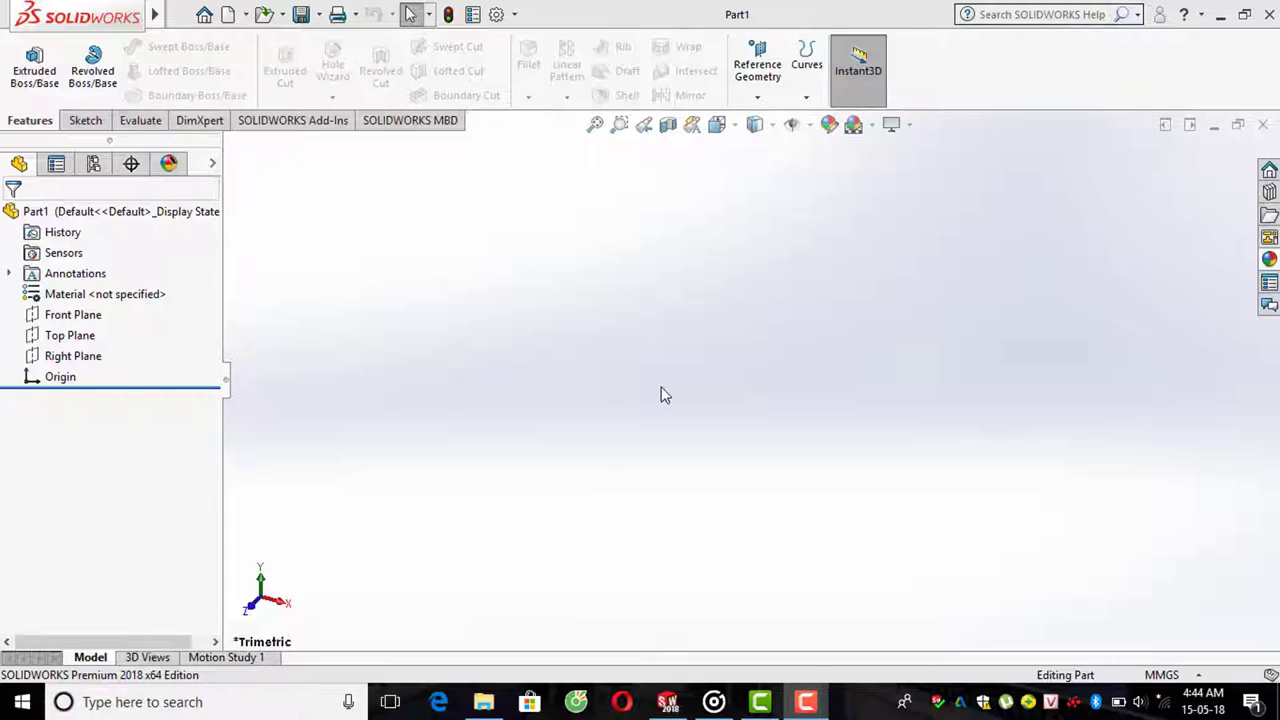
- Add reference plane Plane1, offset 30 mm from the Top Plane
click(757, 95)
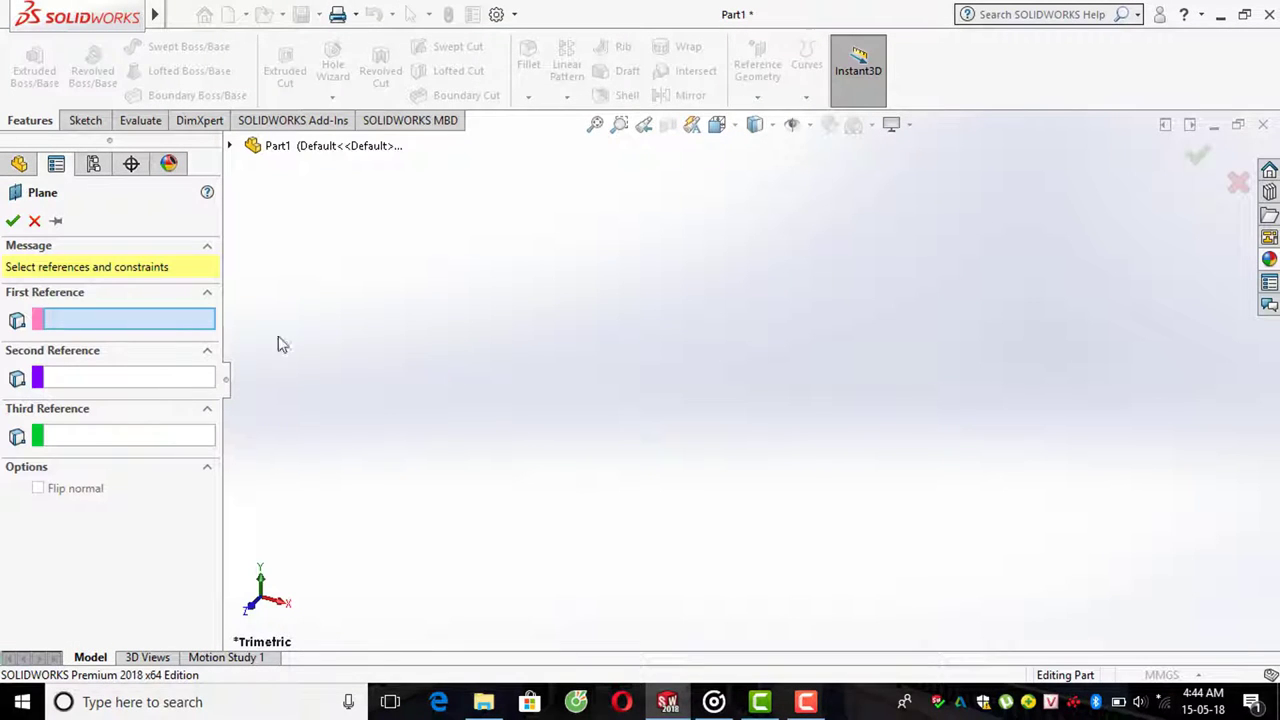
click(231, 146)
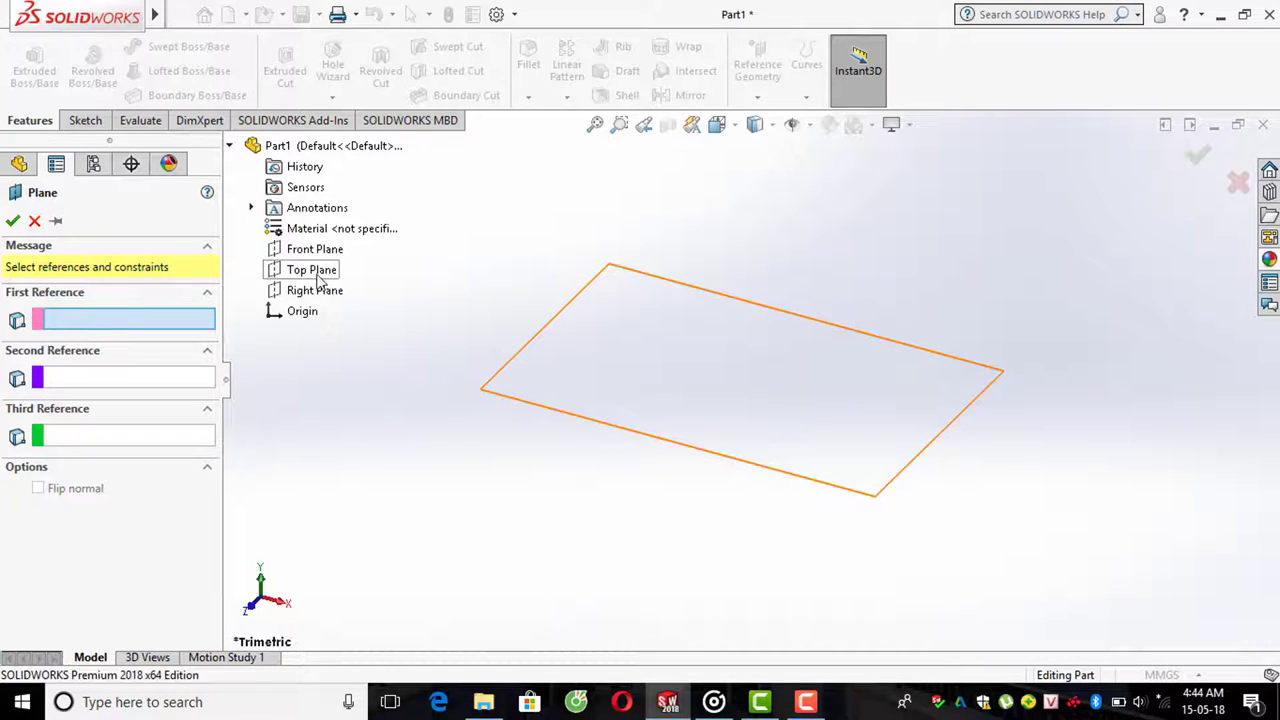
click(312, 275)
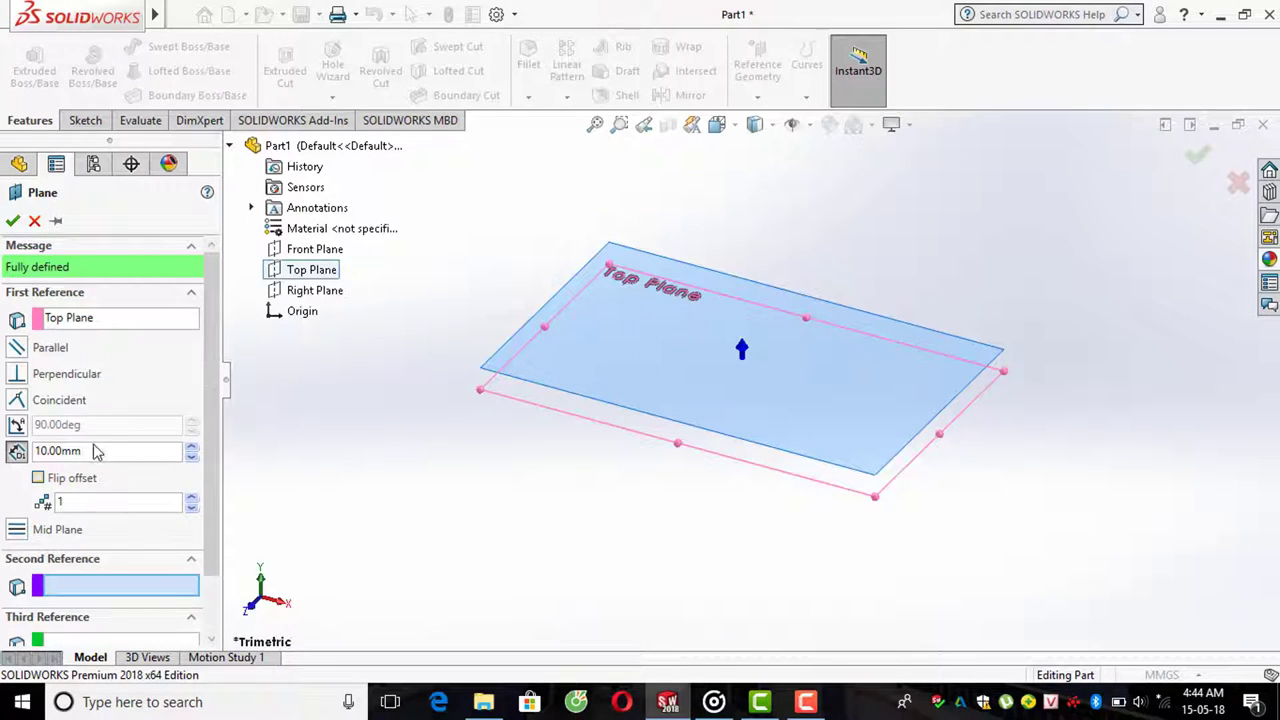
double_click(95, 451)
text(30)
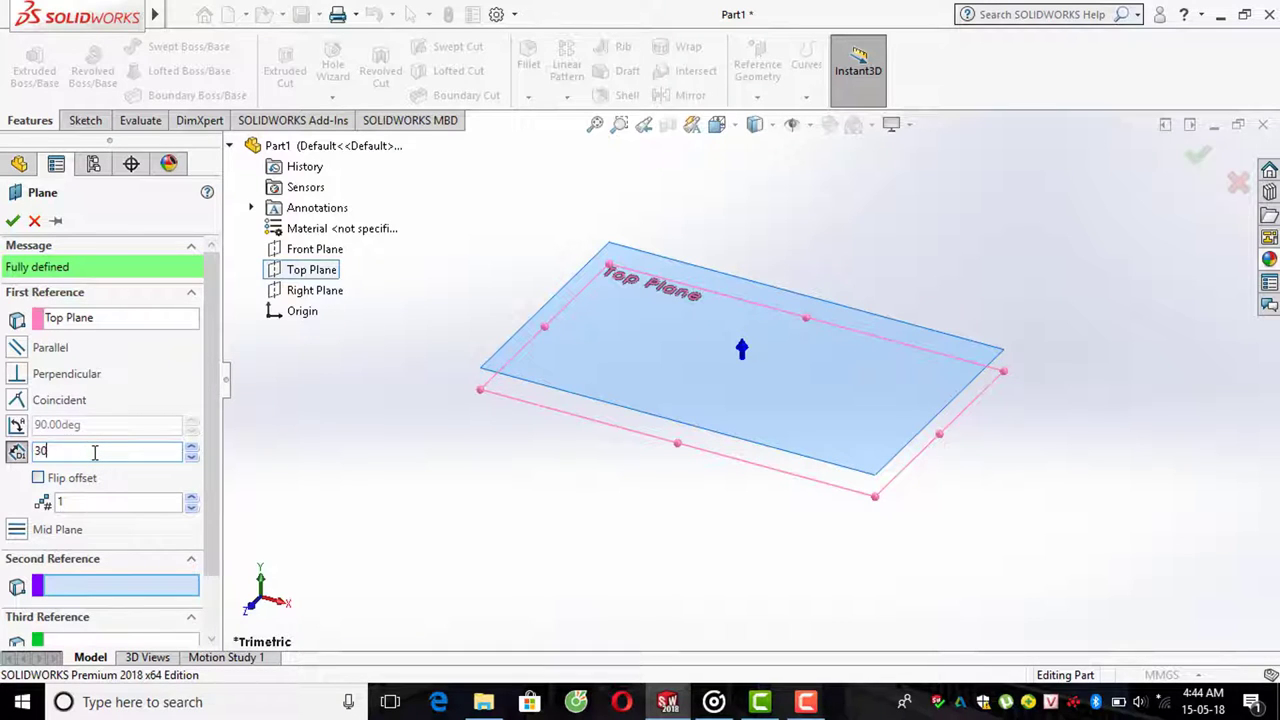
key(Return)
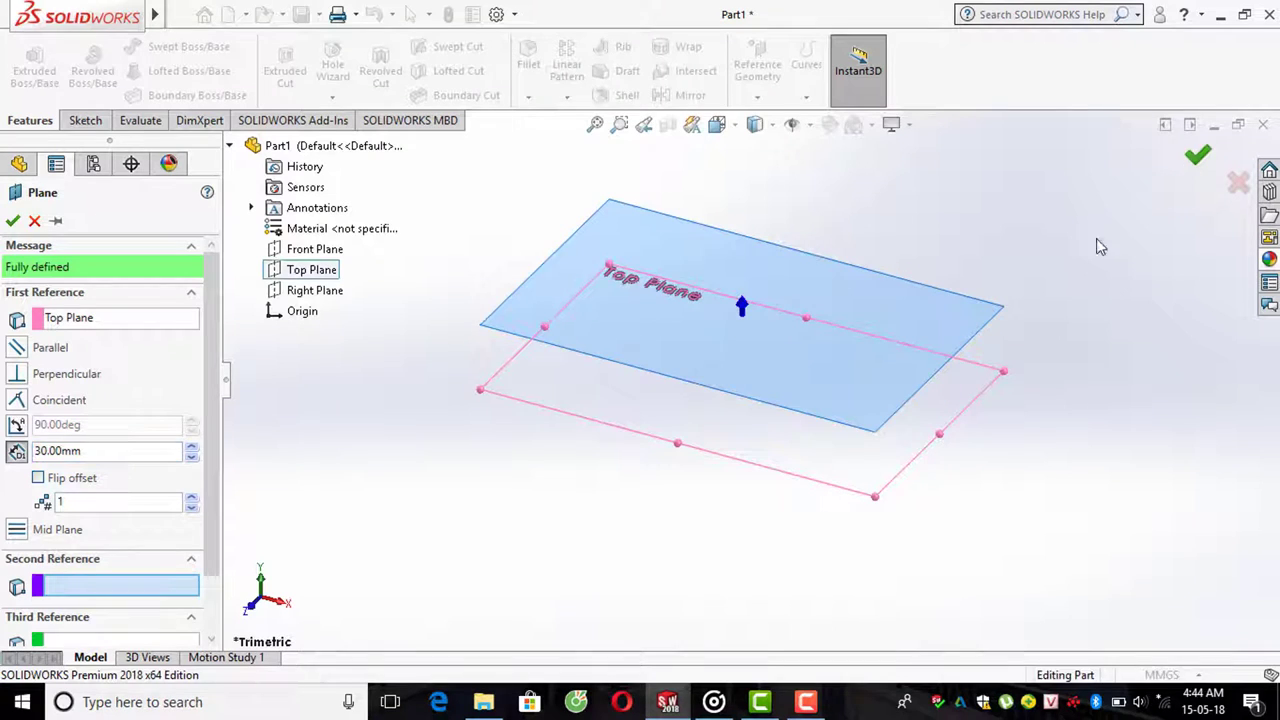
key(Return)
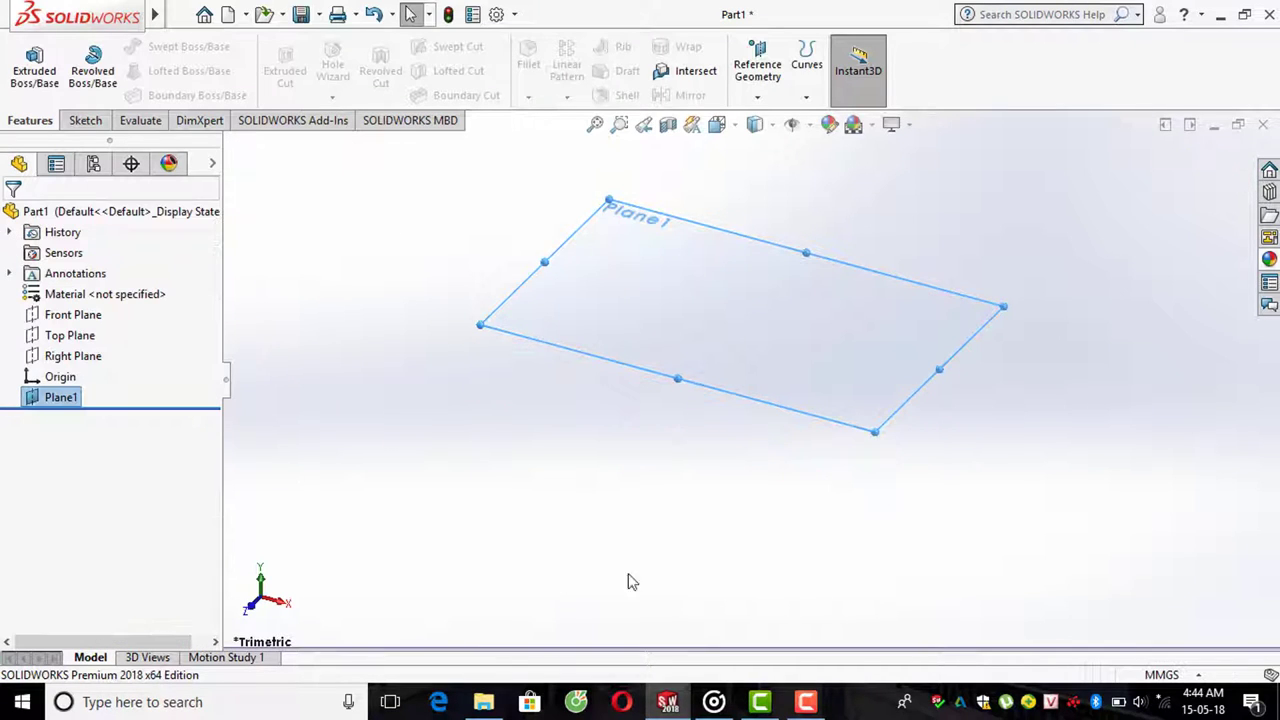
- Orbit the view and start Sketch1 with Plane1 as the sketch plane
mouse_move(630, 581)
middle_down()
mouse_move(757, 374)
mouse_move(745, 373)
middle_up()
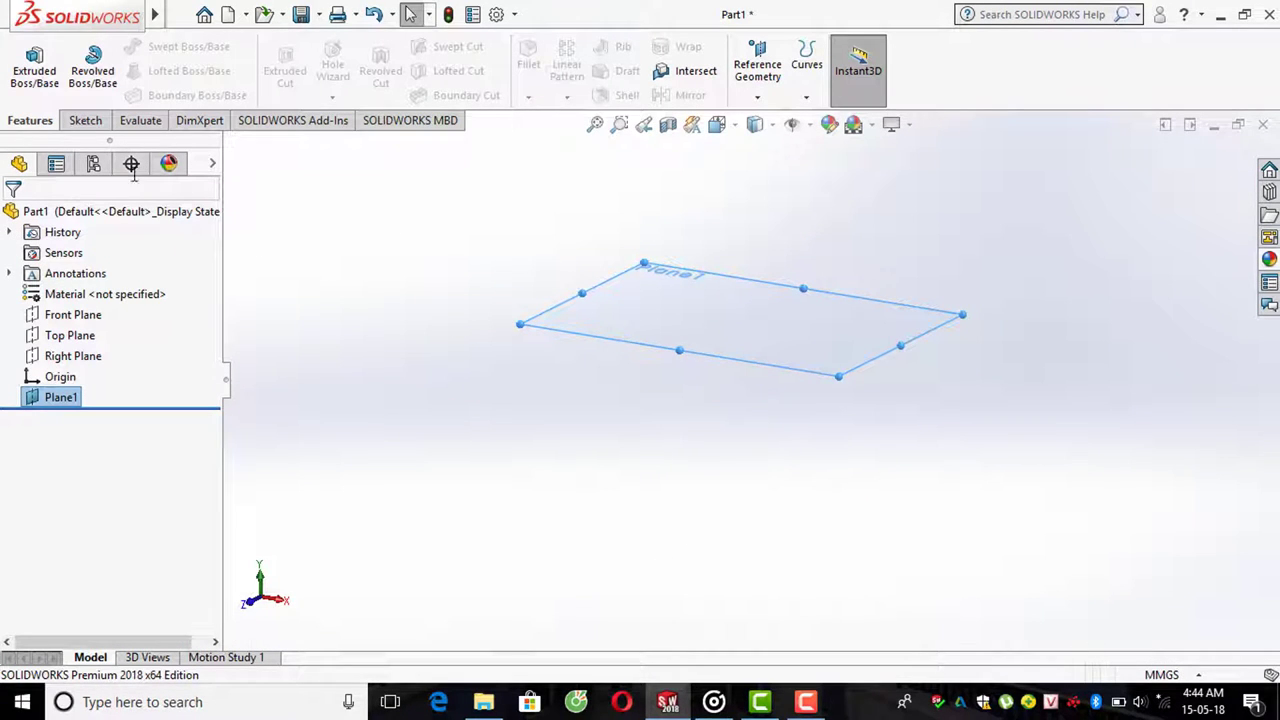
click(88, 122)
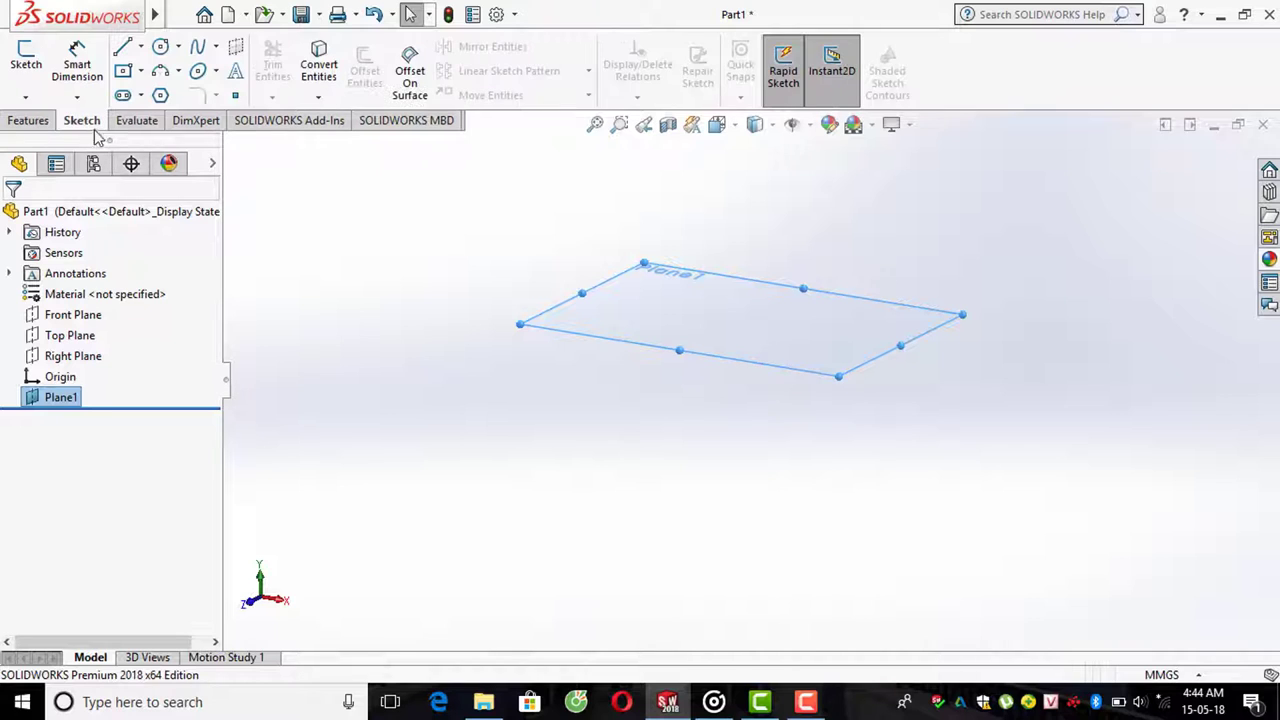
click(293, 295)
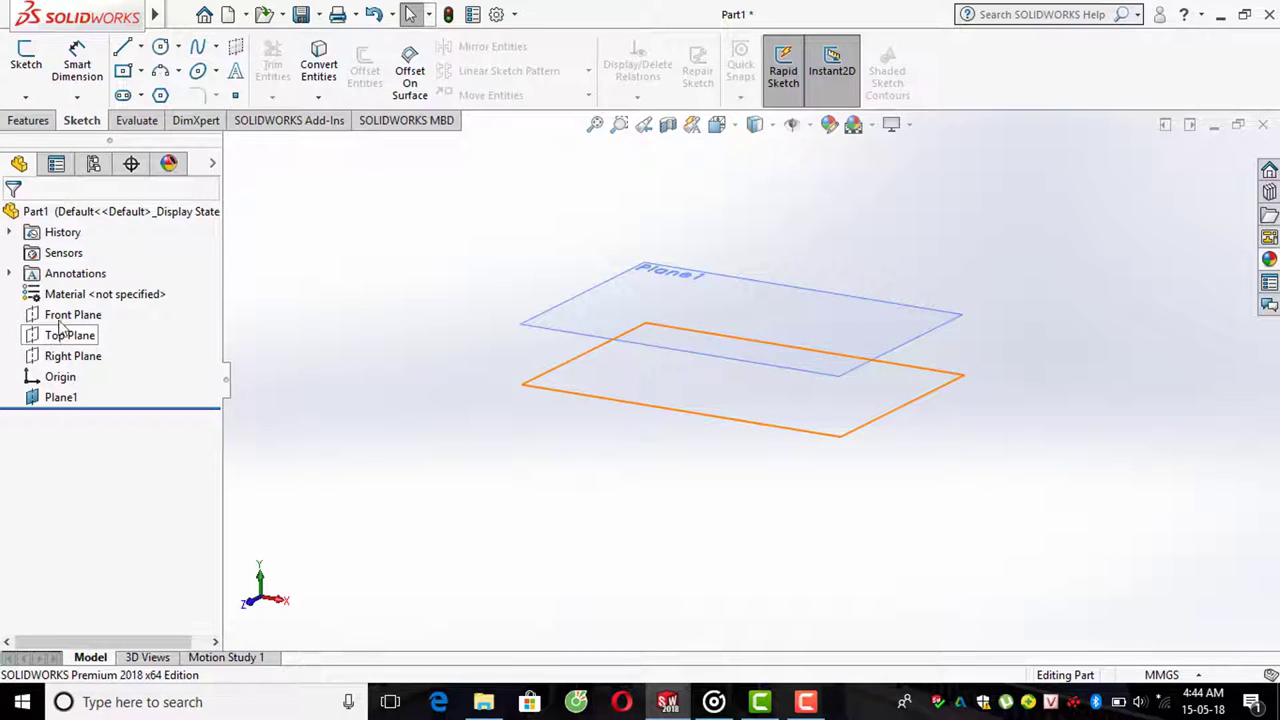
click(26, 58)
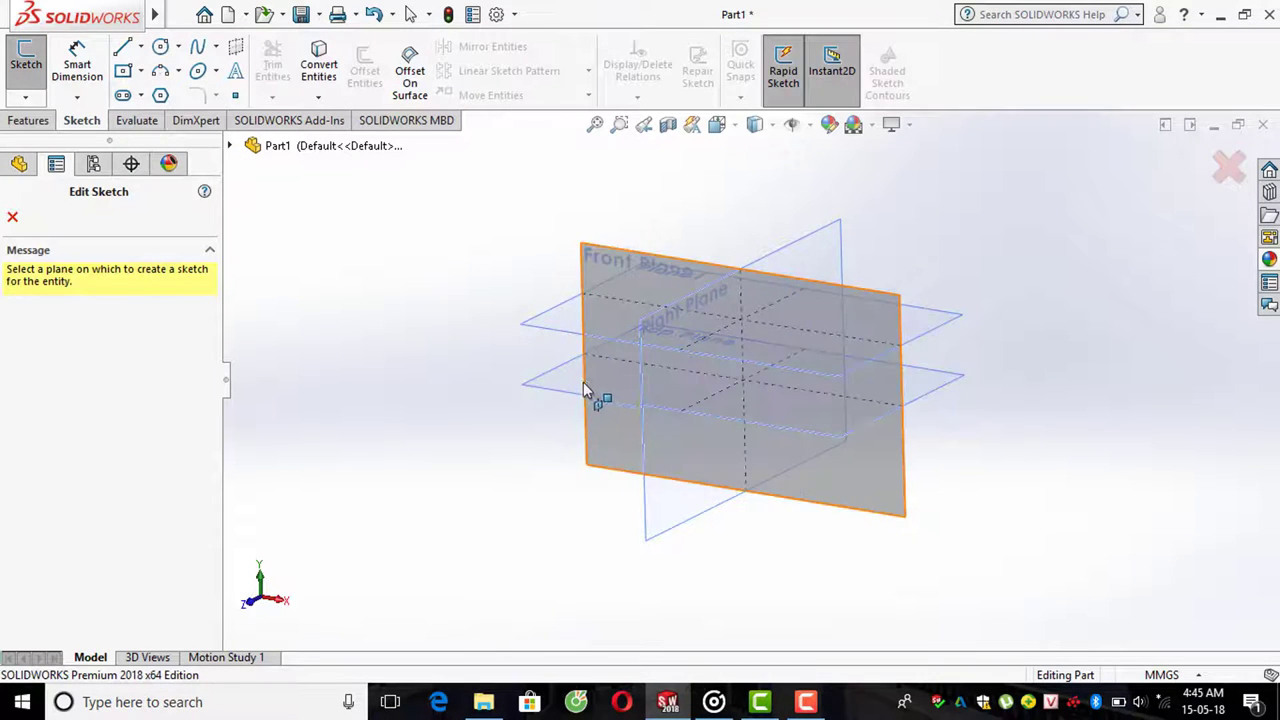
click(555, 397)
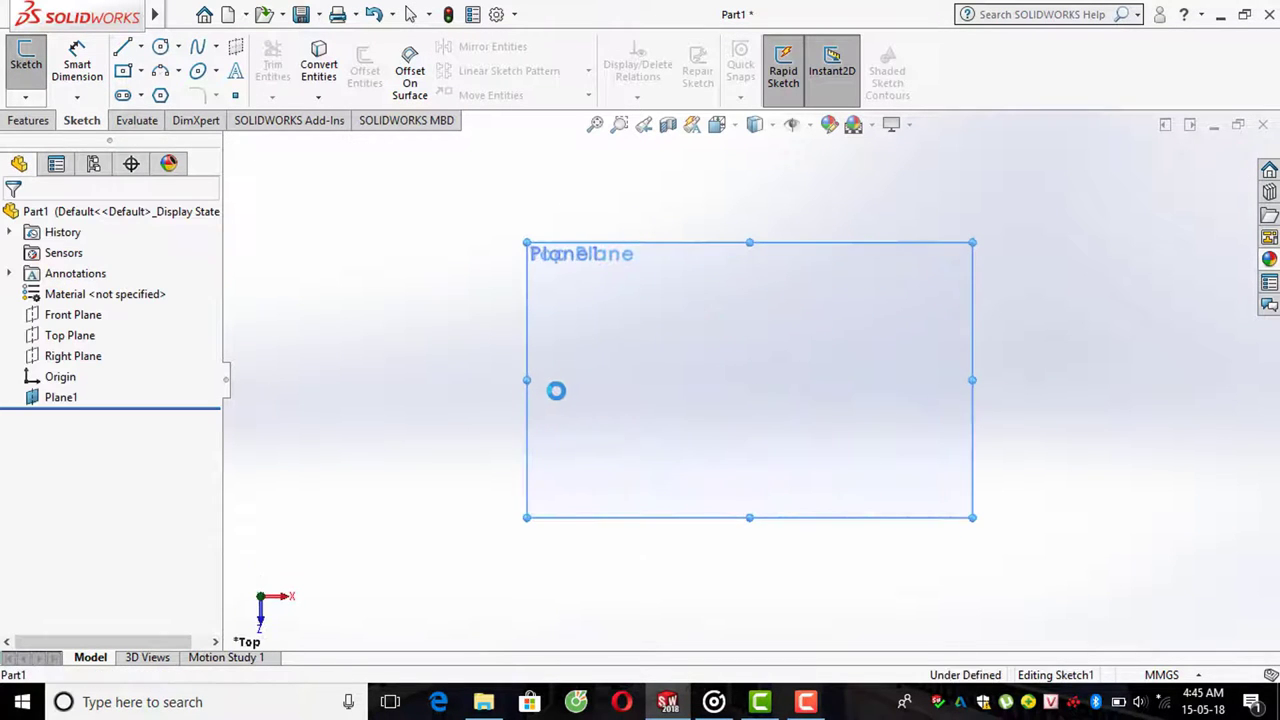
scroll(884, 352, down, 2)
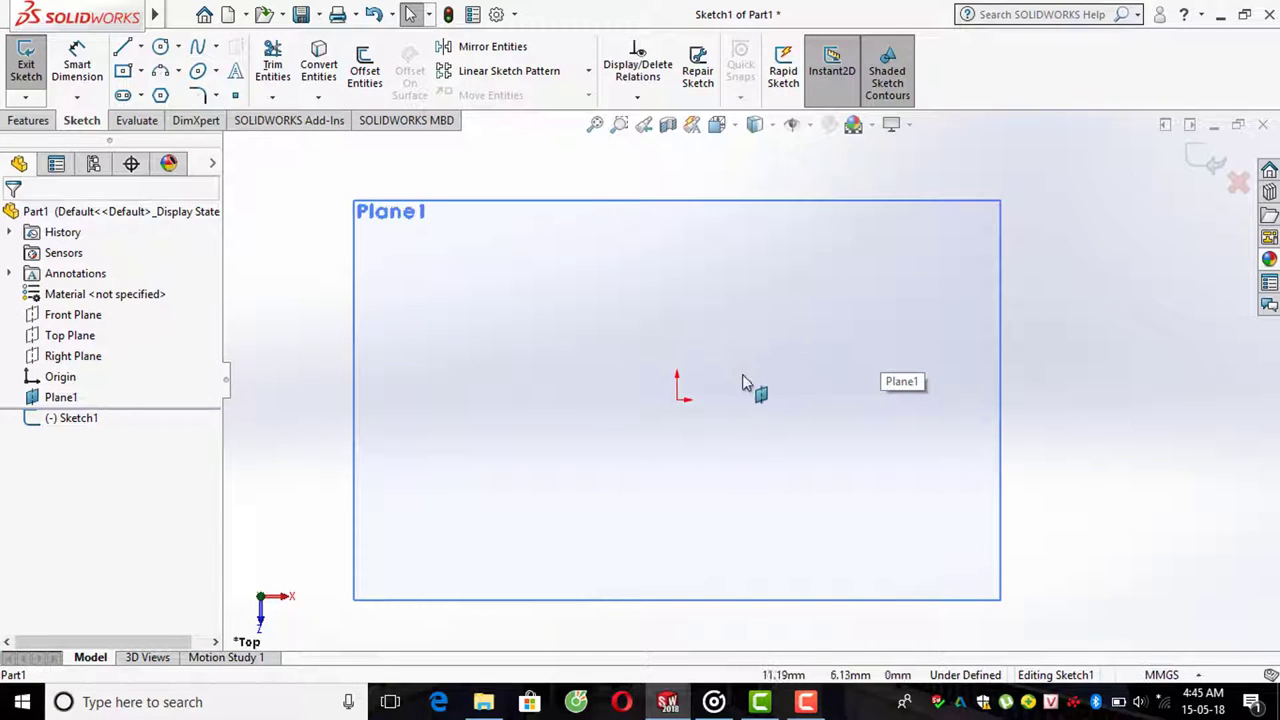
- Draw a circle centred on the sketch origin
click(160, 48)
drag(677, 399, 694, 420)
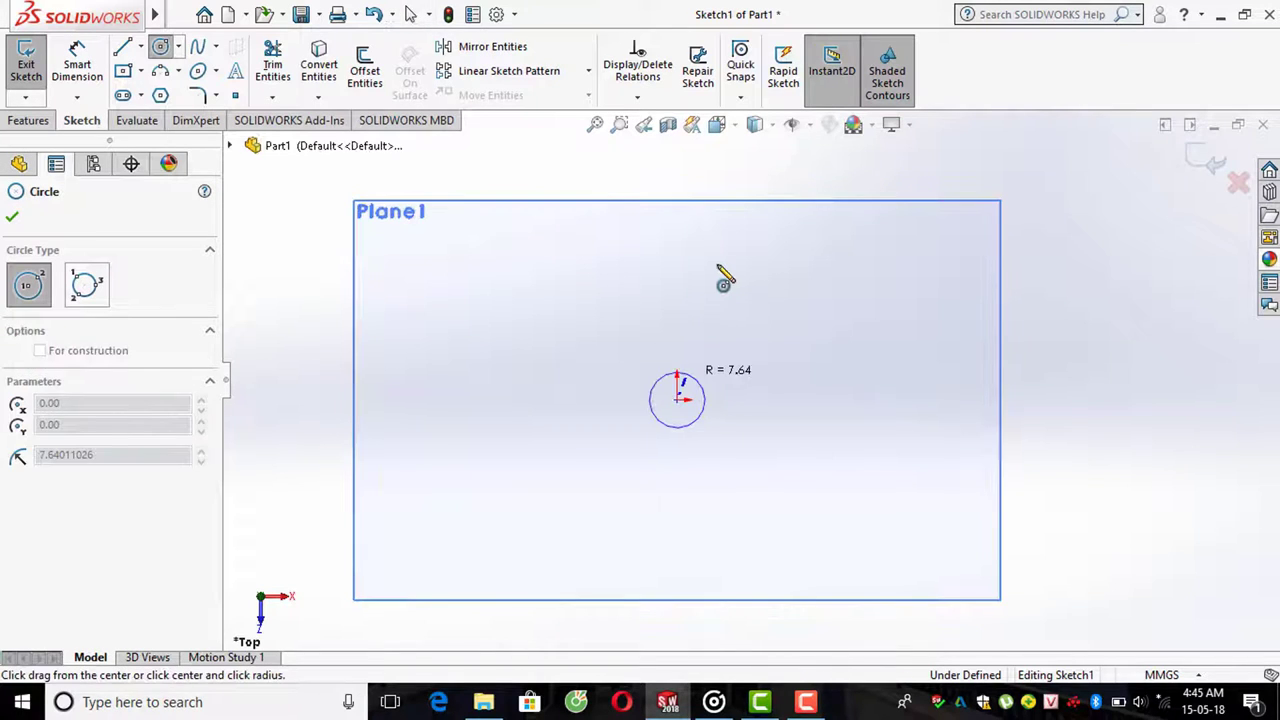
scroll(766, 454, up, 3)
scroll(737, 403, up, 1)
scroll(724, 398, down, 10)
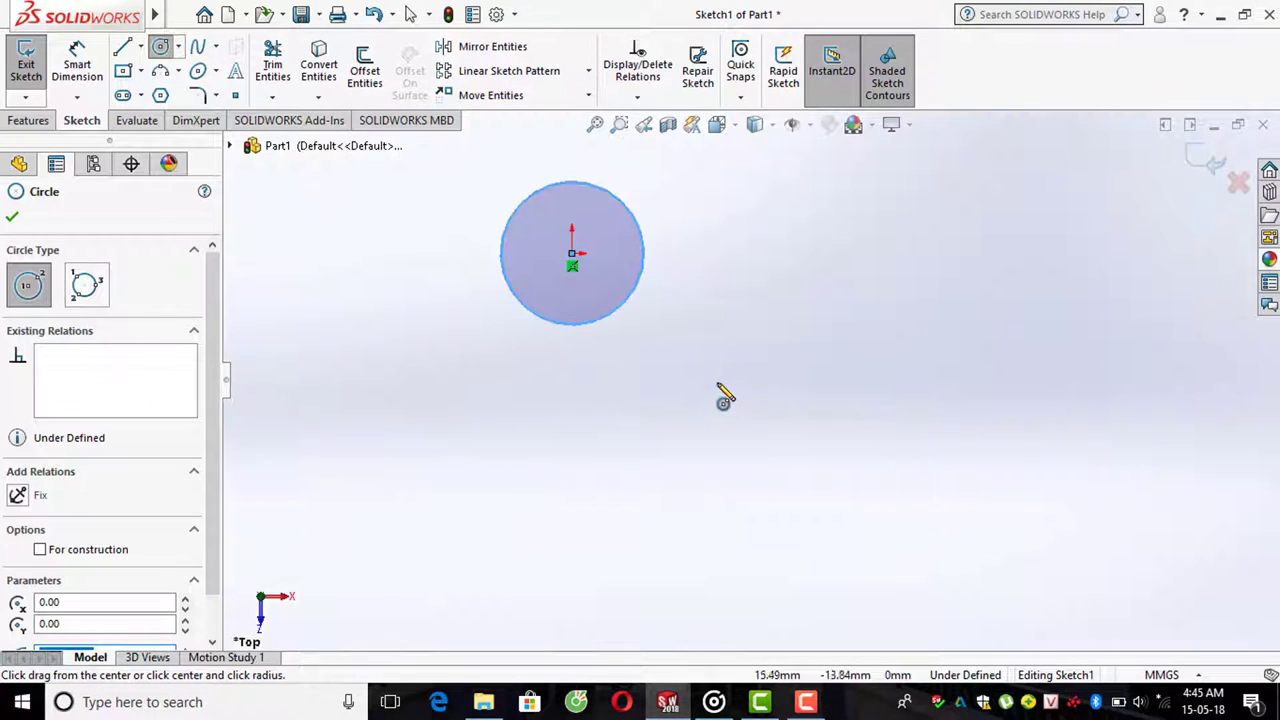
scroll(724, 396, up, 2)
click(14, 217)
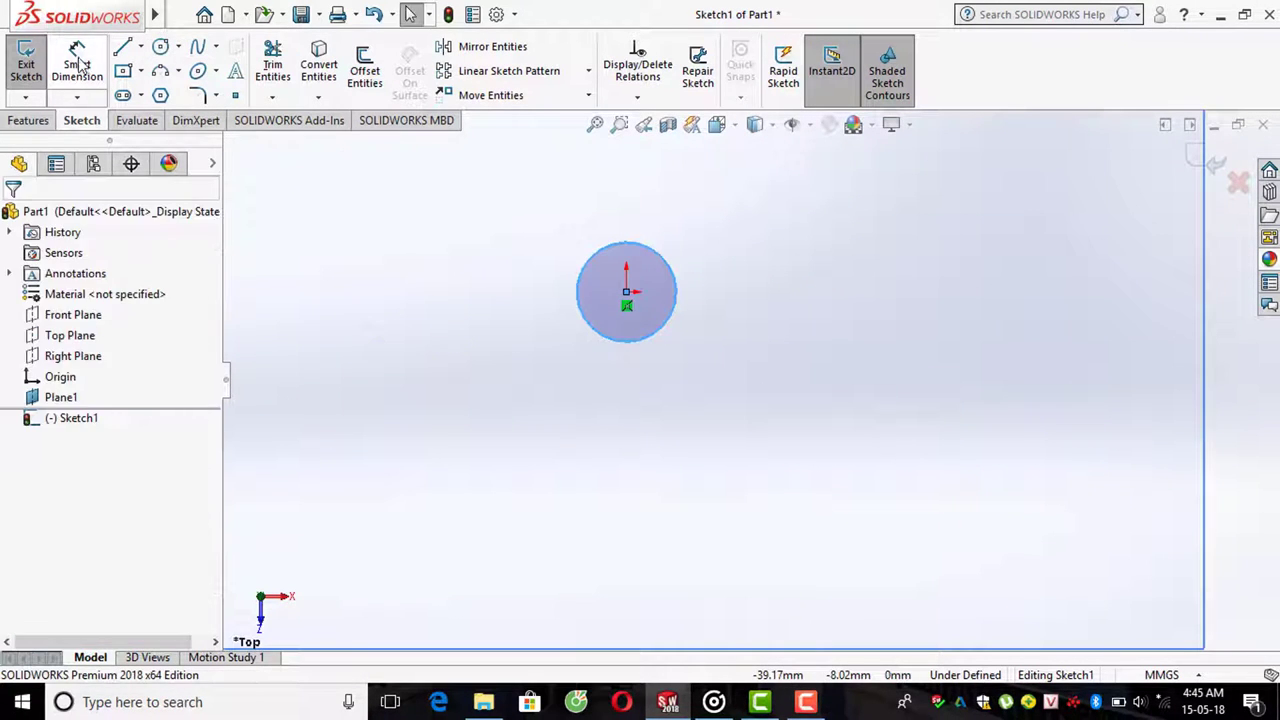
- Dimension the circle's diameter to 80 mm and zoom to fit
click(77, 60)
click(588, 280)
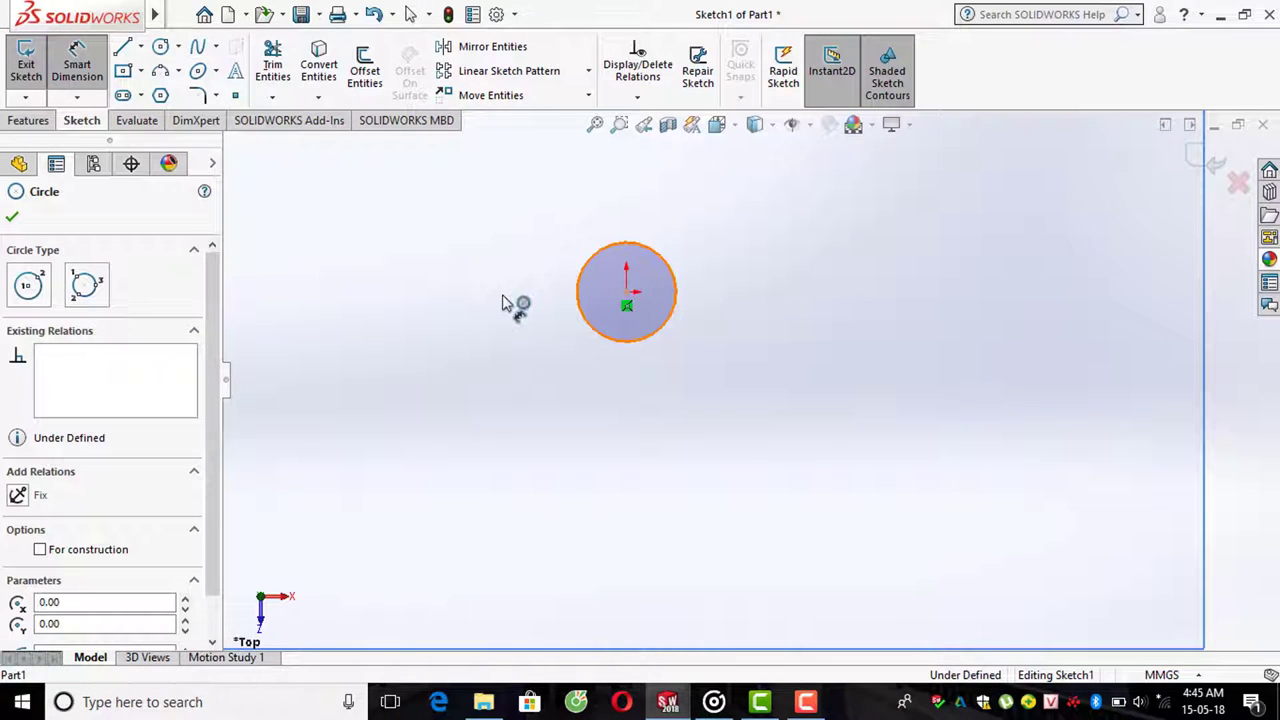
click(595, 295)
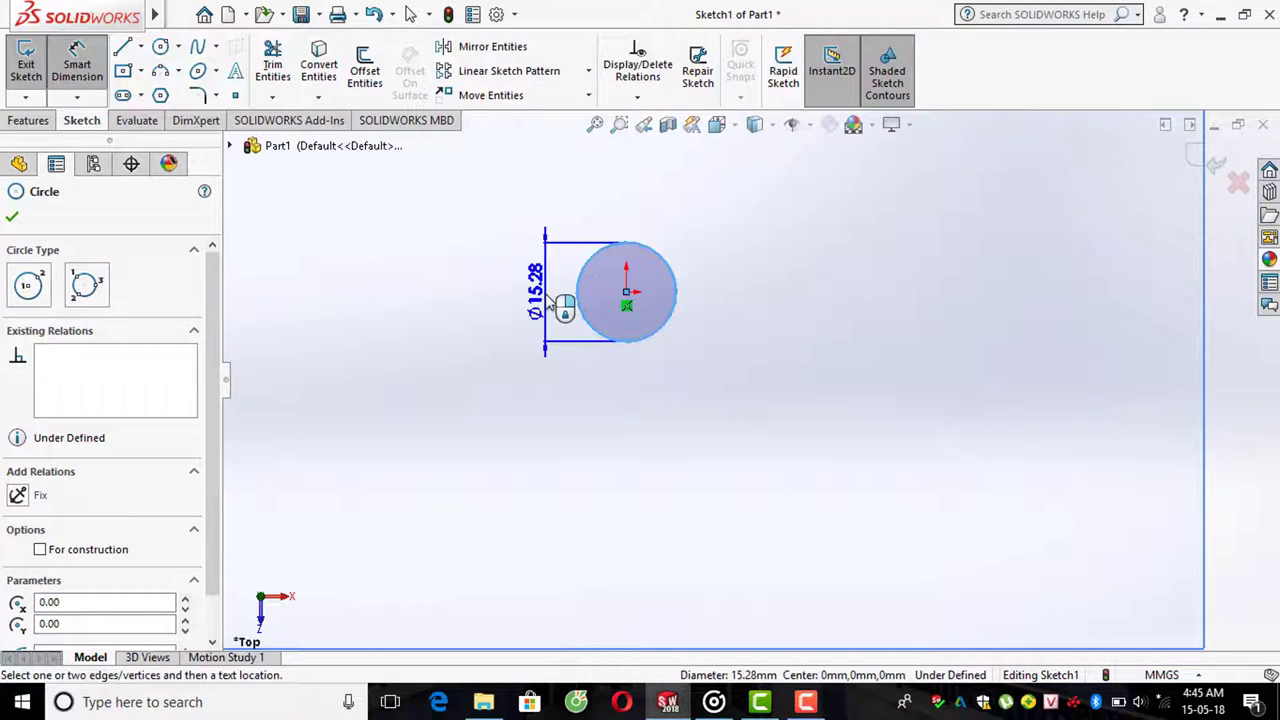
click(548, 303)
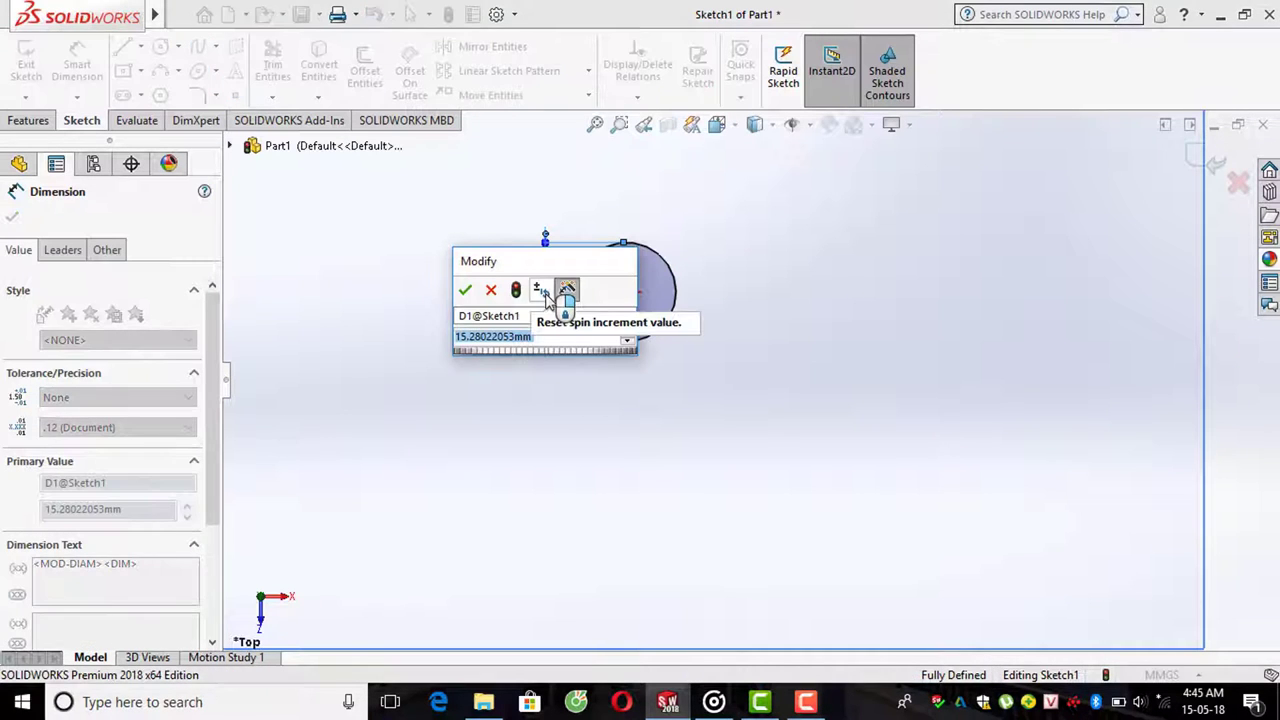
text(80)
key(Return)
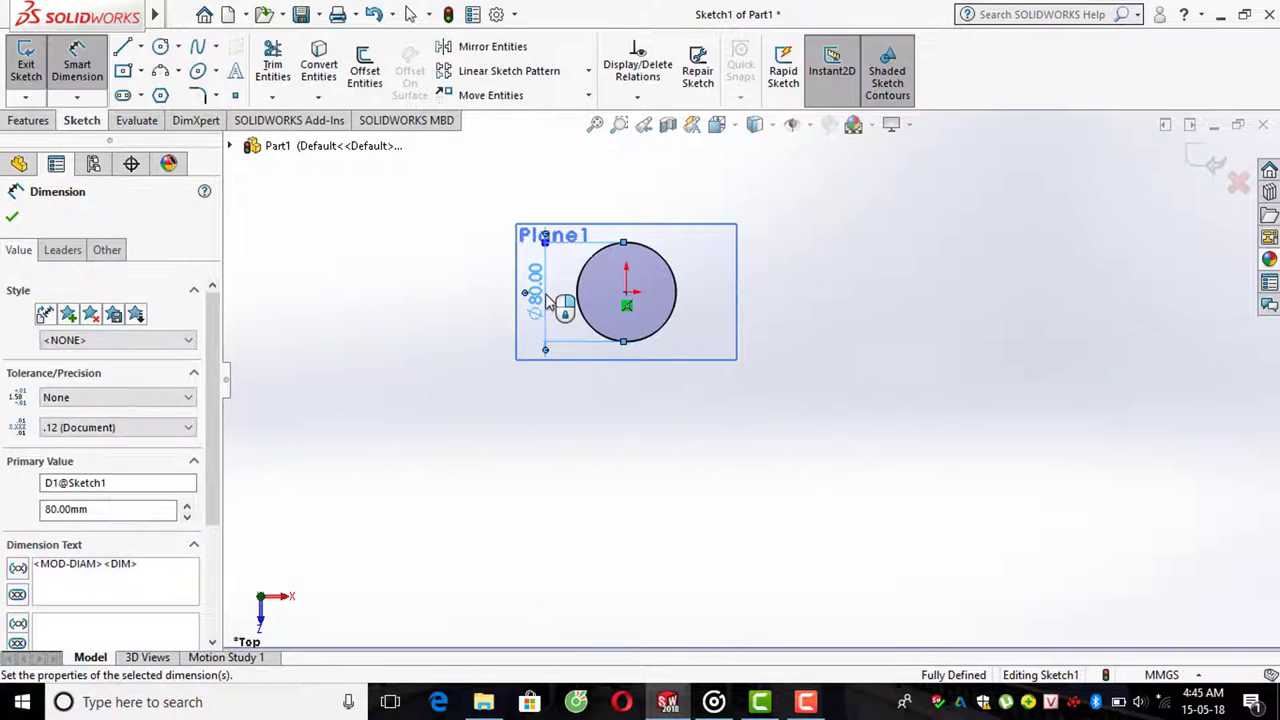
key(f)
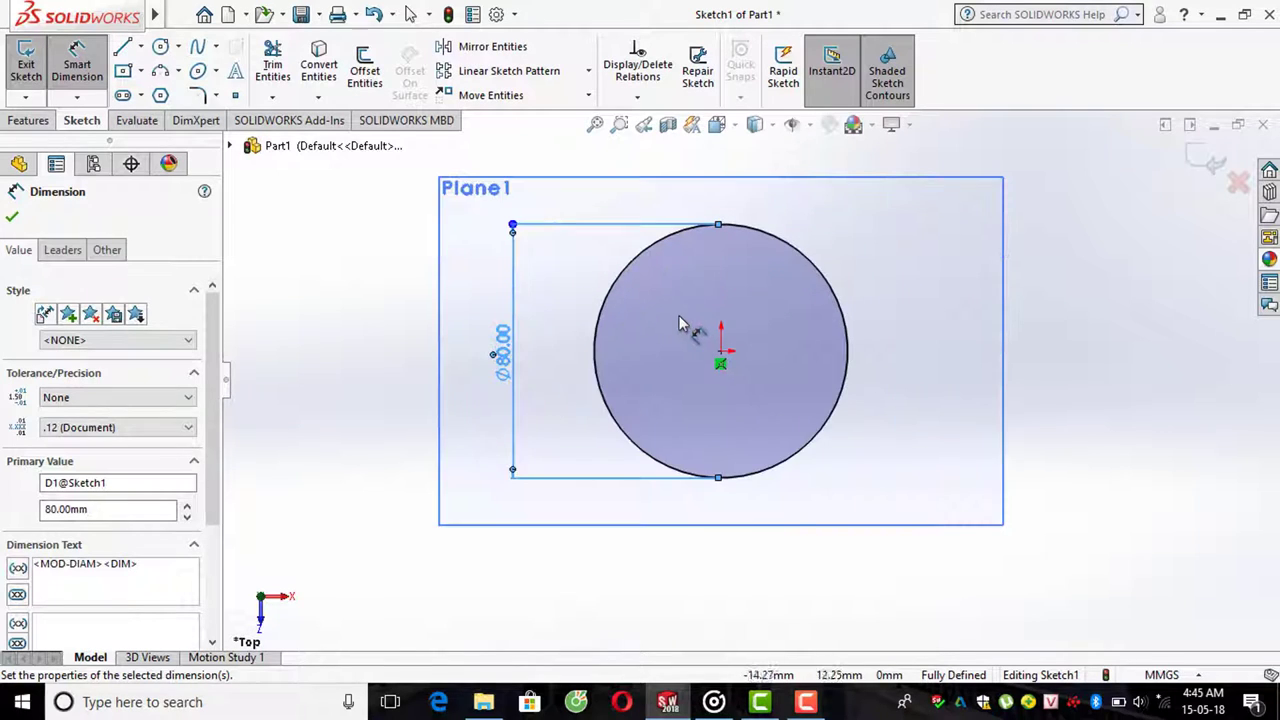
click(13, 215)
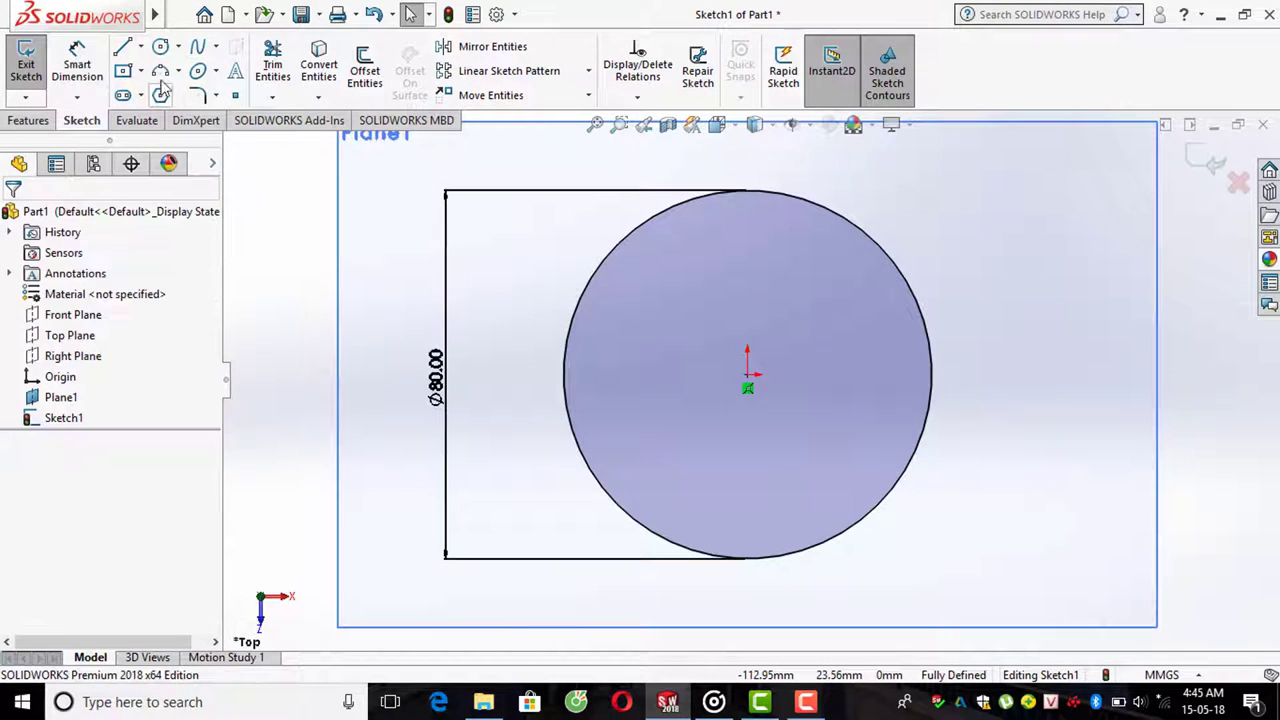
- Draw a small circle tangent to the big circle, then delete it
click(160, 46)
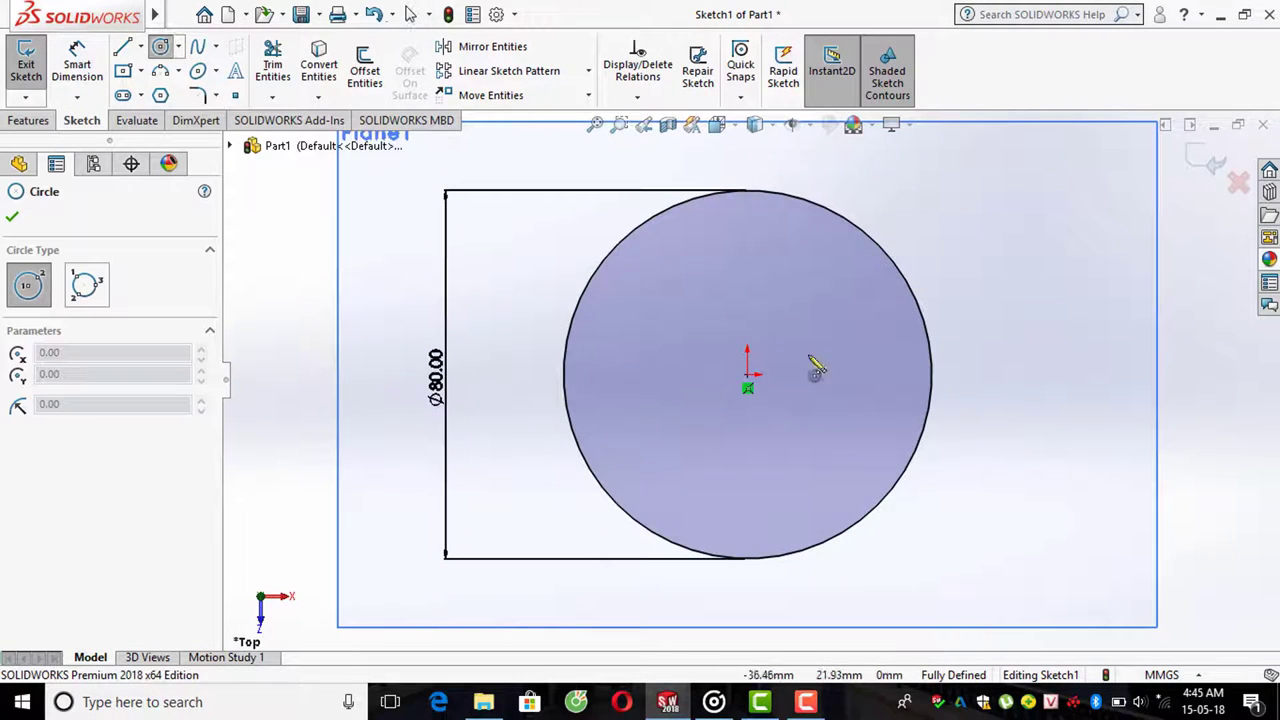
click(950, 457)
click(917, 444)
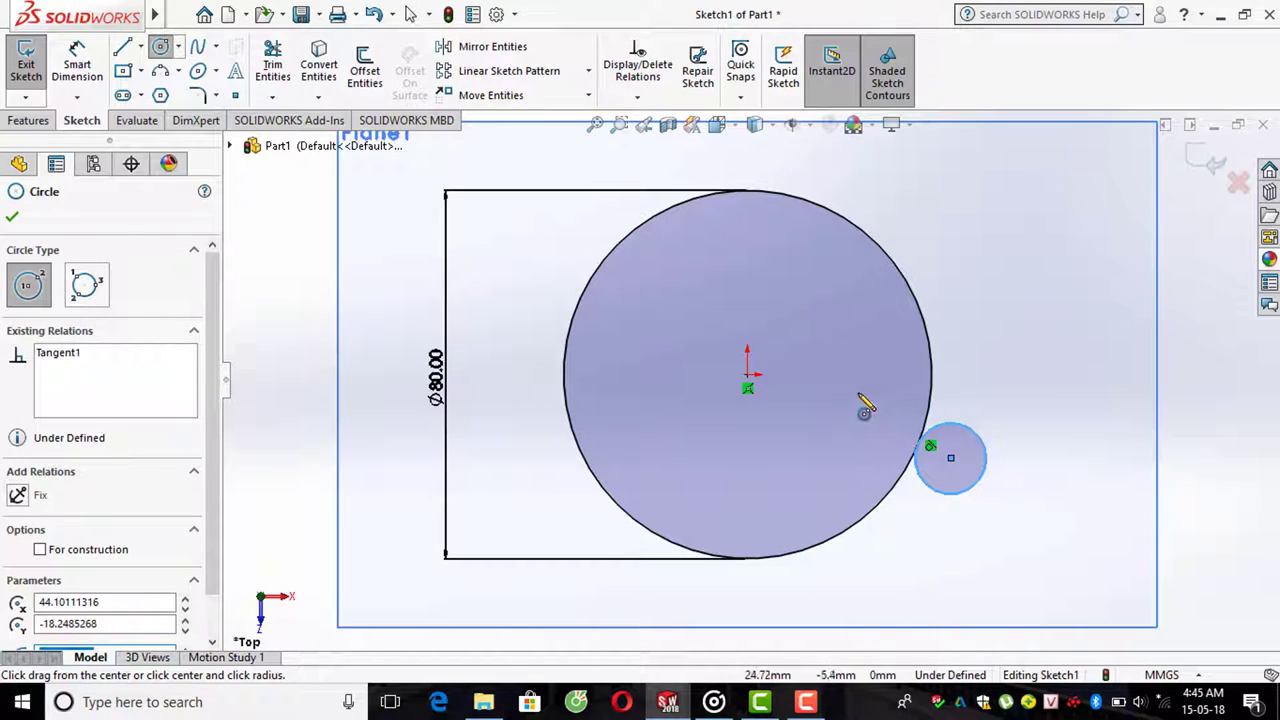
key(Escape)
click(952, 424)
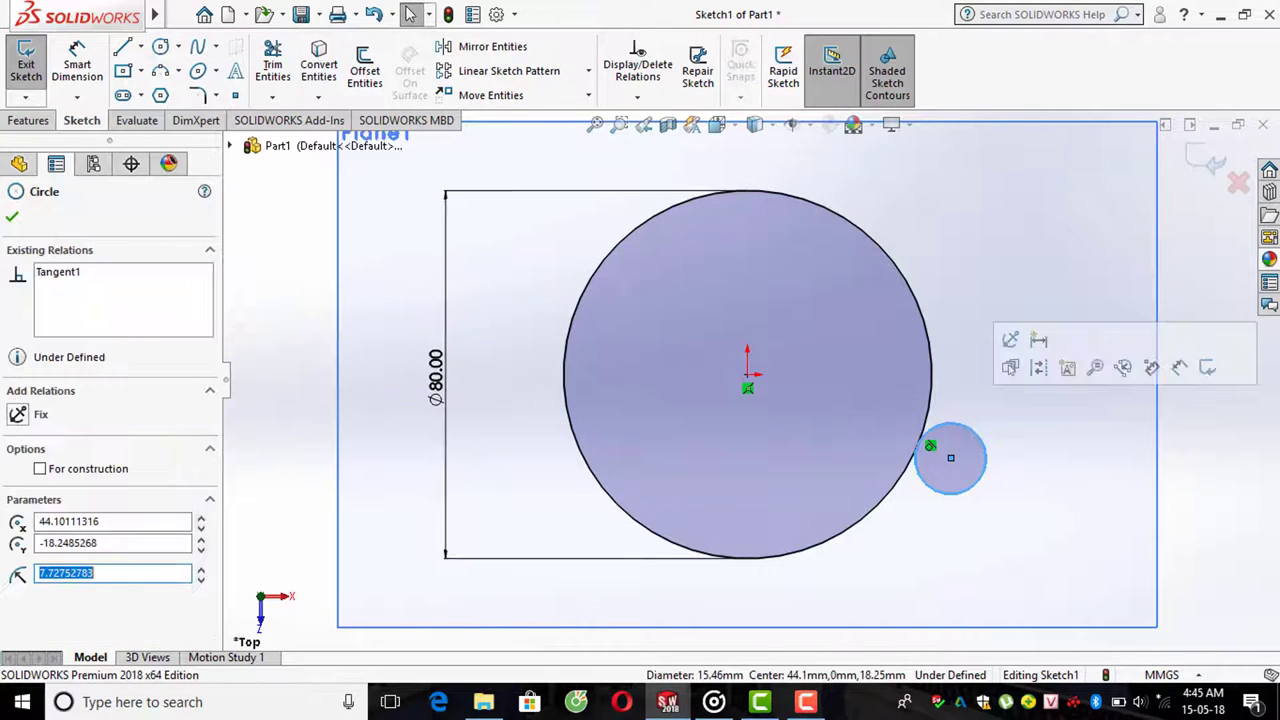
key(Delete)
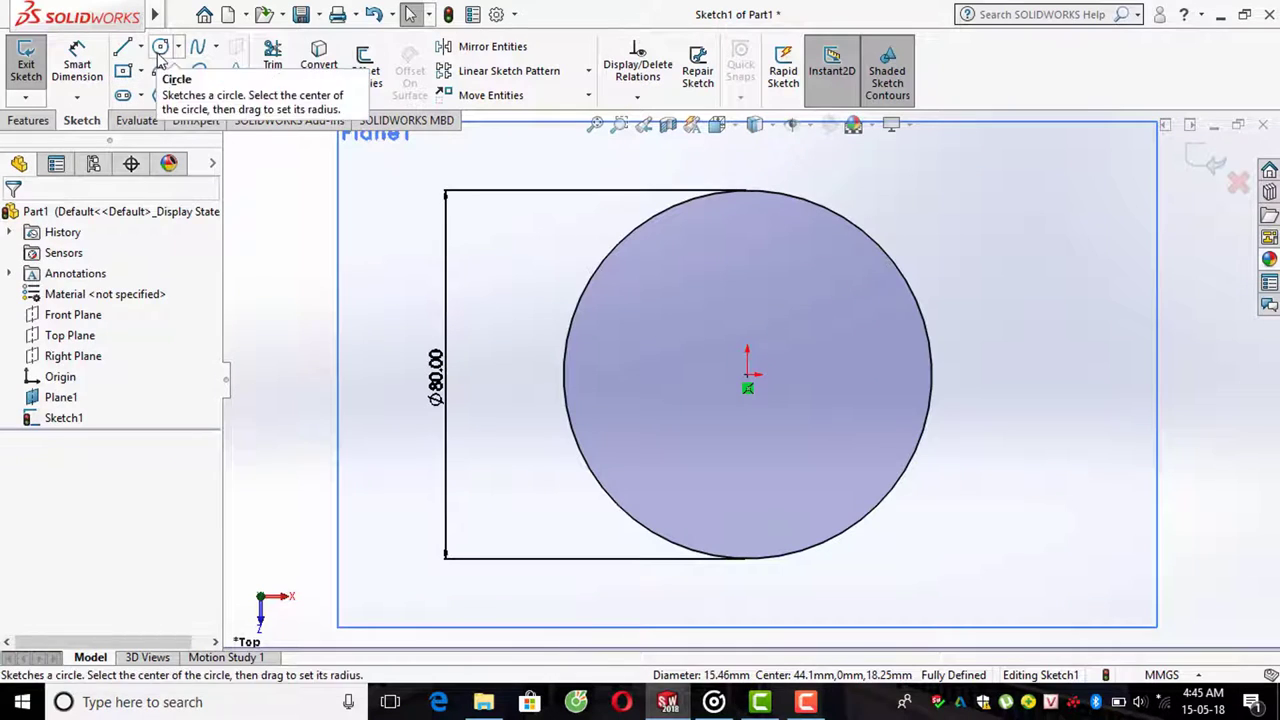
- Draw two circles overlapping the Ø80 circle at its lower right and lower left
click(160, 47)
click(952, 489)
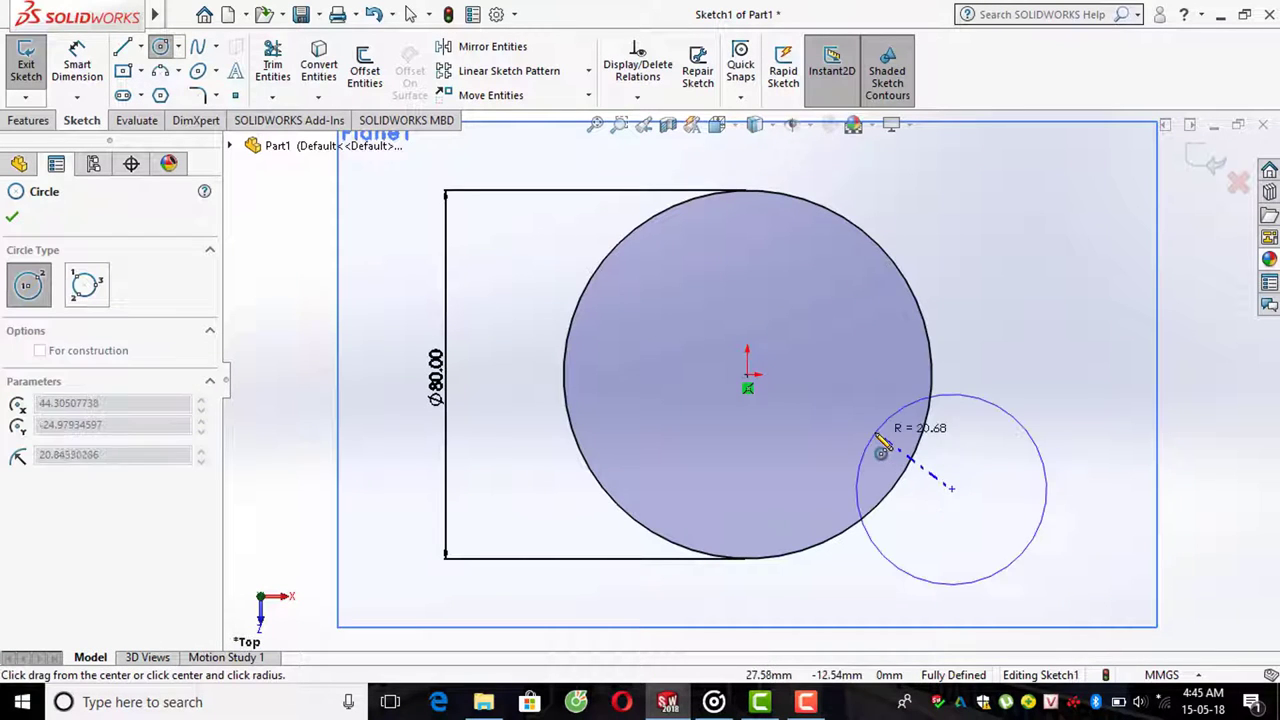
click(856, 468)
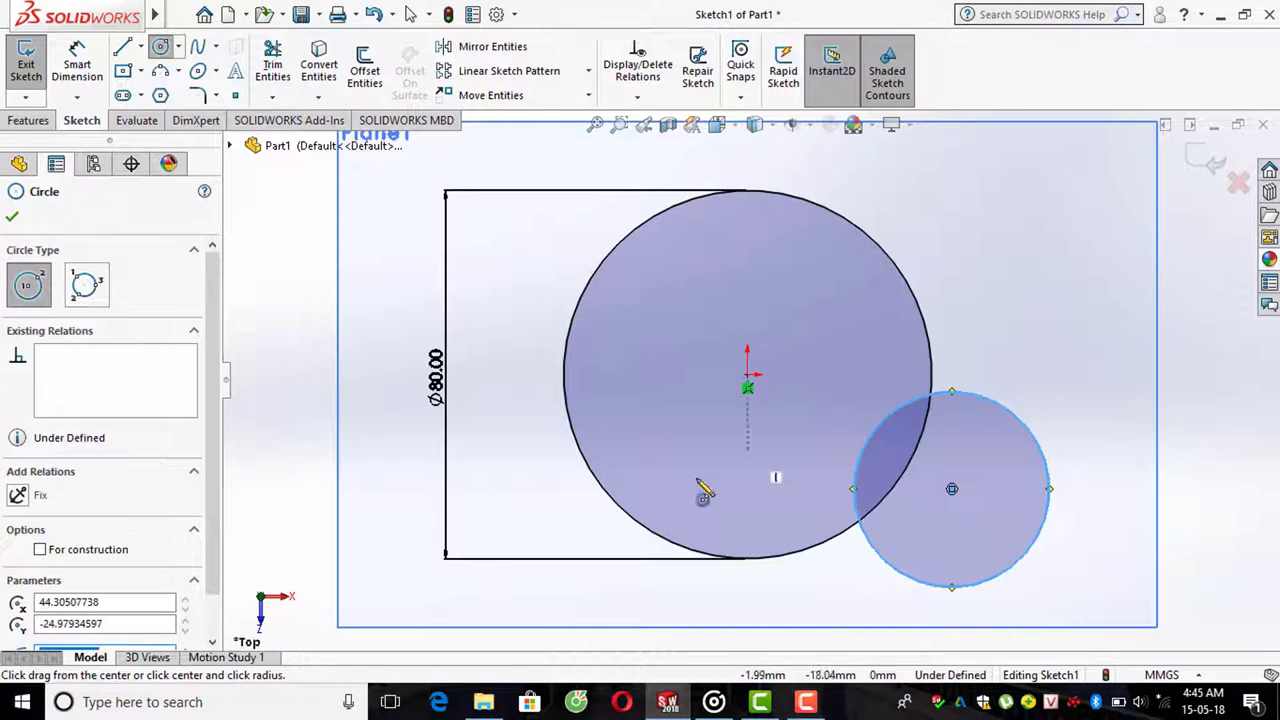
click(533, 489)
click(640, 440)
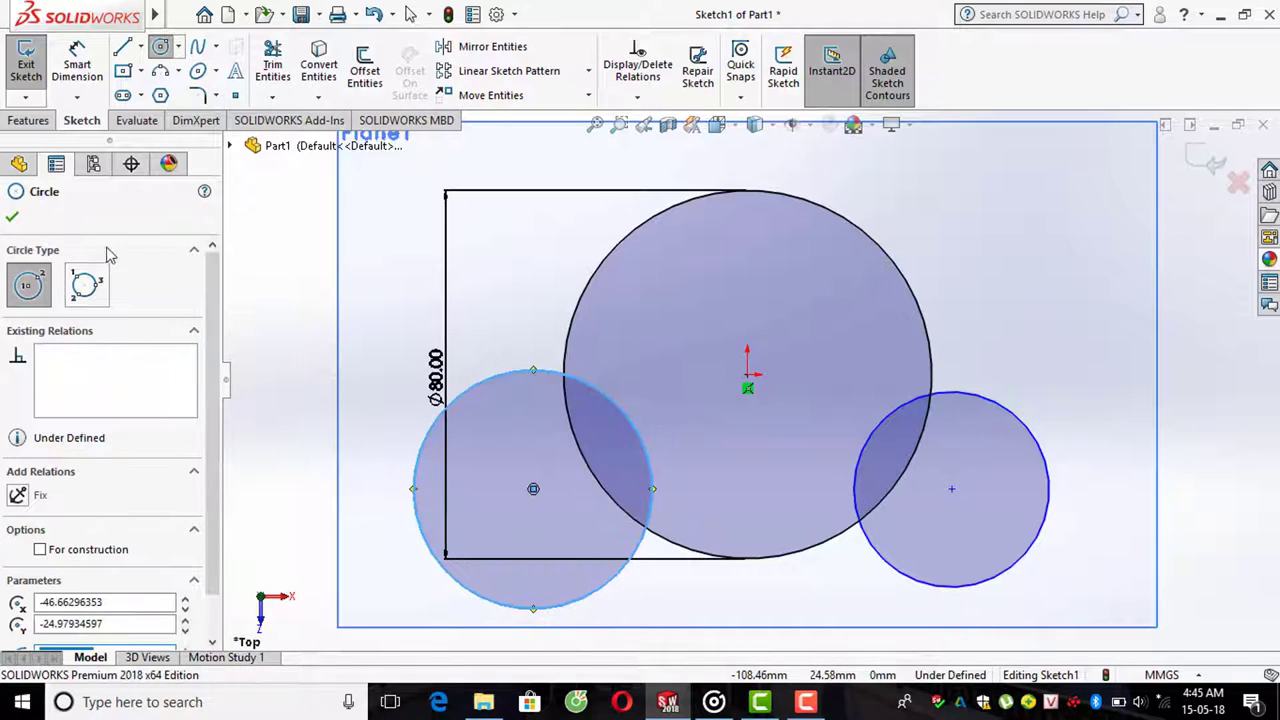
click(12, 220)
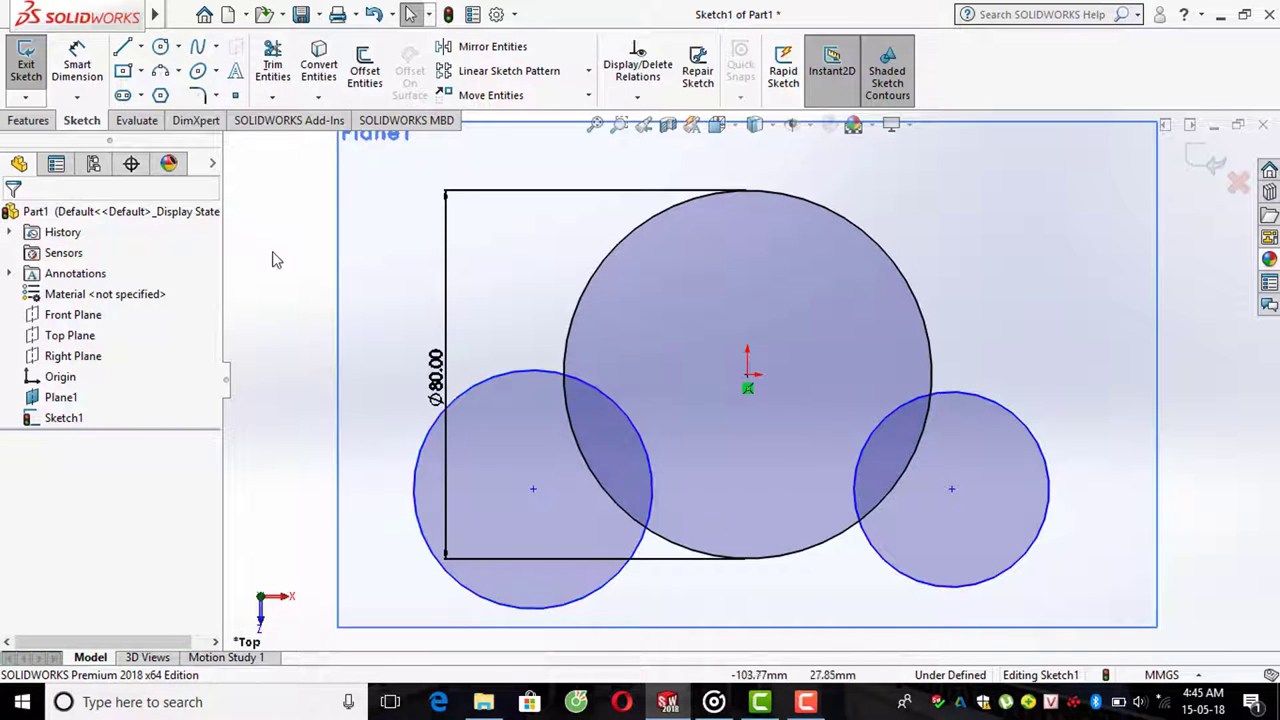
- Add an Equal relation between the left and right side circles
click(515, 376)
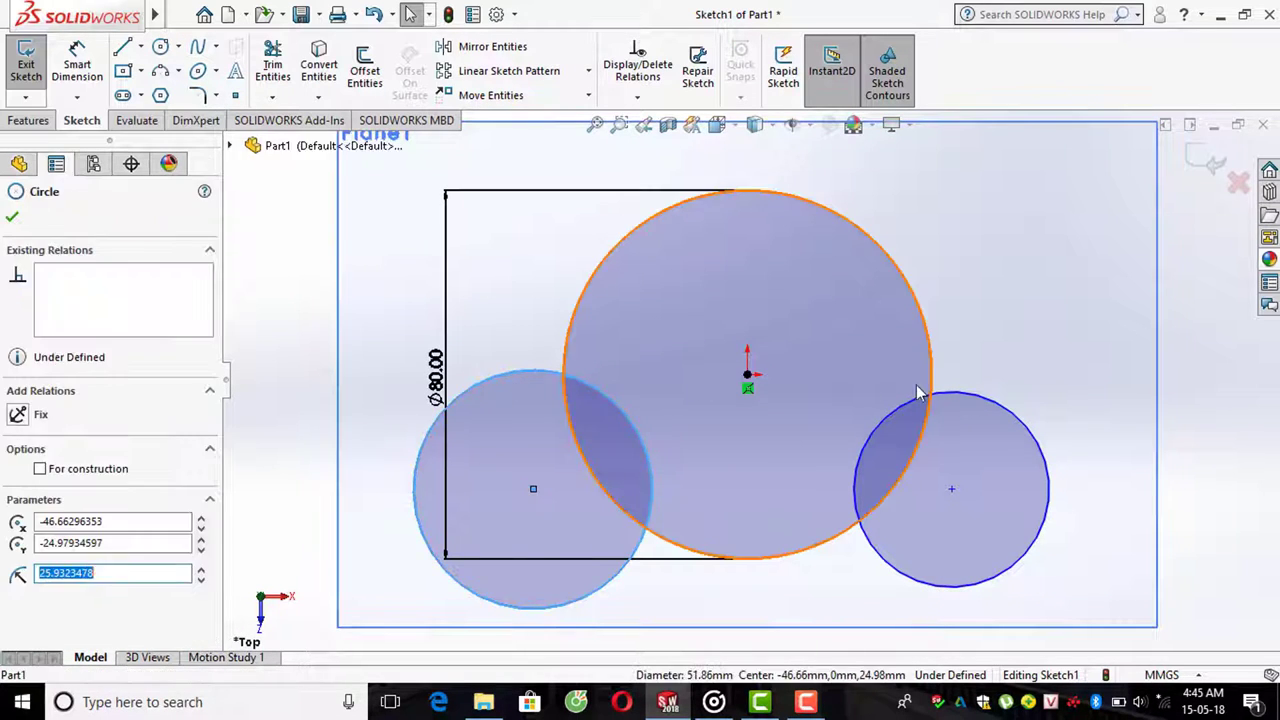
ctrl+click(932, 405)
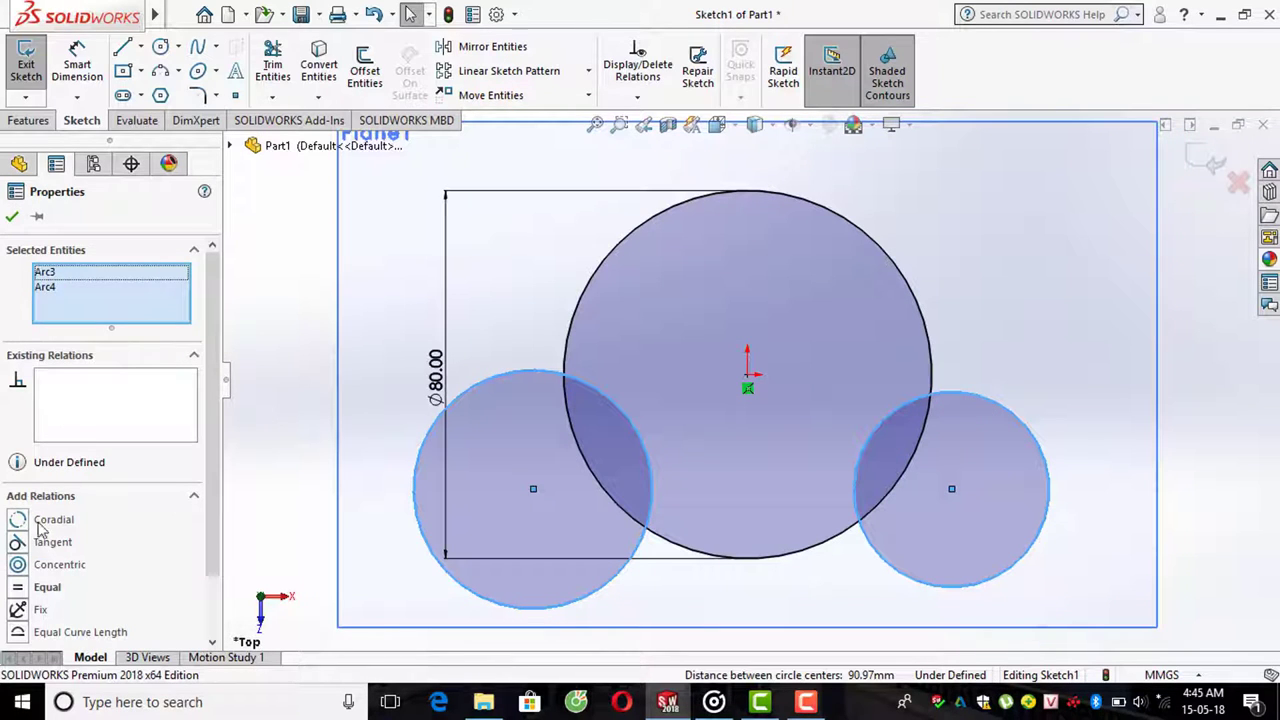
click(30, 588)
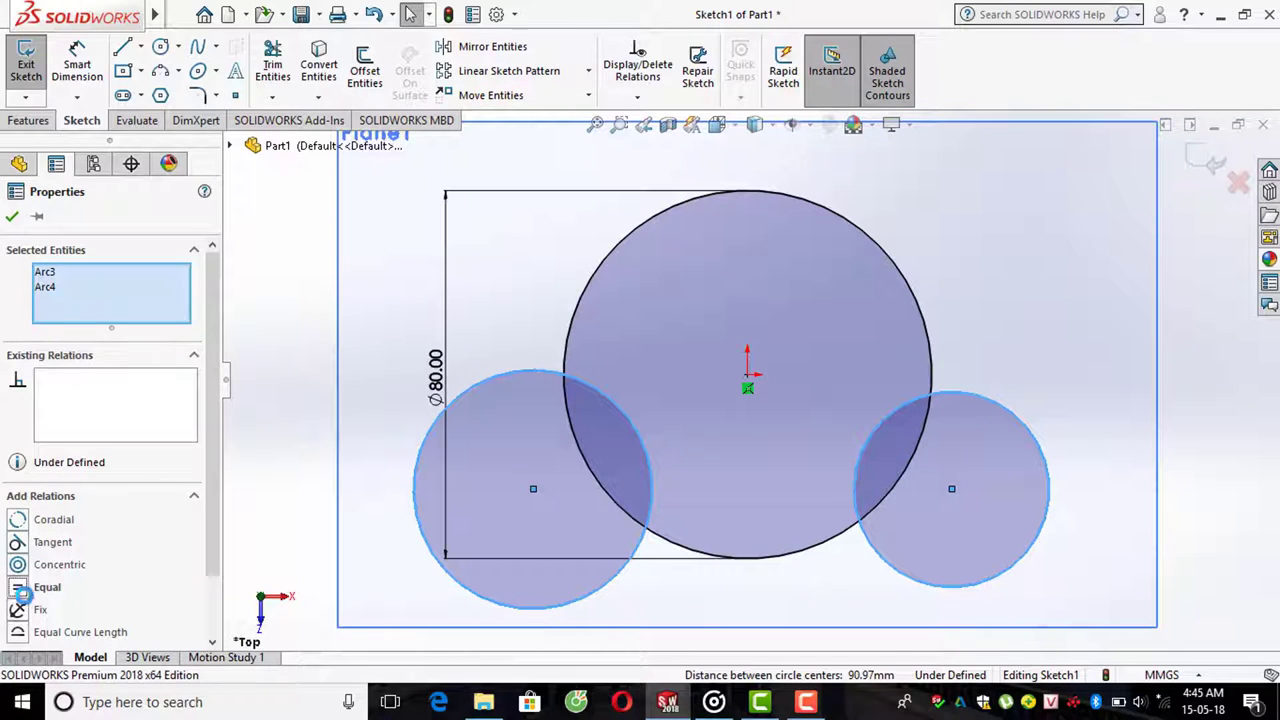
click(12, 216)
click(77, 62)
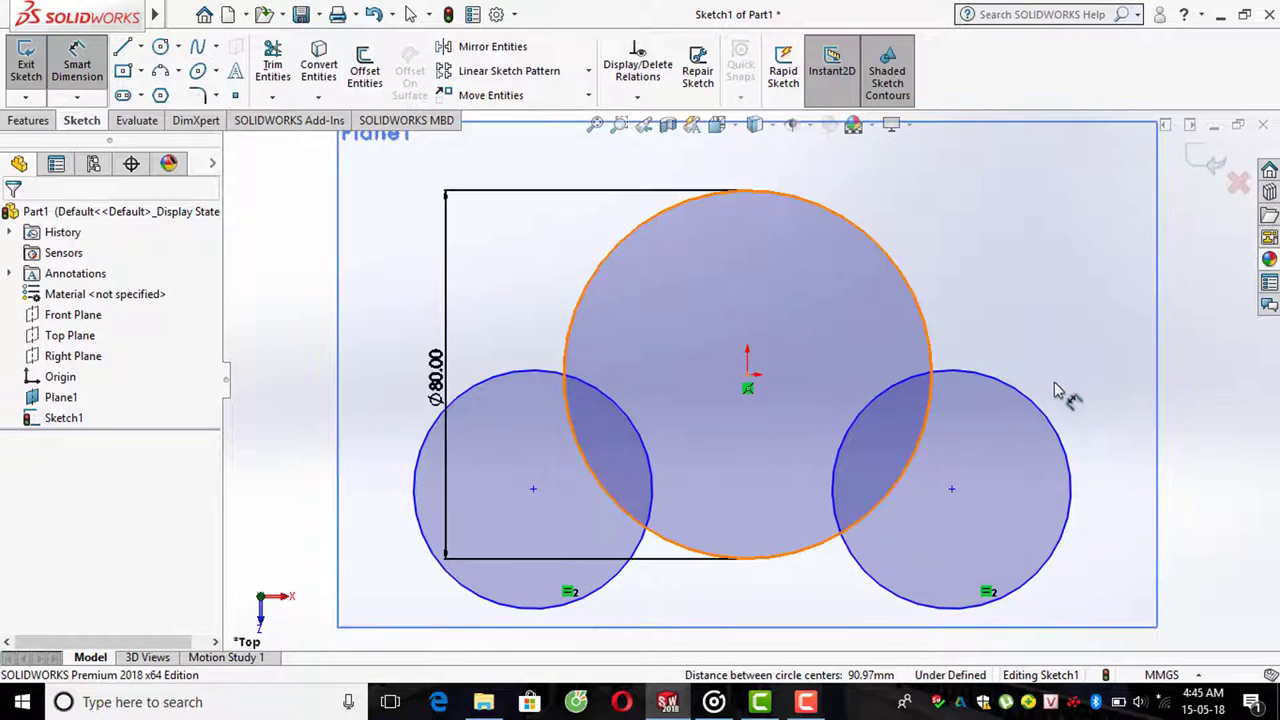
- Dimension the side circles' diameter to 100 mm
click(1052, 430)
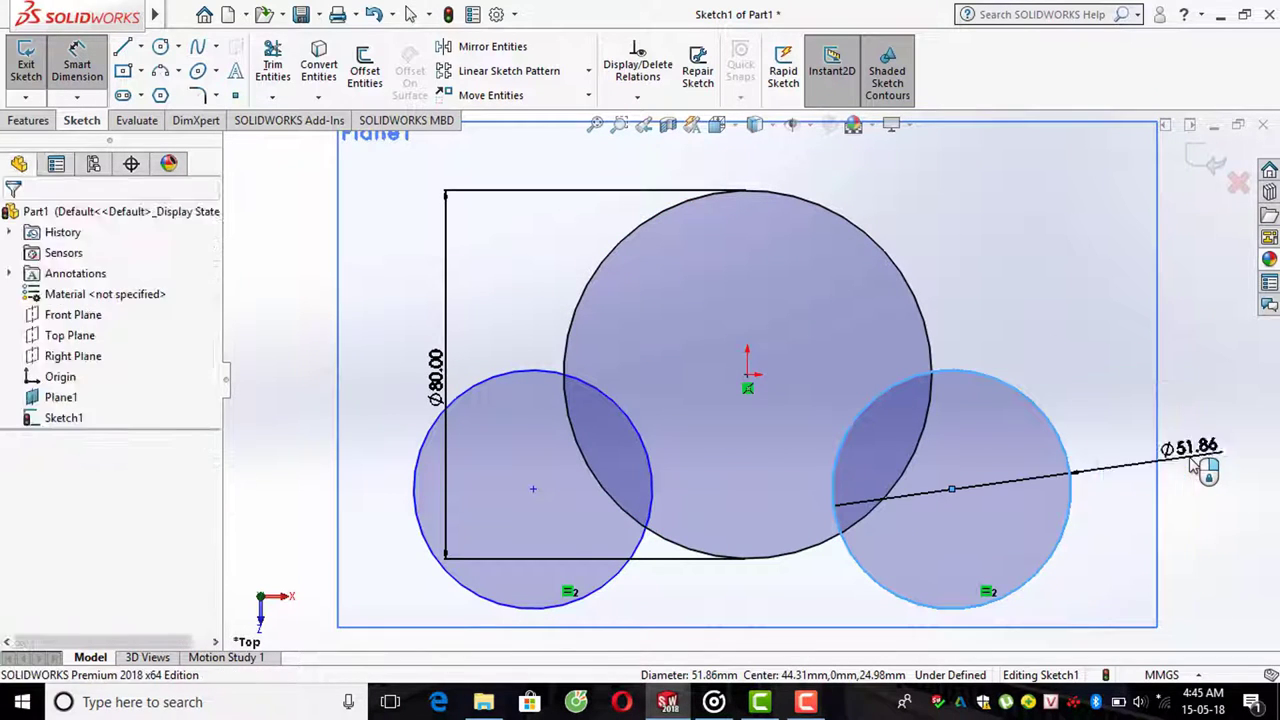
click(1192, 458)
text(100)
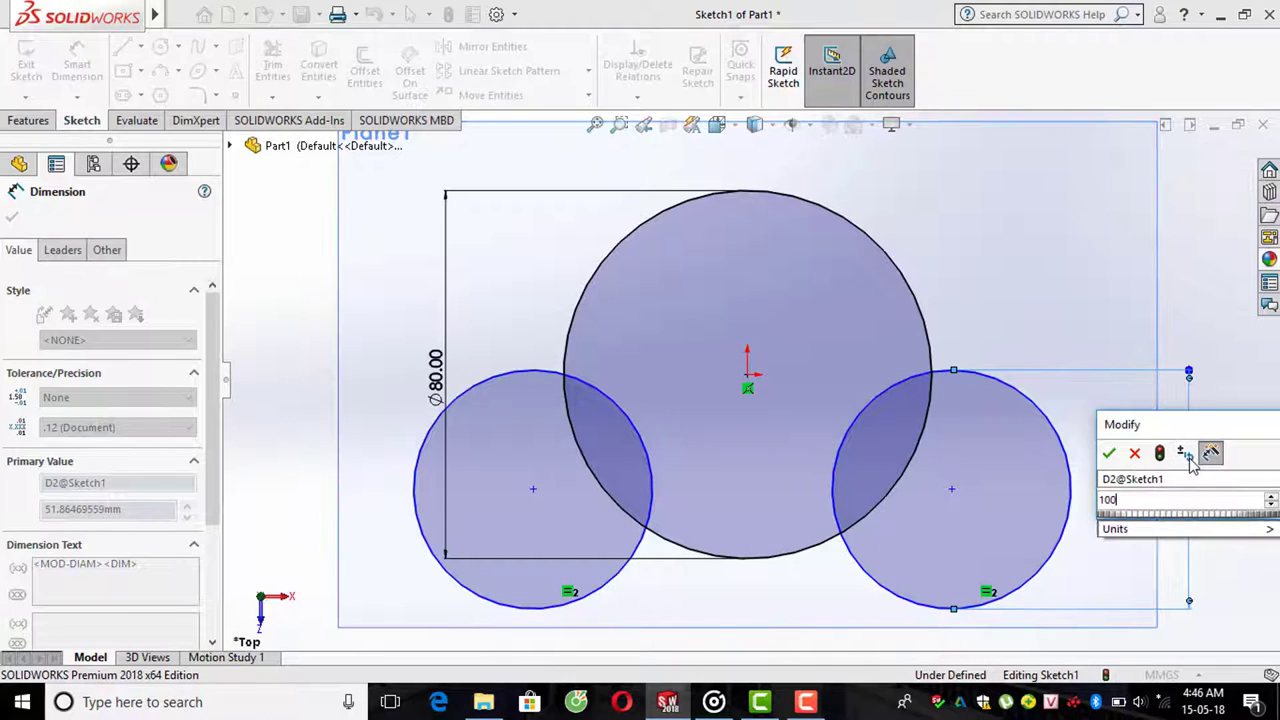
key(Return)
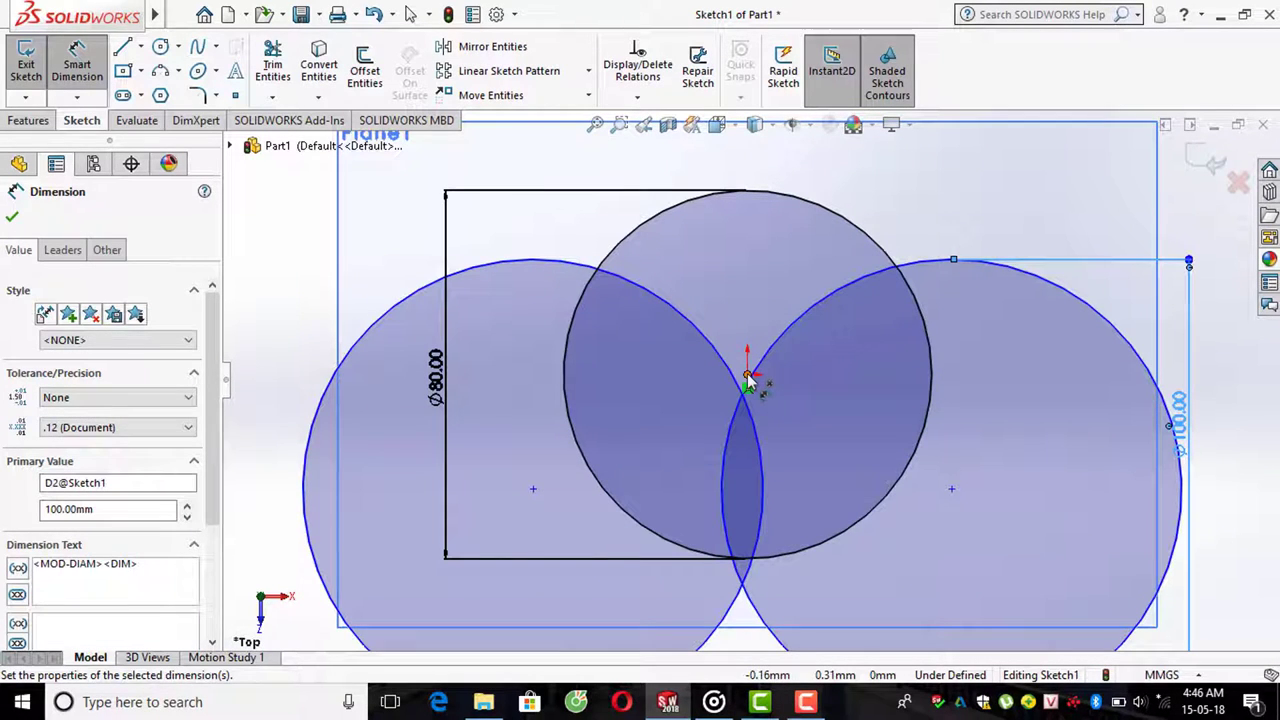
- Place both side circle centres 70 mm horizontally from the origin
click(748, 377)
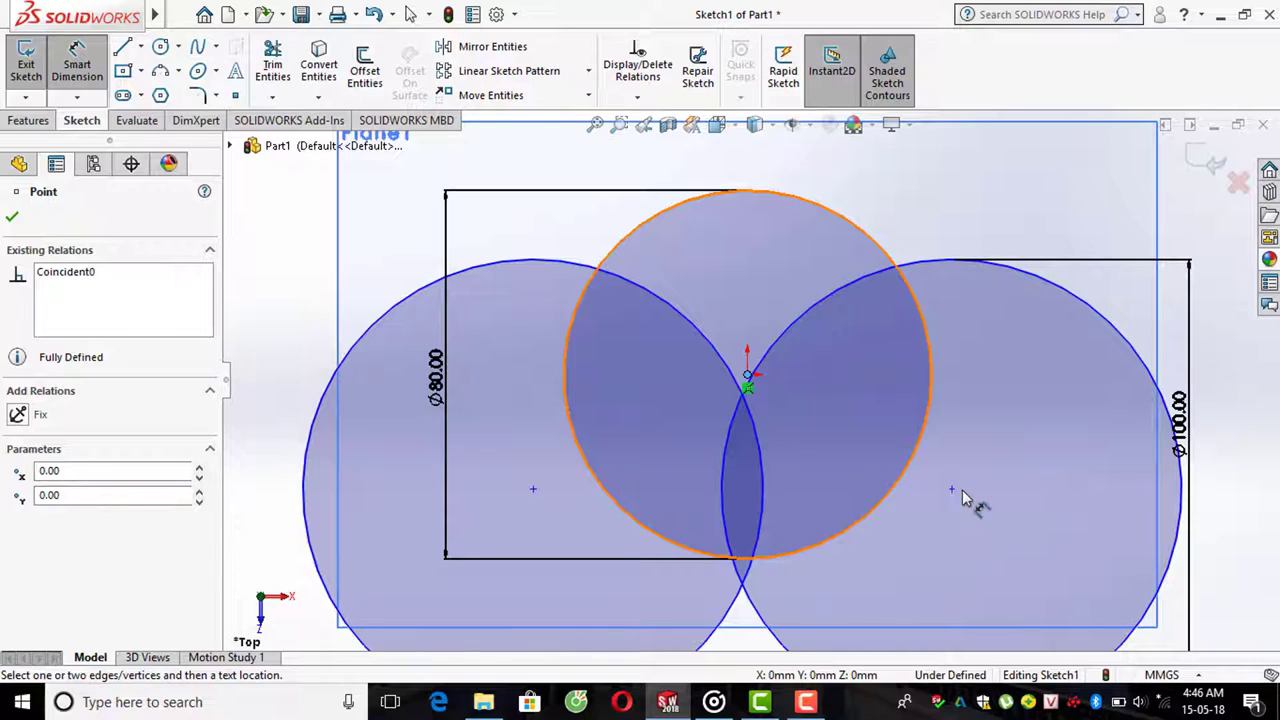
click(953, 490)
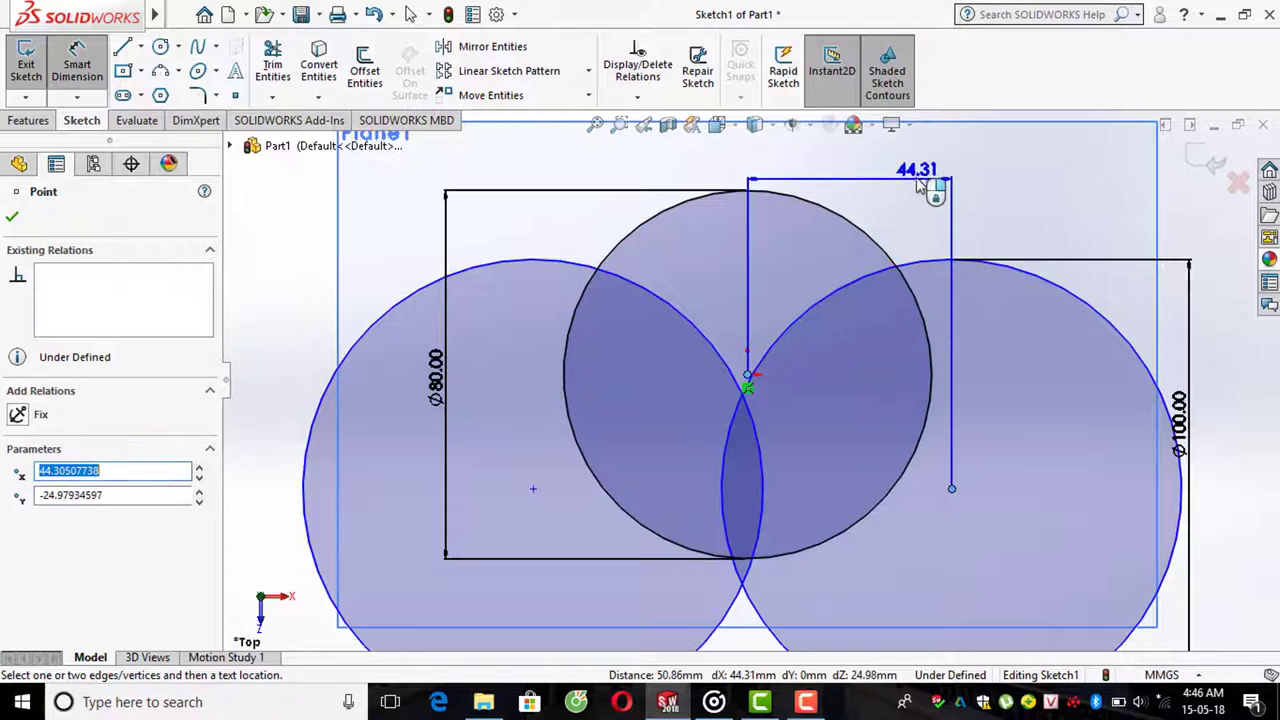
click(912, 180)
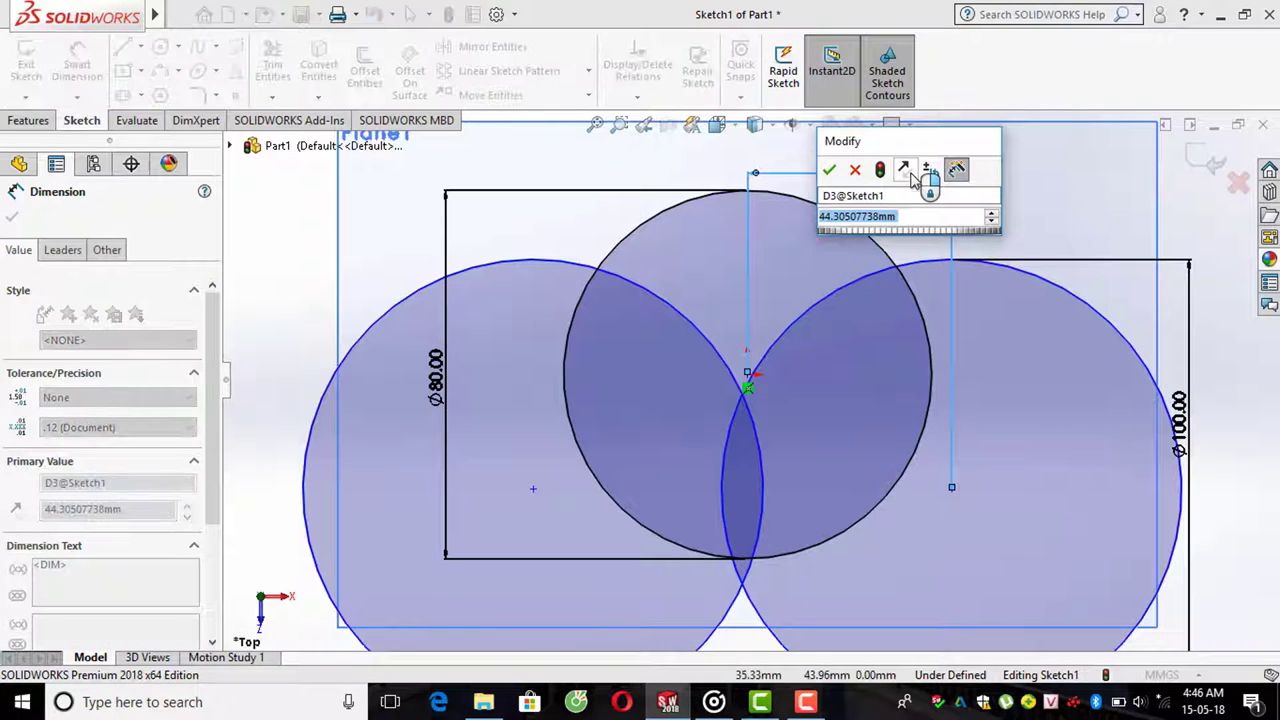
text(70)
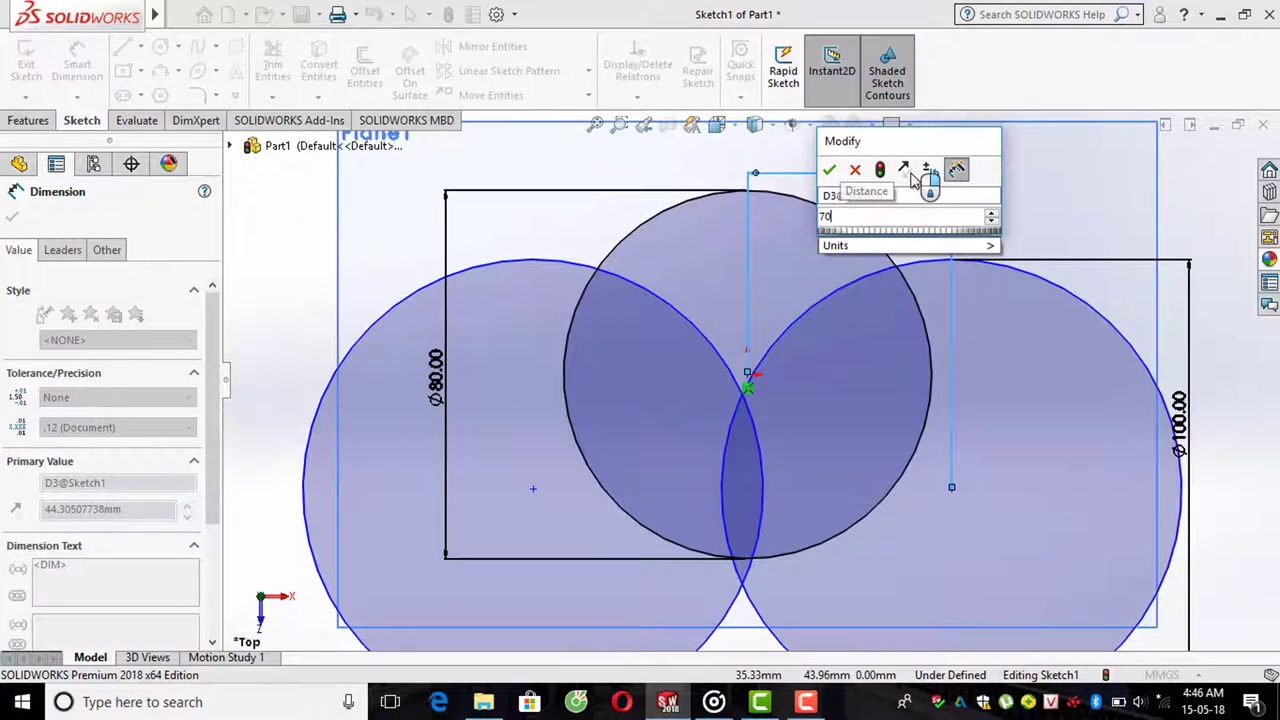
key(Return)
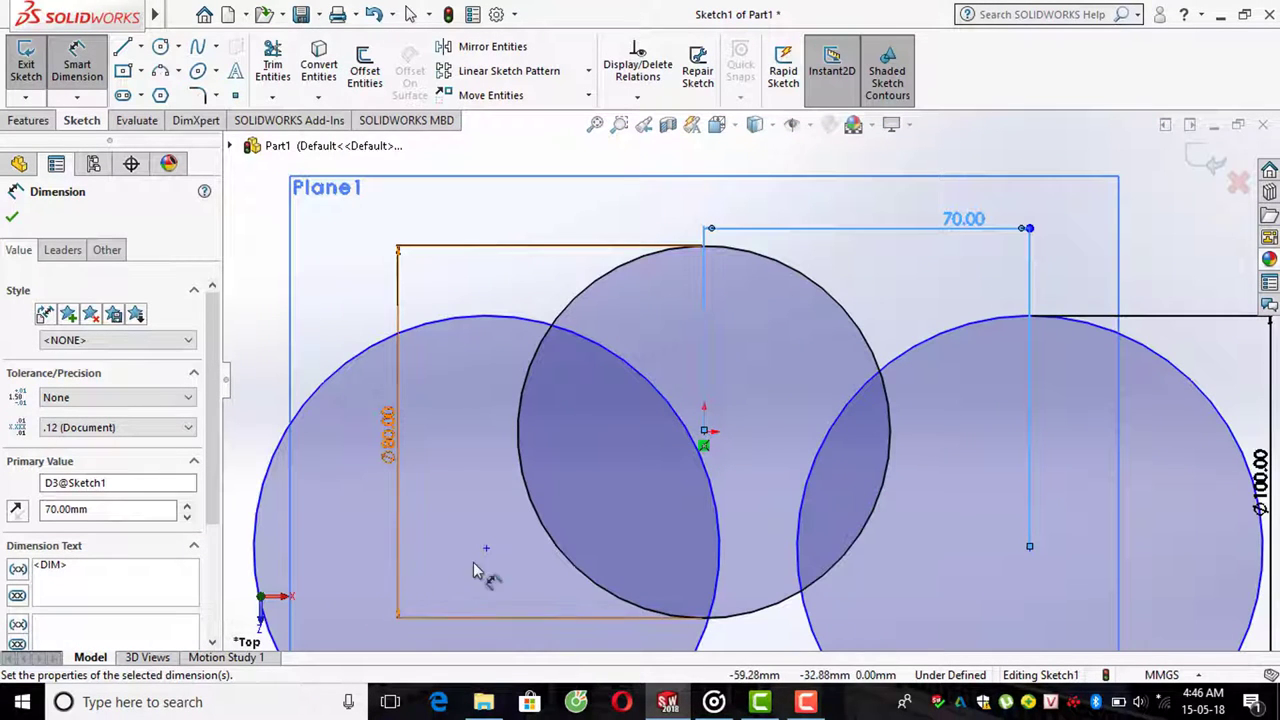
click(486, 548)
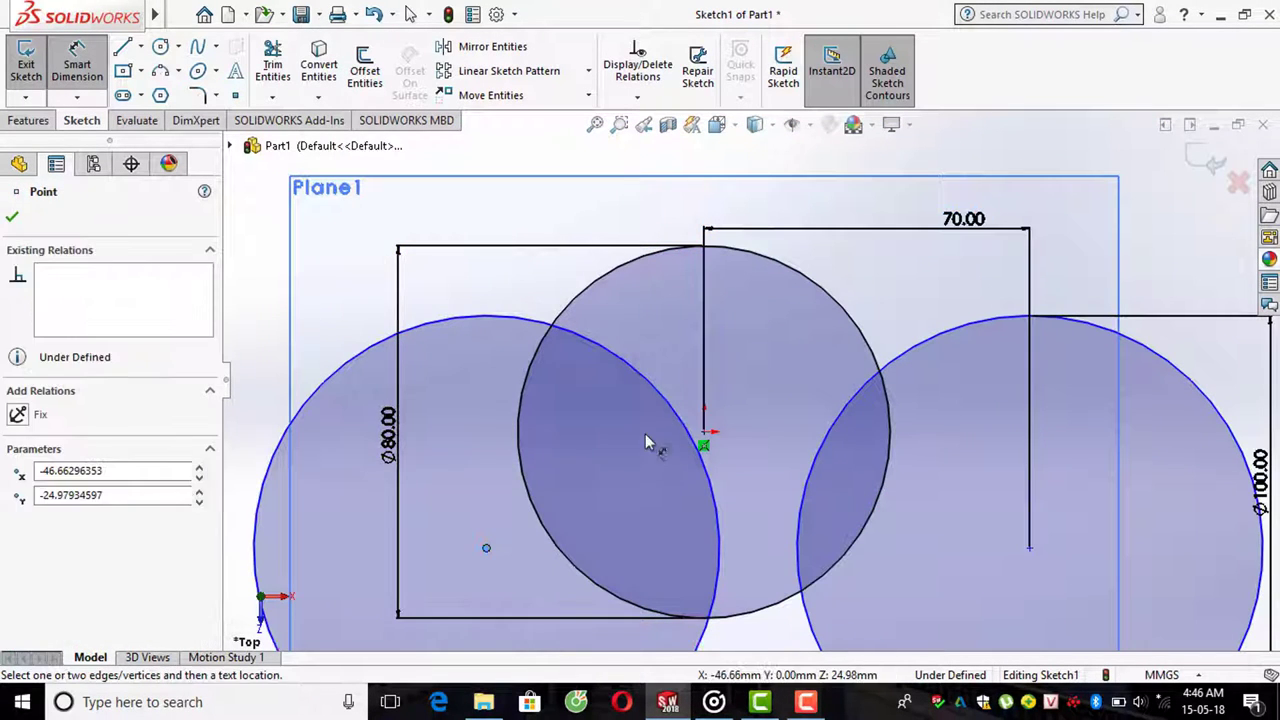
click(705, 437)
click(605, 205)
text(70)
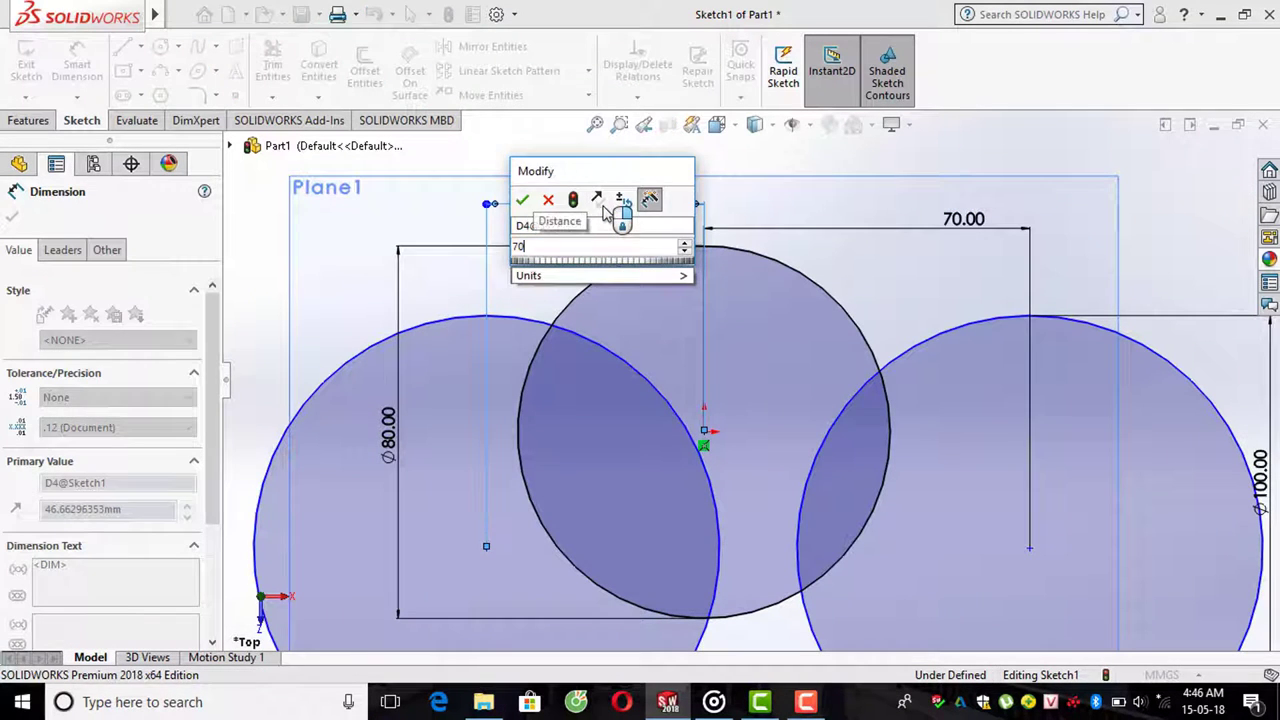
key(Return)
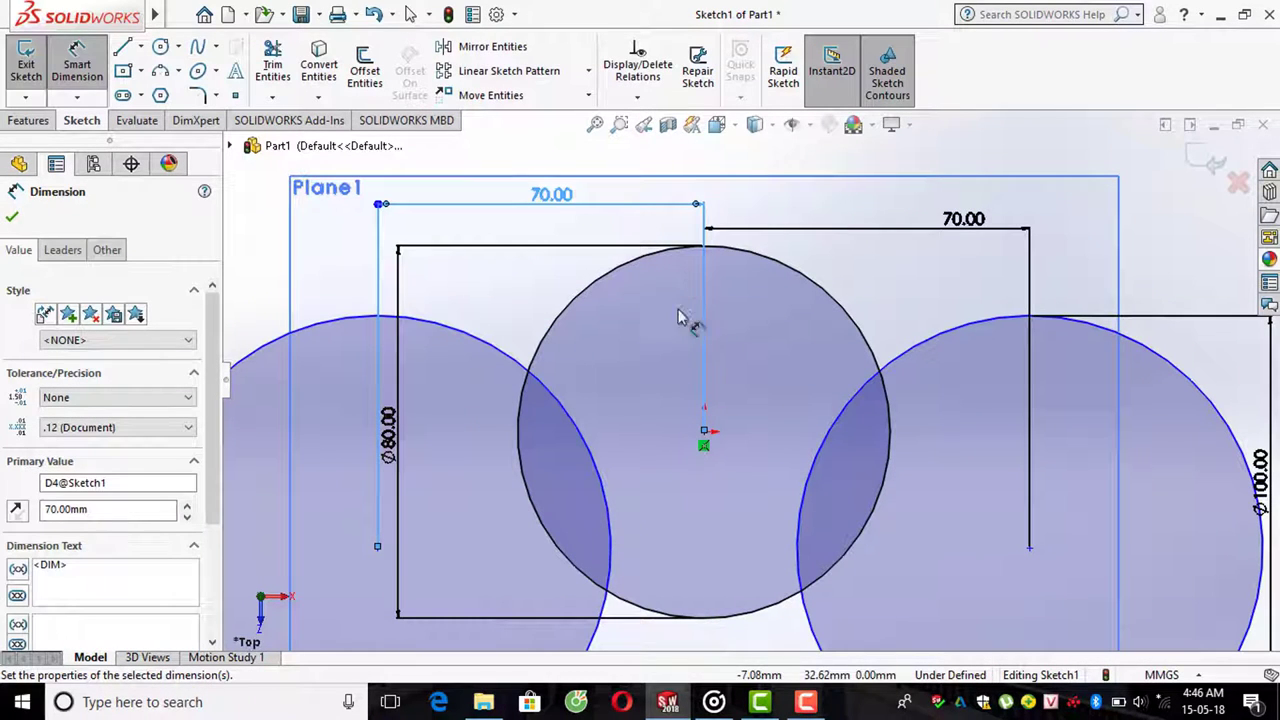
- Set the right circle's centre 10 mm vertically off the origin
scroll(718, 404, up, 1)
scroll(723, 400, up, 1)
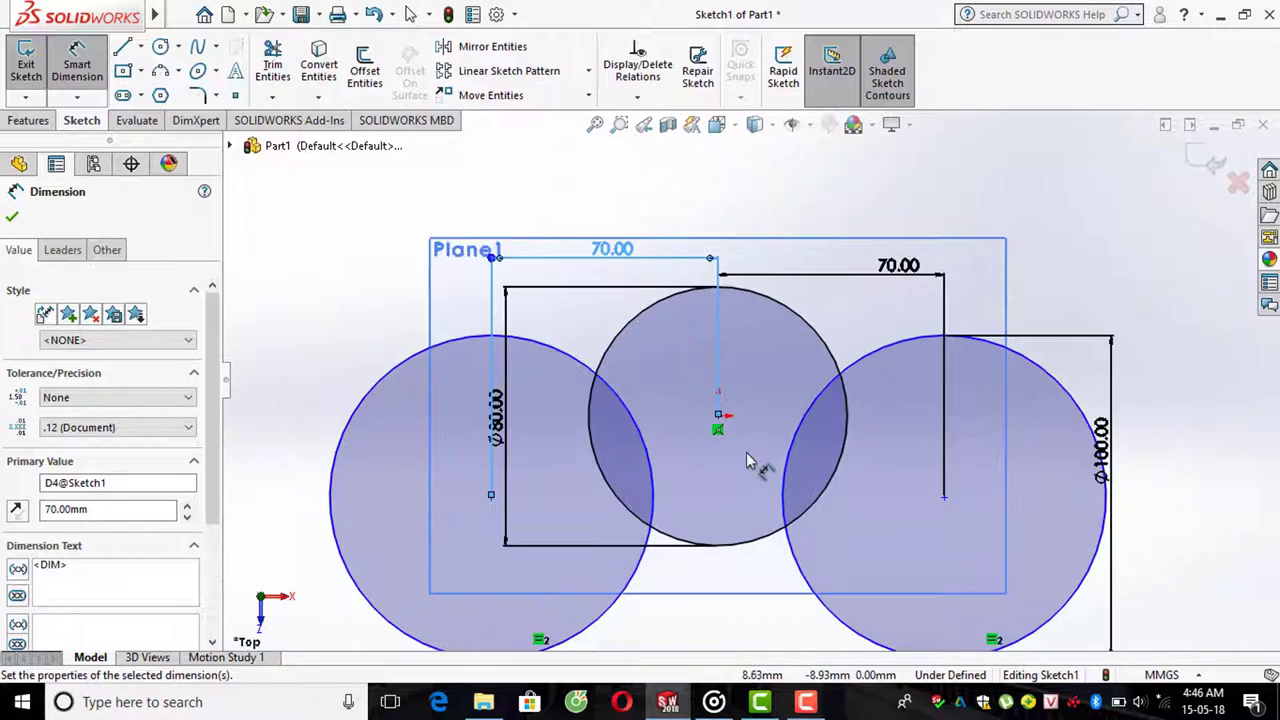
scroll(754, 463, down, 2)
key(Escape)
scroll(723, 443, down, 1)
click(1094, 526)
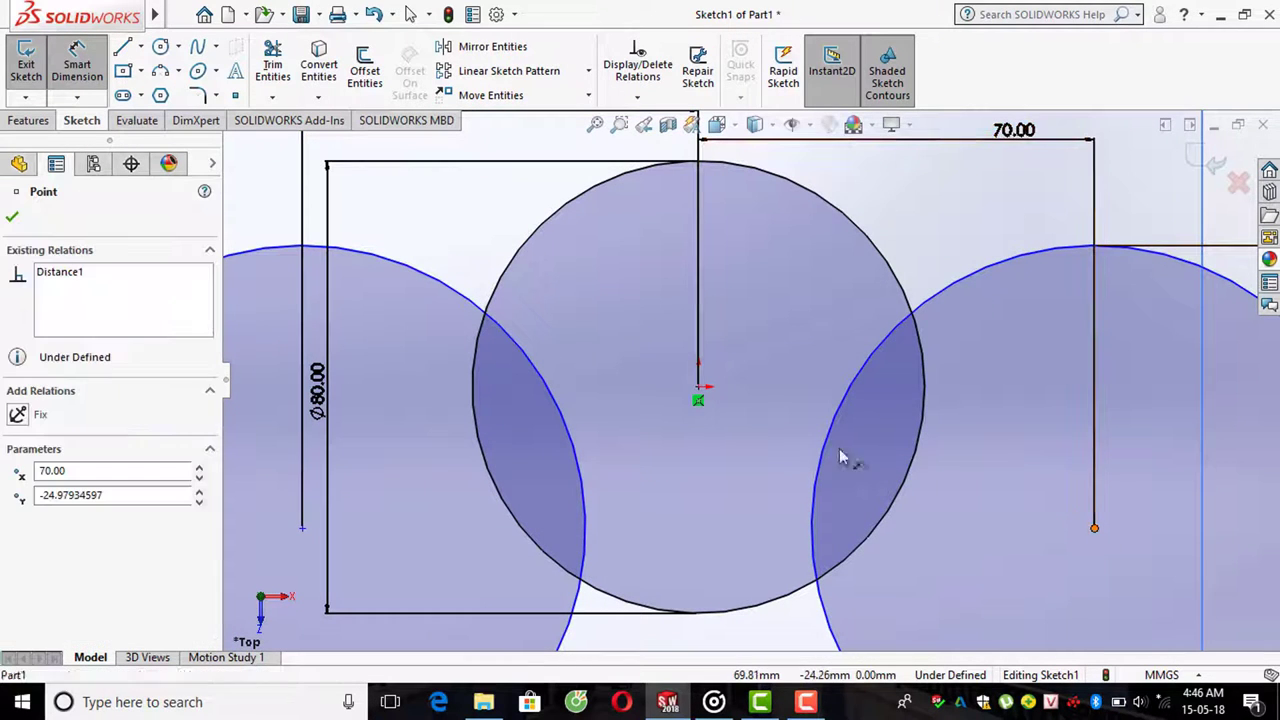
click(698, 387)
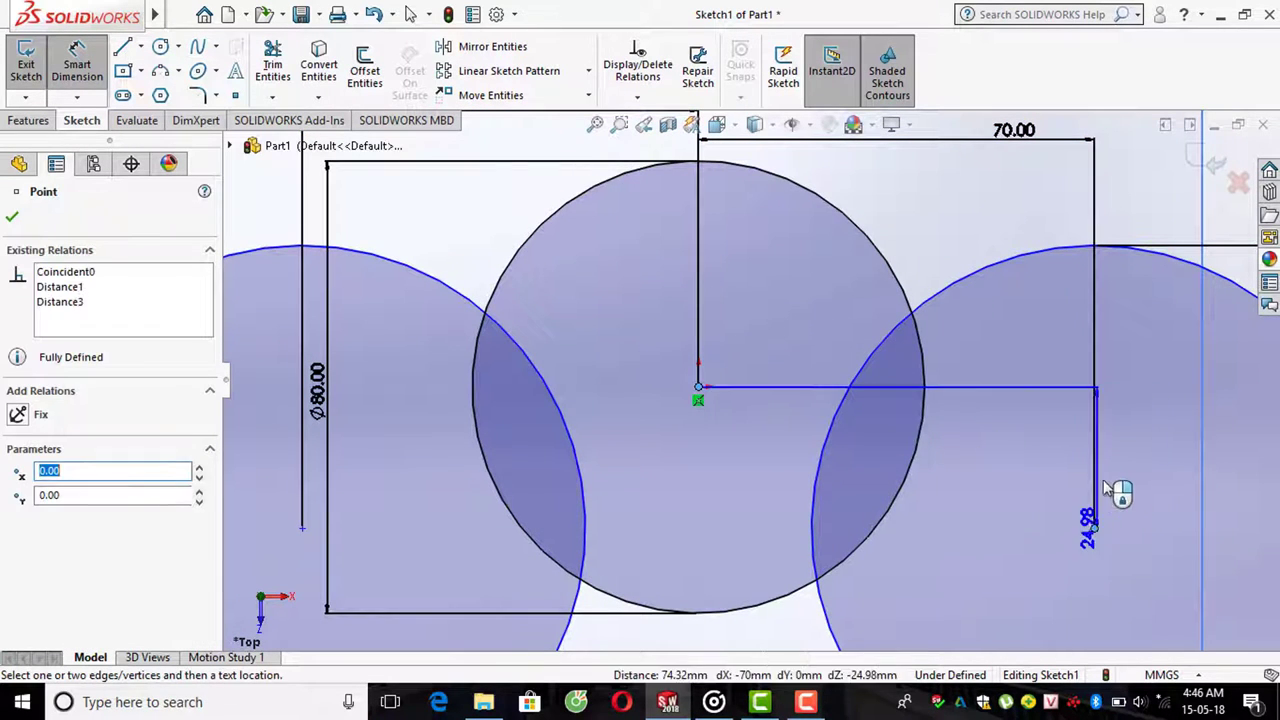
click(1140, 492)
text(10)
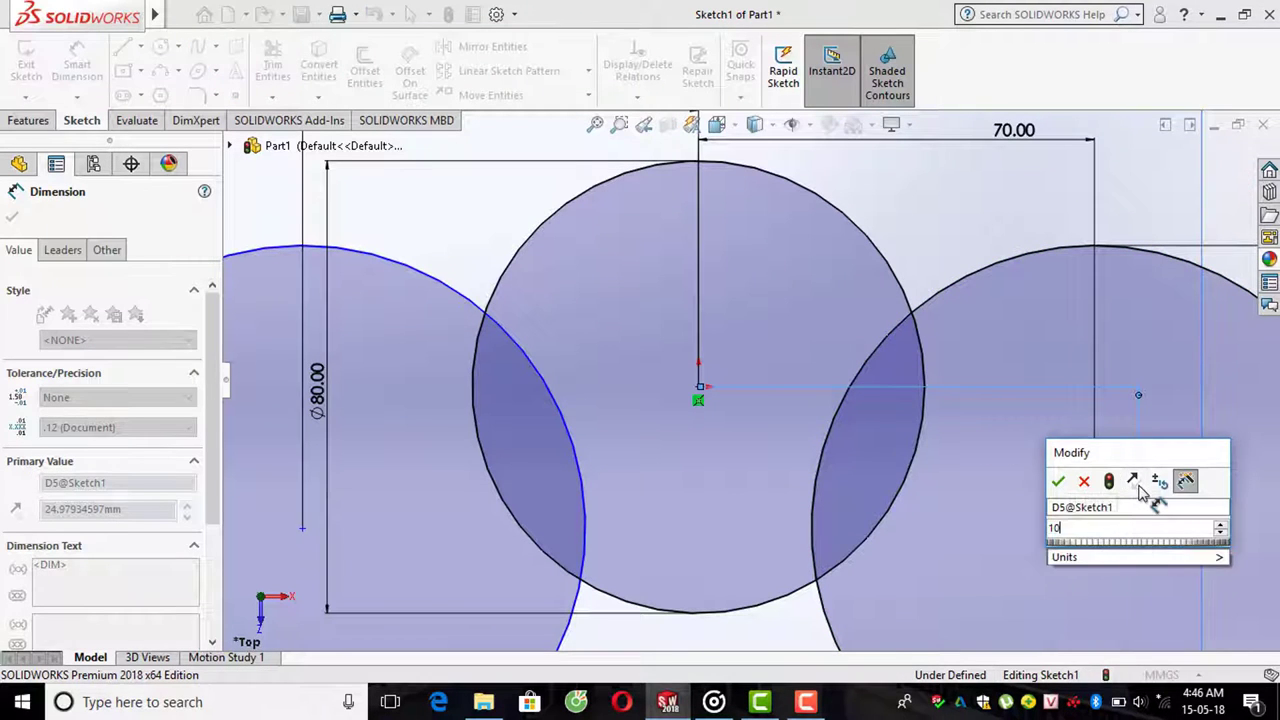
key(Return)
key(f)
scroll(712, 424, down, 3)
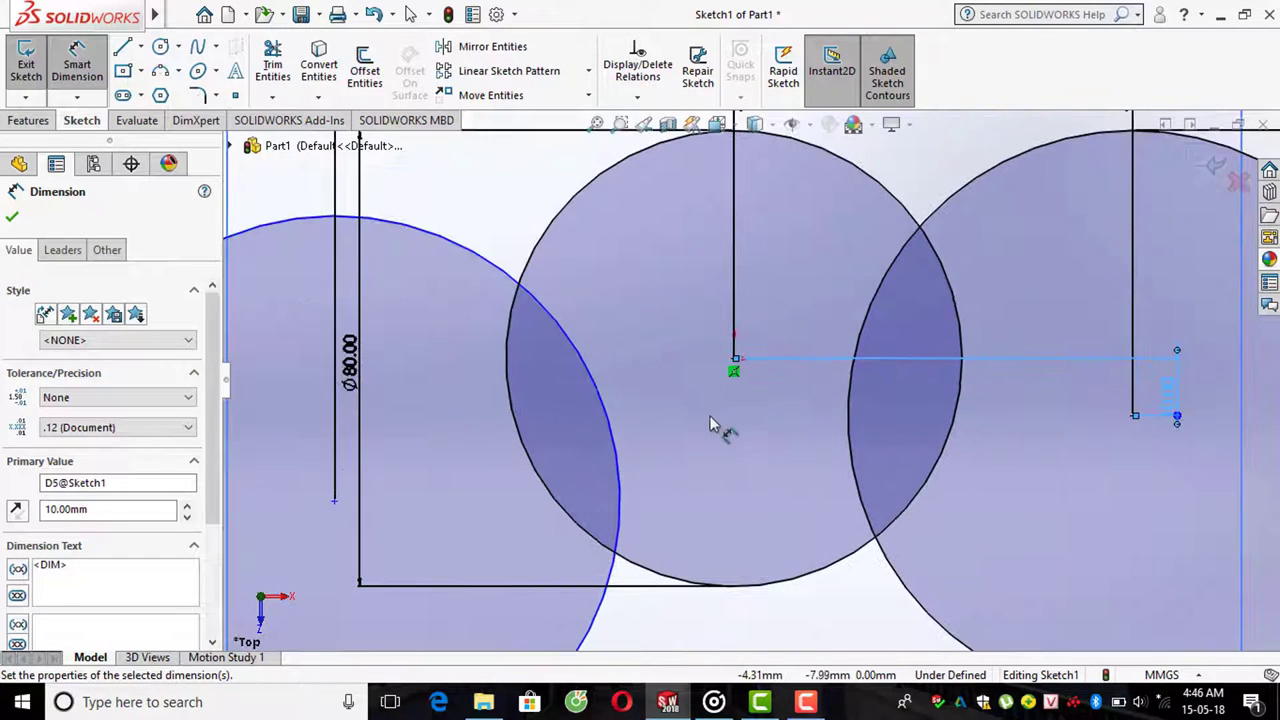
- Set the left circle's centre 10 mm vertically off the origin, fully defining Sketch1
click(334, 501)
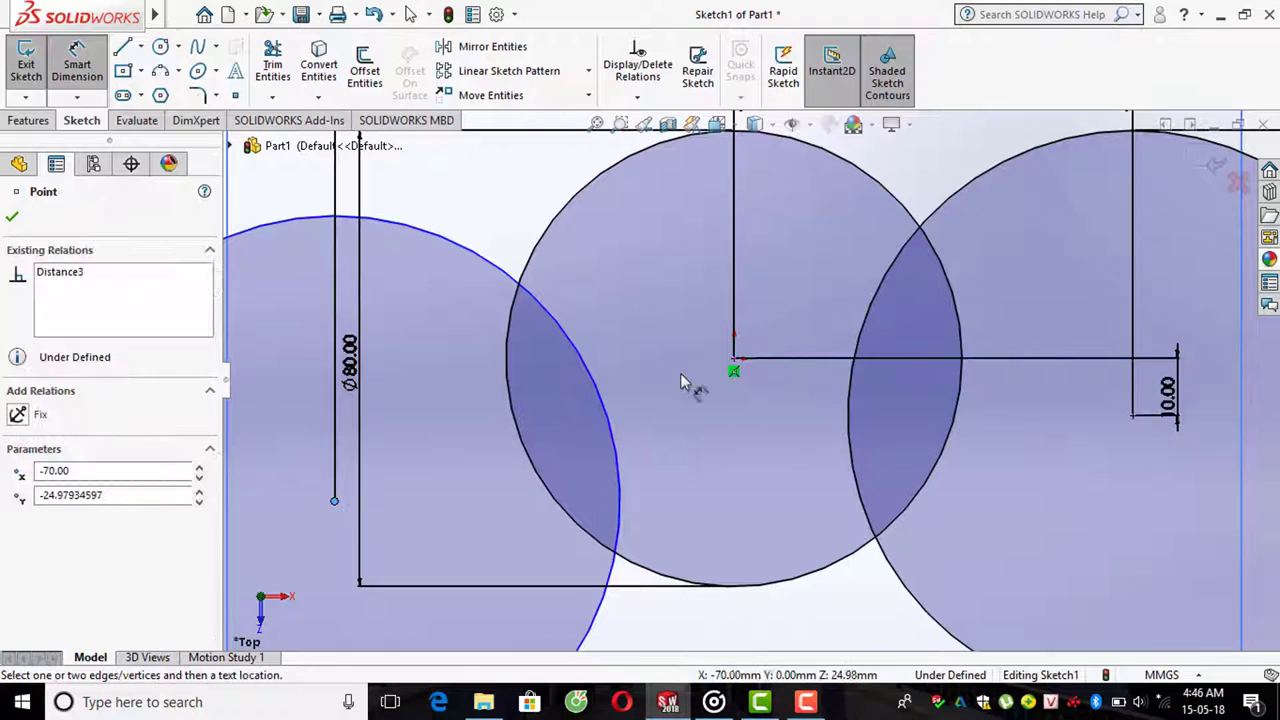
click(731, 359)
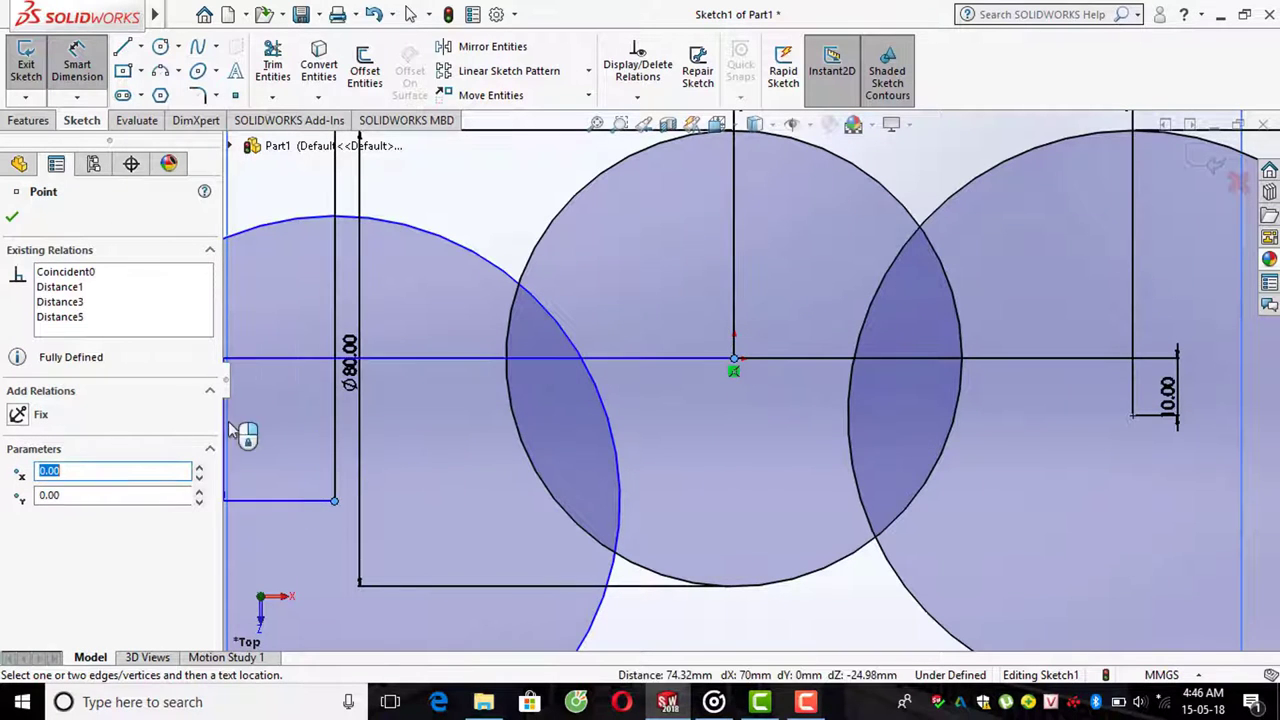
click(265, 437)
text(10)
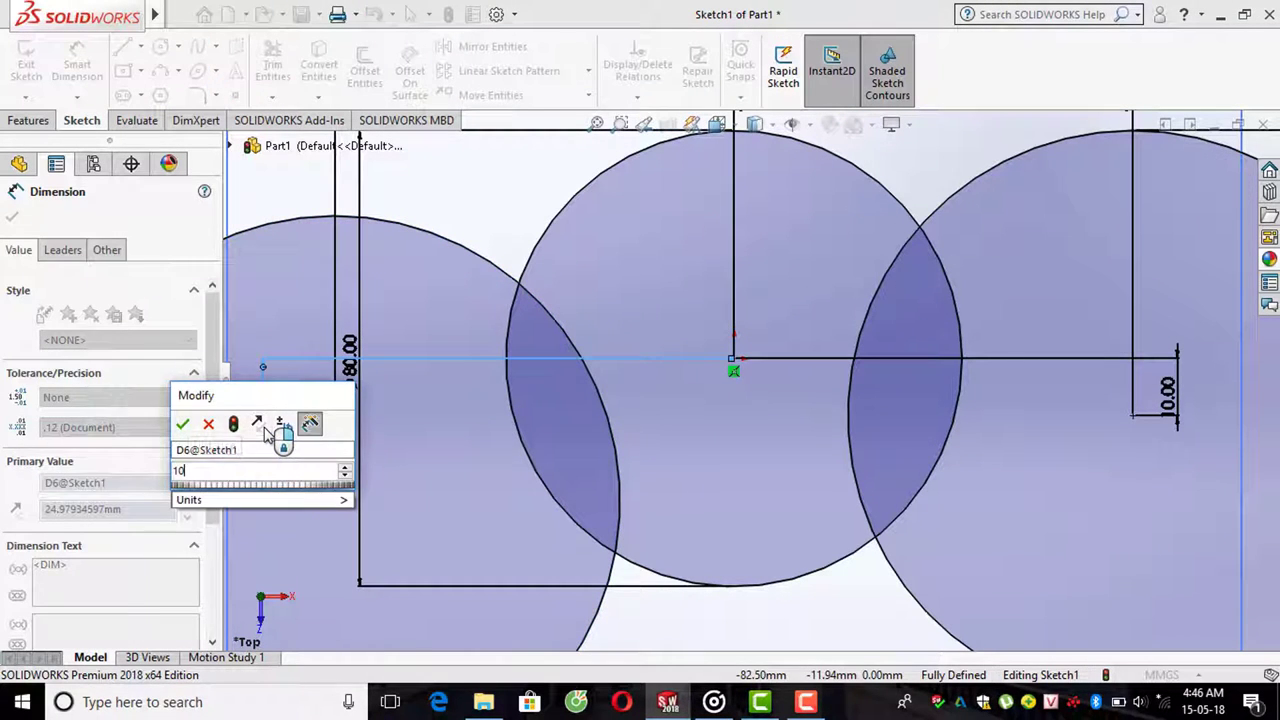
key(Return)
key(f)
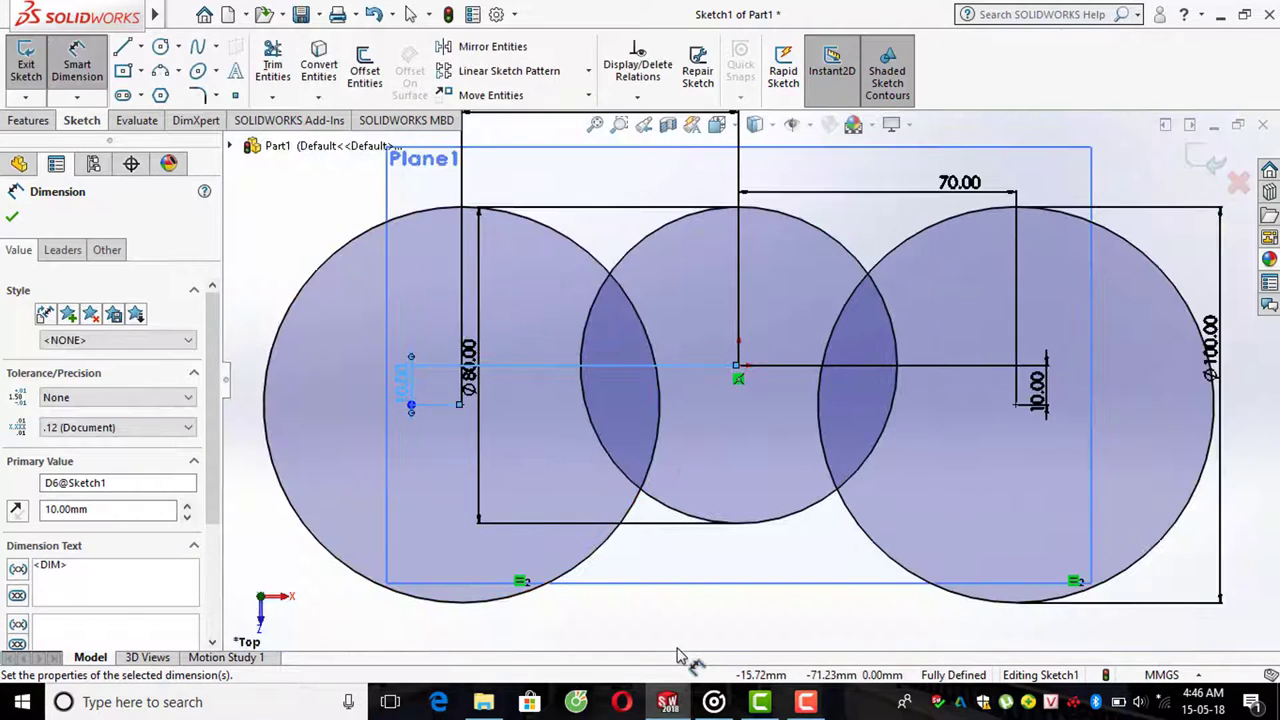
key(f)
scroll(773, 465, down, 2)
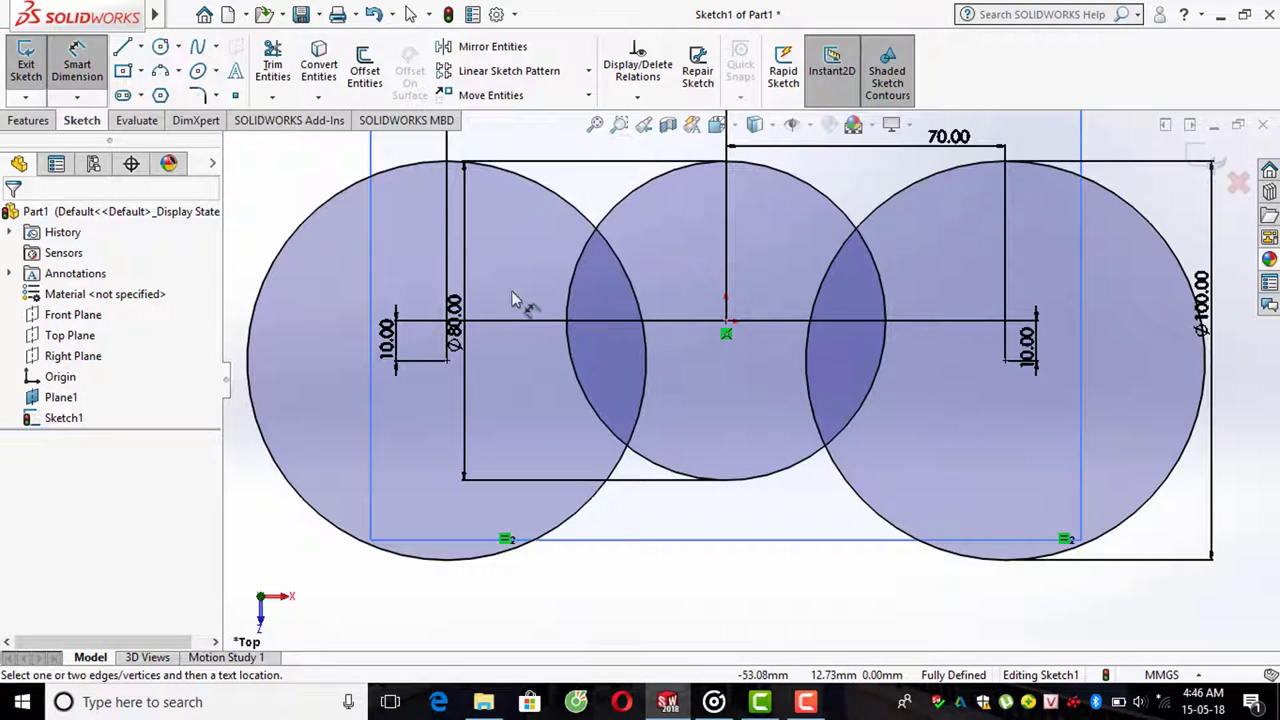
key(f)
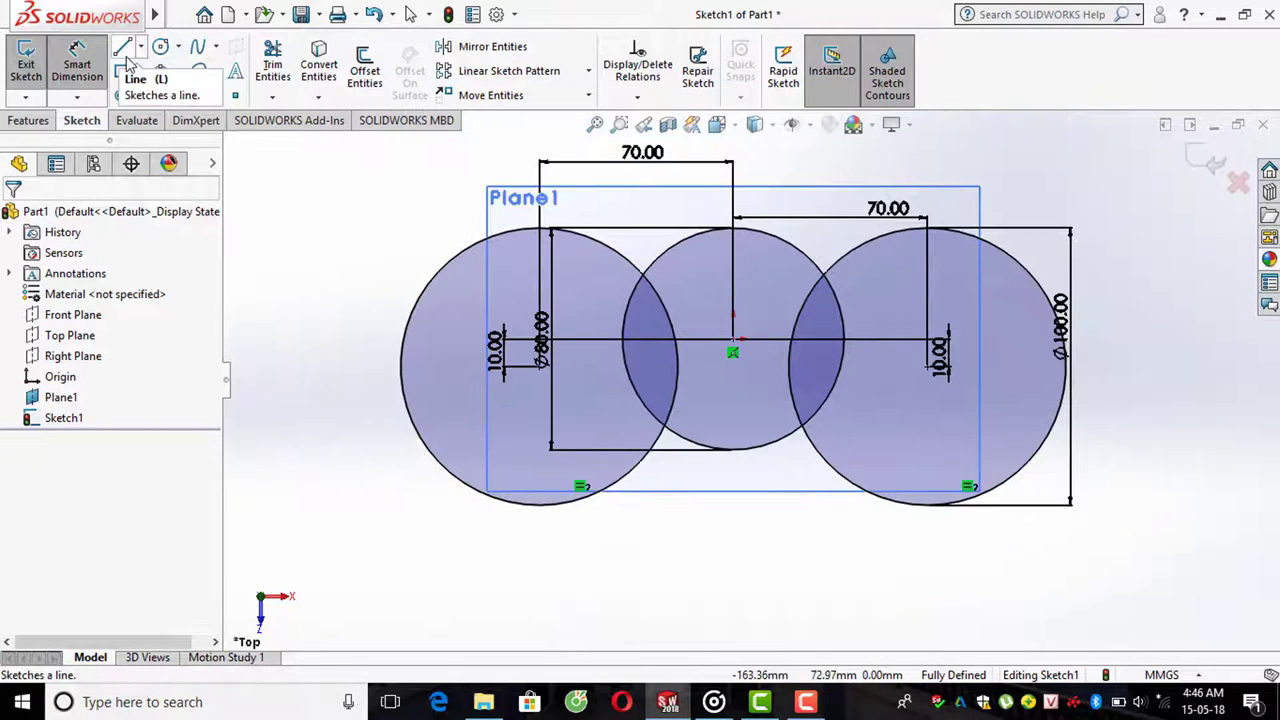
- Power-trim the outer arcs of all three circles, leaving a waisted mouse outline
click(272, 65)
drag(421, 222, 435, 273)
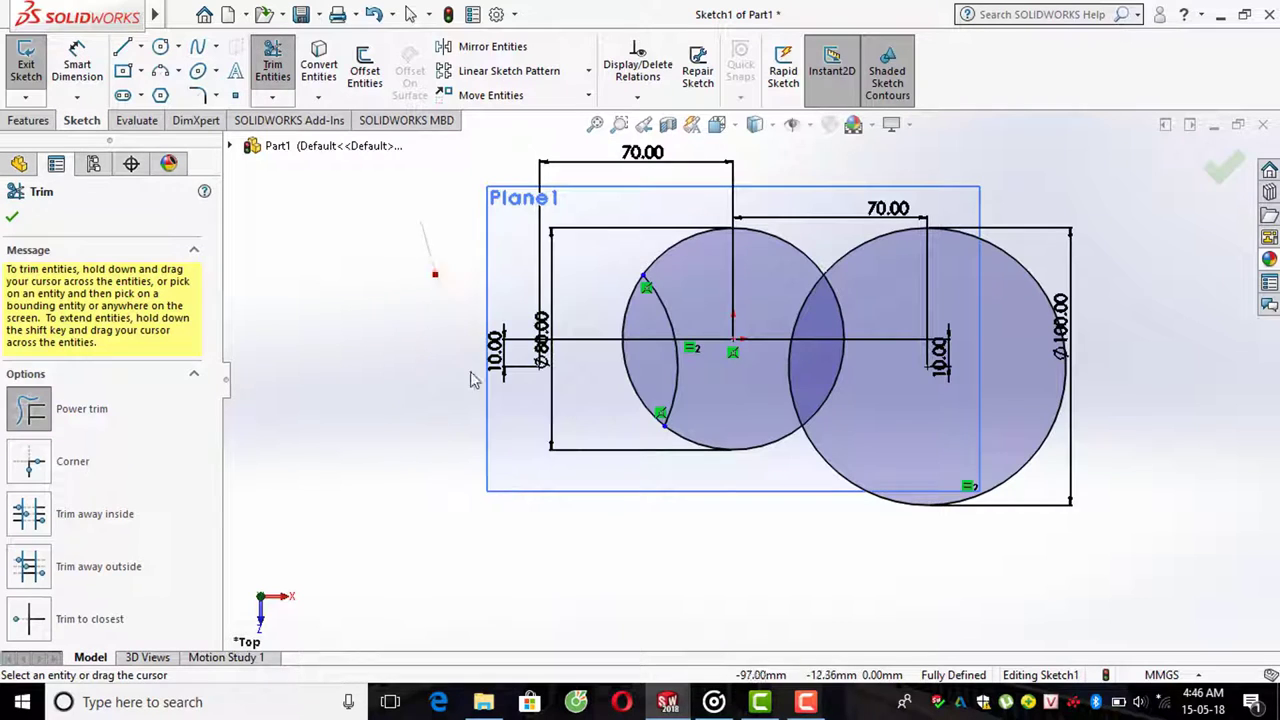
drag(1157, 251, 1037, 403)
scroll(940, 320, down, 3)
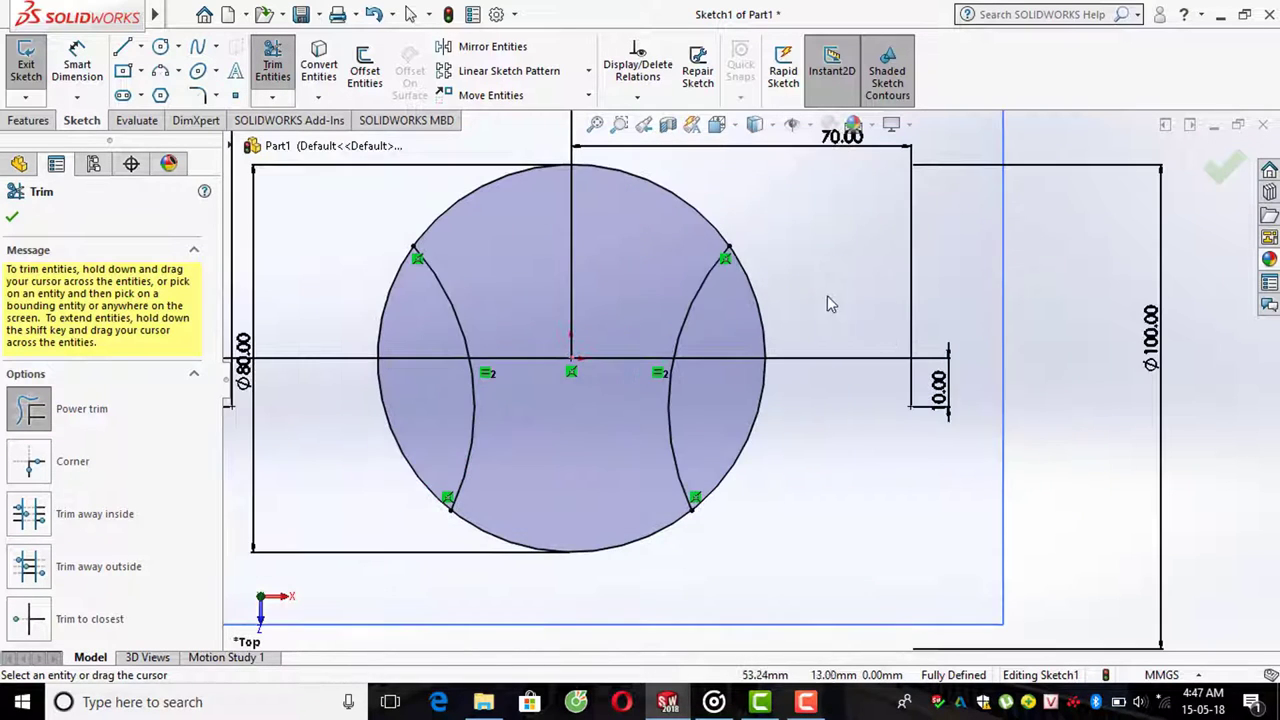
drag(829, 304, 760, 360)
drag(335, 436, 397, 404)
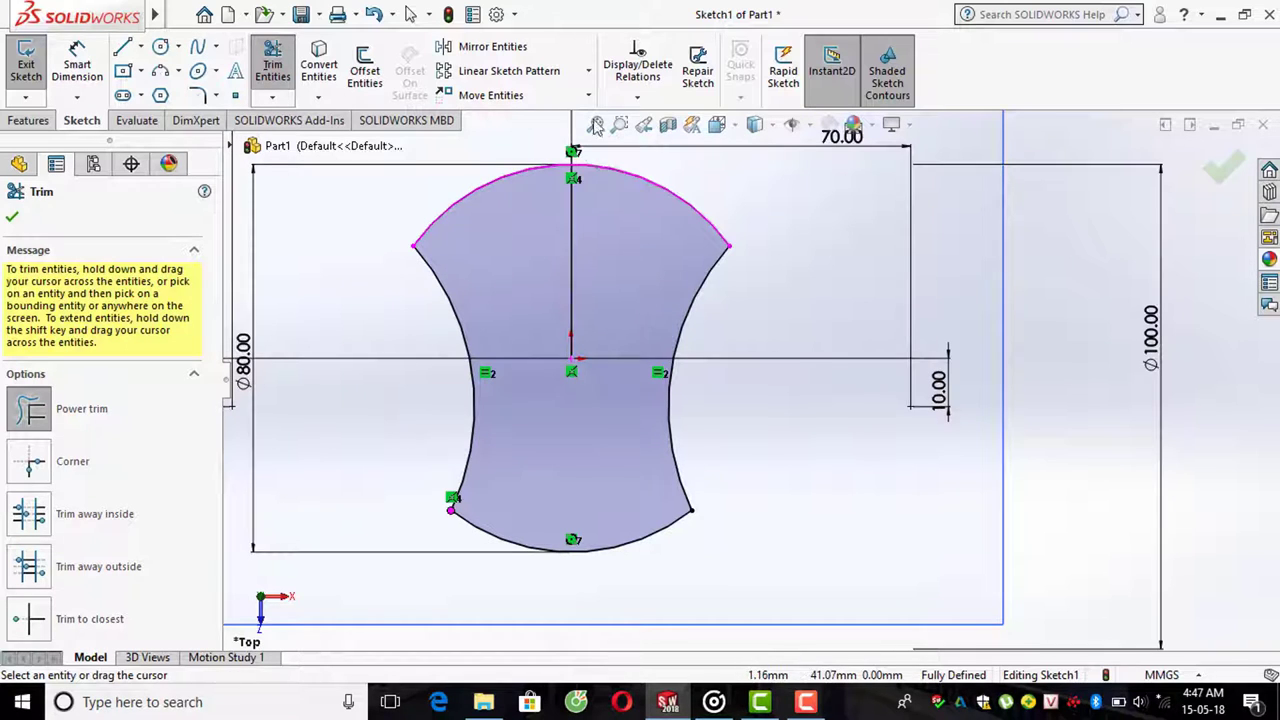
click(199, 97)
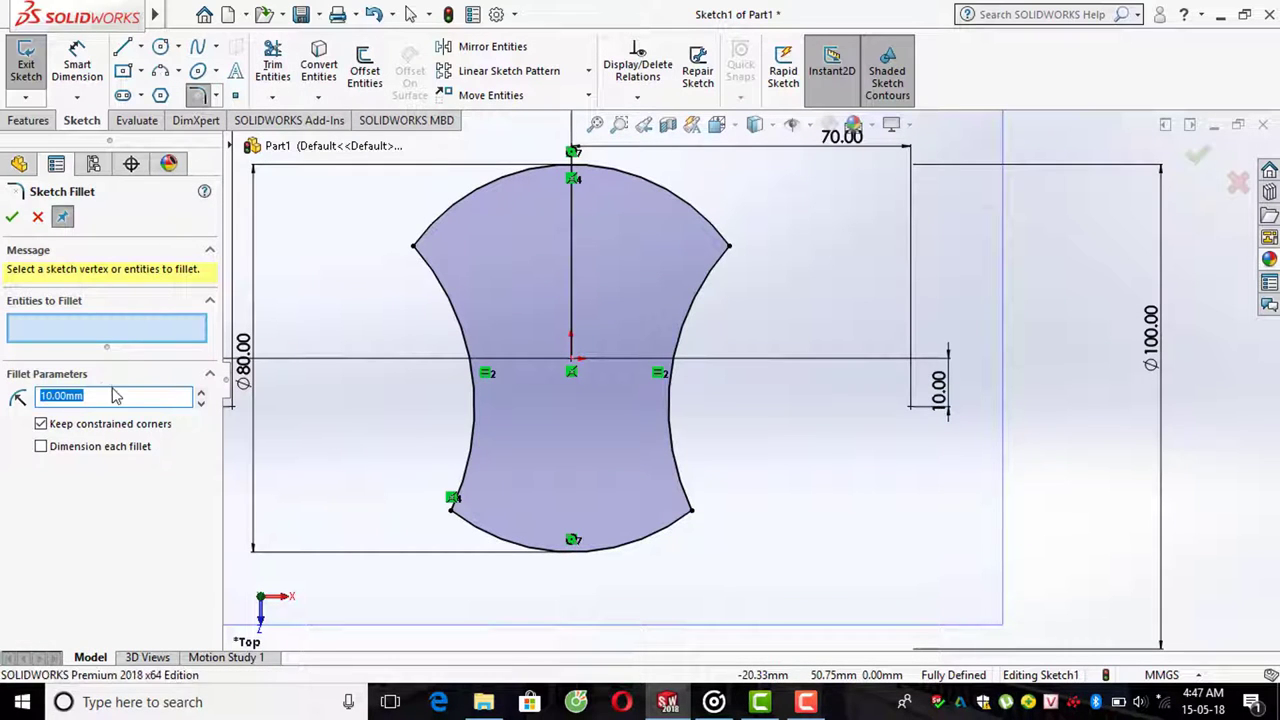
- Add 20 mm sketch fillets to the two upper junctions, accepting the warnings
click(471, 201)
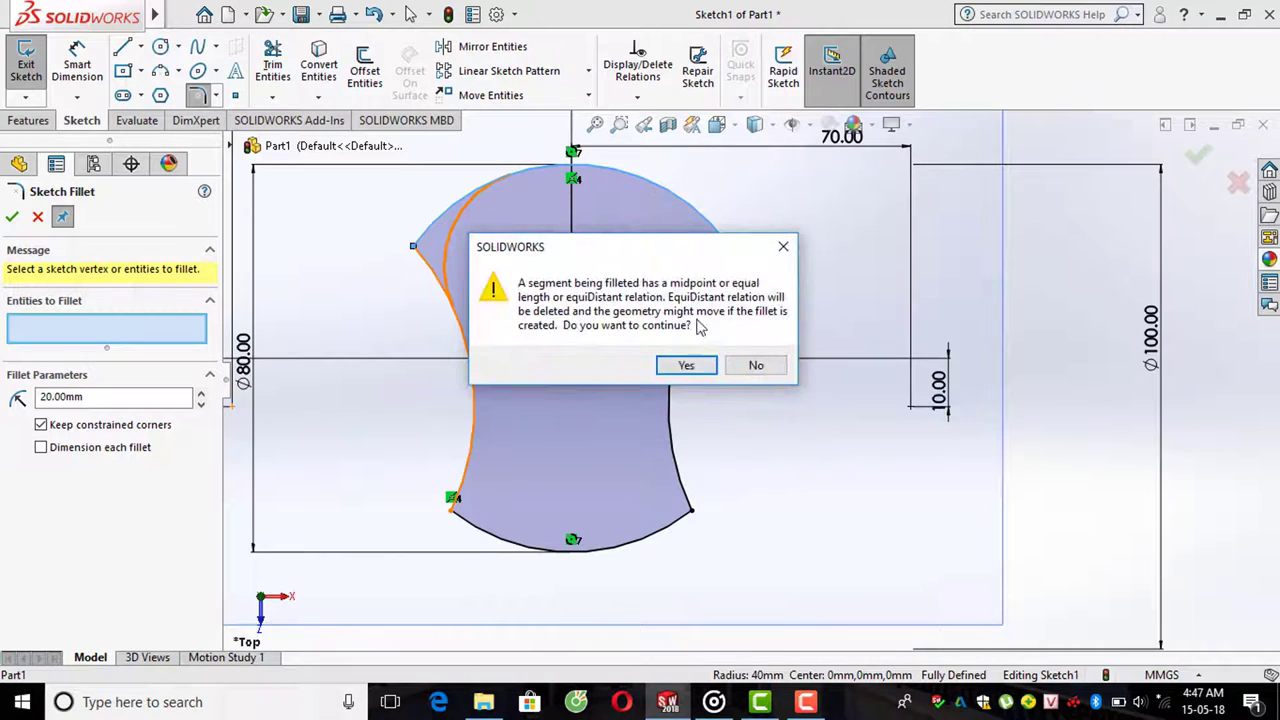
click(686, 365)
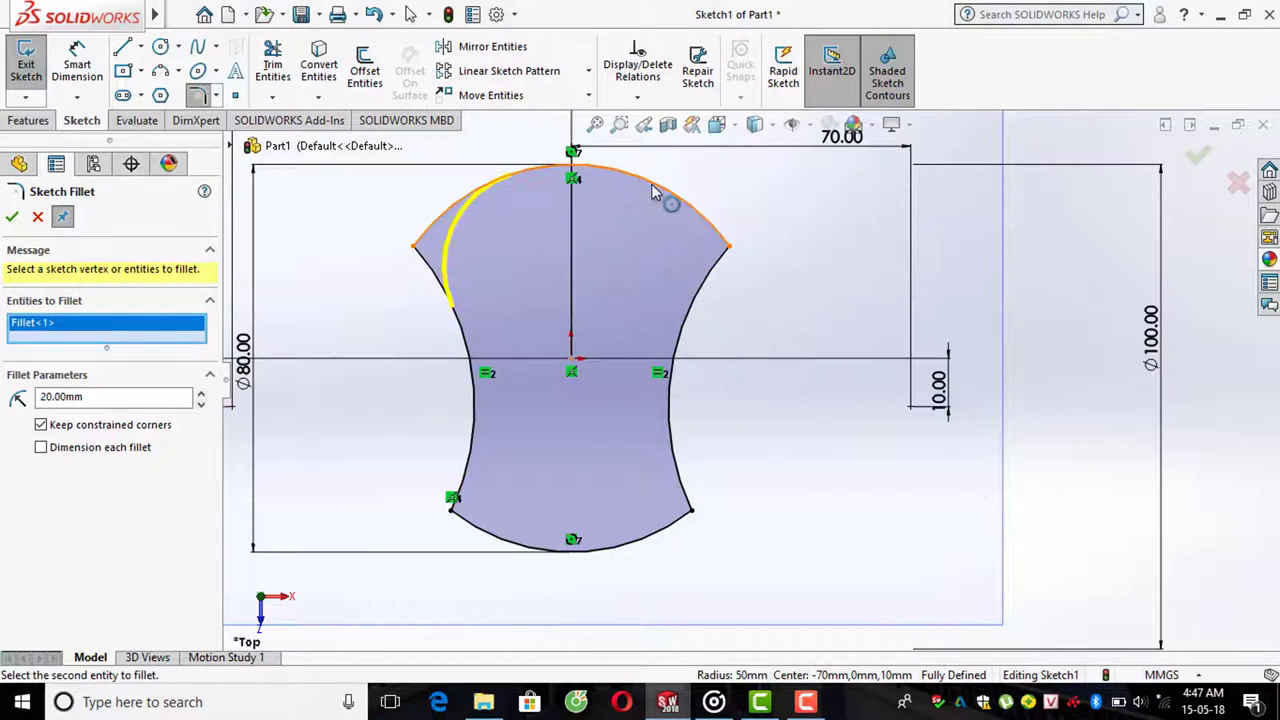
click(663, 192)
click(702, 275)
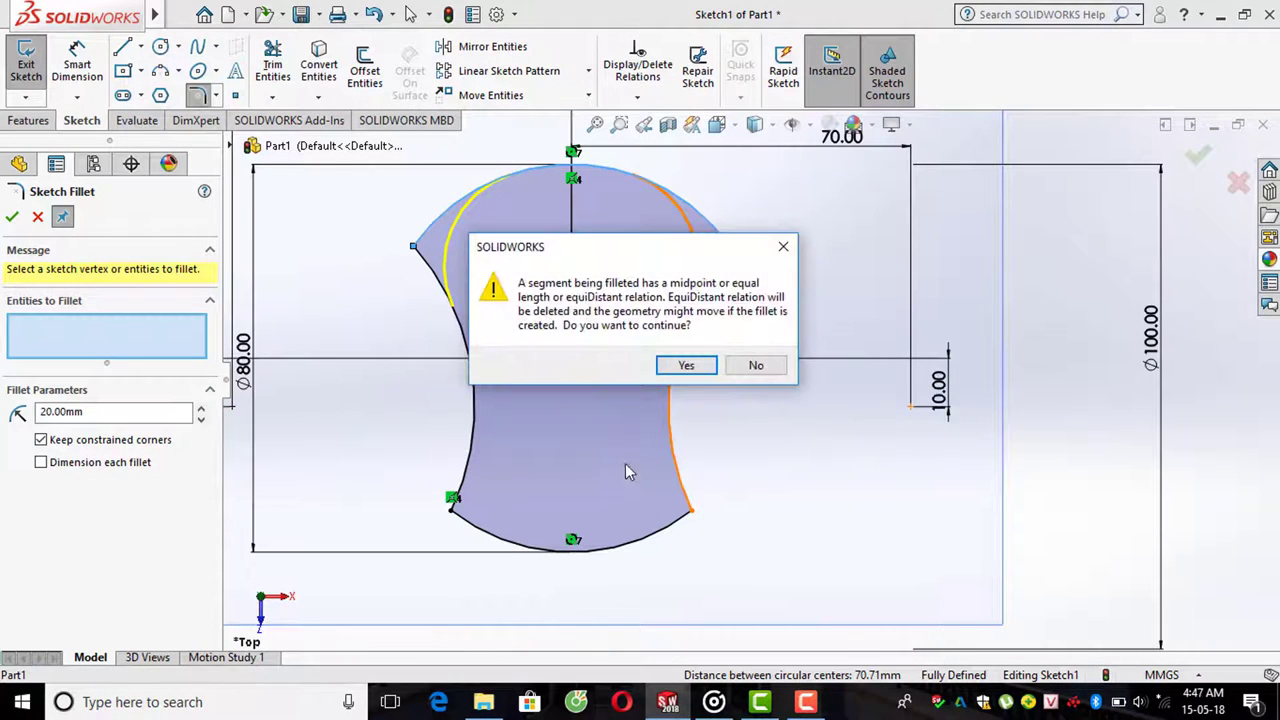
click(684, 366)
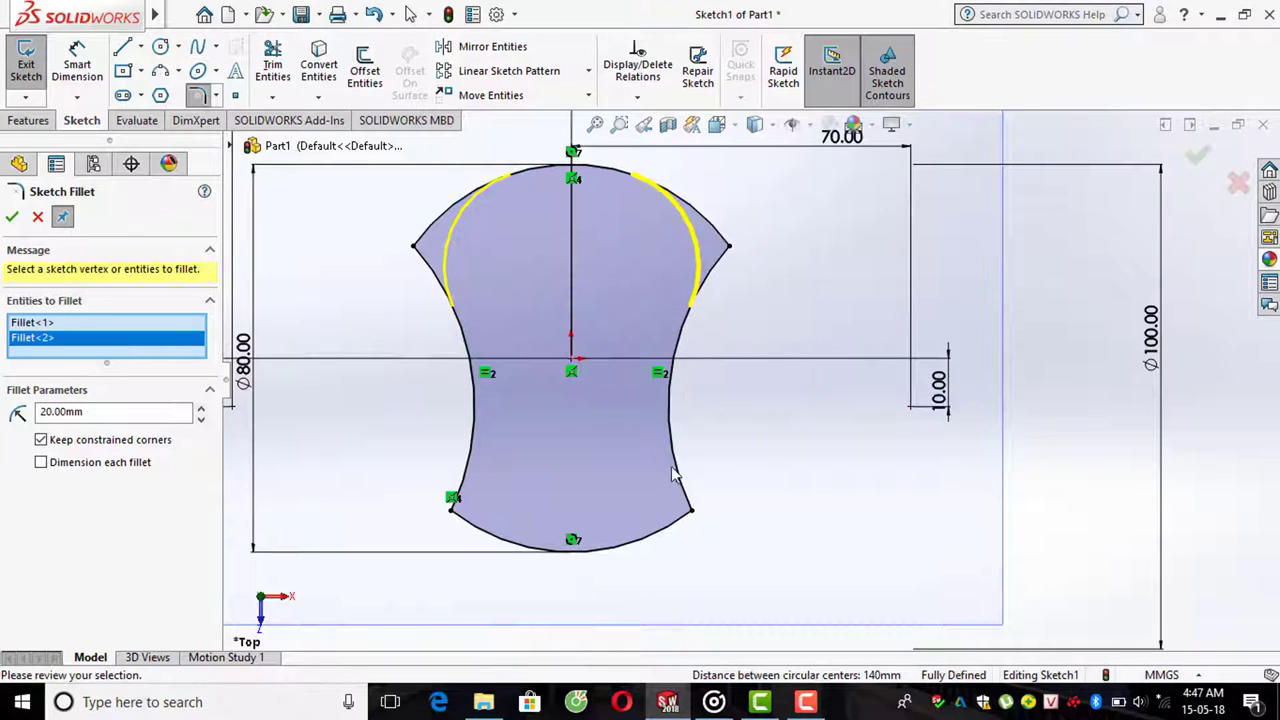
- Add 20 mm fillets to the lower-right and lower-left junctions and confirm
click(662, 510)
click(657, 543)
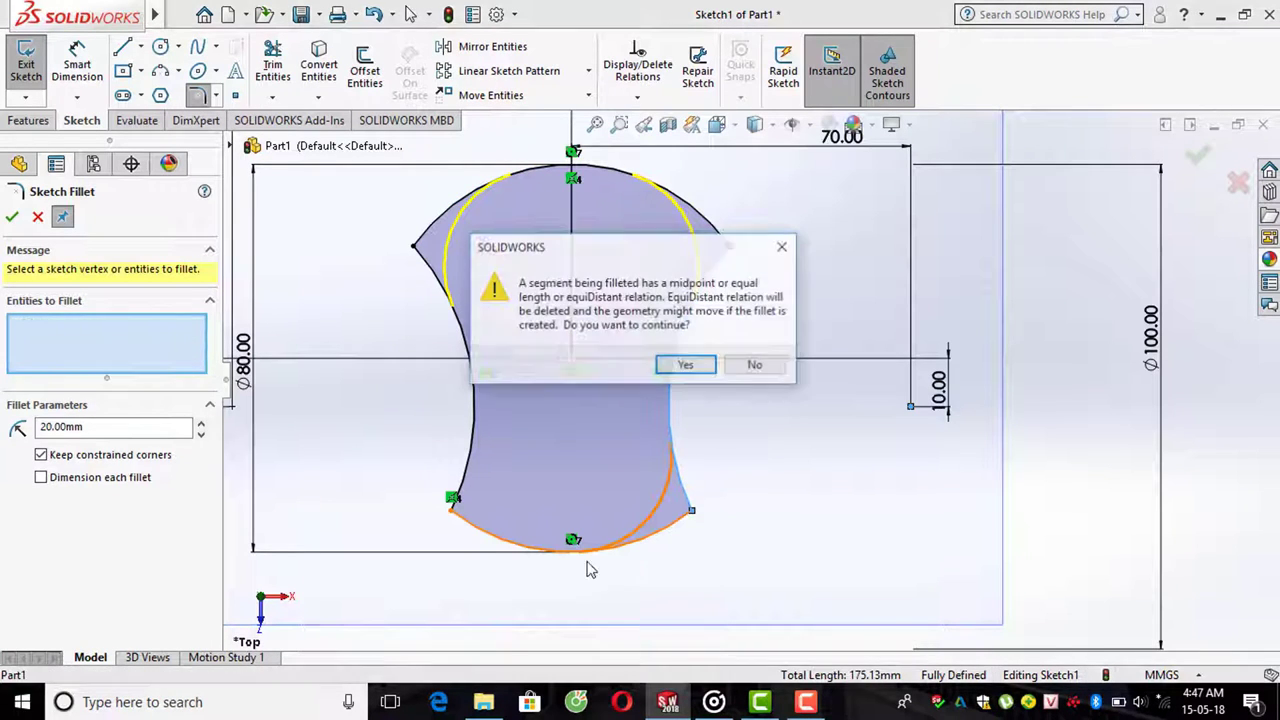
click(686, 366)
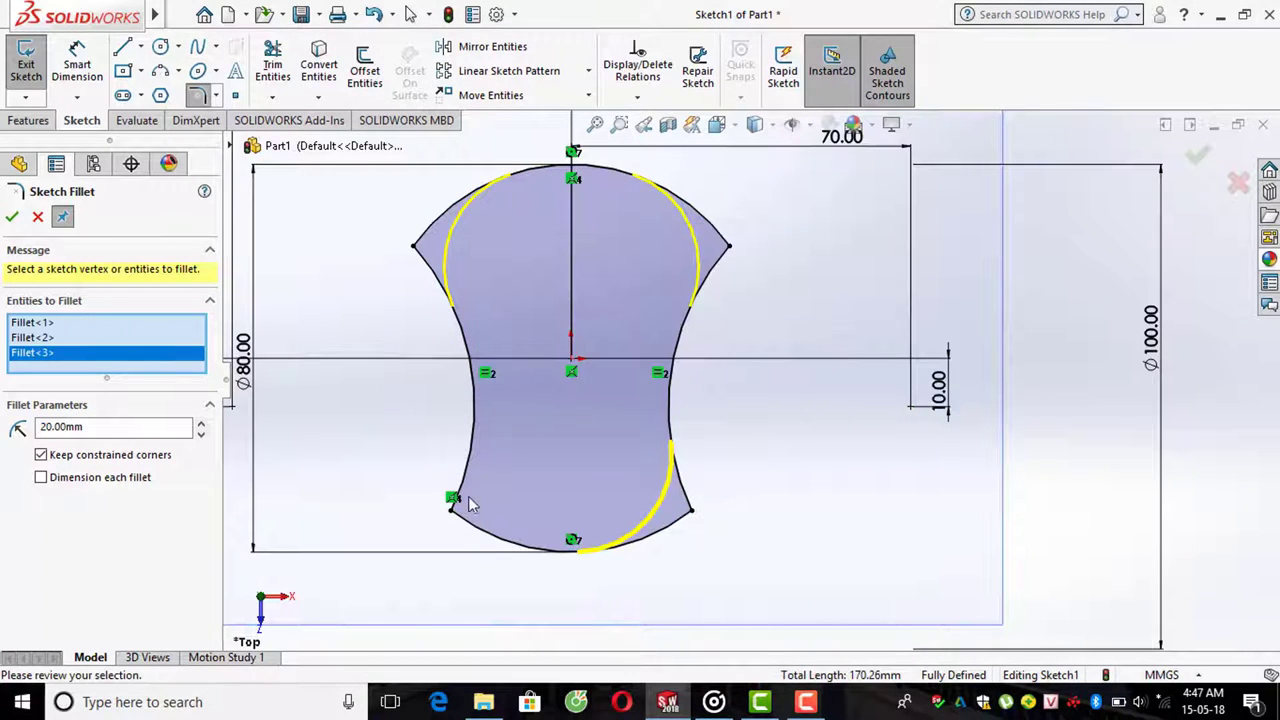
click(486, 537)
click(470, 472)
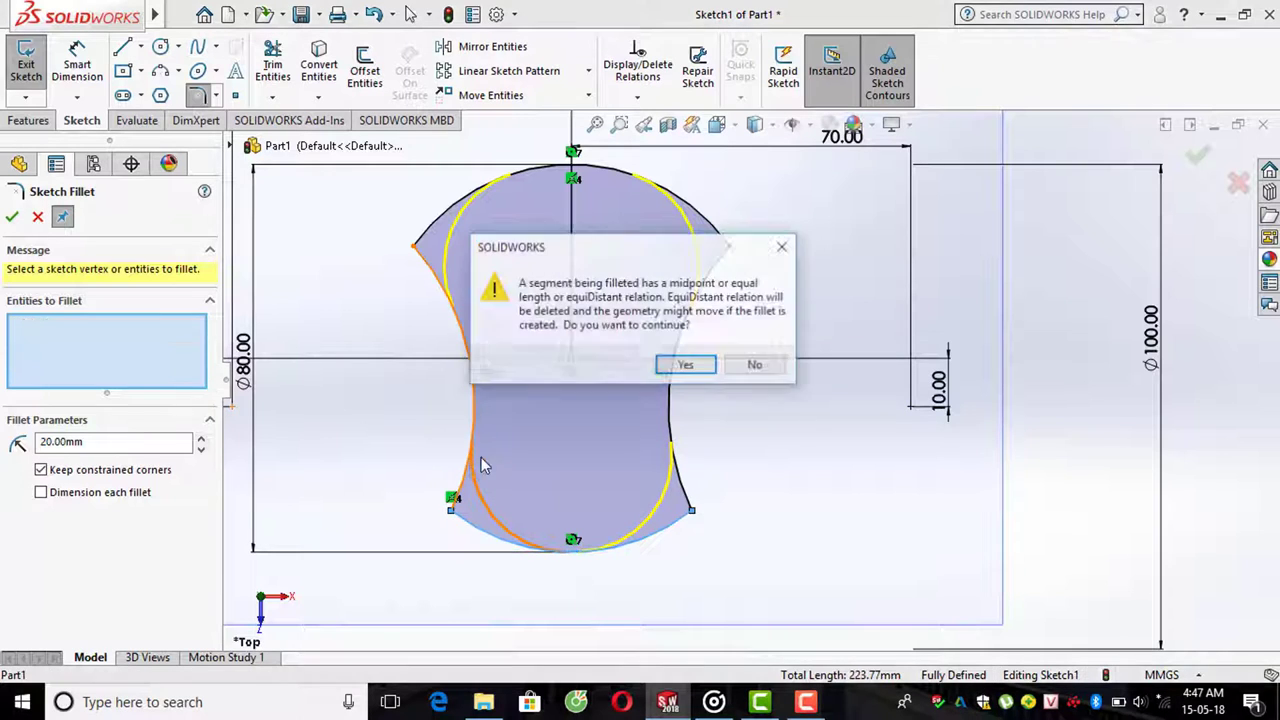
click(684, 367)
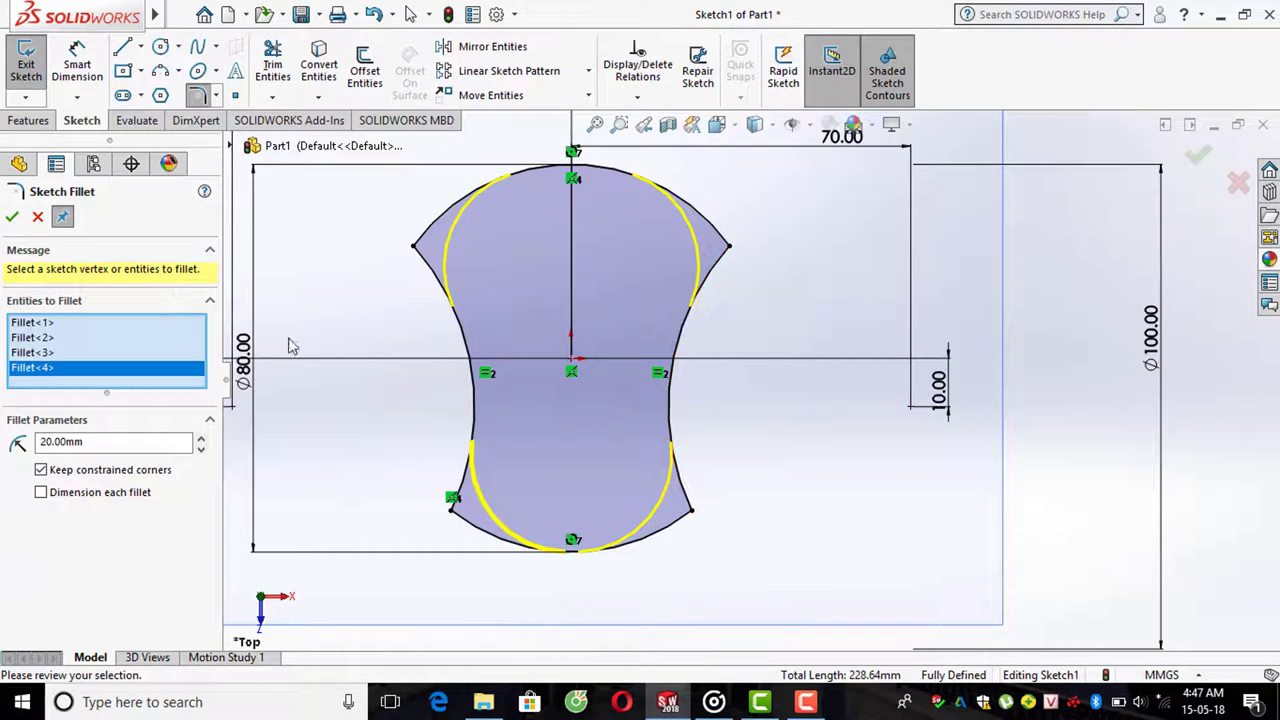
click(12, 217)
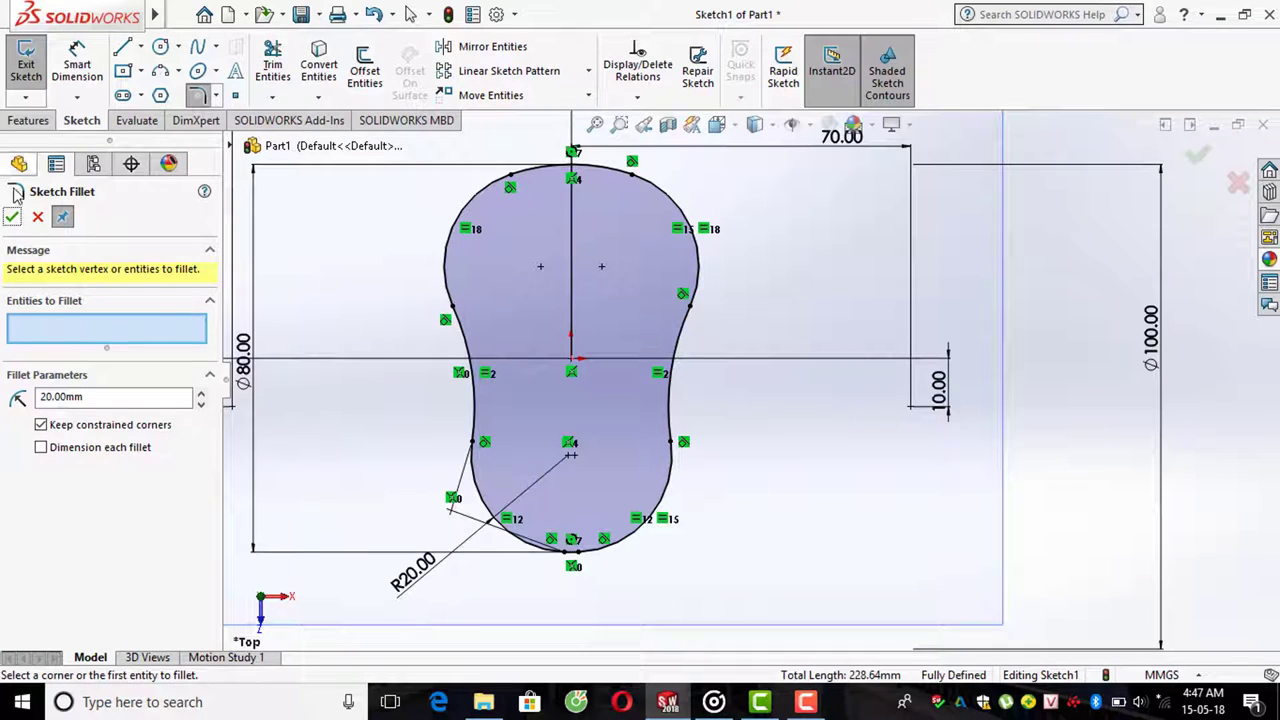
click(13, 218)
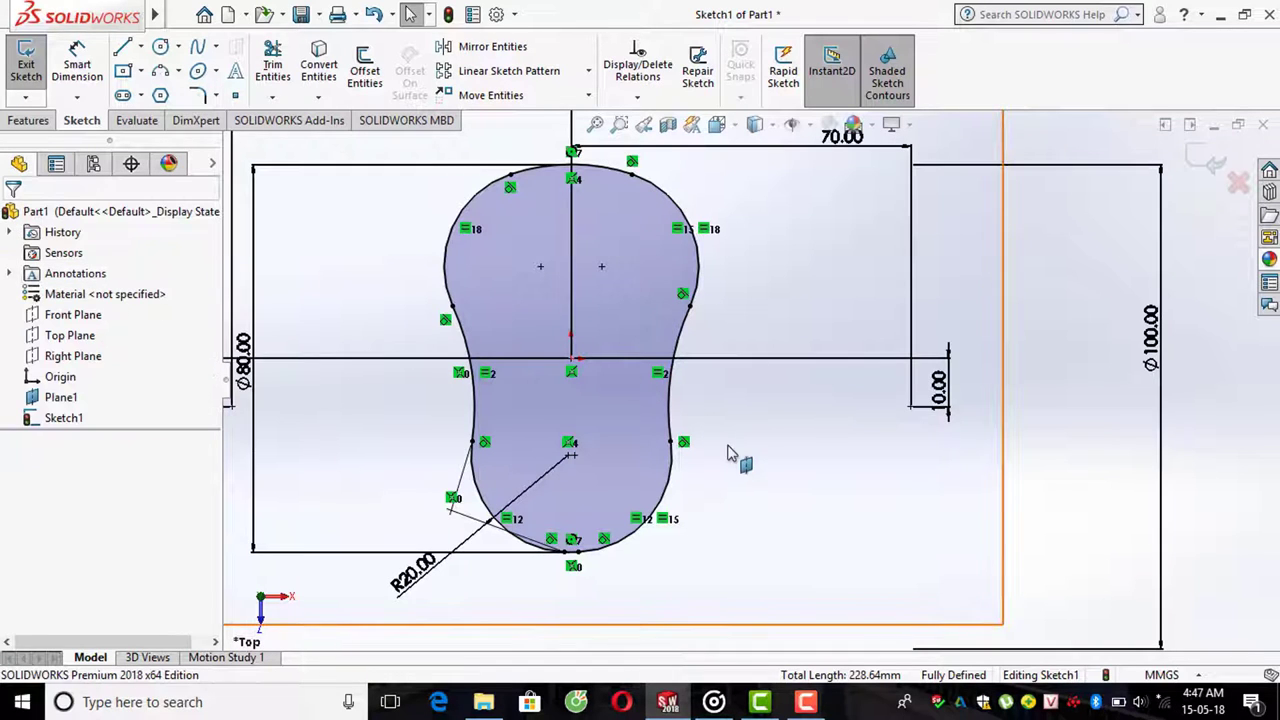
- Fit and orbit to a 3D view, then open Sketch2 on Plane1
click(424, 396)
key(f)
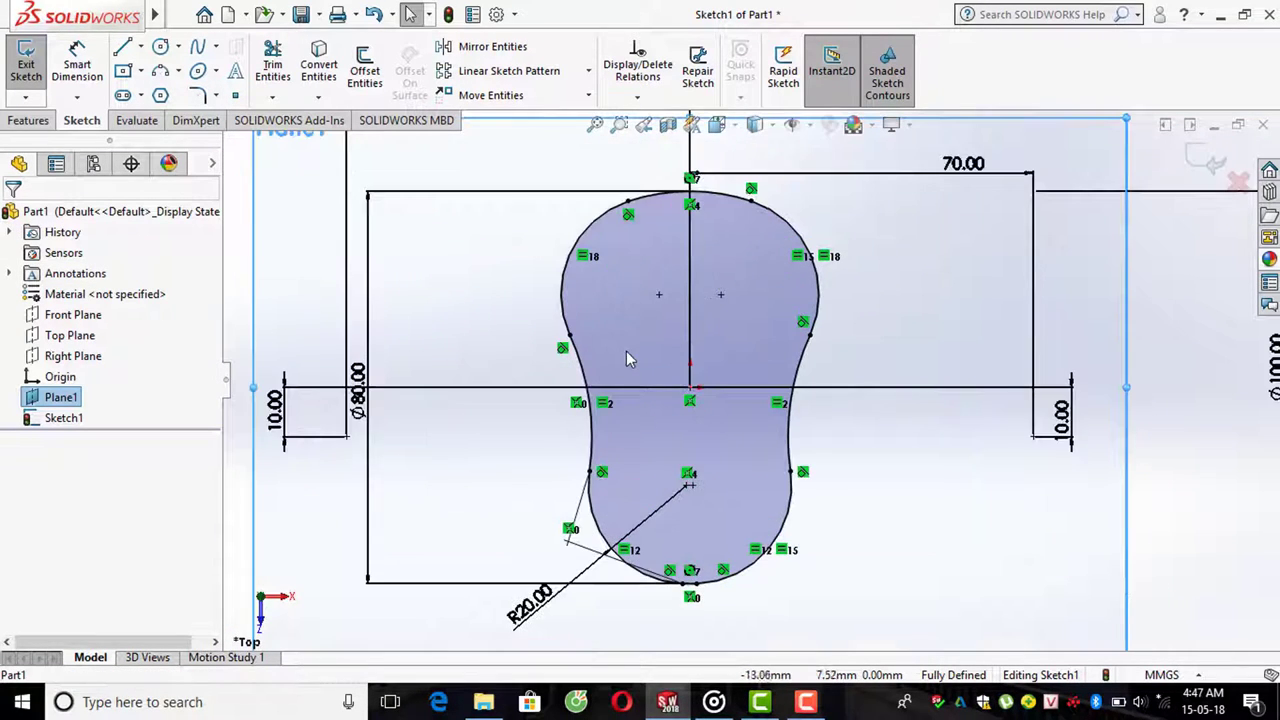
scroll(784, 312, up, 2)
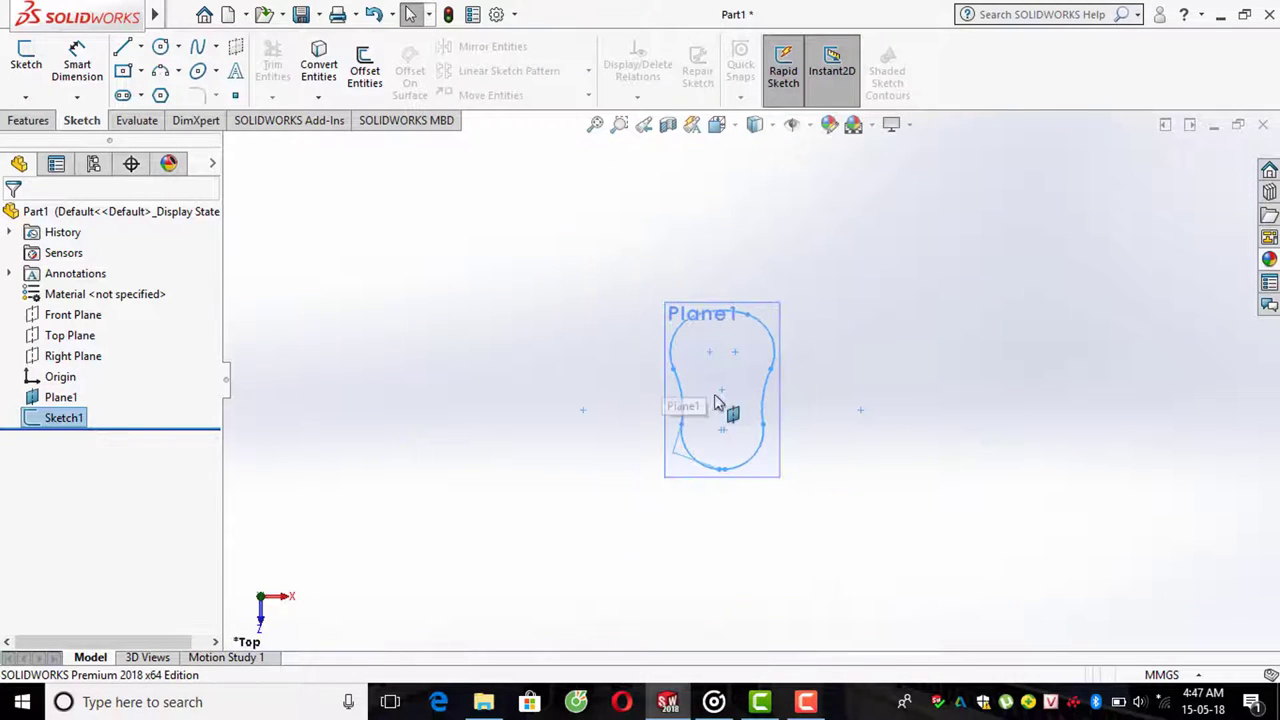
mouse_move(874, 457)
middle_down()
mouse_move(923, 316)
mouse_move(959, 389)
middle_up()
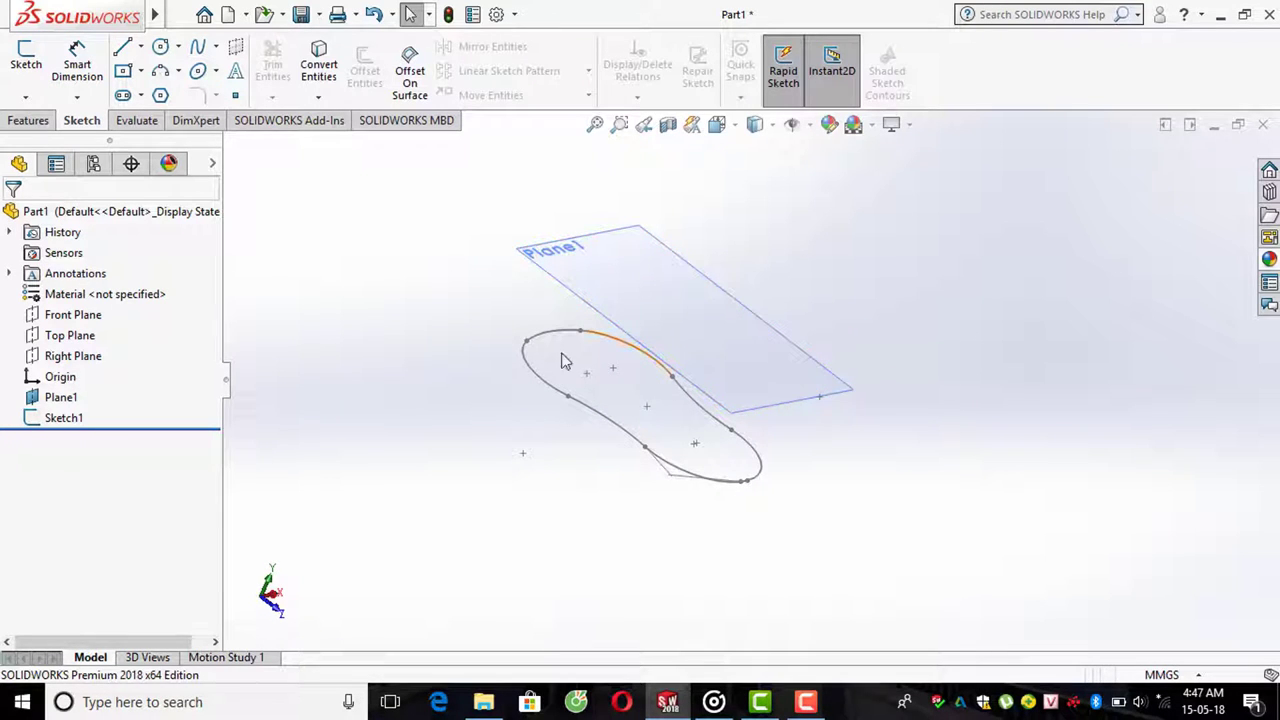
click(28, 68)
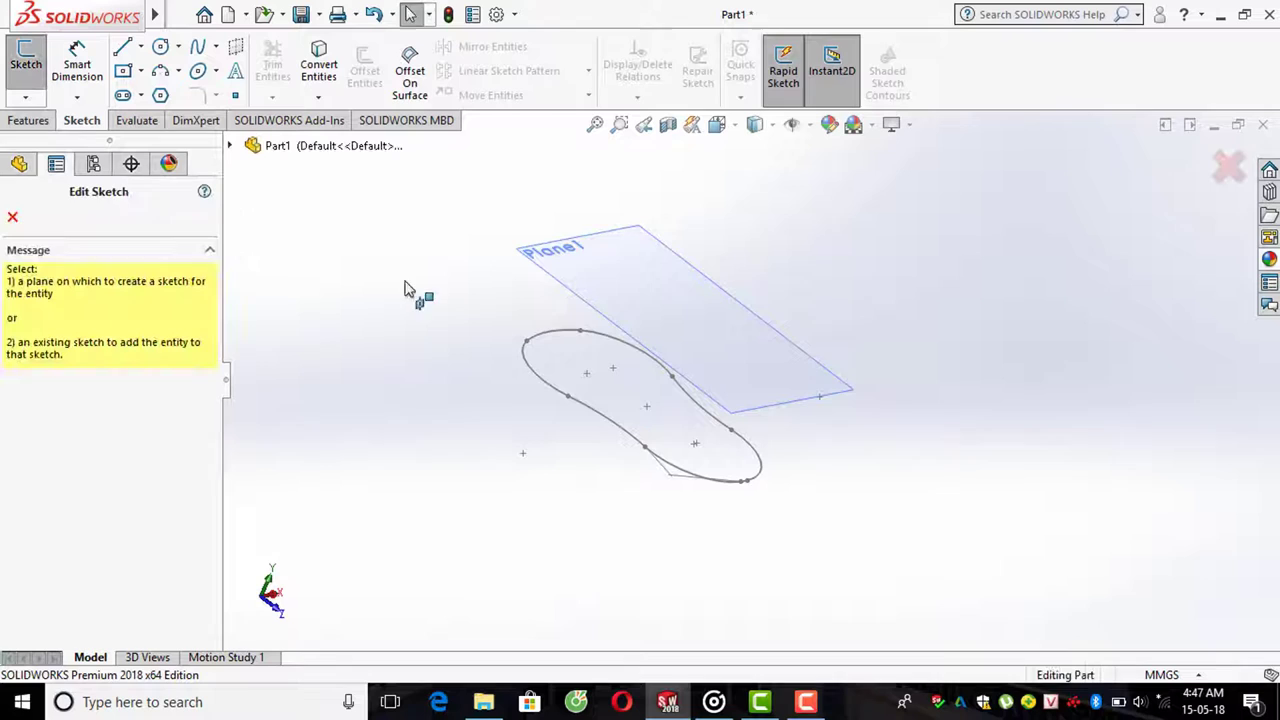
click(602, 310)
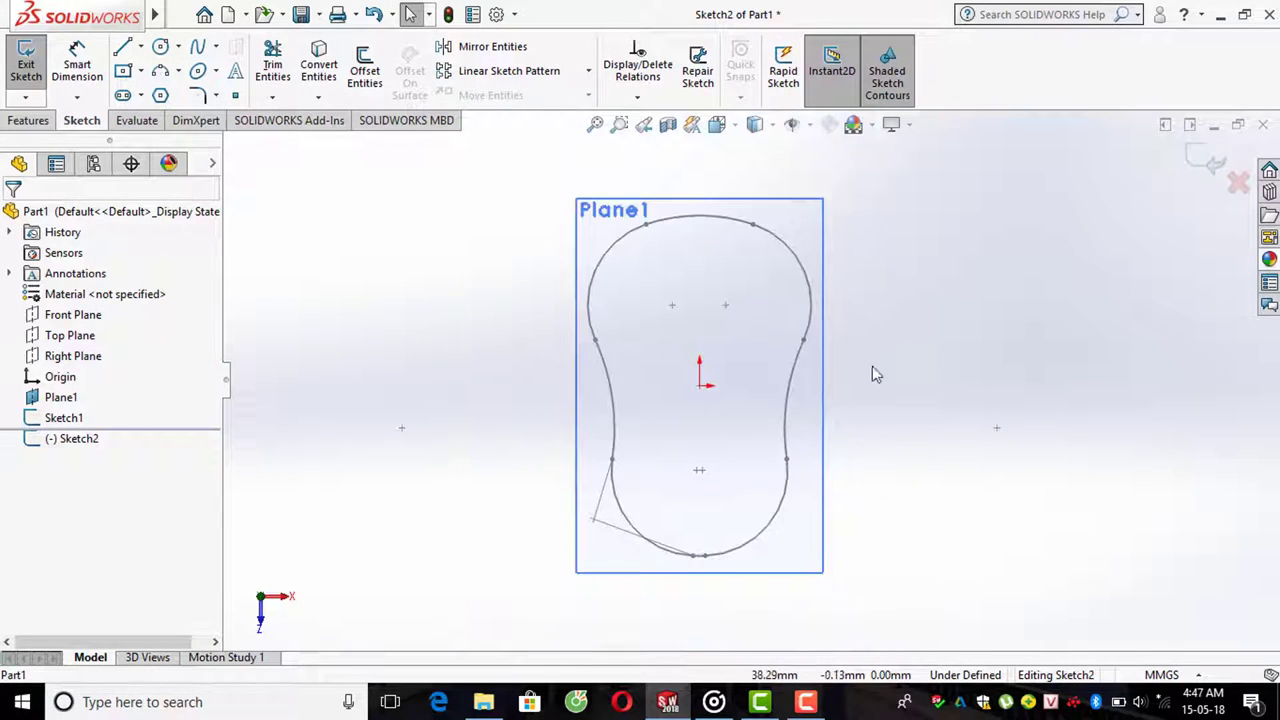
scroll(897, 299, down, 2)
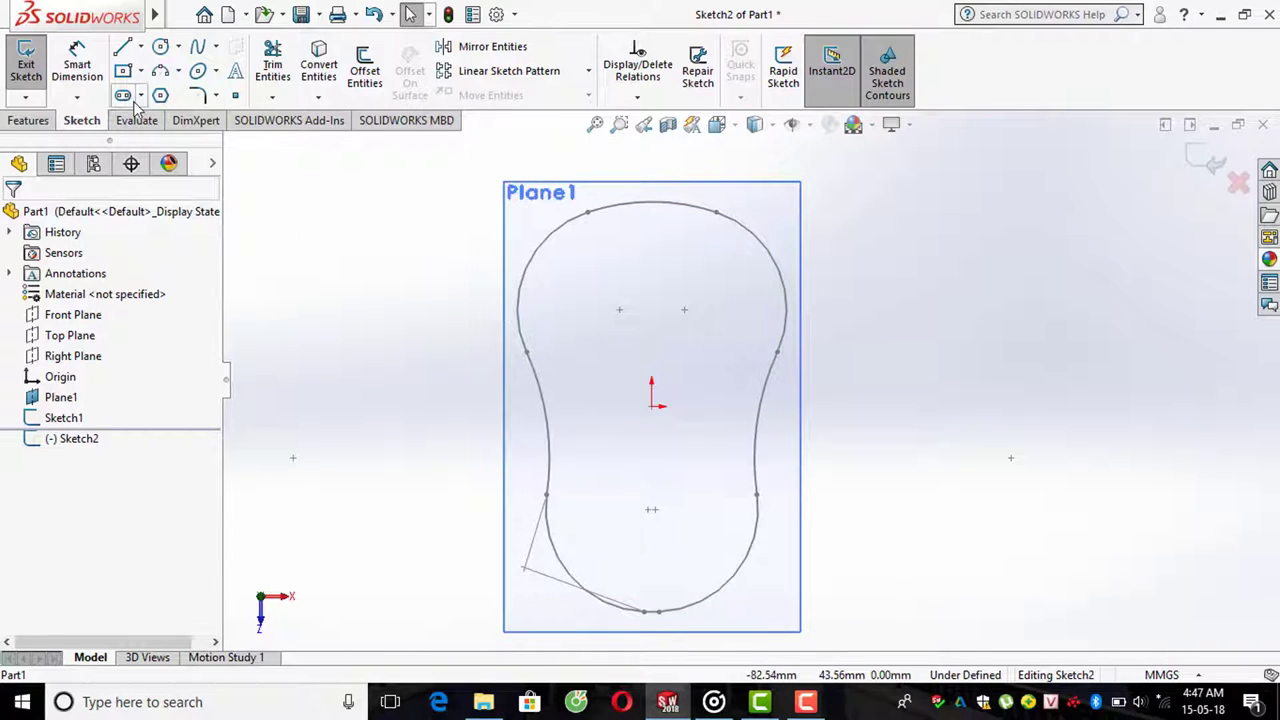
- Offset the peanut outline chain 3 mm outward in Sketch2
click(364, 72)
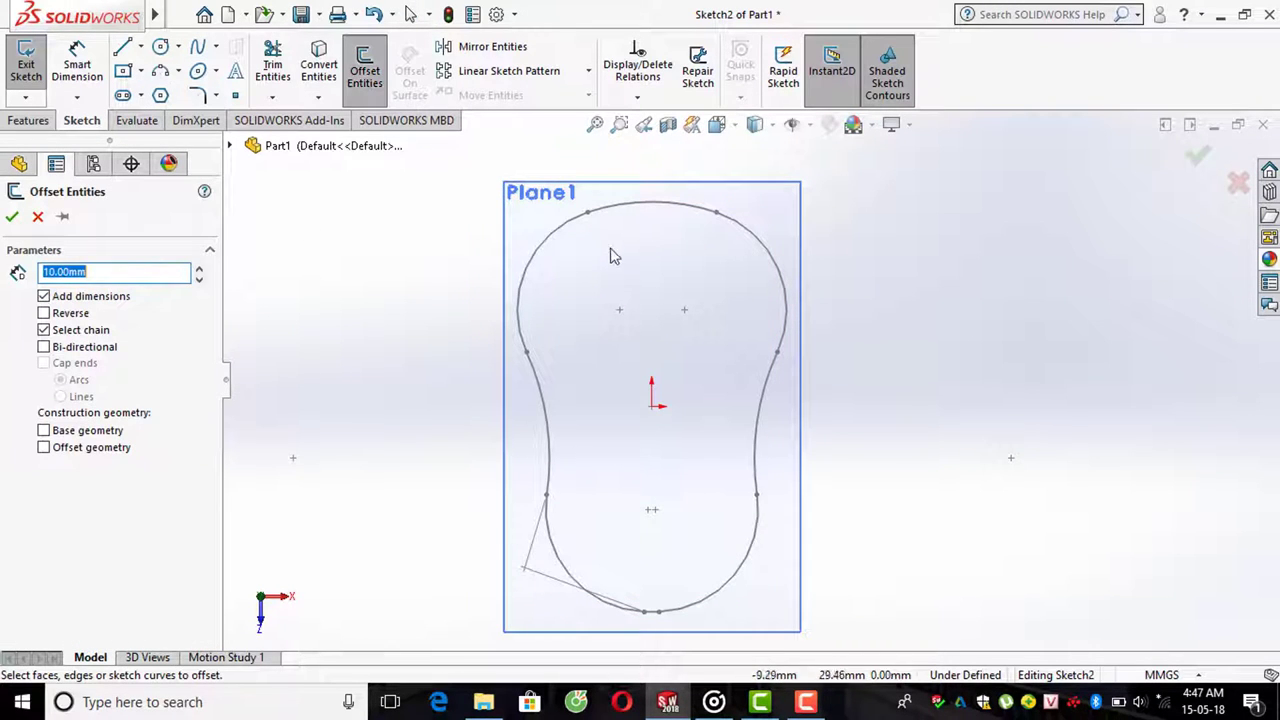
click(640, 210)
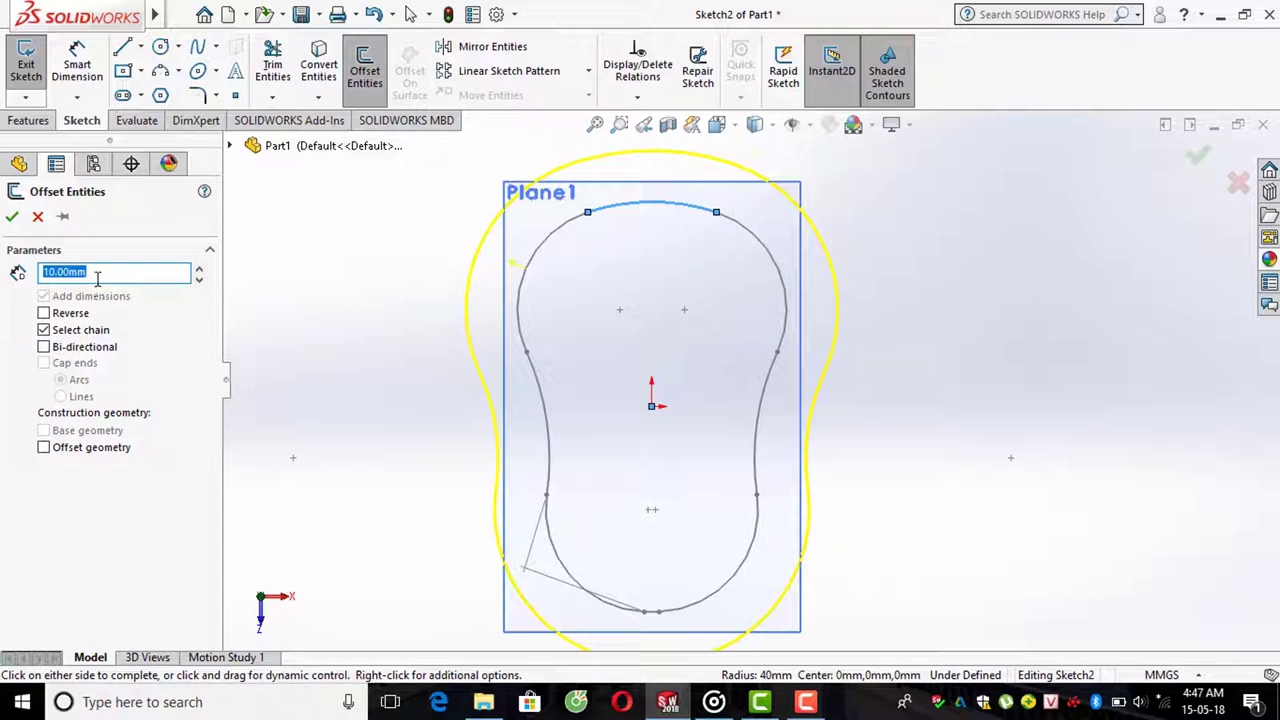
text(3)
key(Return)
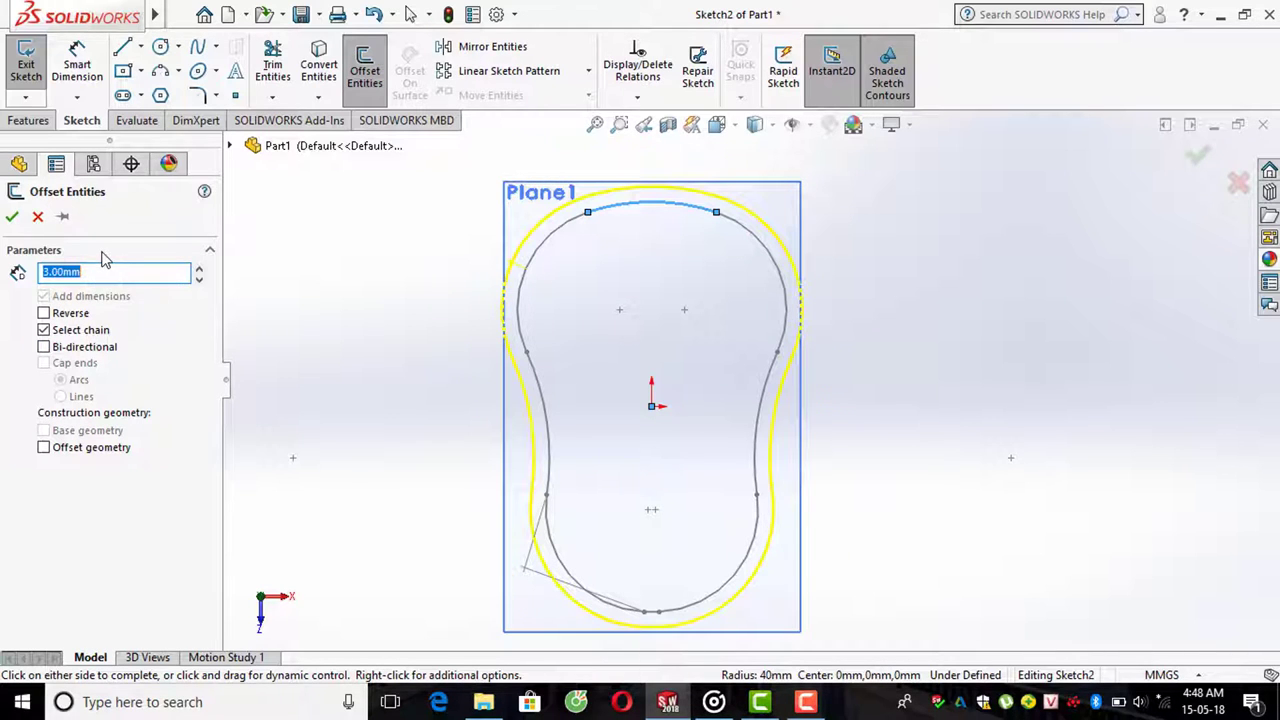
click(14, 218)
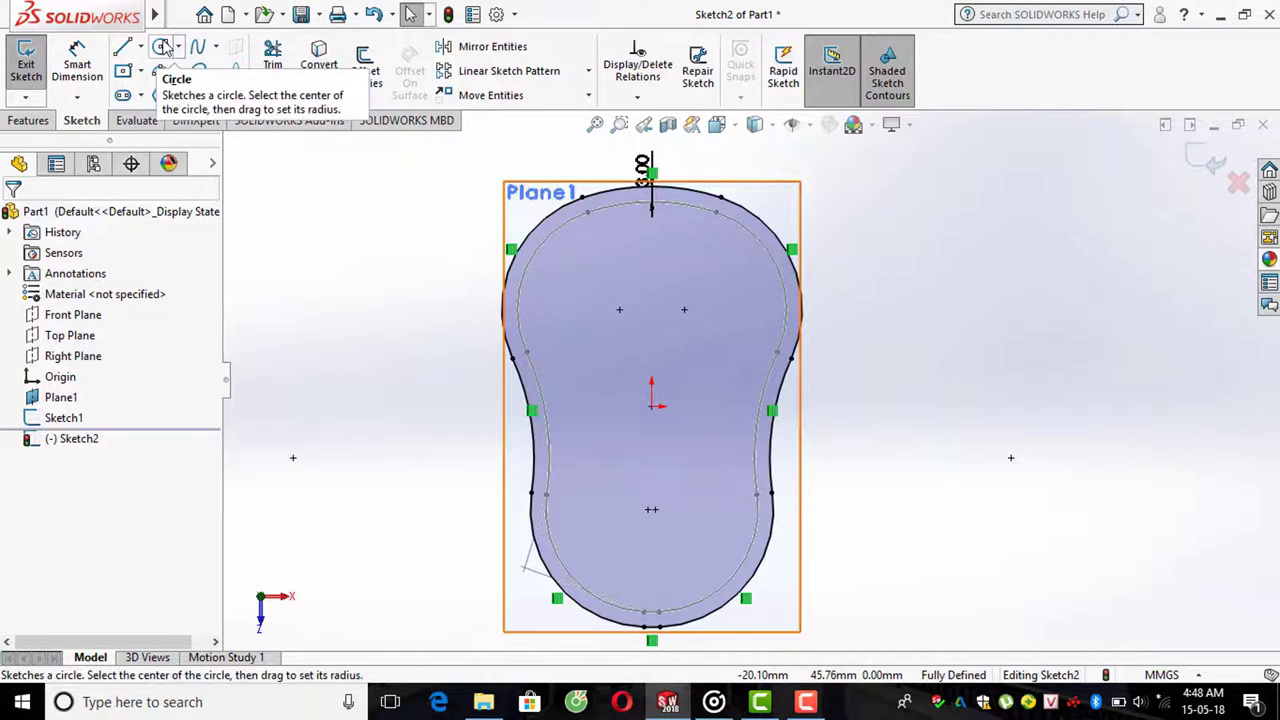
click(160, 46)
- Draw an origin-centred circle and dimension its diameter to 82 mm
click(648, 400)
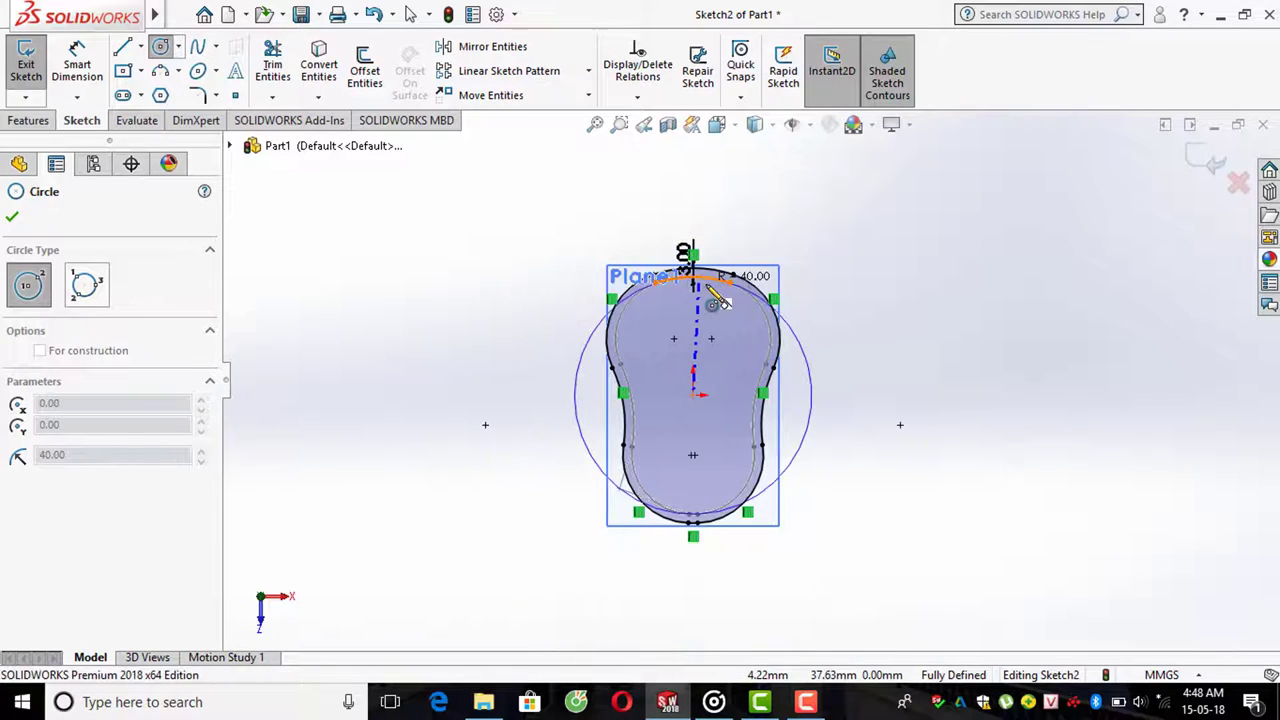
scroll(690, 248, down, 2)
click(713, 232)
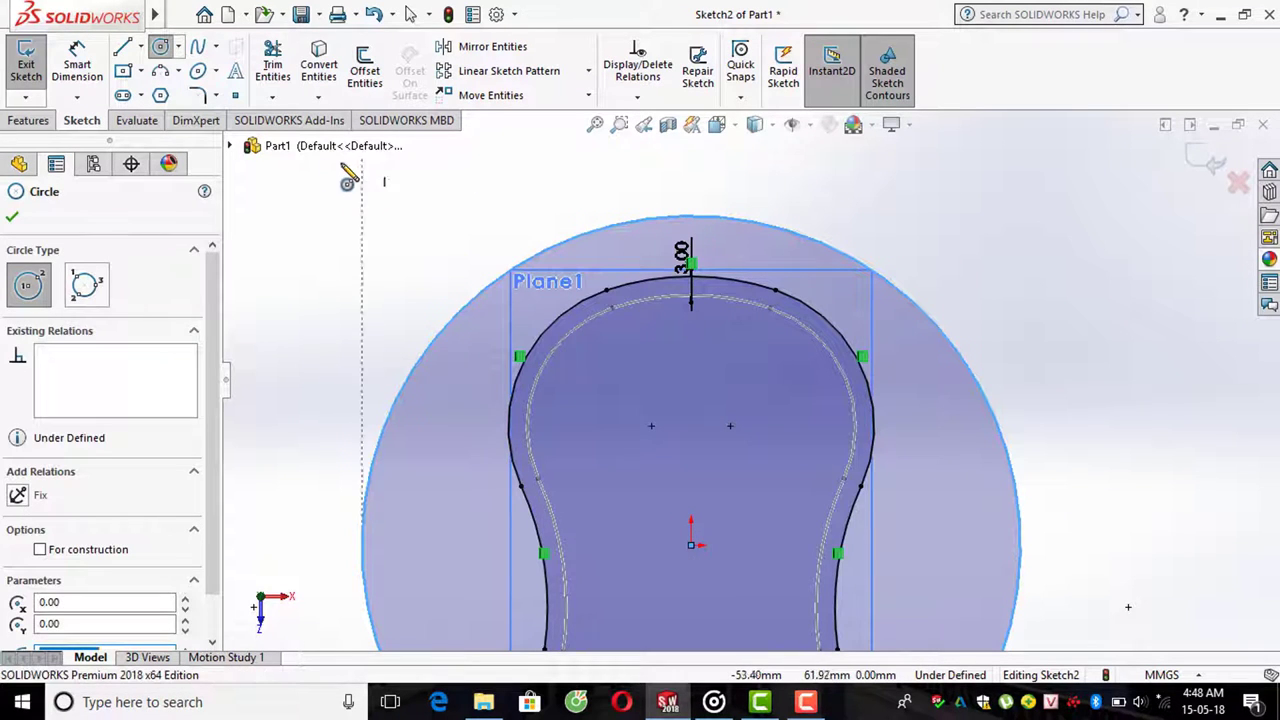
click(77, 62)
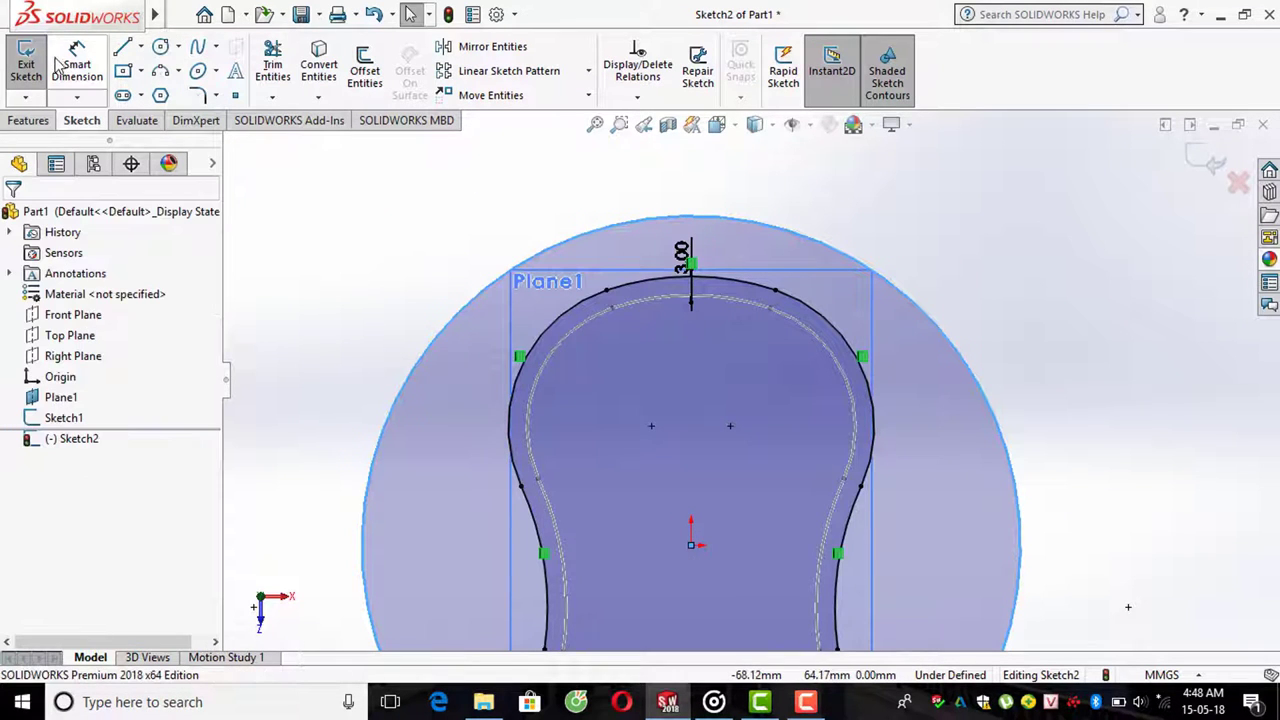
click(948, 333)
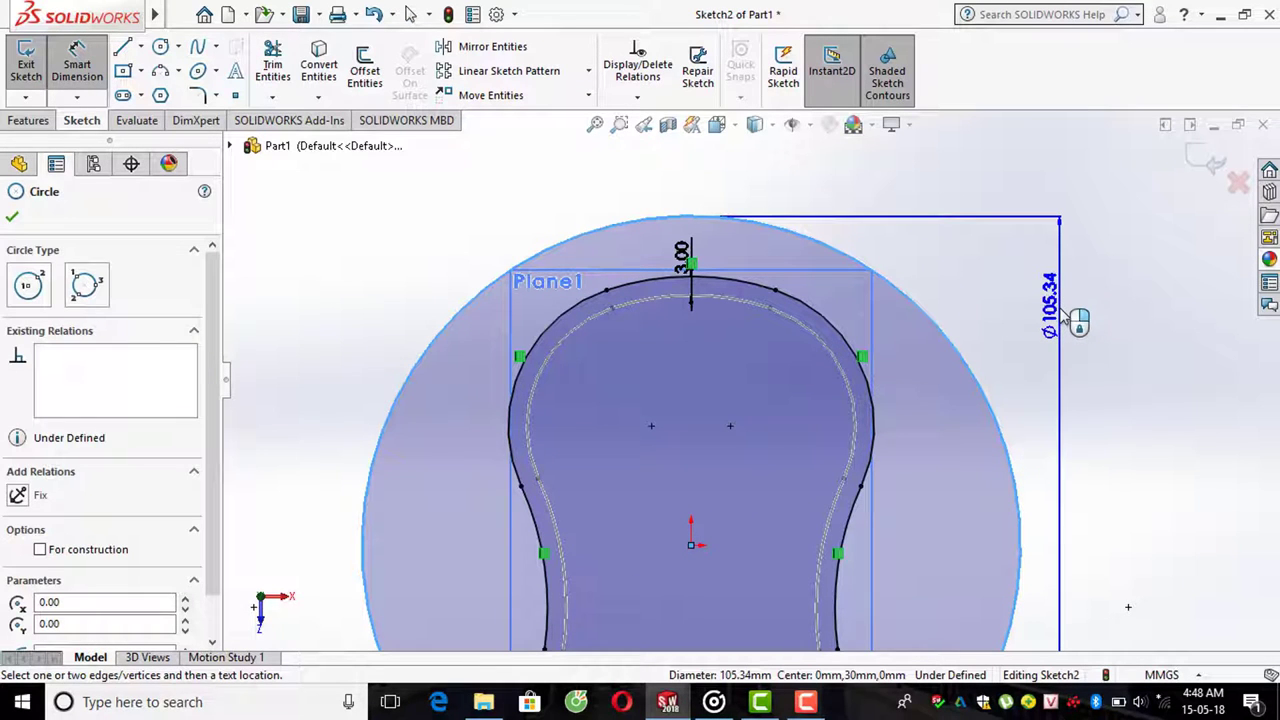
click(1069, 318)
text(82)
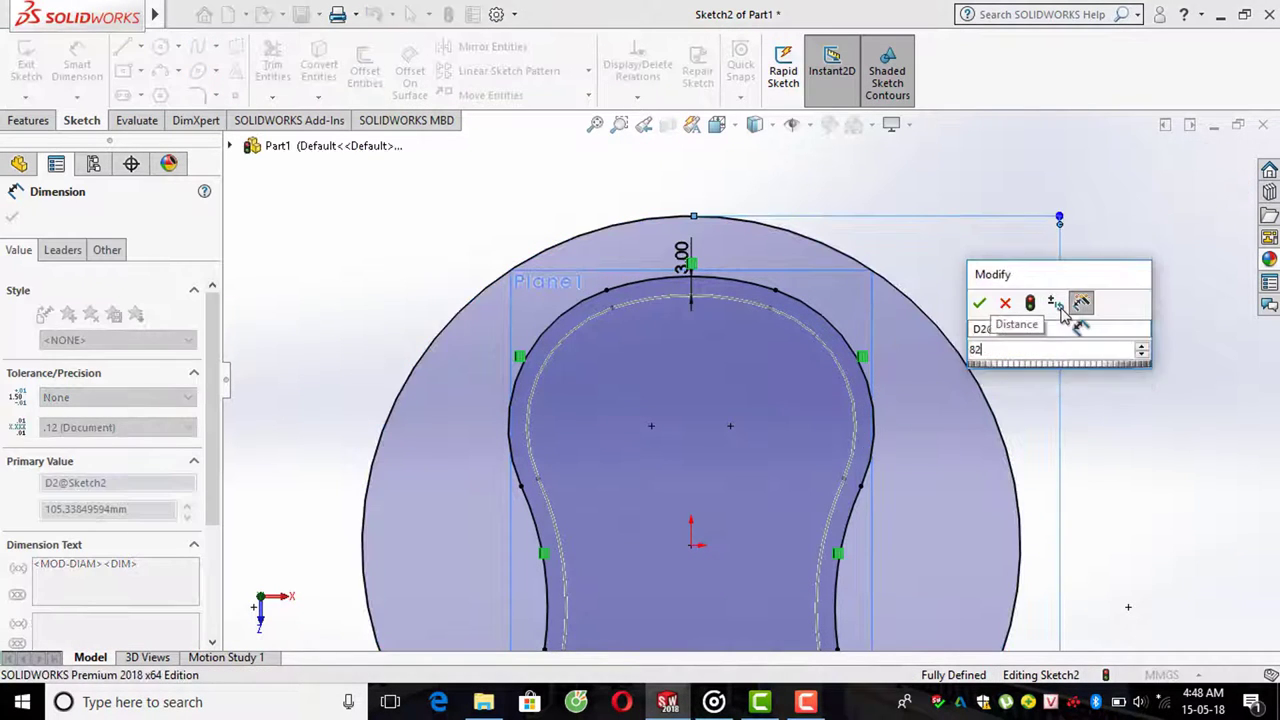
key(Return)
scroll(766, 470, up, 3)
scroll(739, 296, down, 5)
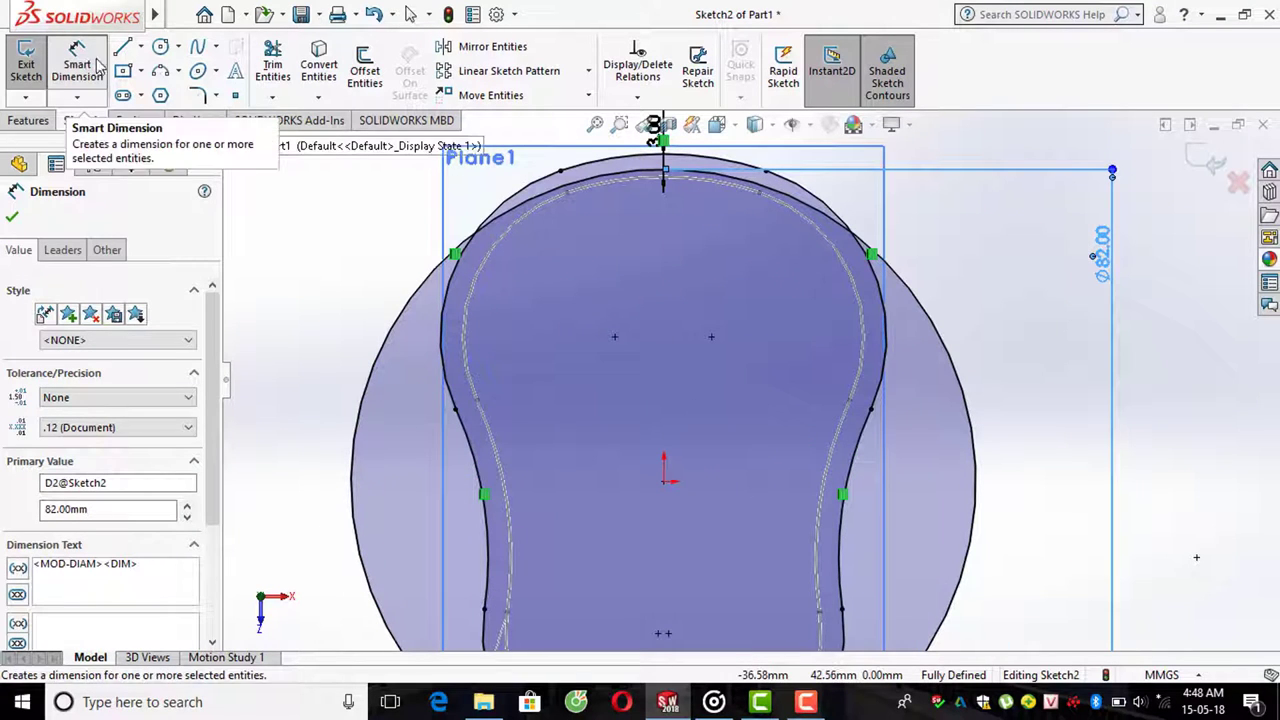
- Power-trim the circle arc above the inner contour and the leftover upper-right arc
click(274, 64)
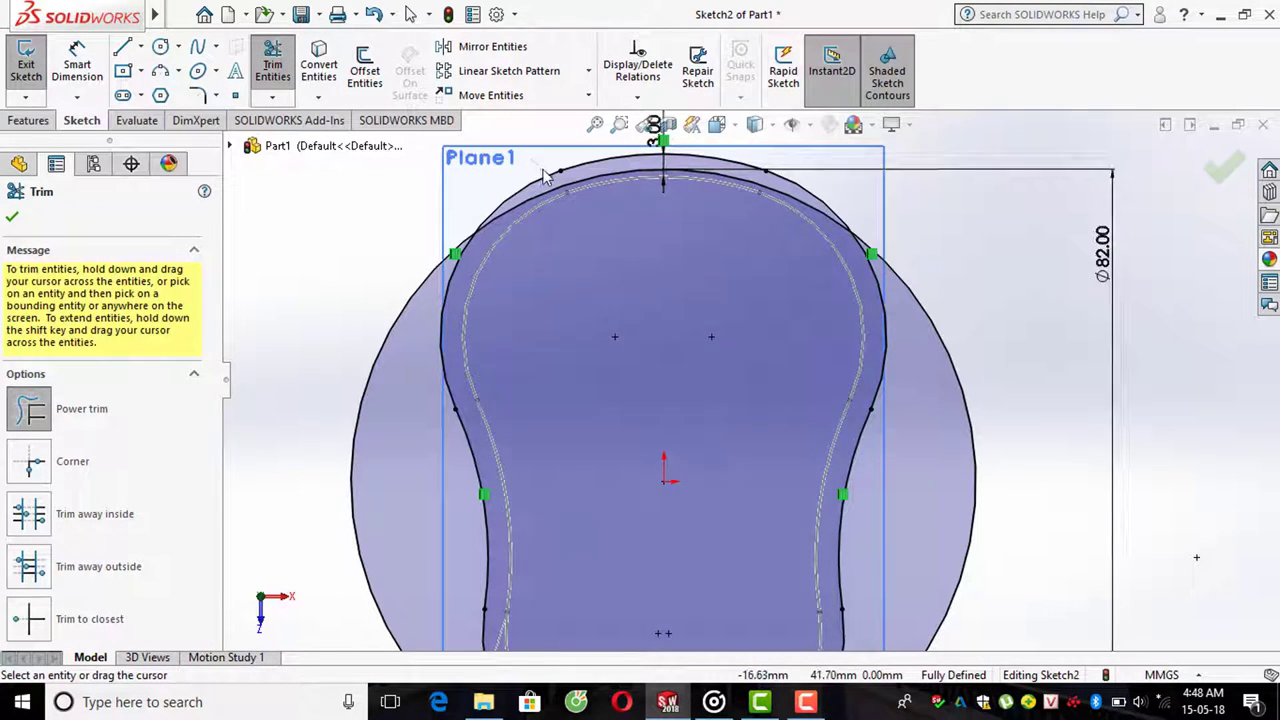
mouse_move(557, 183)
mouse_down()
mouse_move(781, 178)
mouse_move(814, 200)
mouse_up()
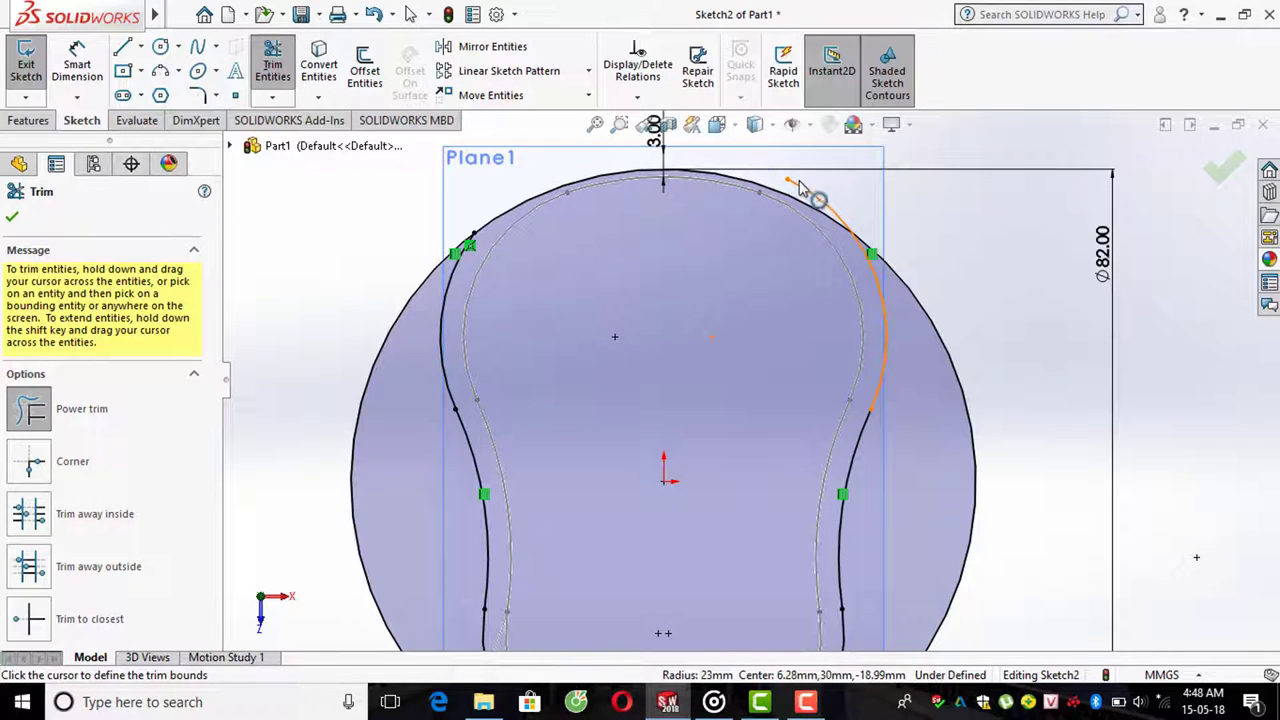
scroll(903, 205, down, 2)
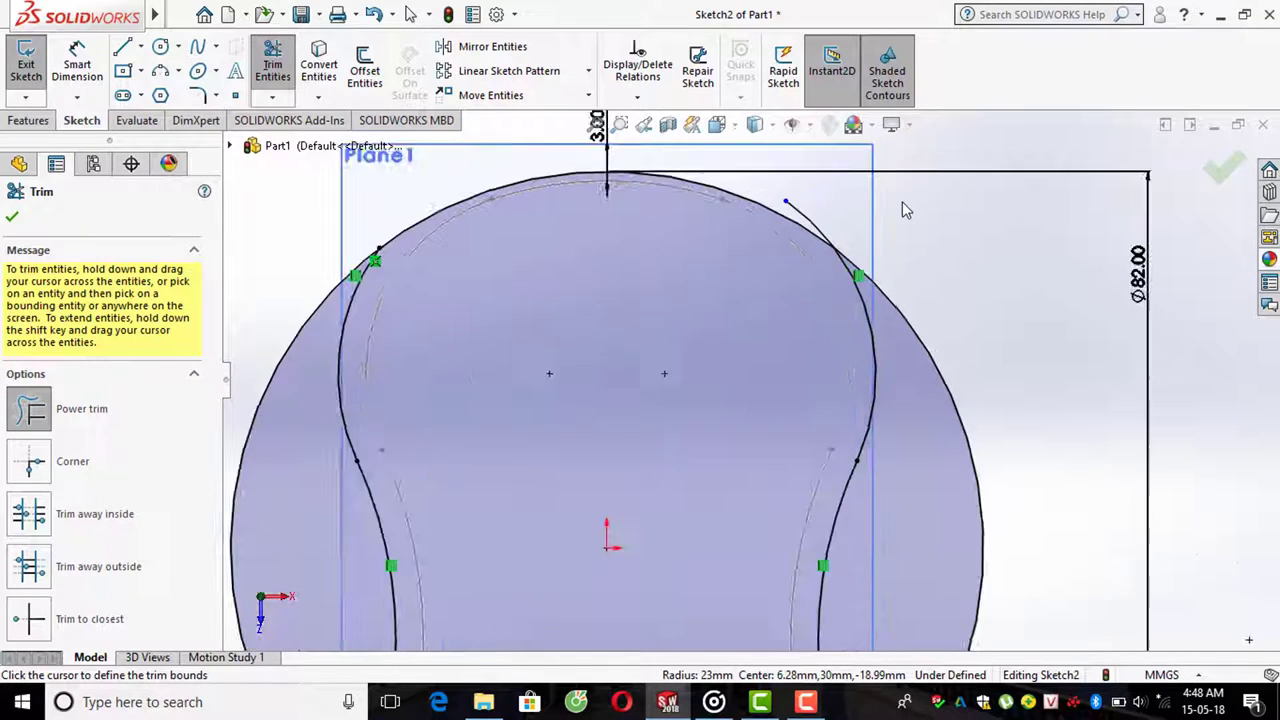
scroll(771, 246, down, 2)
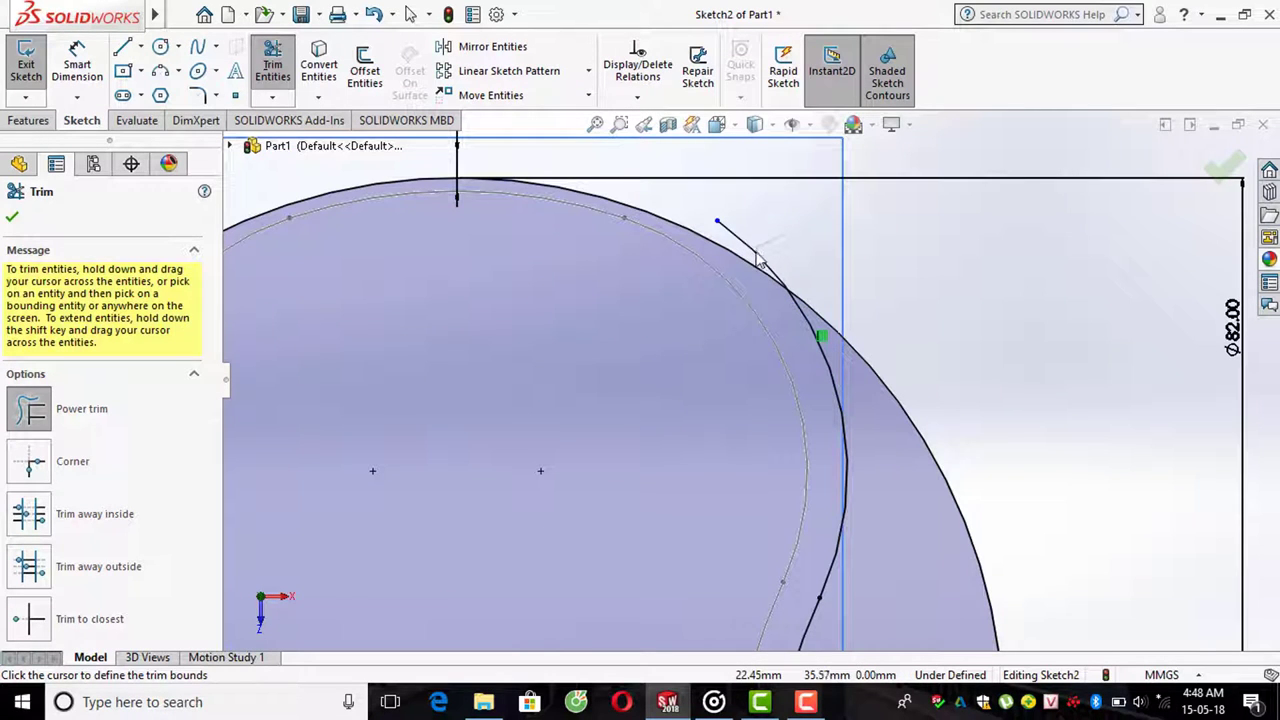
drag(758, 258, 766, 214)
scroll(770, 208, up, 3)
scroll(756, 406, up, 3)
scroll(687, 520, down, 3)
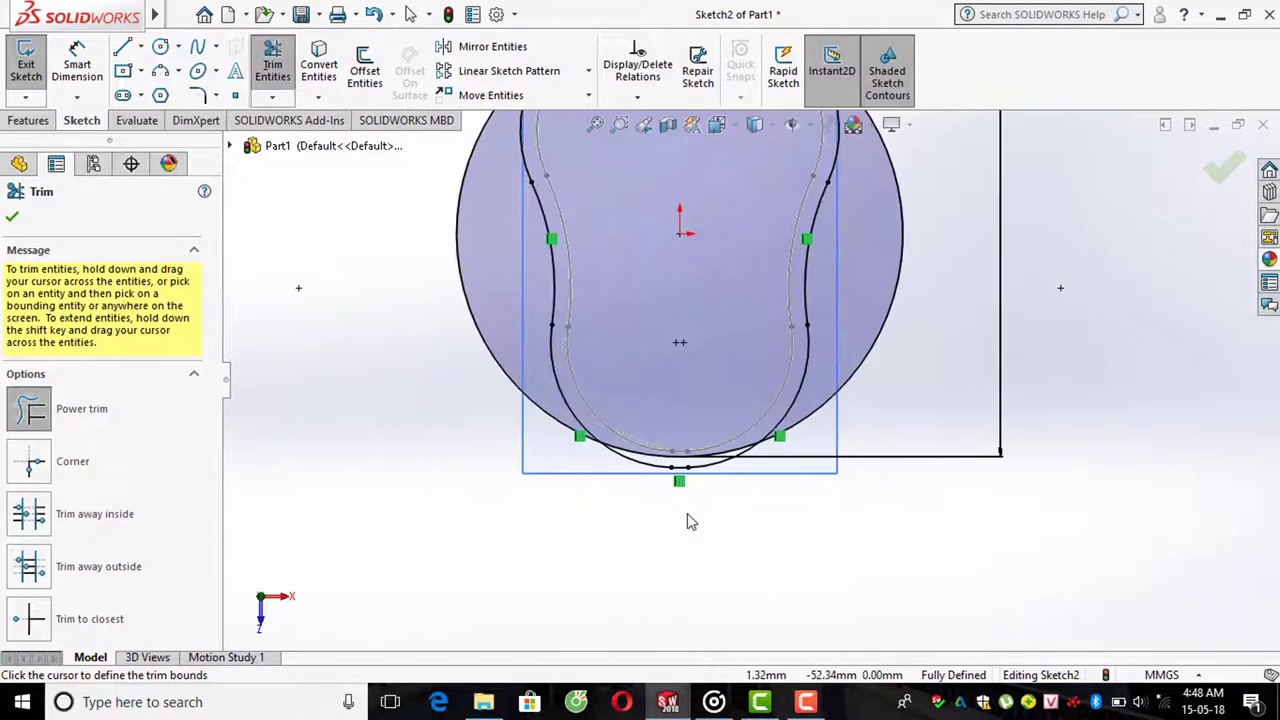
scroll(688, 515, down, 3)
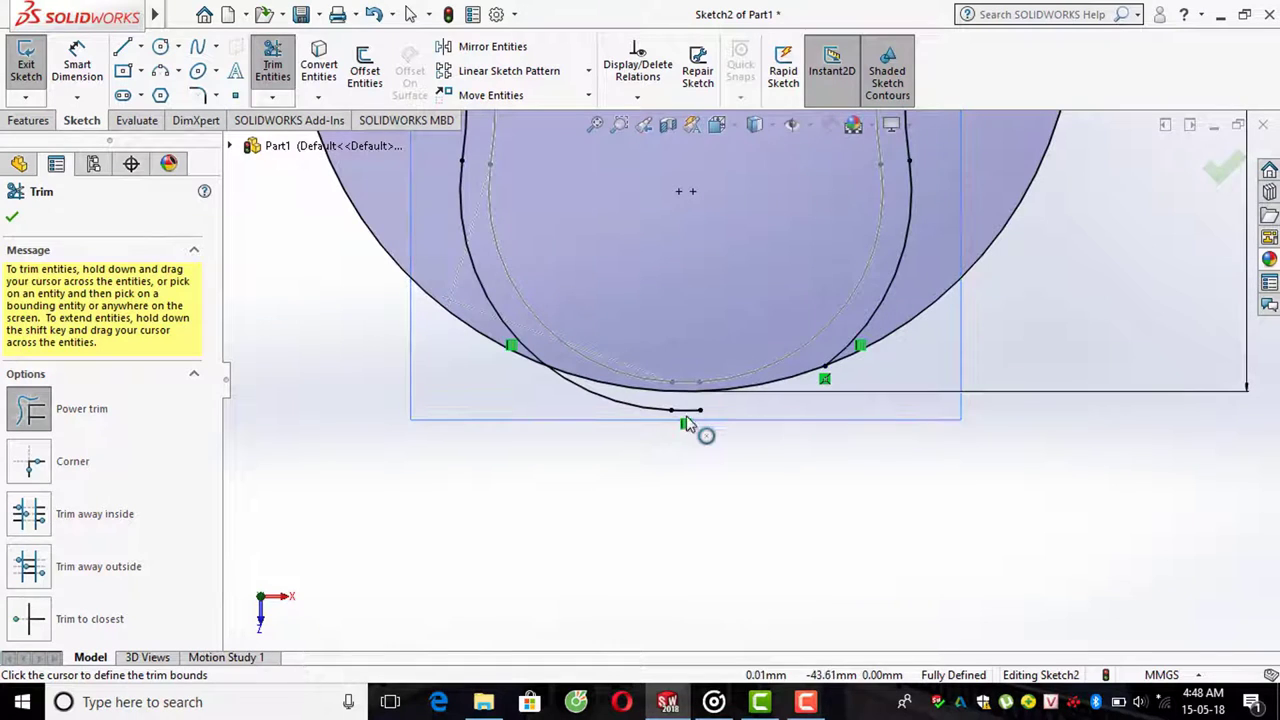
scroll(685, 418, down, 2)
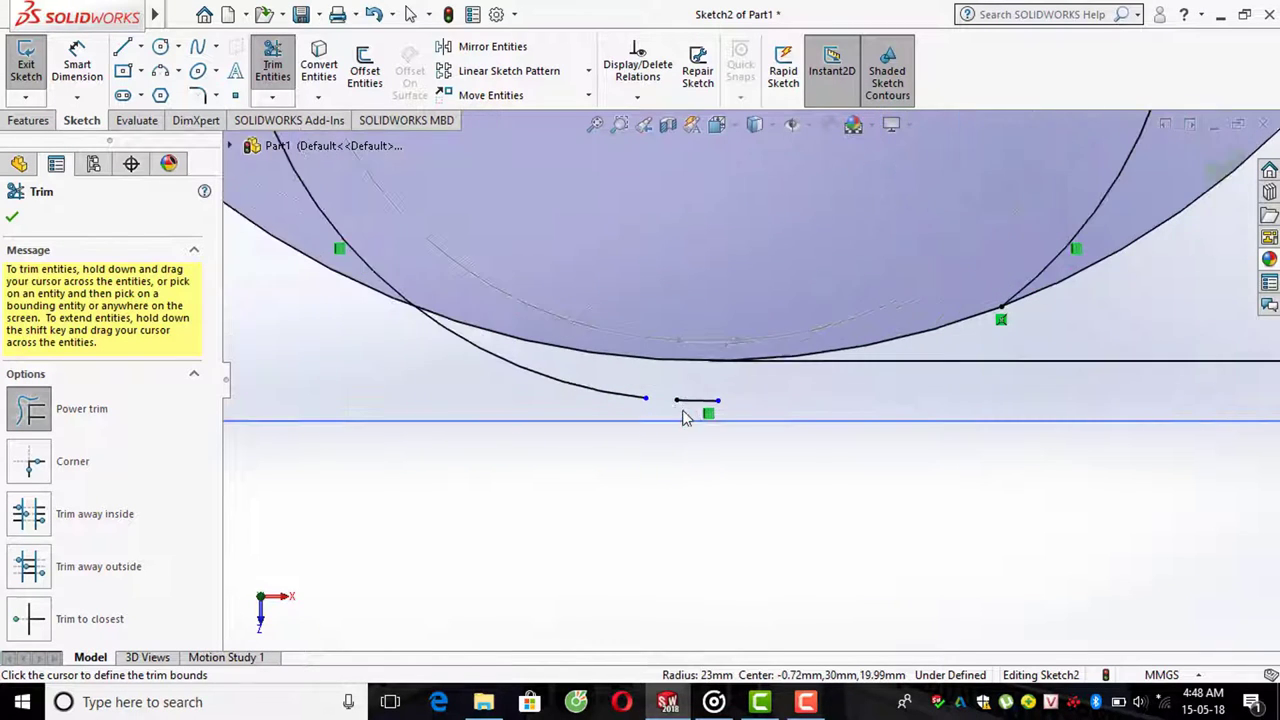
- Trim the short bottom segment and the circle's right and left arcs, then close Trim
drag(685, 418, 589, 420)
scroll(593, 443, up, 2)
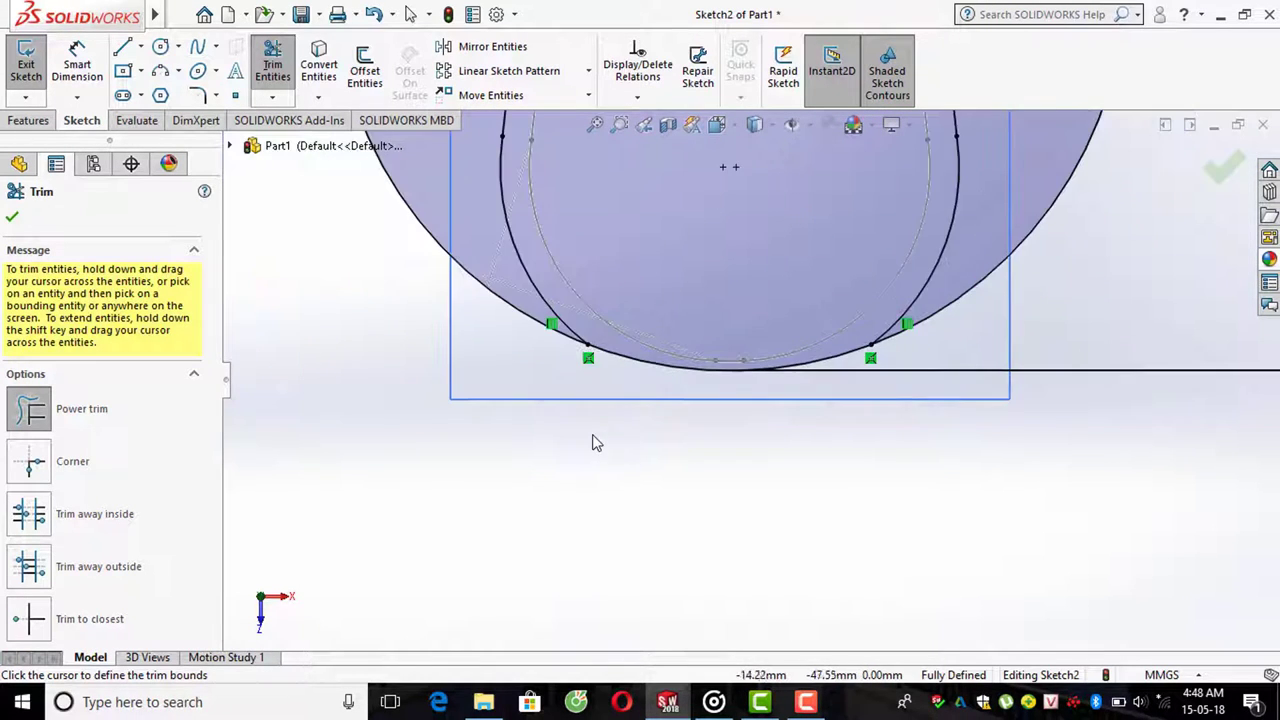
scroll(646, 424, up, 1)
scroll(646, 424, up, 3)
key(f)
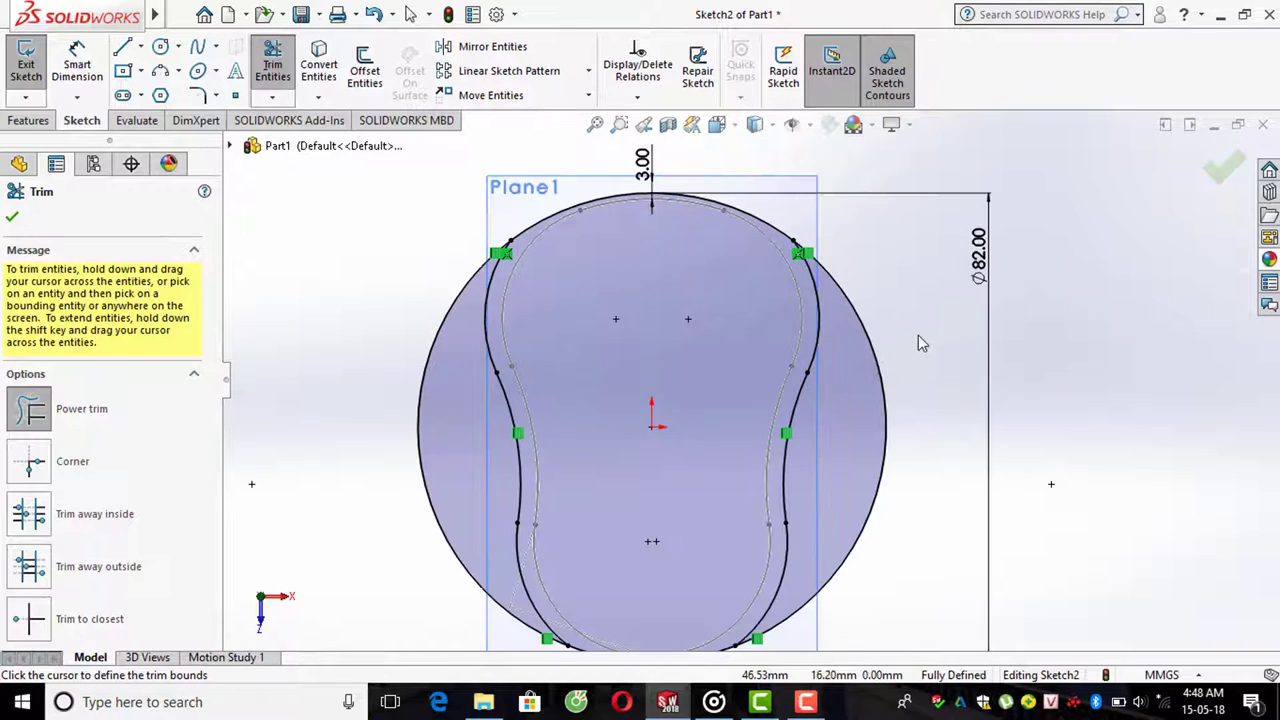
drag(877, 428, 806, 486)
drag(489, 434, 392, 487)
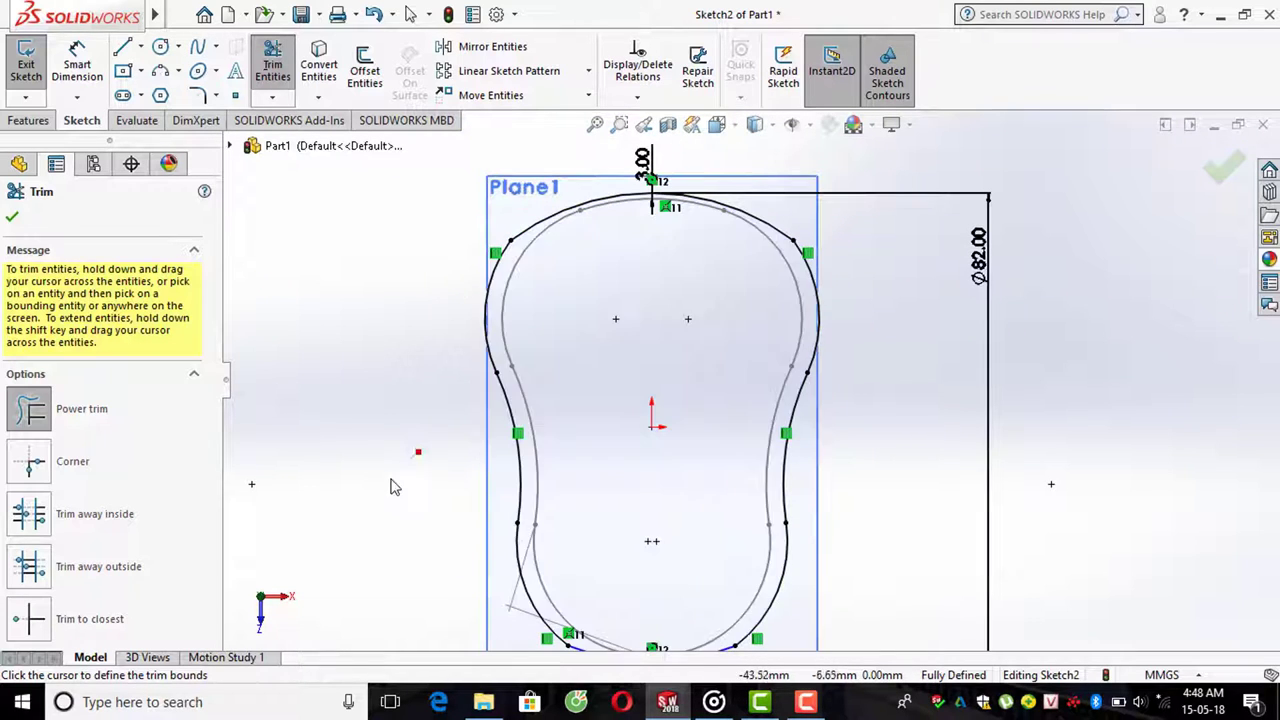
click(14, 215)
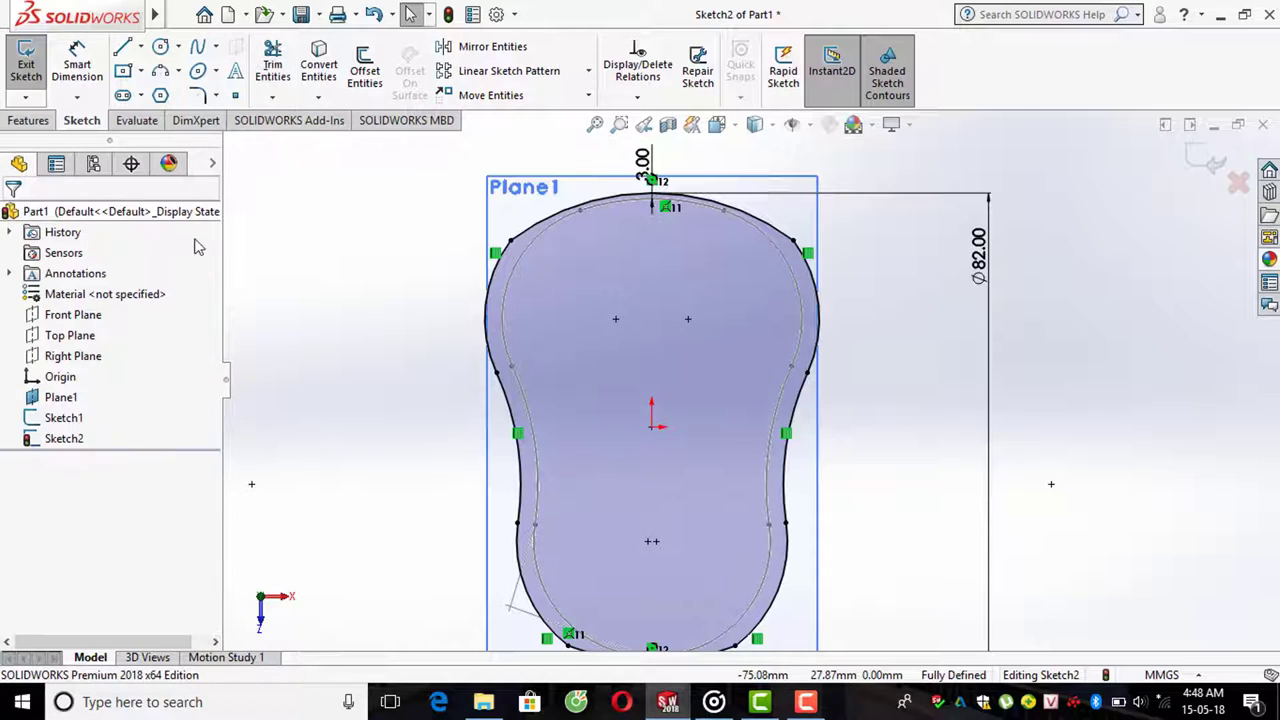
- Add 20 mm sketch fillets where the top arc meets the left and right arcs
click(199, 96)
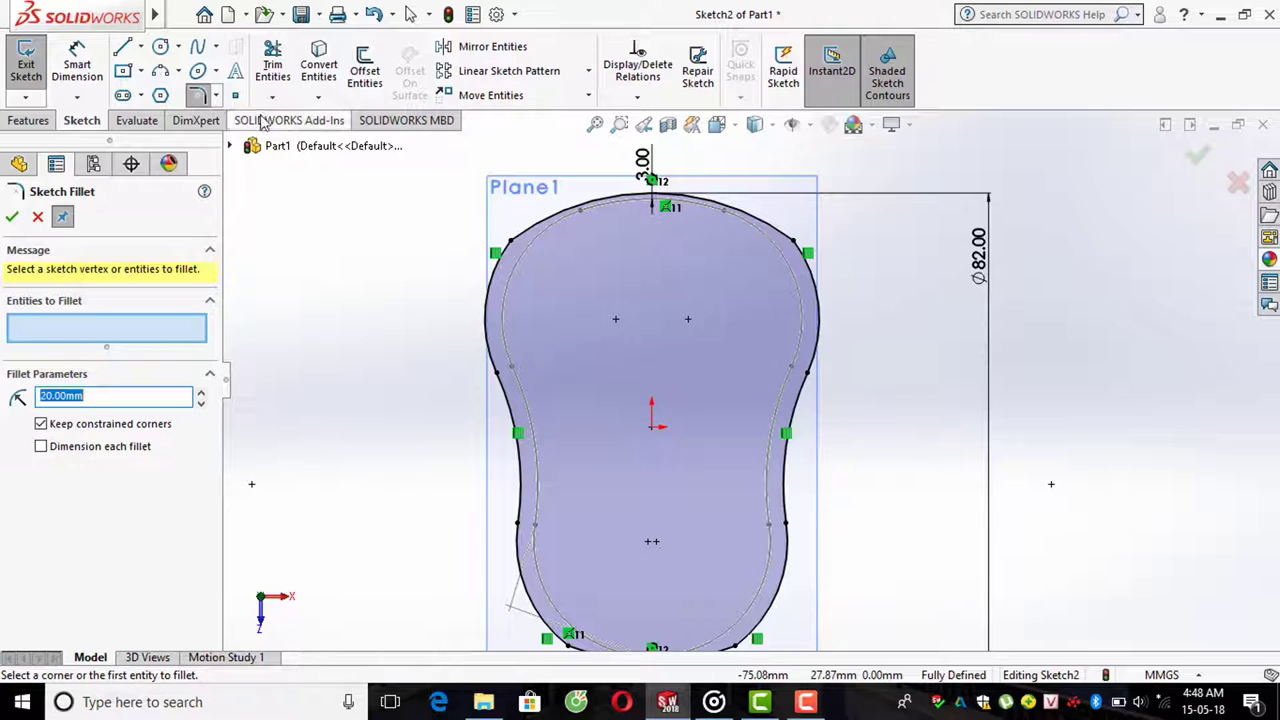
click(551, 225)
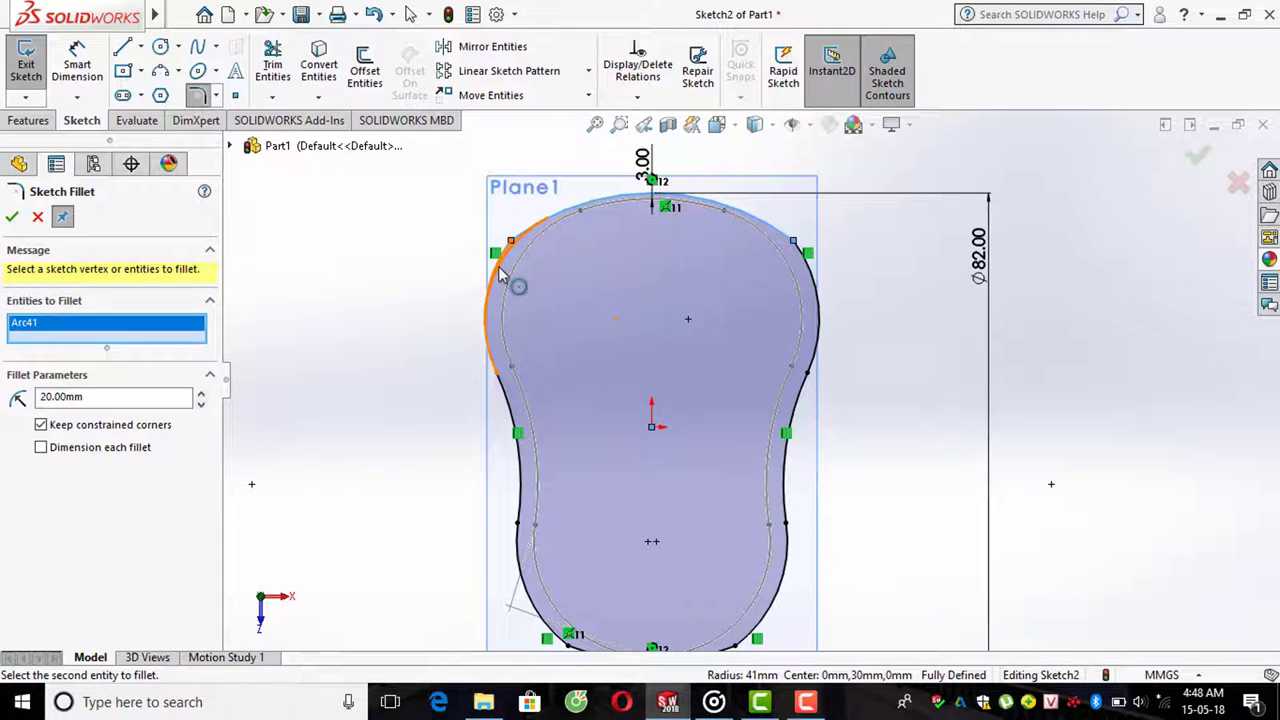
click(503, 276)
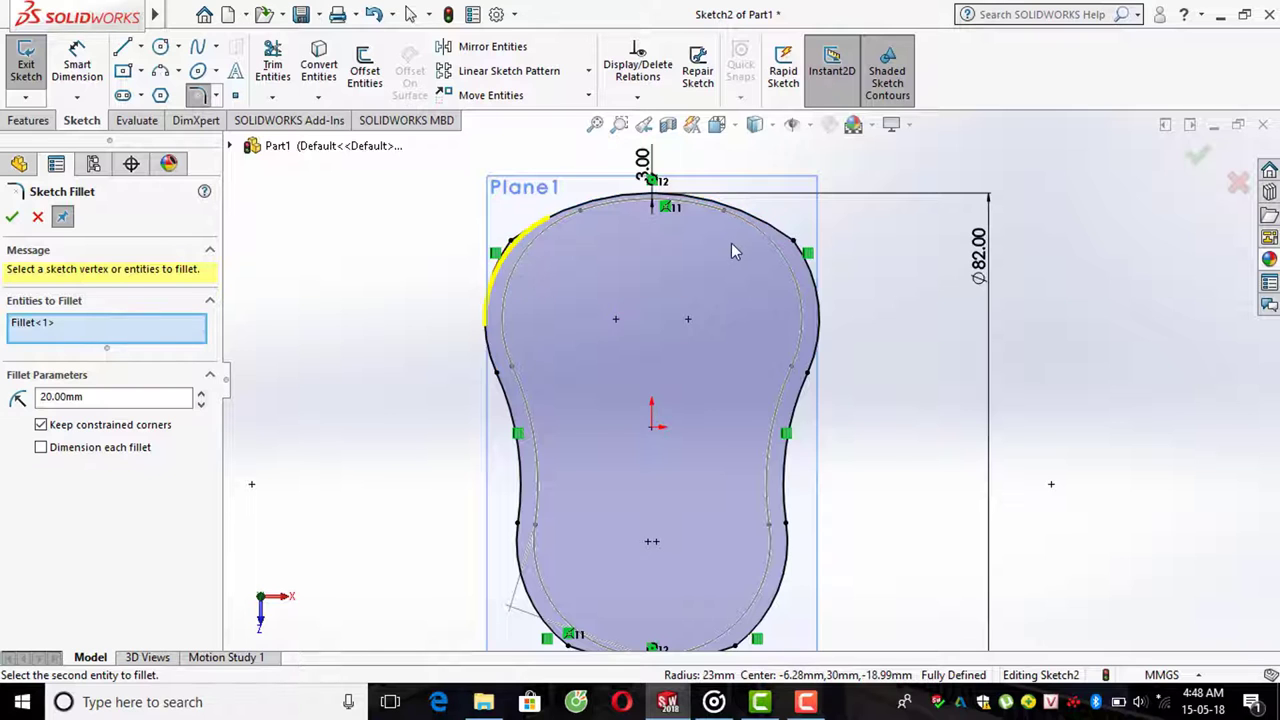
scroll(750, 235, down, 3)
click(889, 335)
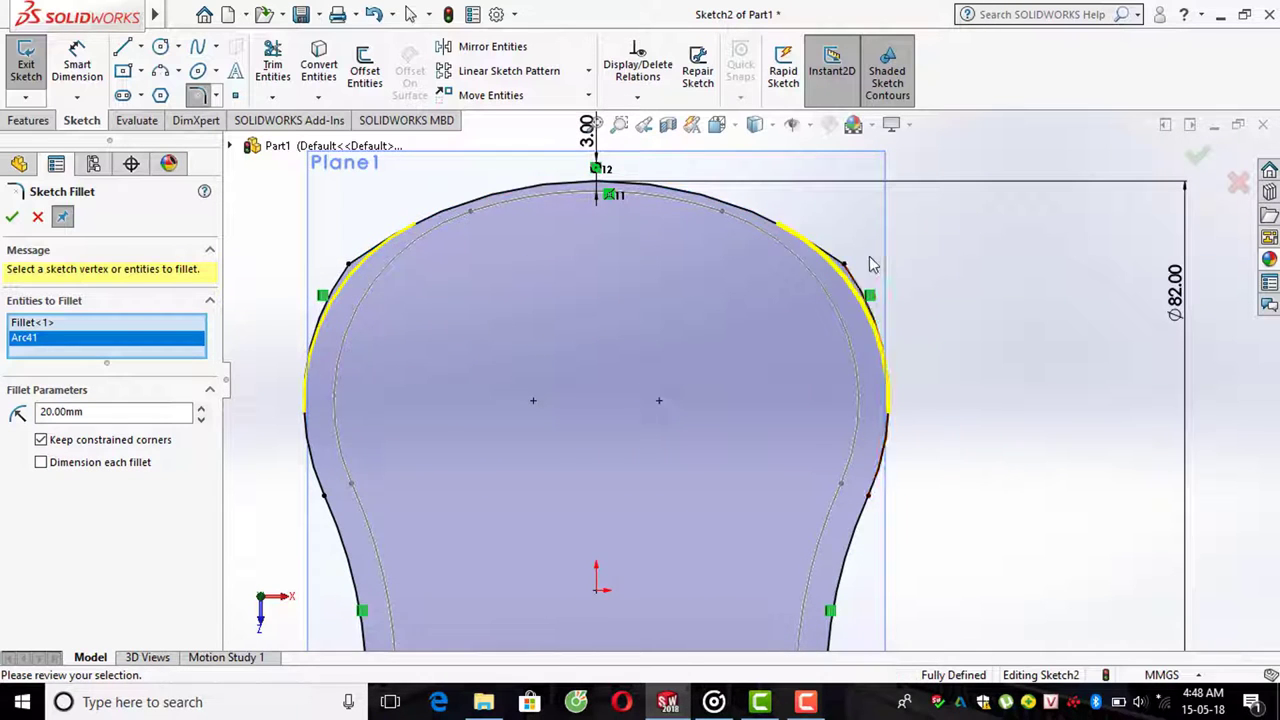
scroll(760, 372, up, 3)
scroll(760, 372, up, 2)
scroll(748, 519, down, 3)
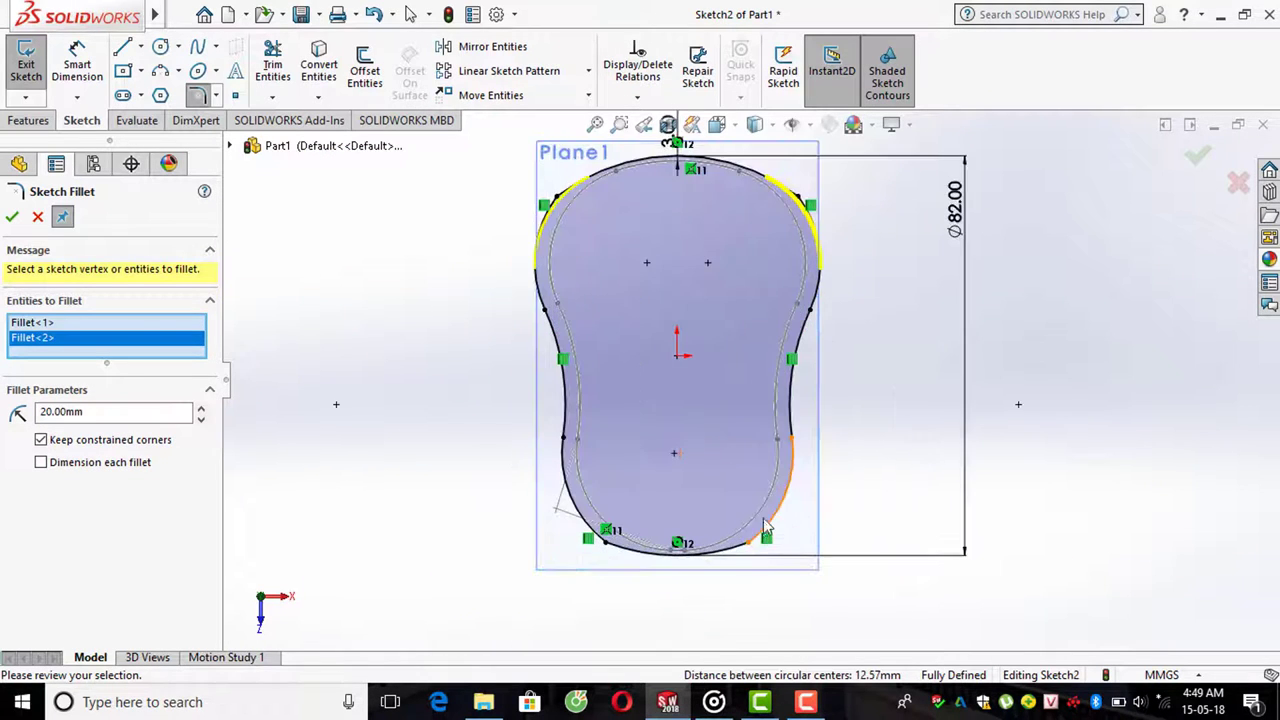
- Fillet the two lower corners at 20 mm and apply all four fillets
click(770, 528)
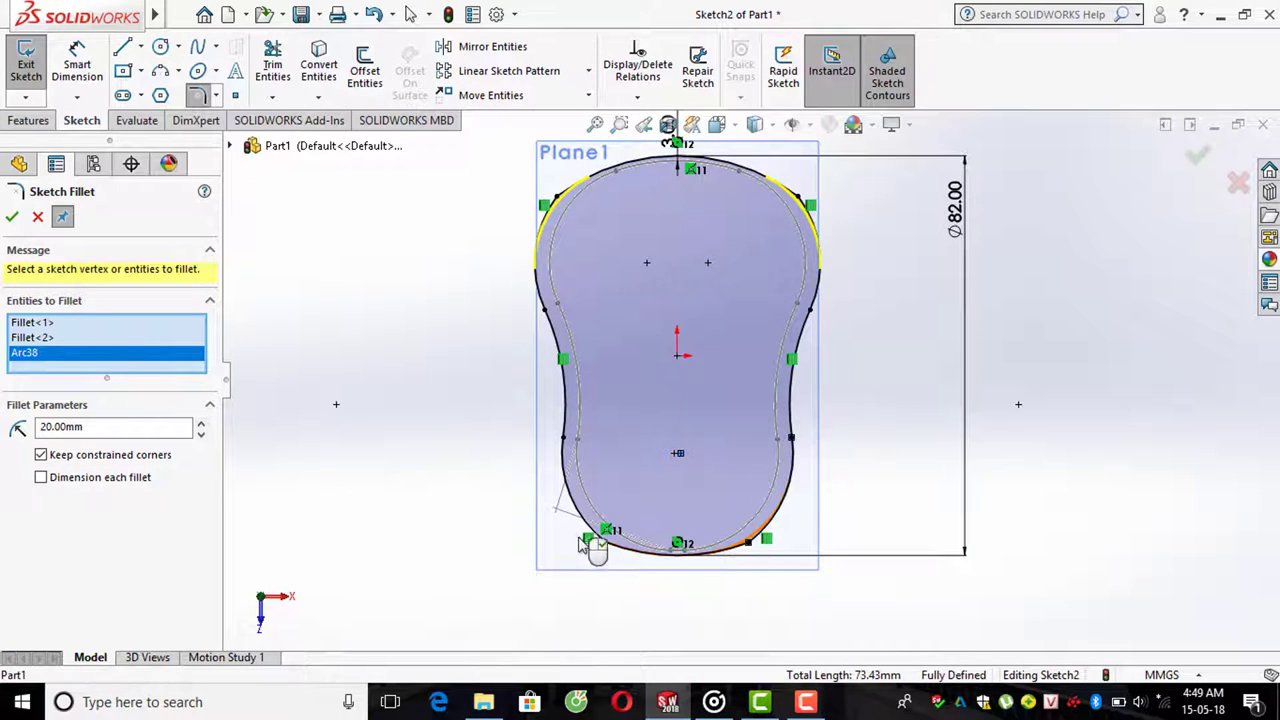
scroll(597, 551, down, 2)
click(684, 538)
click(630, 506)
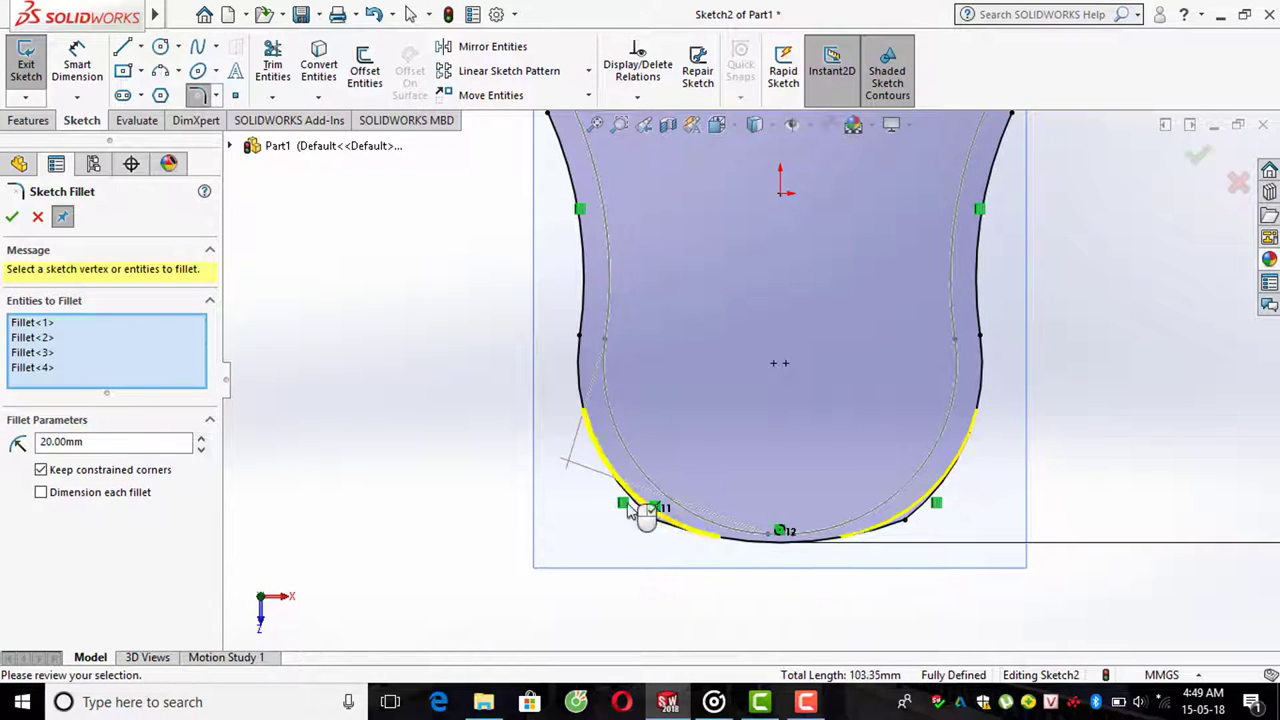
click(12, 217)
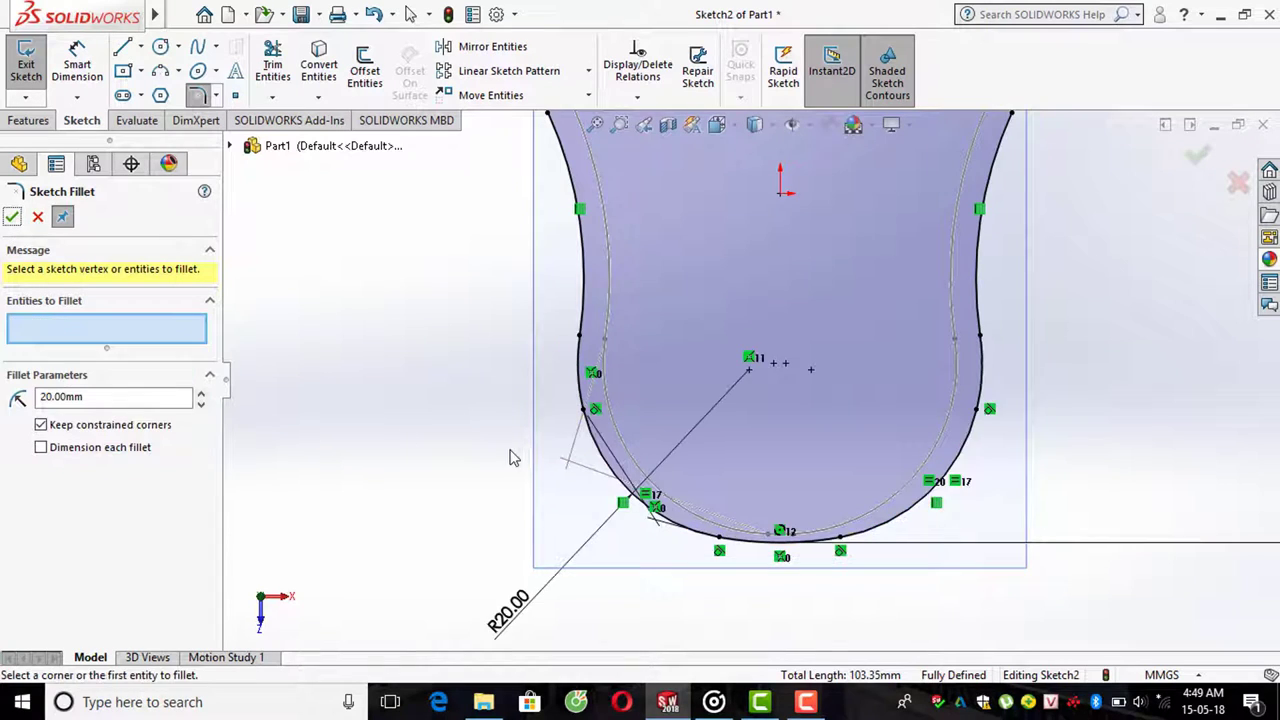
scroll(509, 452, up, 2)
scroll(509, 452, up, 4)
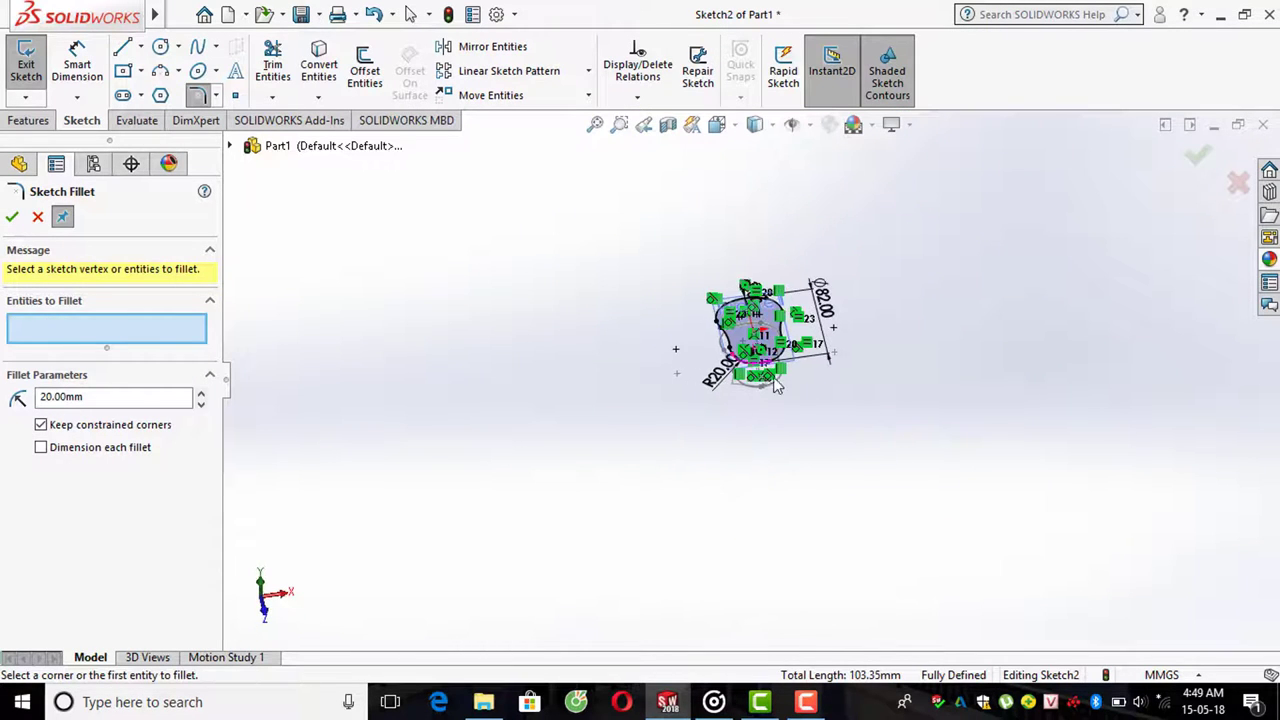
middle_drag(370, 396, 309, 396)
- Close the fillet PropertyManager and exit Sketch2
click(12, 217)
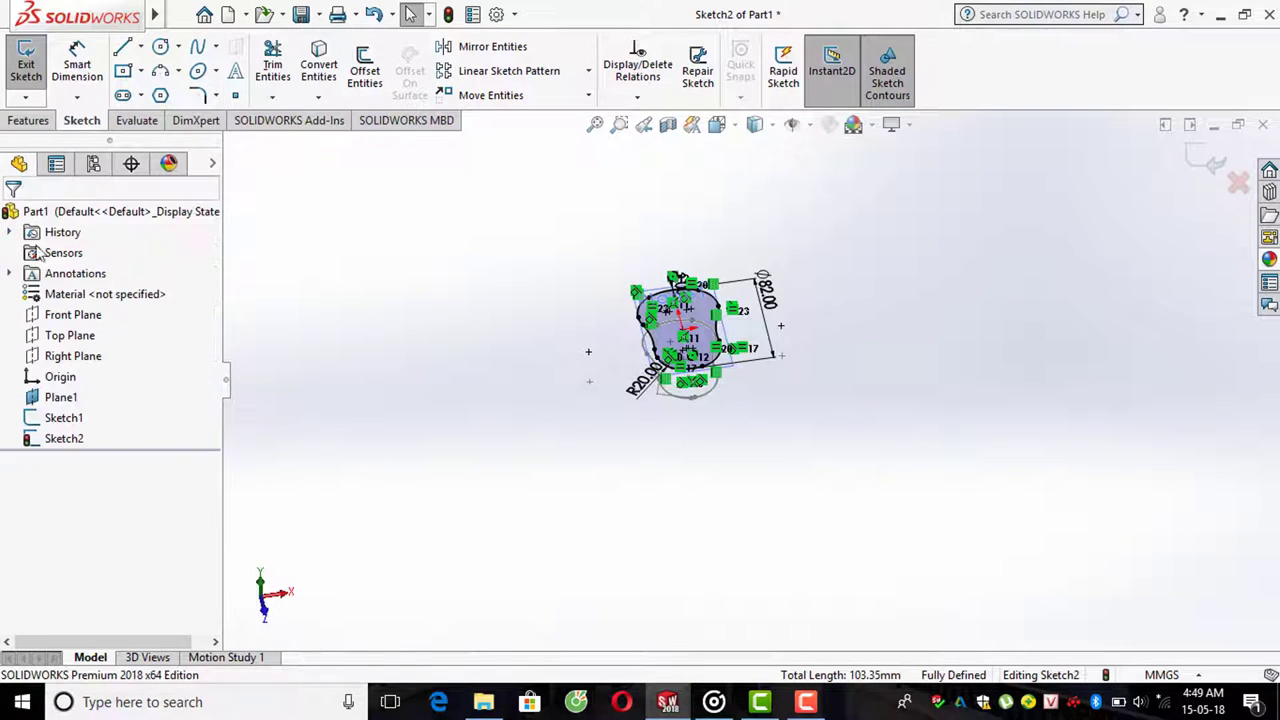
middle_drag(600, 400, 737, 391)
click(1210, 155)
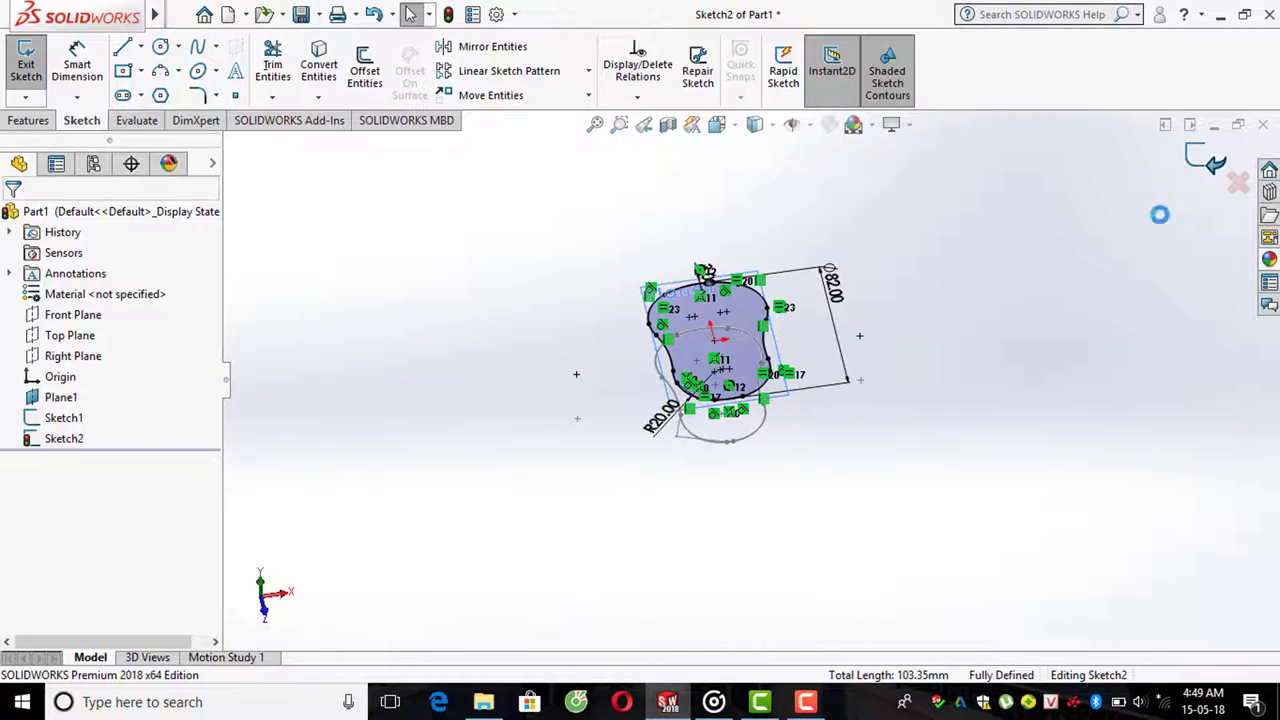
mouse_move(831, 431)
middle_down()
mouse_move(853, 360)
mouse_move(820, 423)
mouse_move(694, 334)
mouse_move(757, 263)
mouse_move(701, 295)
mouse_move(780, 277)
mouse_move(786, 297)
middle_up()
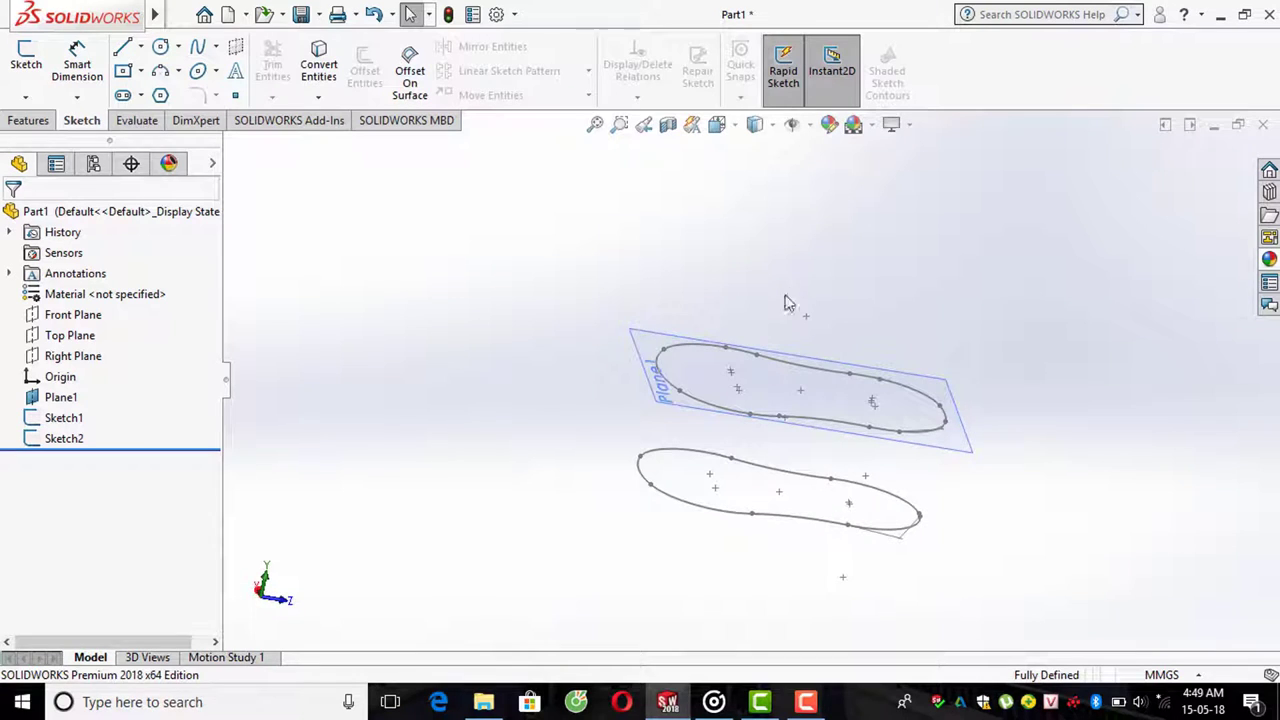
- Create a Boundary Boss/Base solid from Sketch1 (lower) to Sketch2 (upper) outlines
click(28, 120)
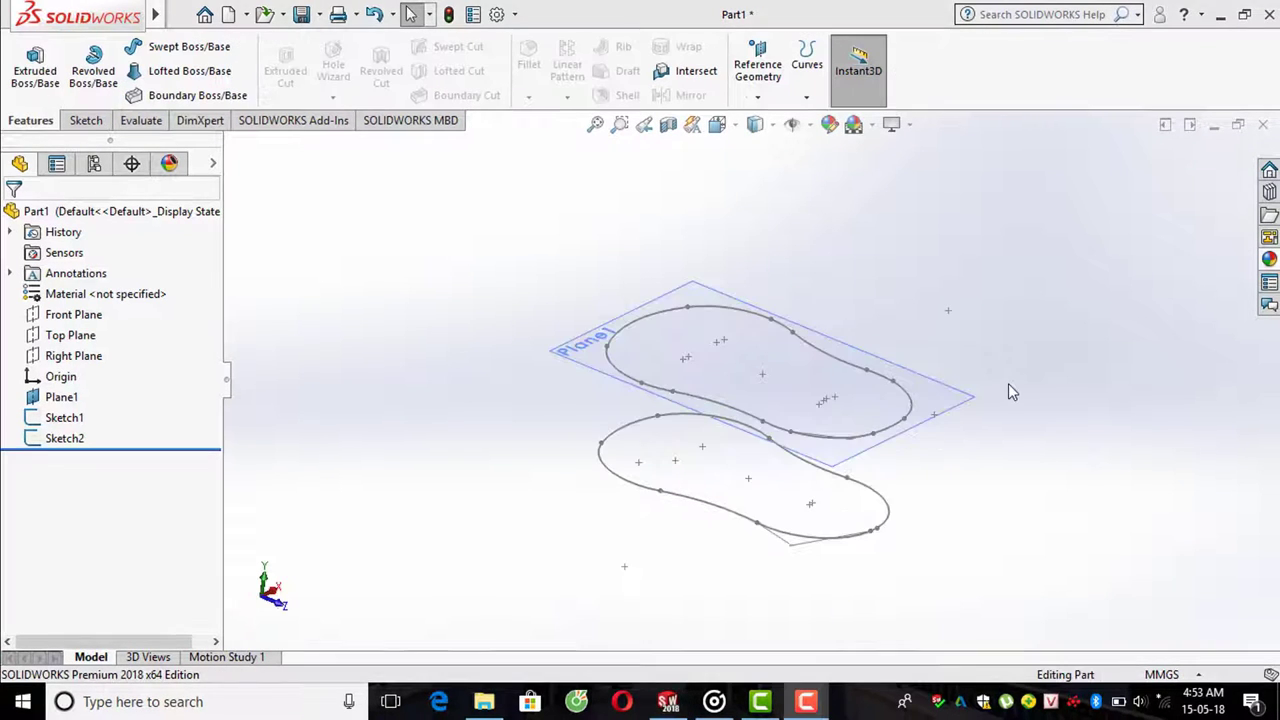
click(156, 95)
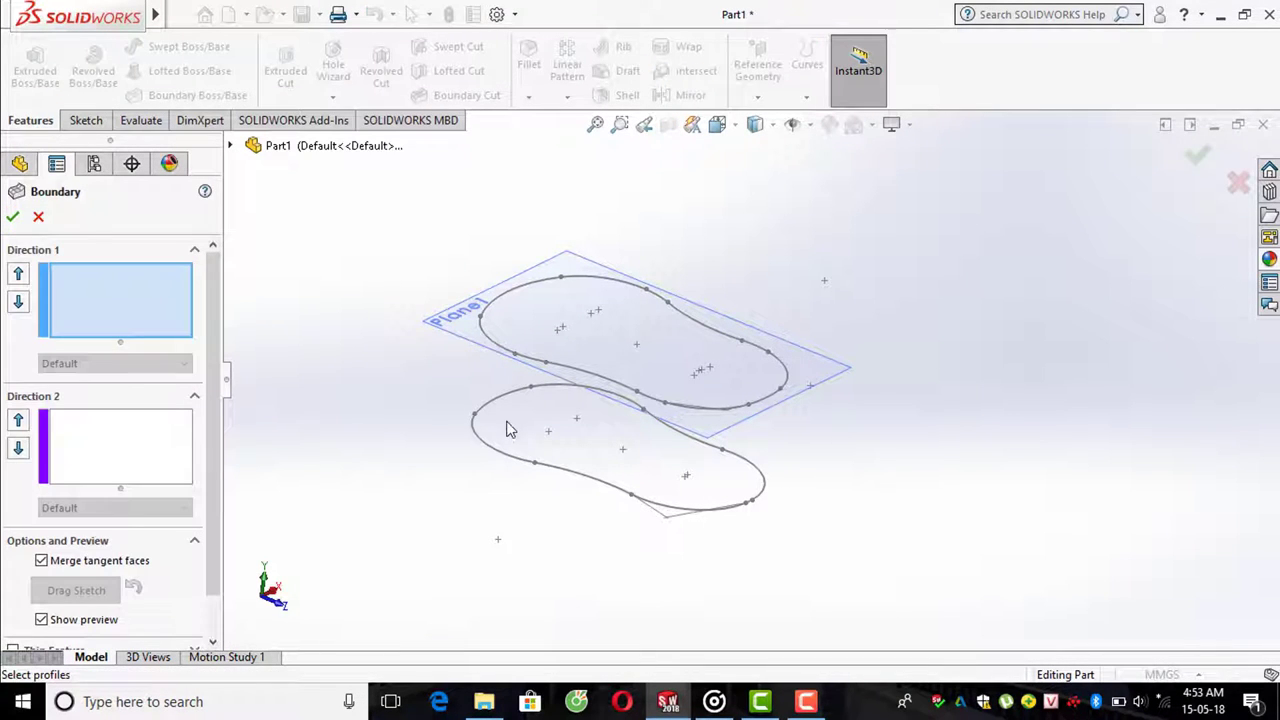
click(484, 448)
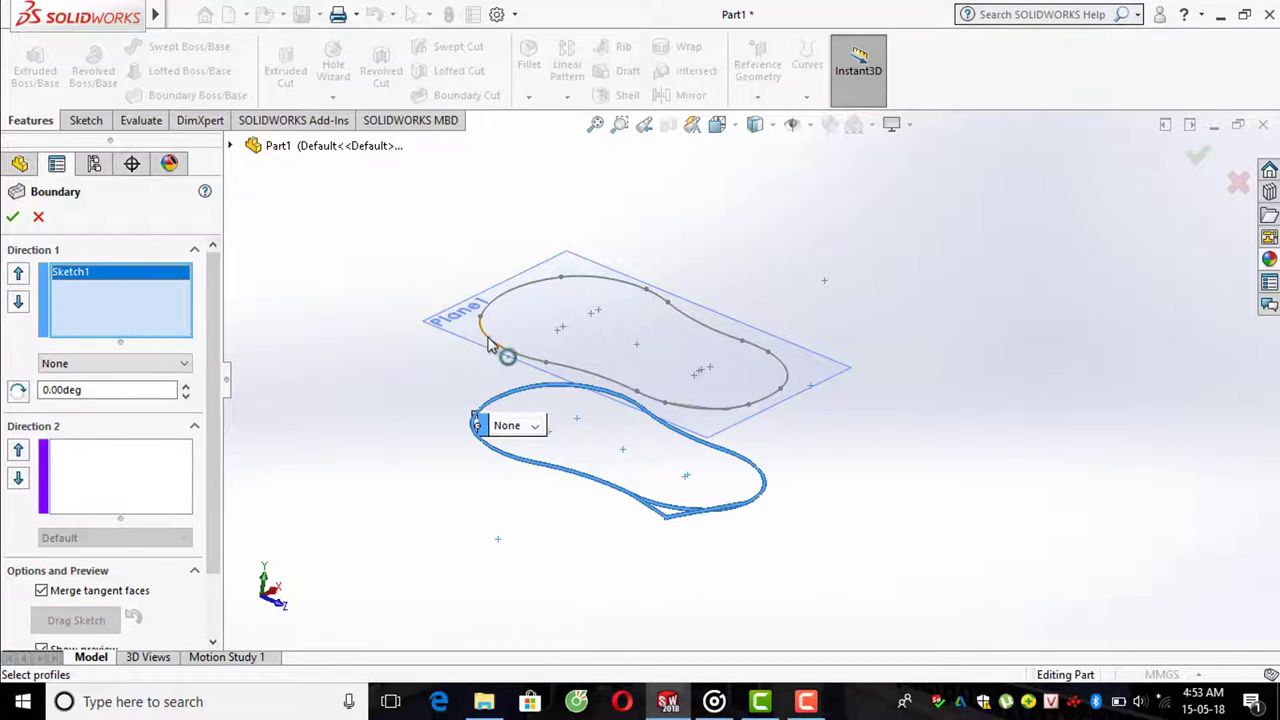
click(497, 350)
middle_drag(420, 427, 377, 334)
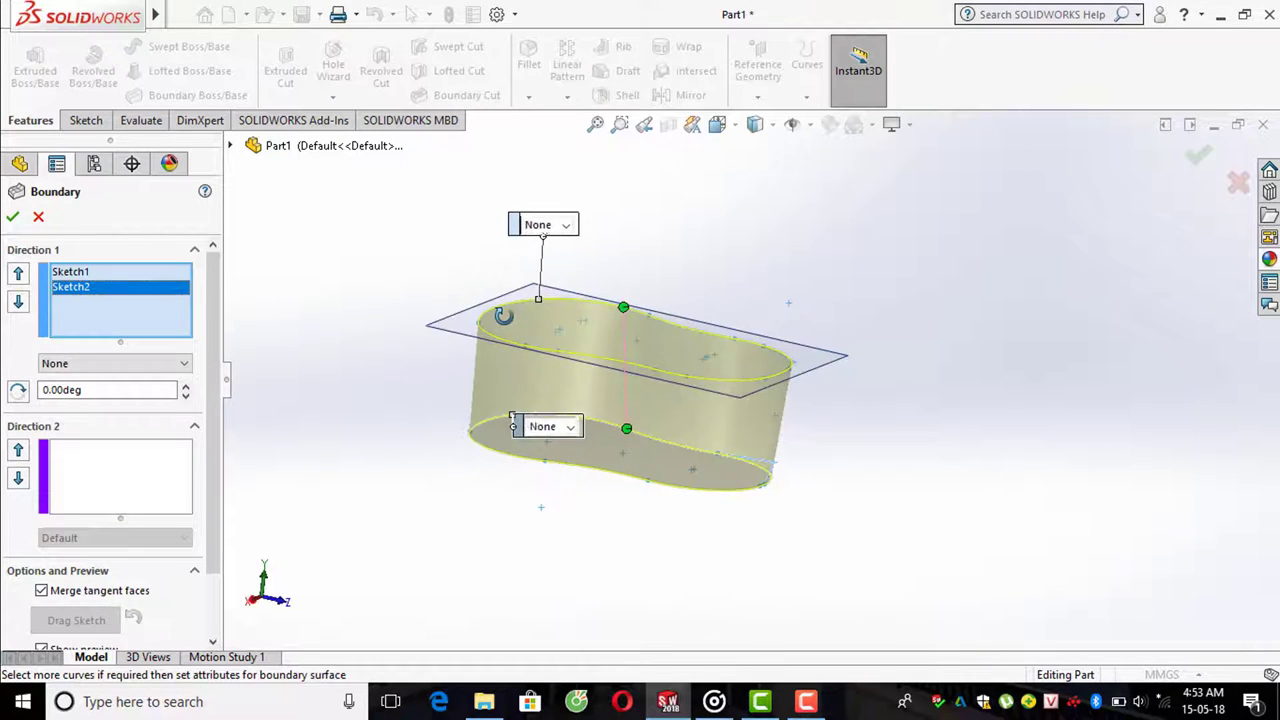
click(1197, 155)
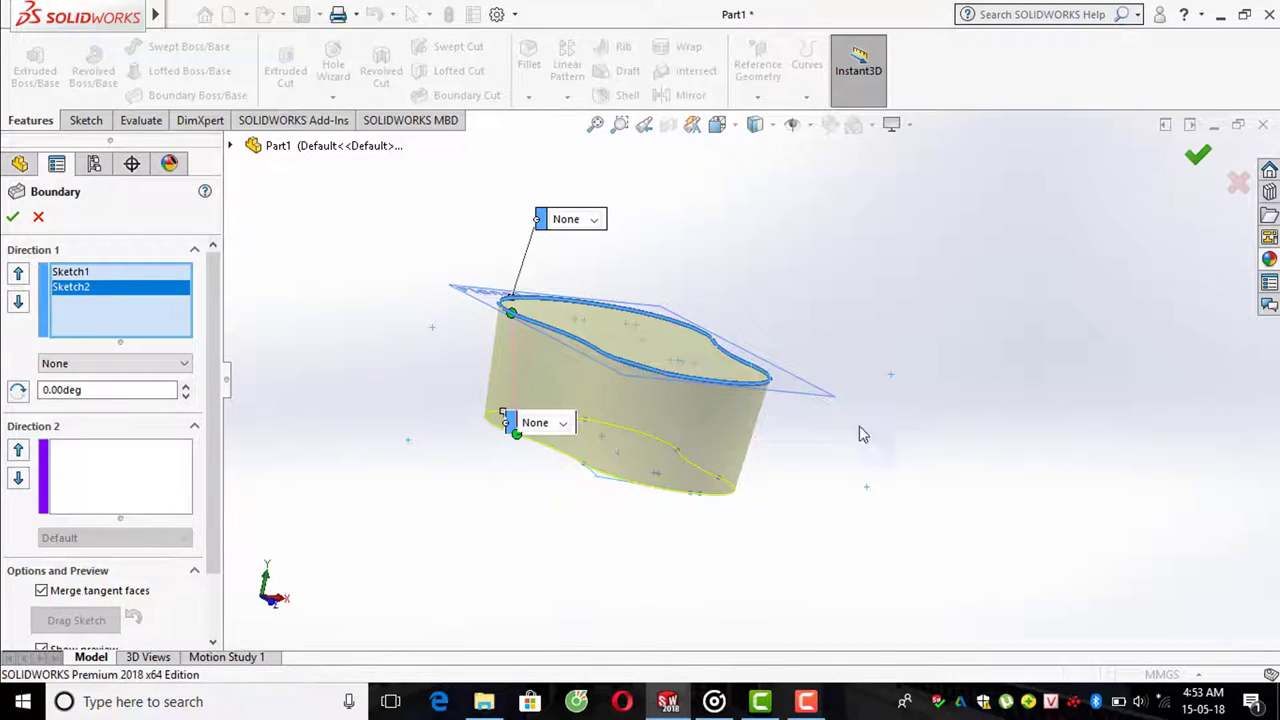
middle_drag(858, 446, 571, 534)
scroll(630, 428, up, 2)
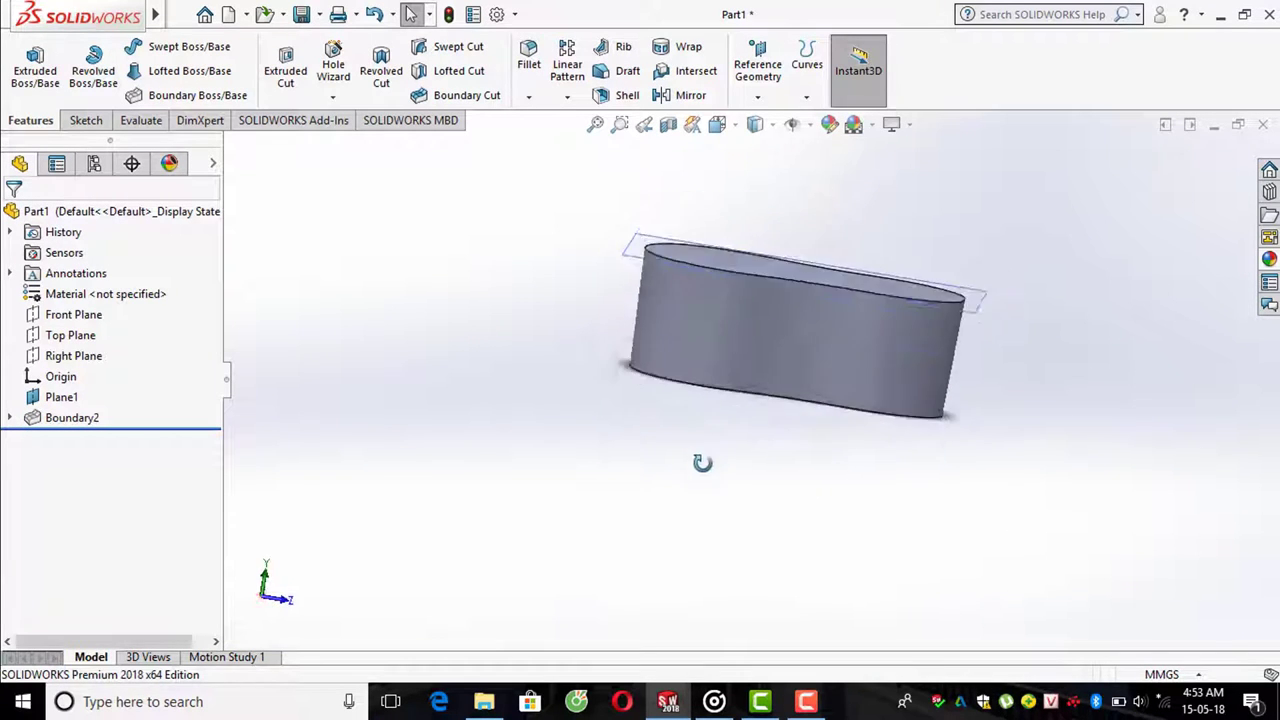
middle_drag(630, 428, 767, 310)
scroll(787, 281, up, 2)
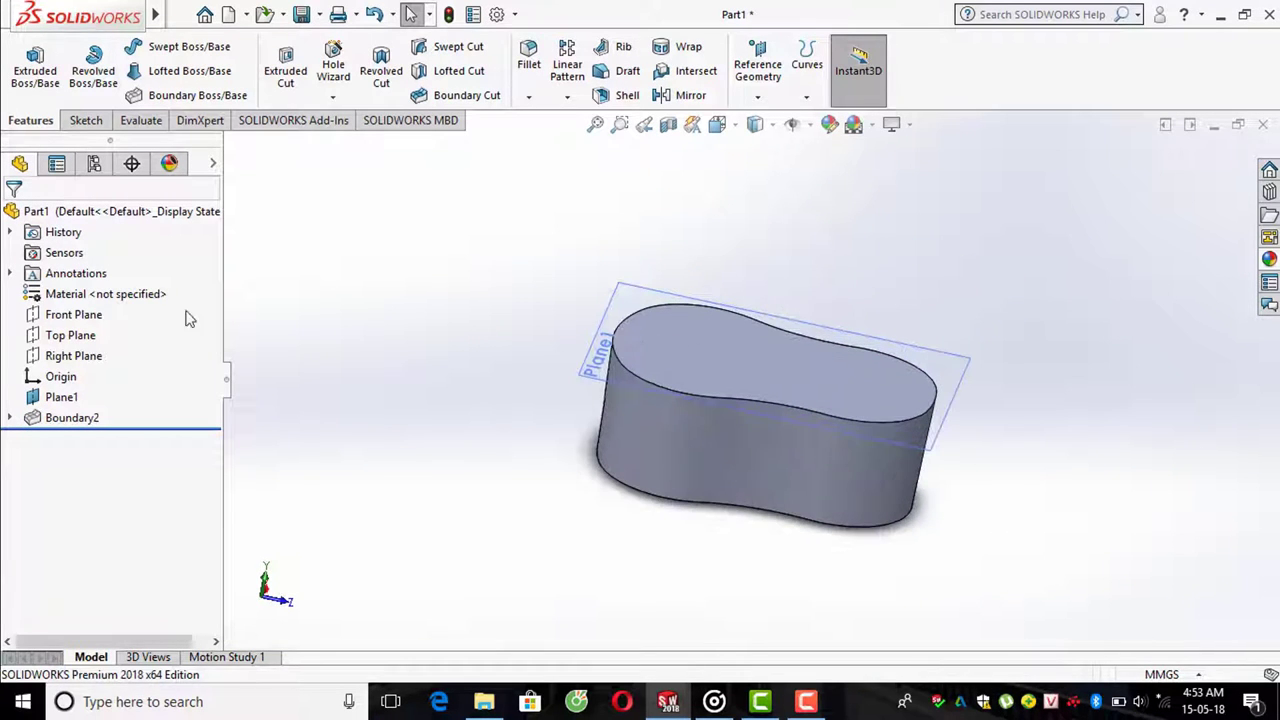
click(75, 400)
- Hide Plane1
click(77, 404)
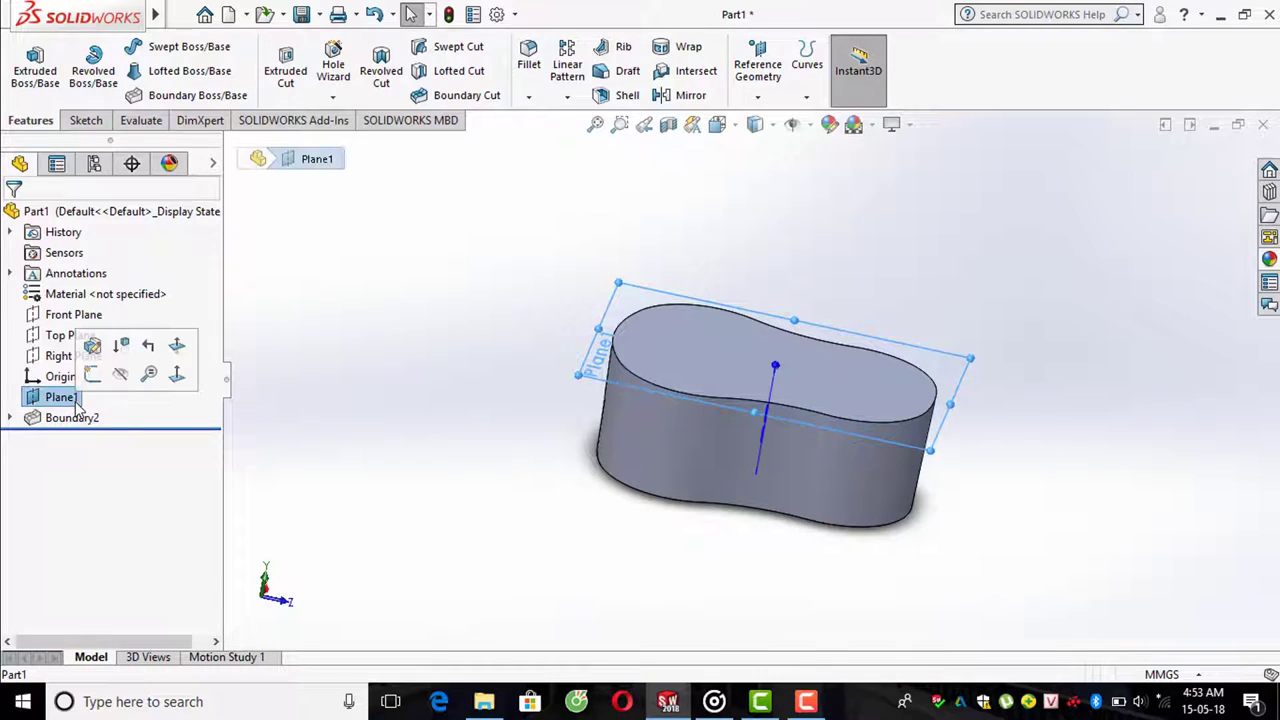
click(121, 374)
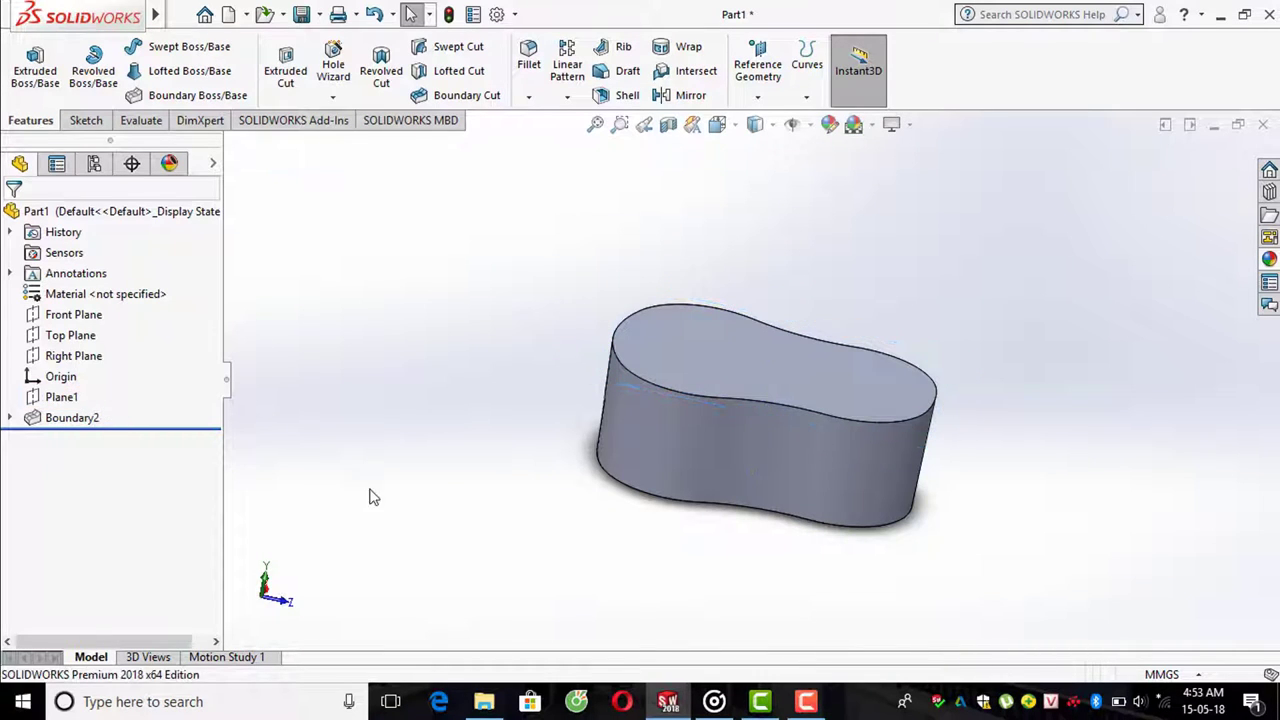
mouse_move(571, 443)
middle_down()
mouse_move(600, 434)
mouse_move(565, 478)
middle_up()
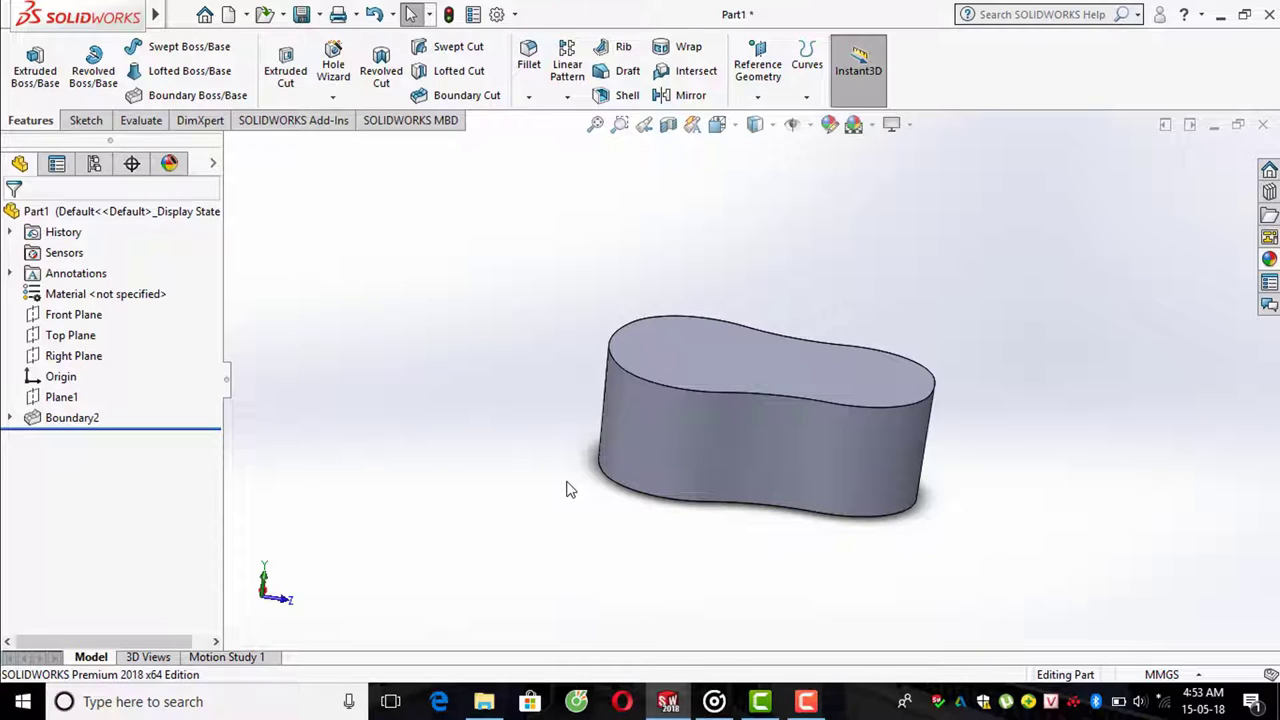
- Create Plane2 as a 30 mm offset from the Right Plane
click(771, 106)
click(773, 121)
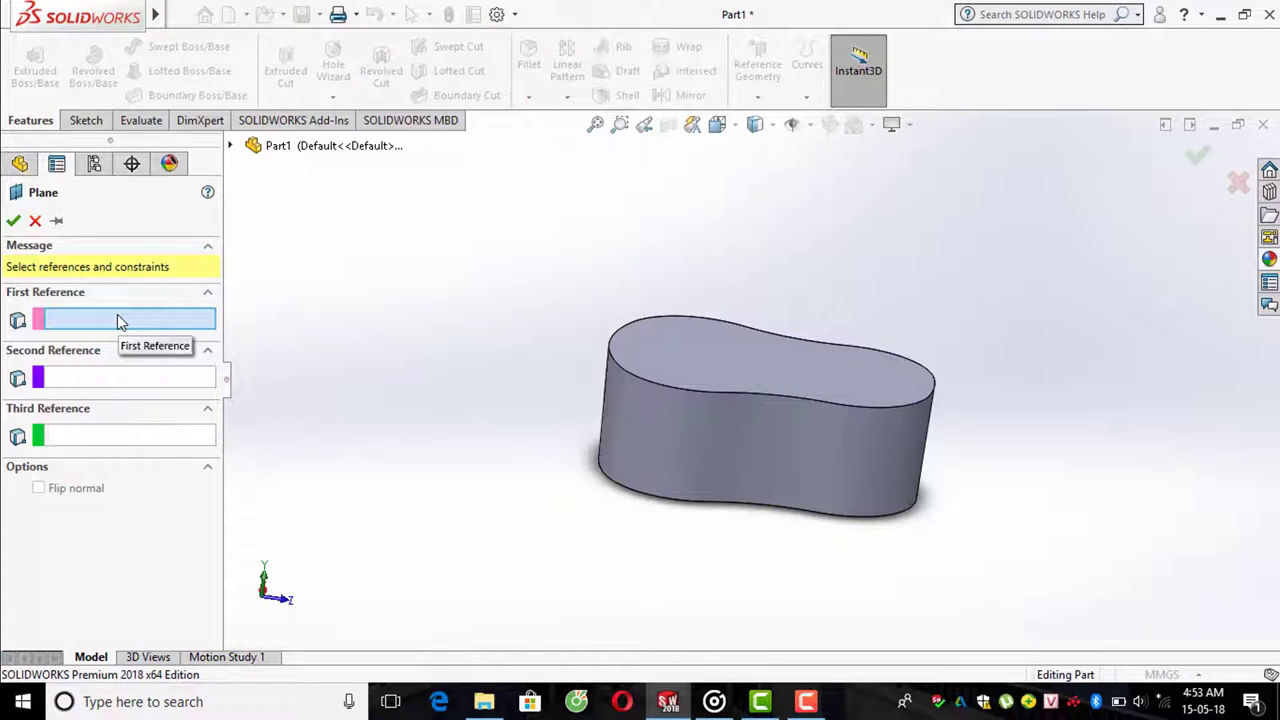
click(230, 146)
click(312, 290)
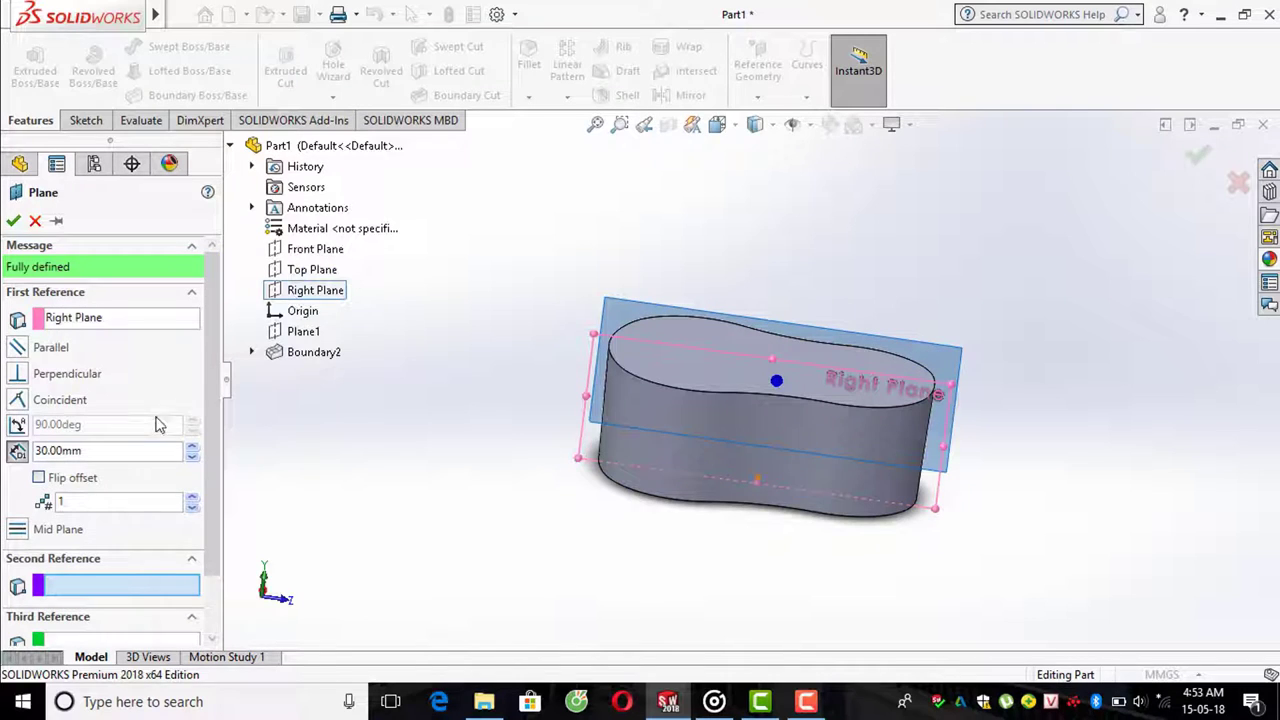
click(14, 226)
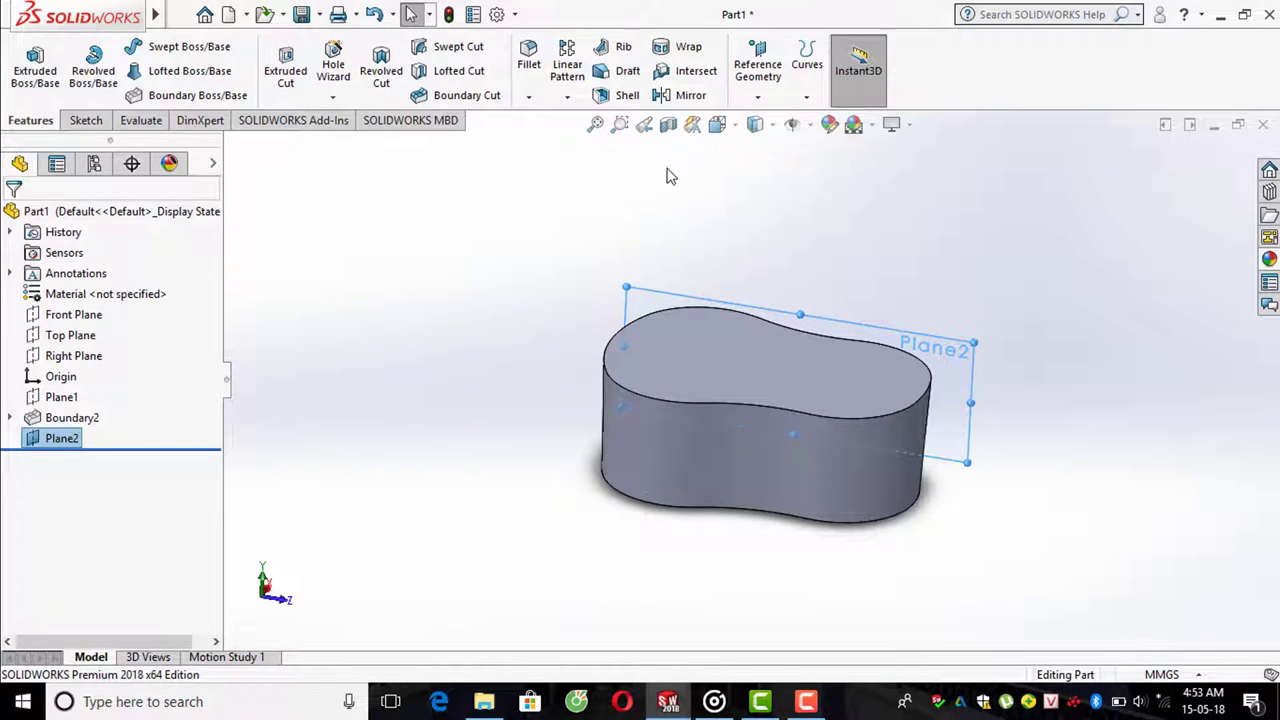
- Create Plane3 offset 30 mm from the Right Plane with Flip offset checked
click(758, 98)
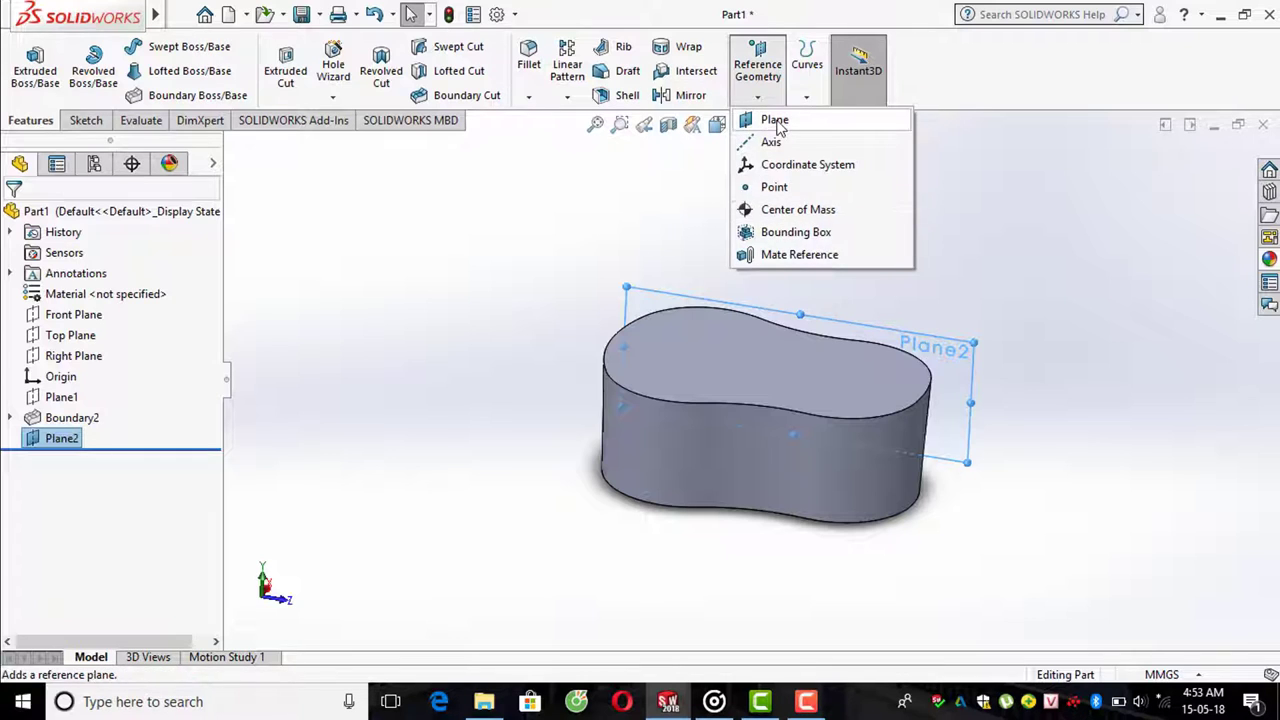
click(767, 119)
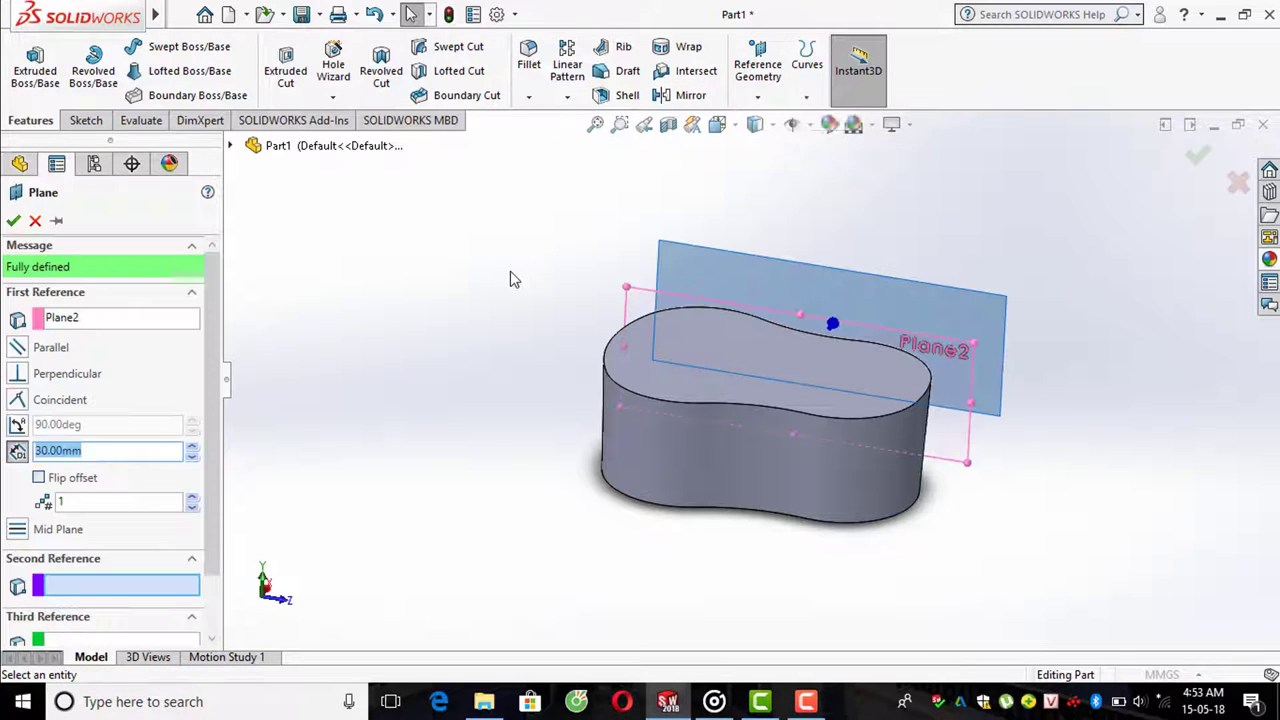
click(231, 146)
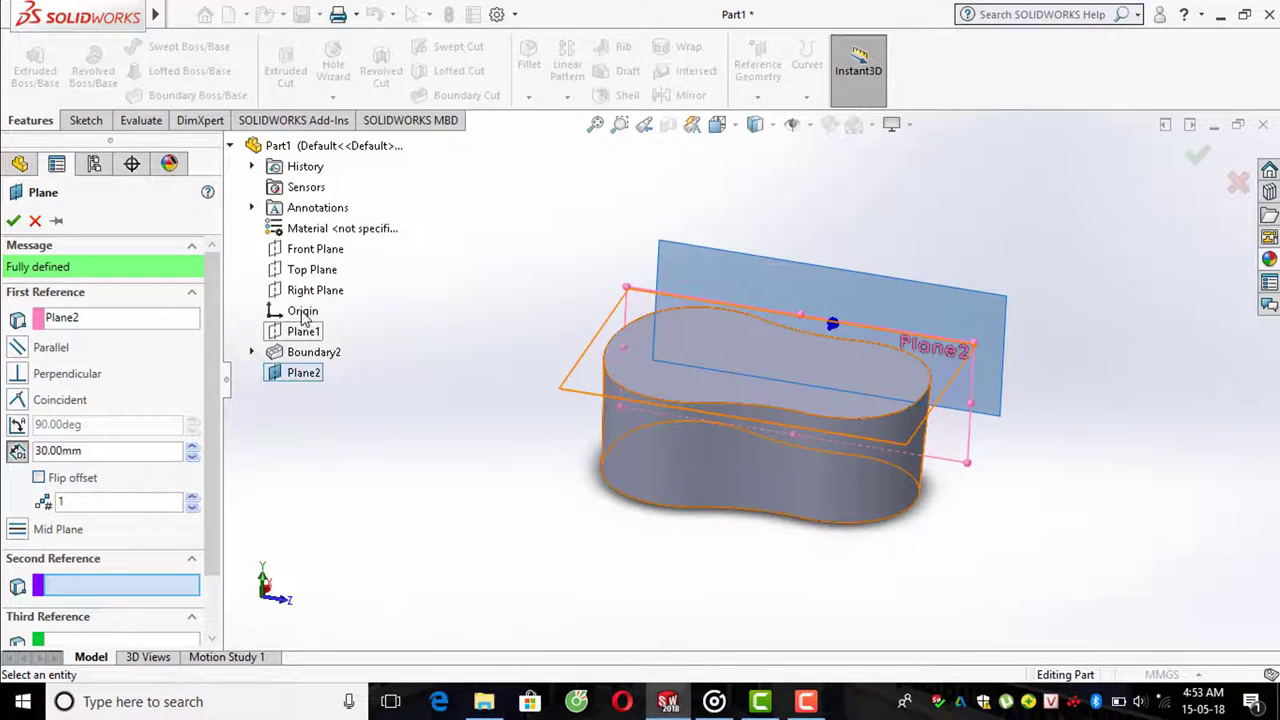
click(305, 292)
mouse_move(640, 310)
middle_down()
mouse_move(558, 399)
mouse_move(529, 399)
middle_up()
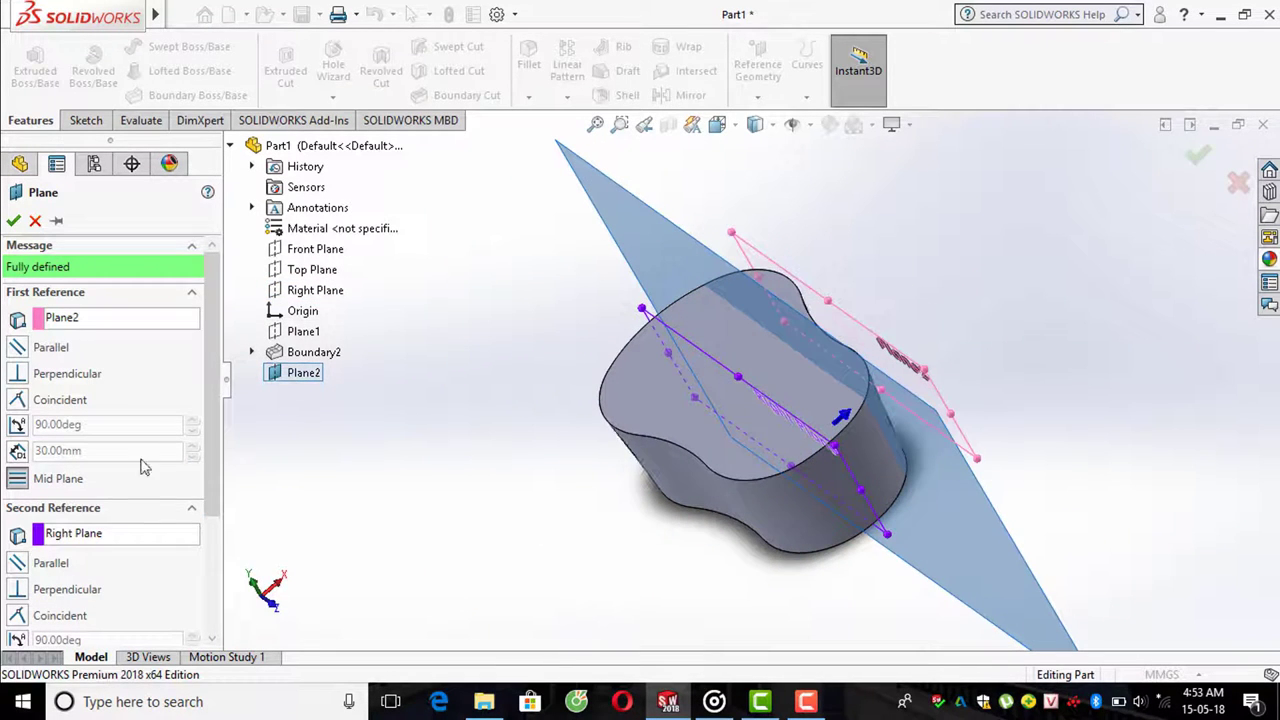
right_click(95, 537)
click(135, 545)
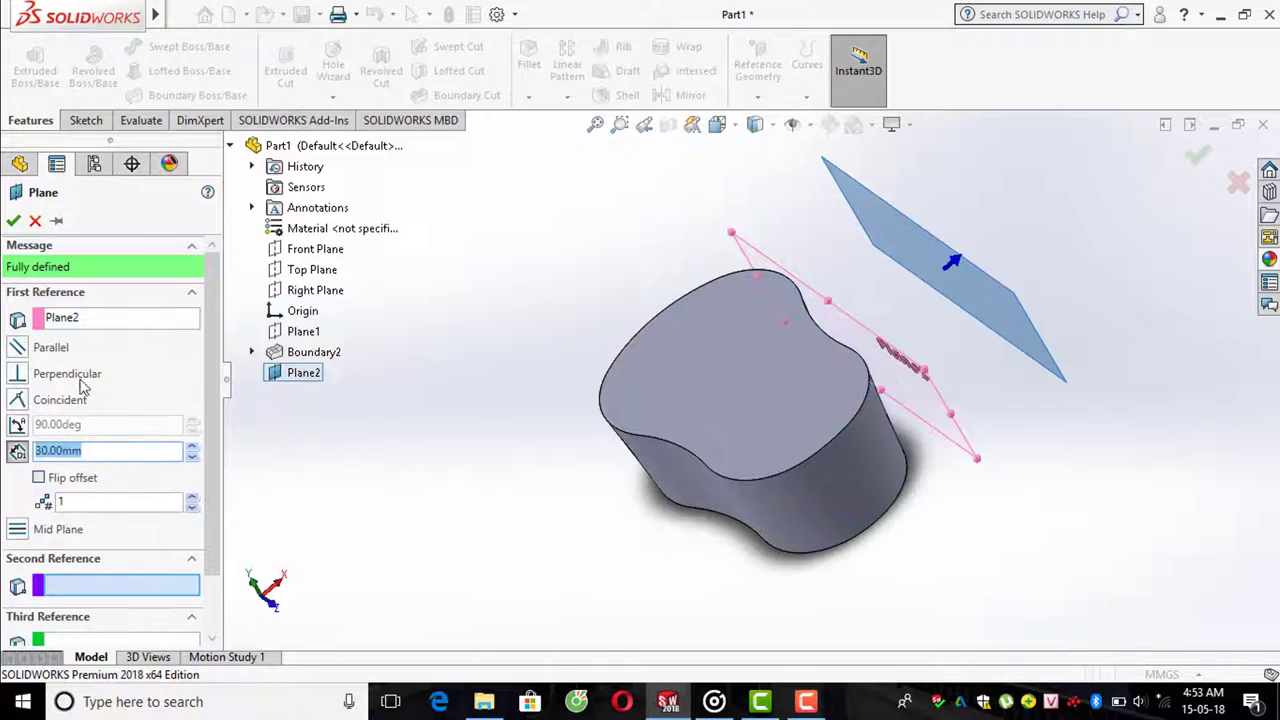
click(96, 328)
right_click(96, 330)
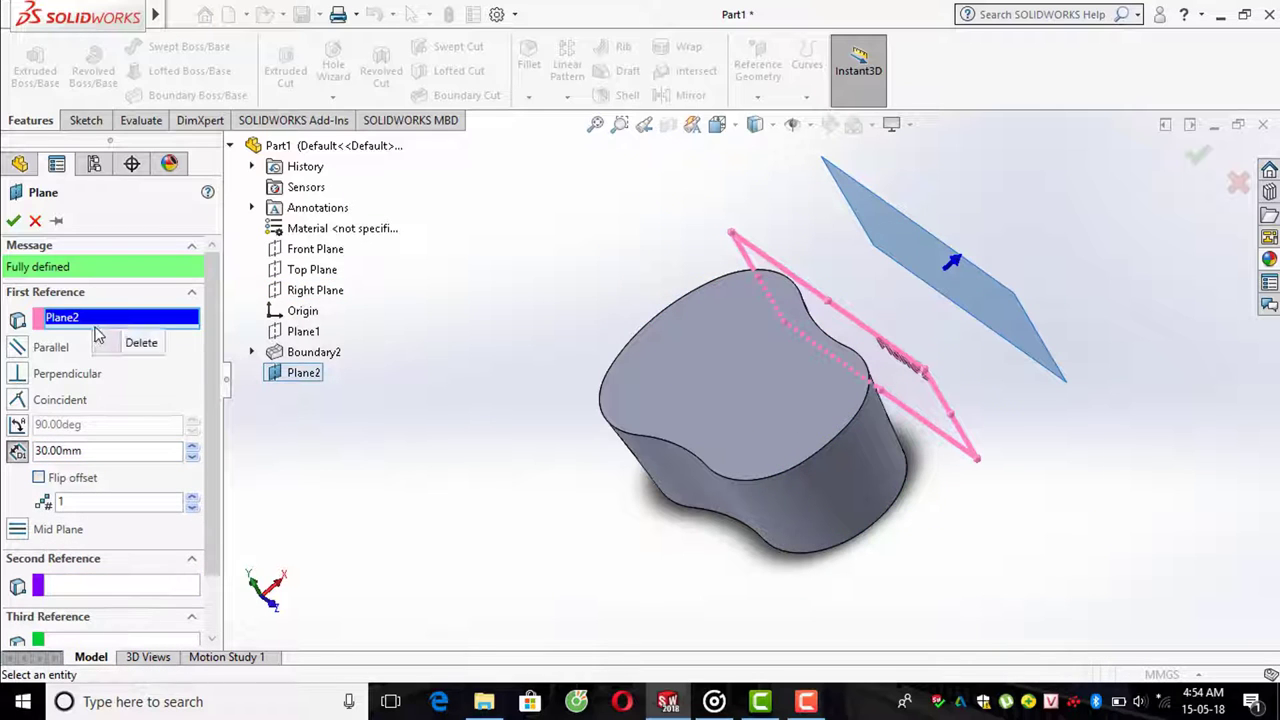
click(143, 345)
click(301, 292)
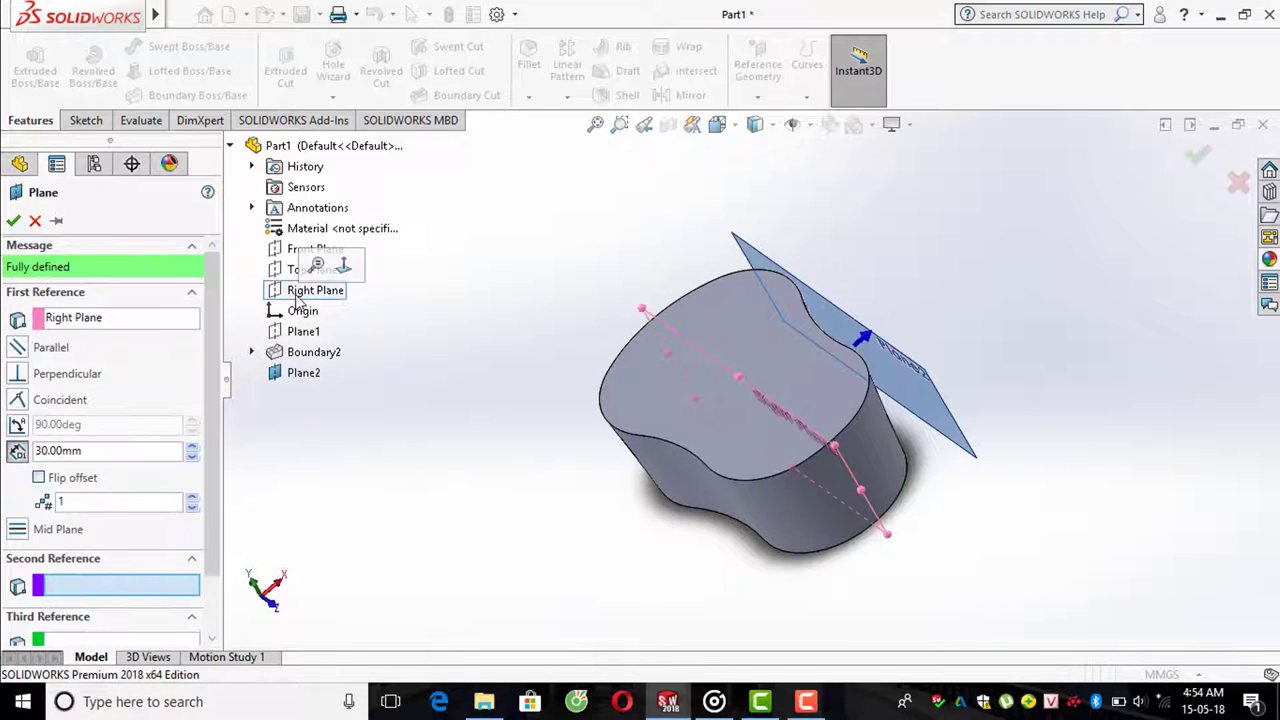
click(72, 478)
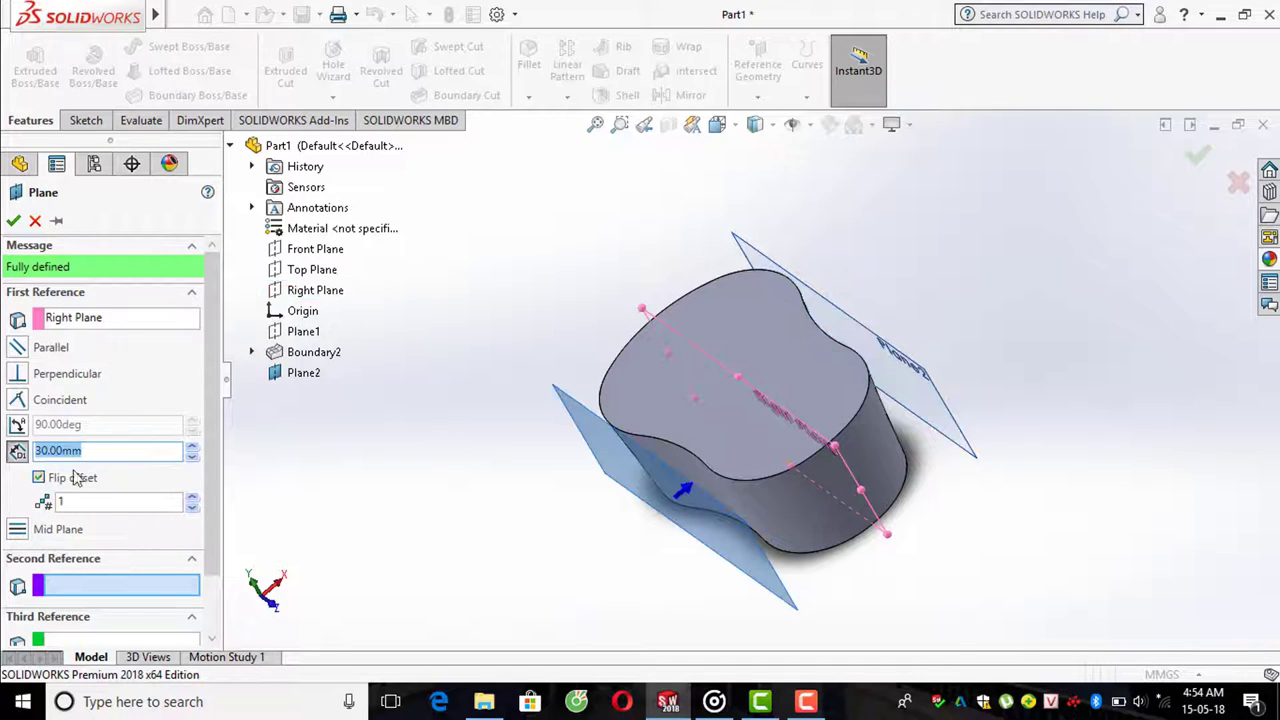
click(13, 220)
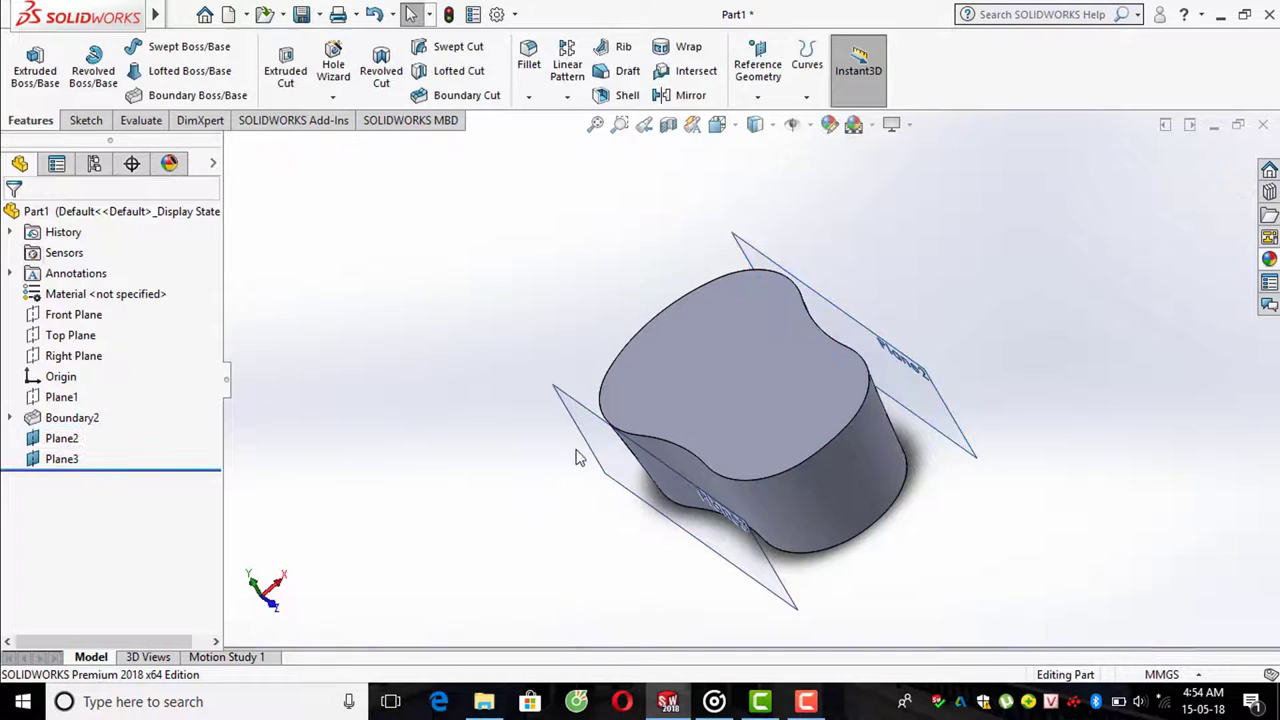
- Start a new sketch from the Sketch tab
mouse_move(420, 357)
middle_down()
mouse_move(654, 406)
mouse_move(745, 380)
middle_up()
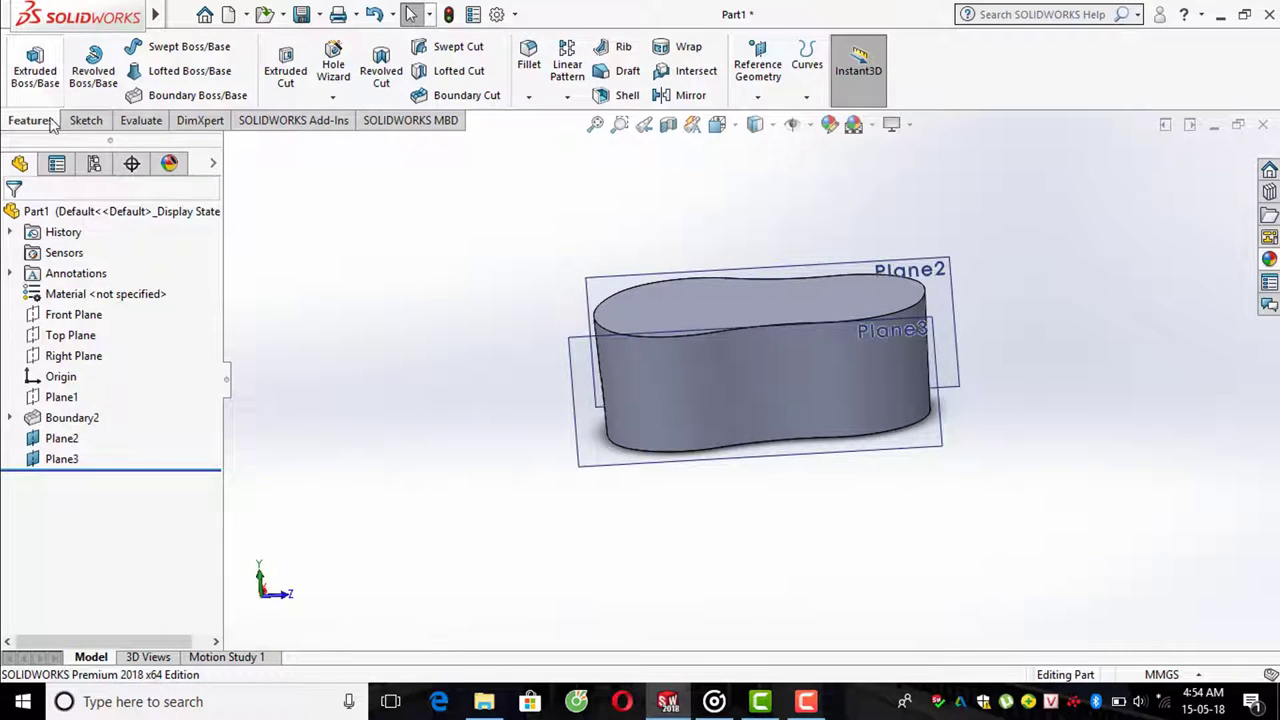
click(86, 120)
click(35, 75)
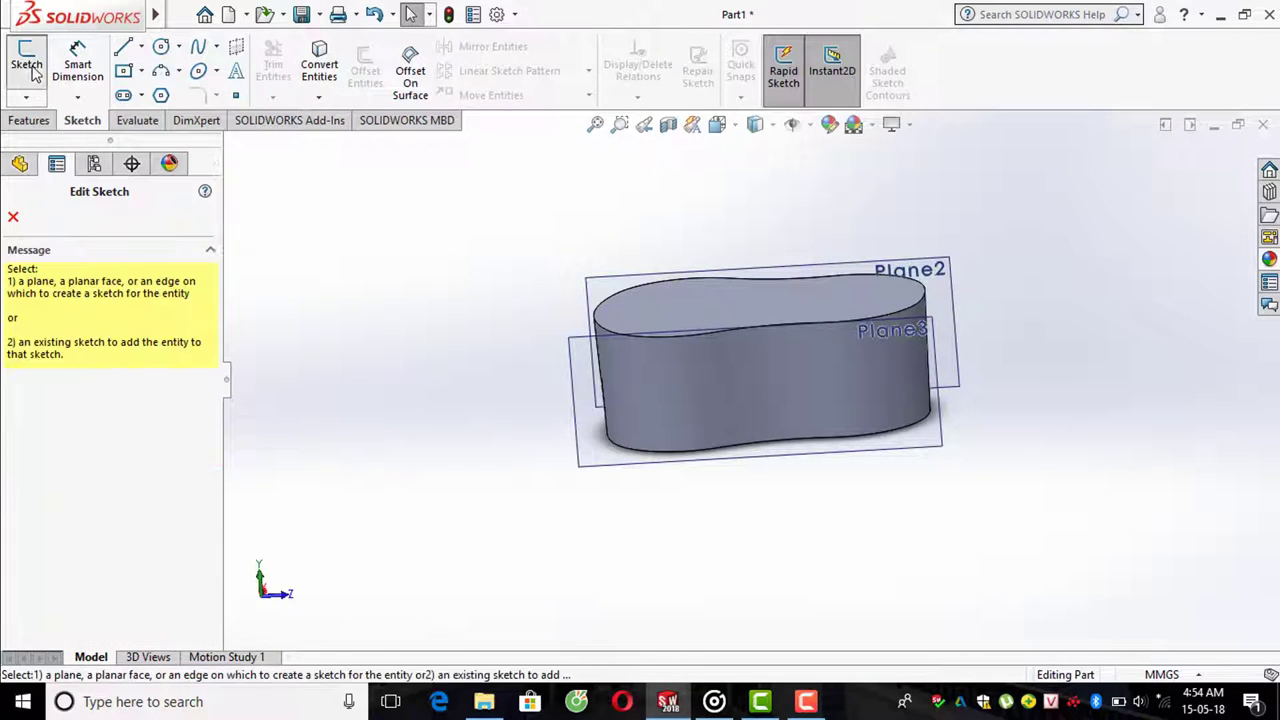
- Place Sketch3 on the Right Plane, view it Normal To (Ctrl+8) and zoom in
click(231, 147)
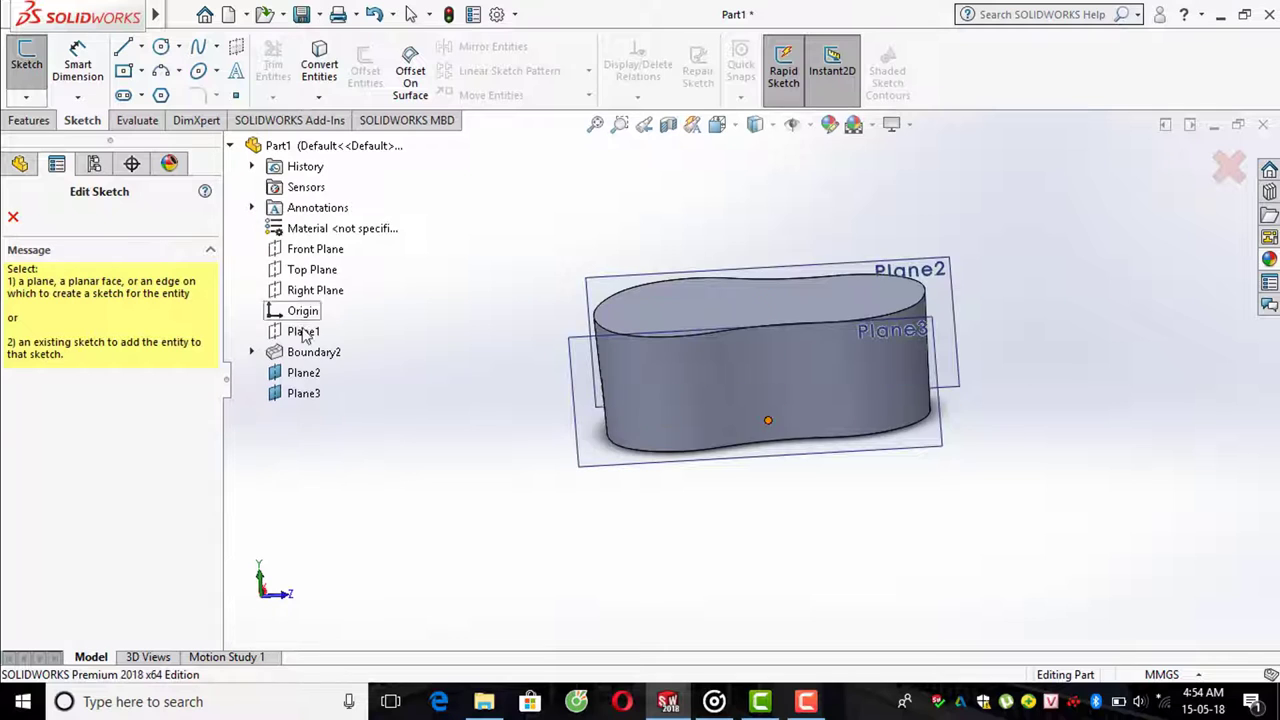
click(330, 292)
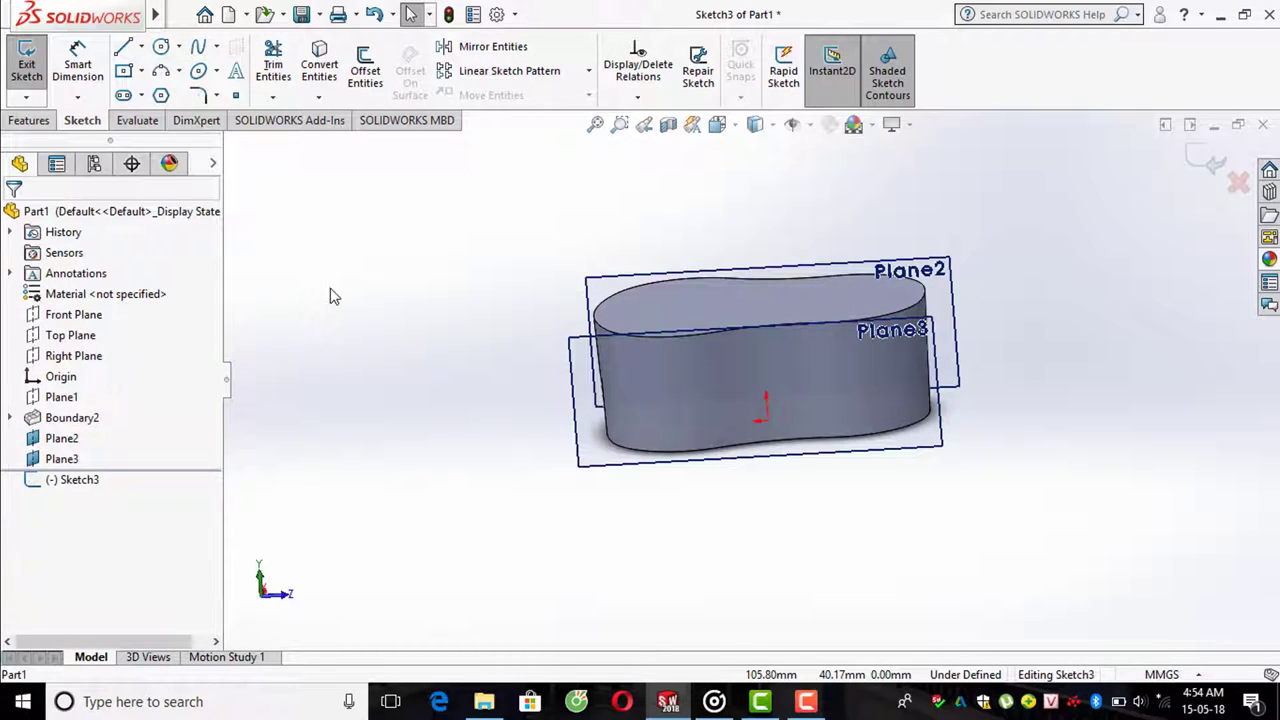
key(ctrl+8)
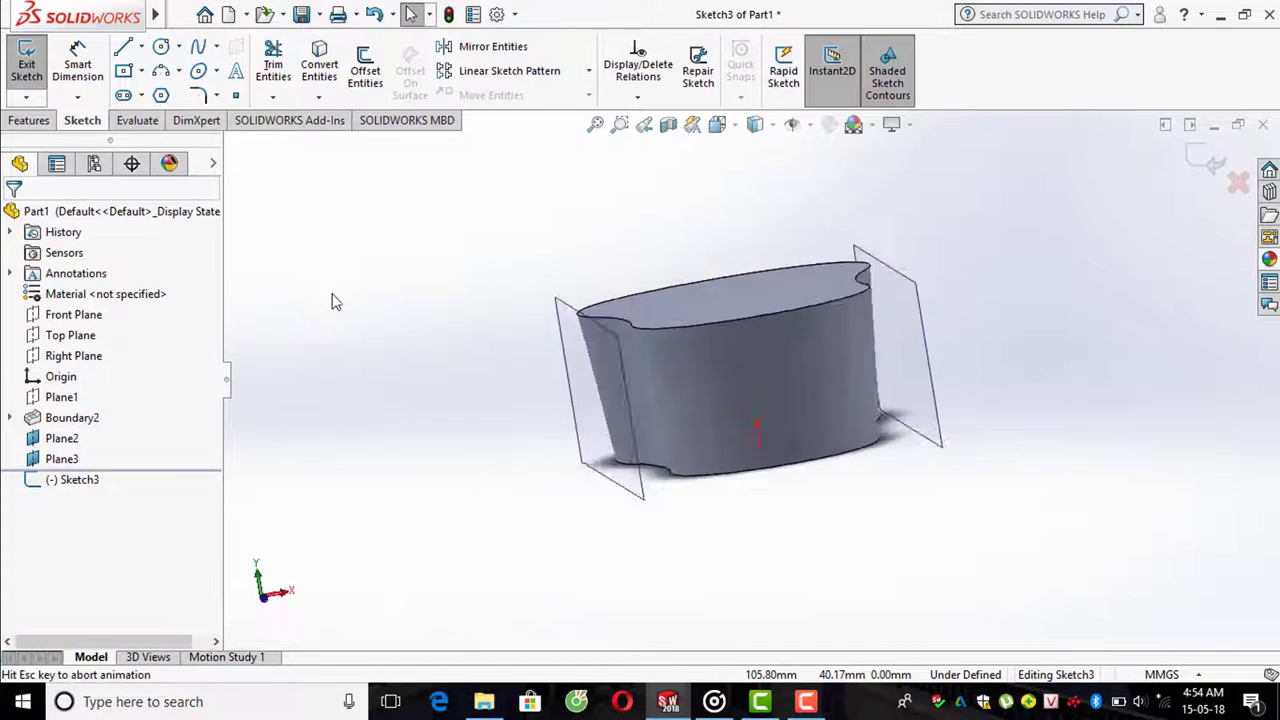
scroll(850, 375, down, 1)
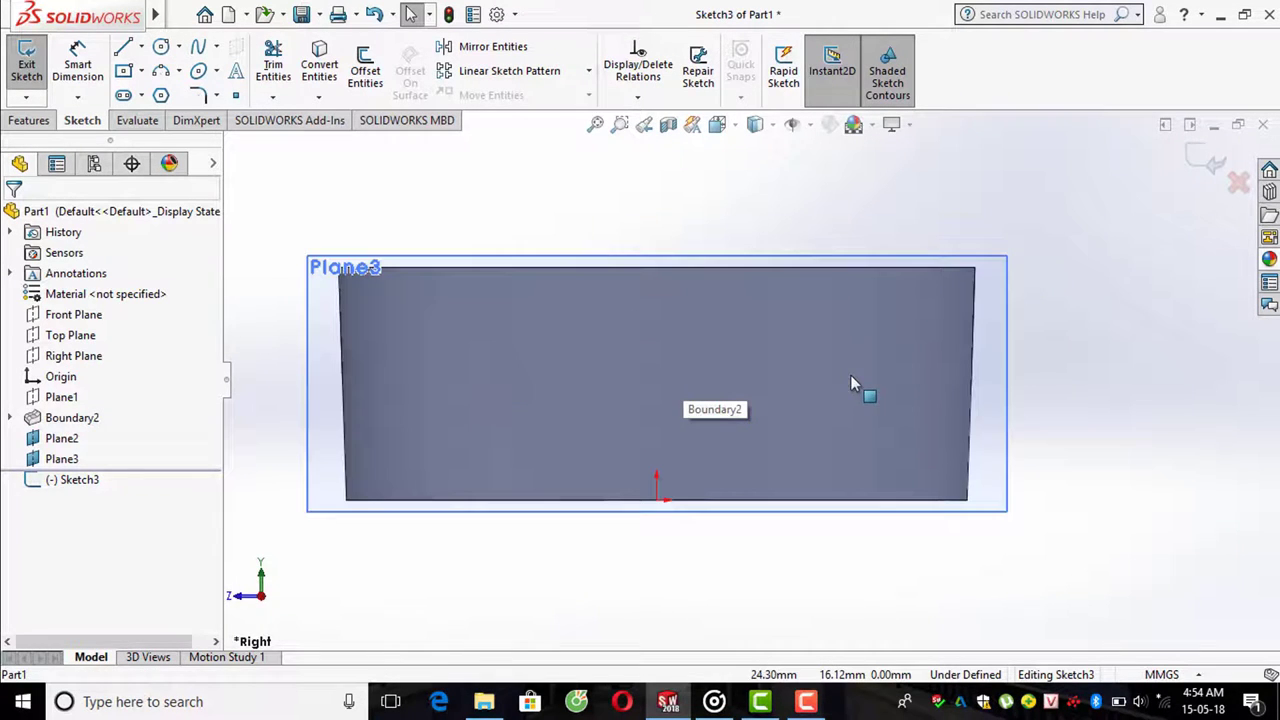
scroll(780, 370, up, 1)
scroll(665, 340, down, 1)
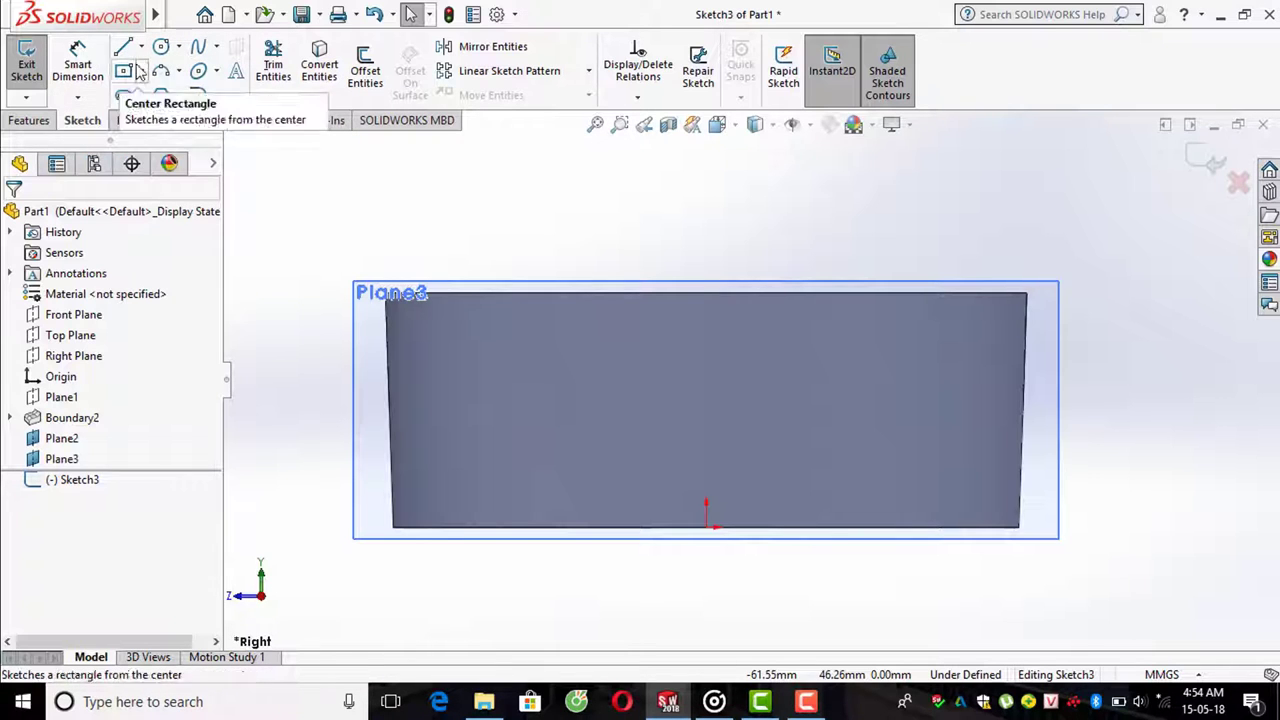
- Draw a spline from the side profile's left edge to its right edge, redoing one cancelled attempt
click(198, 46)
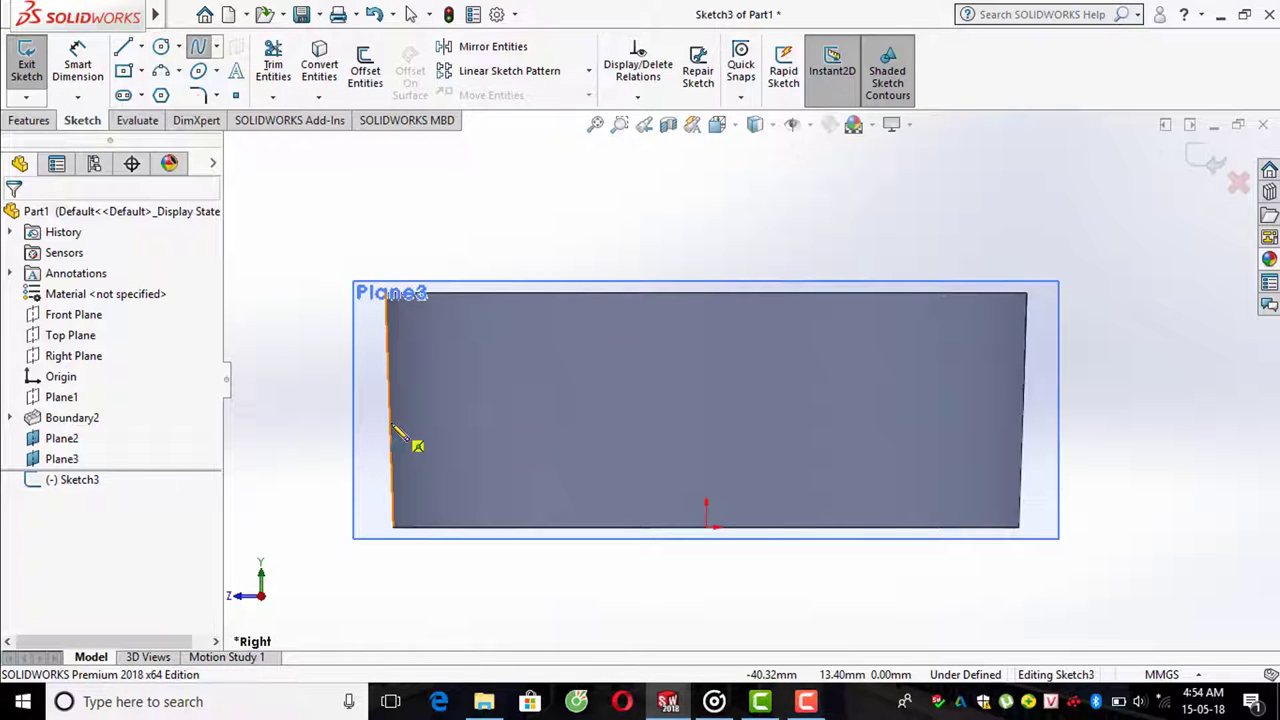
click(392, 430)
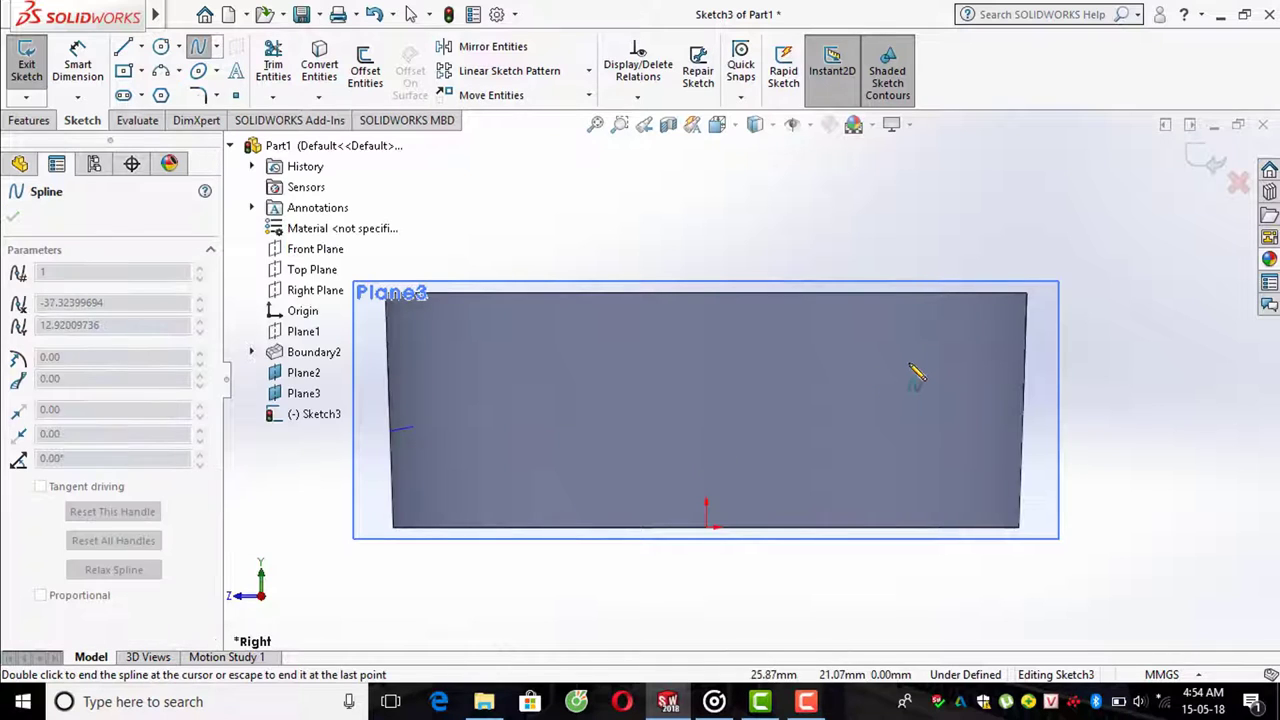
click(888, 388)
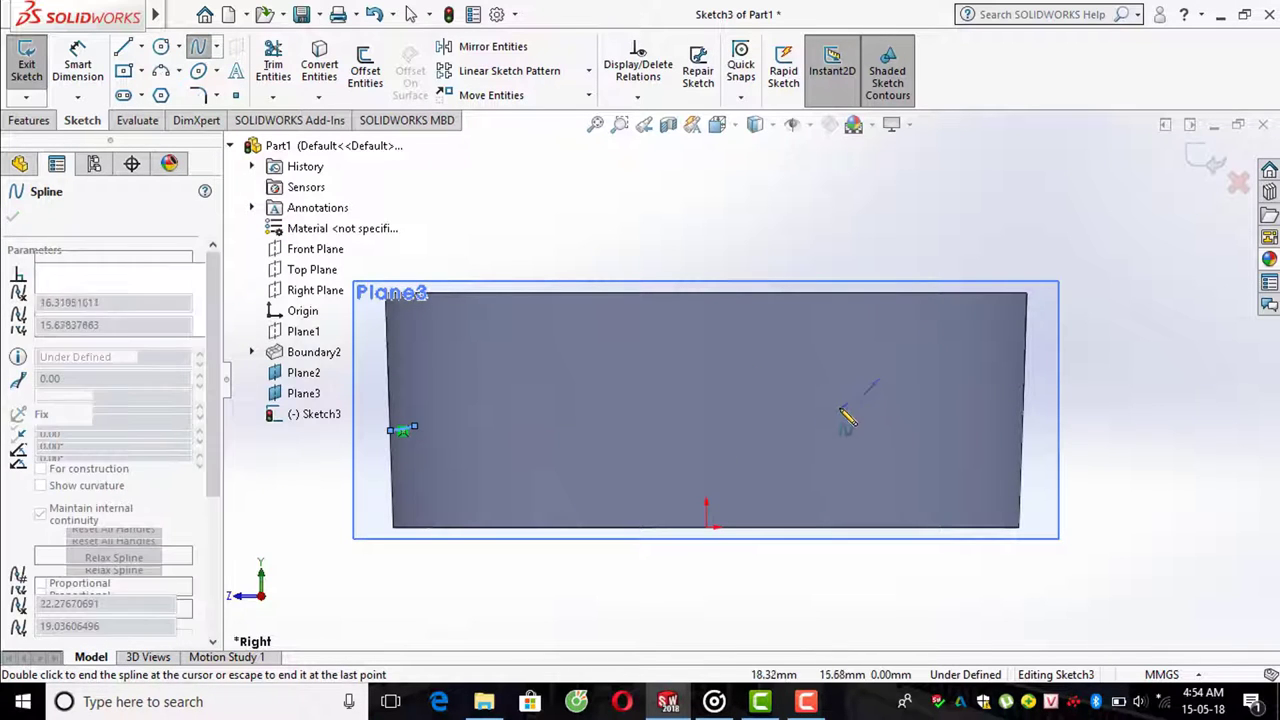
key(Escape)
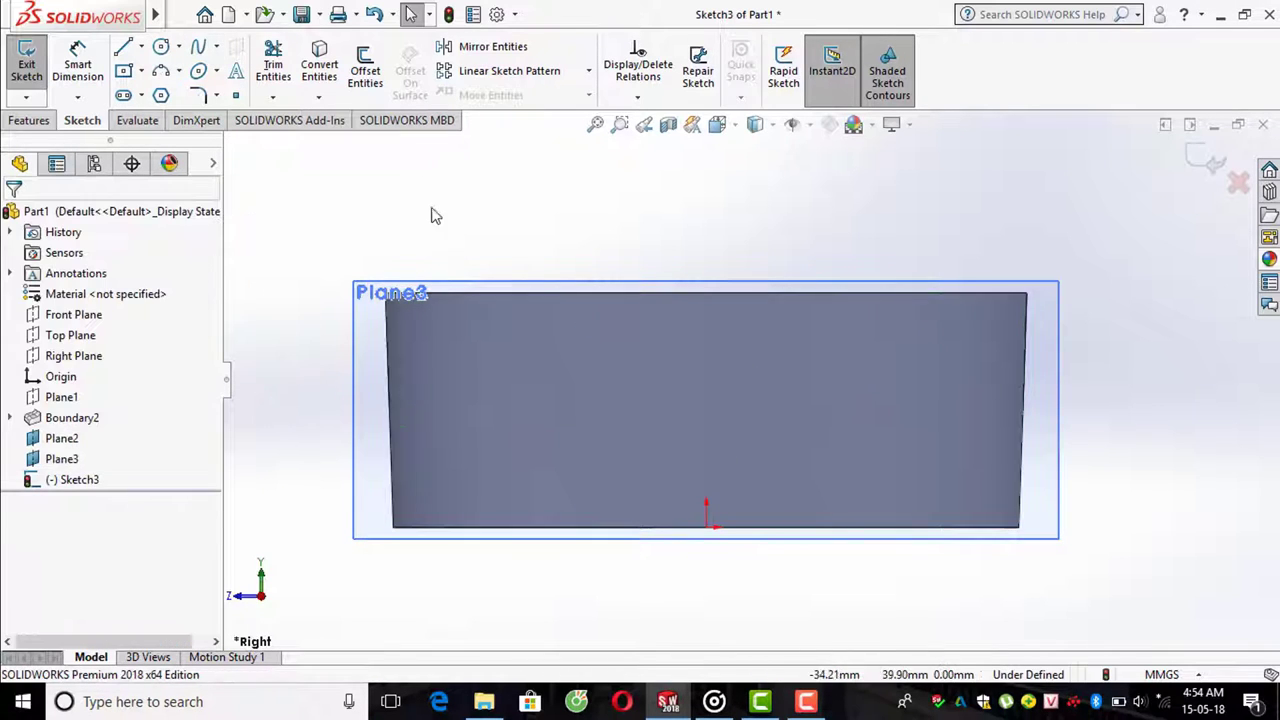
click(198, 50)
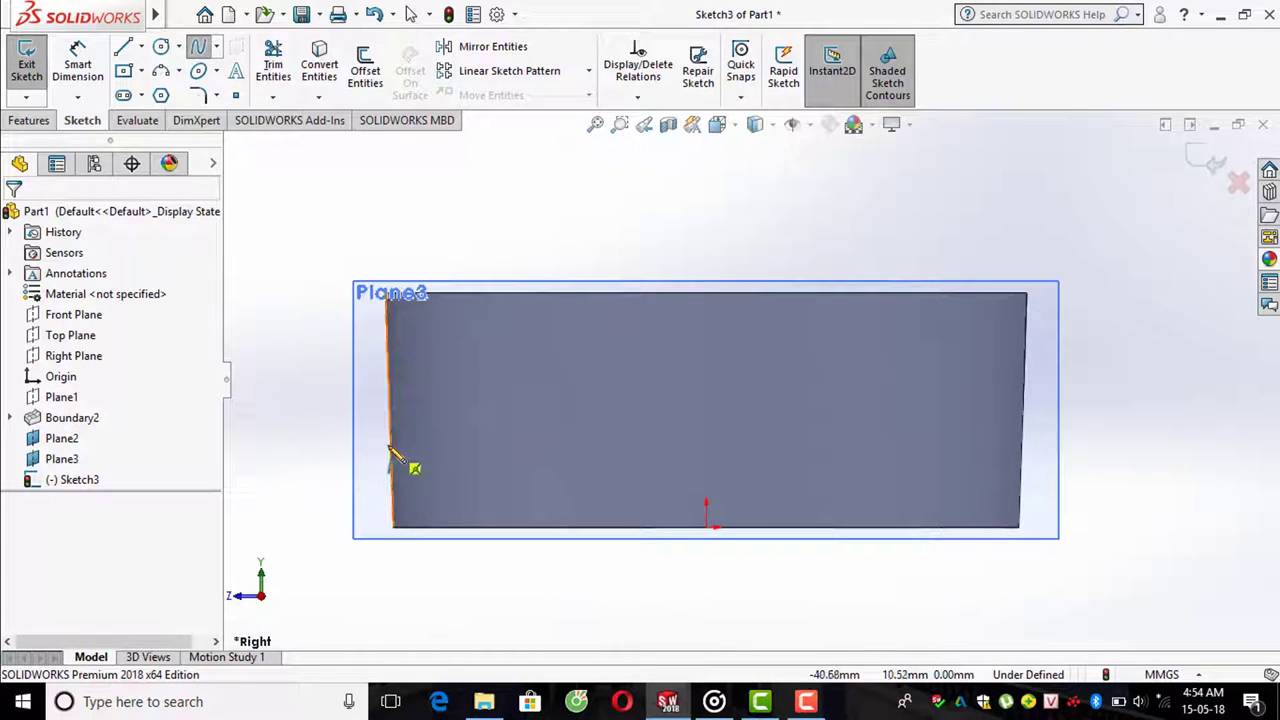
click(392, 446)
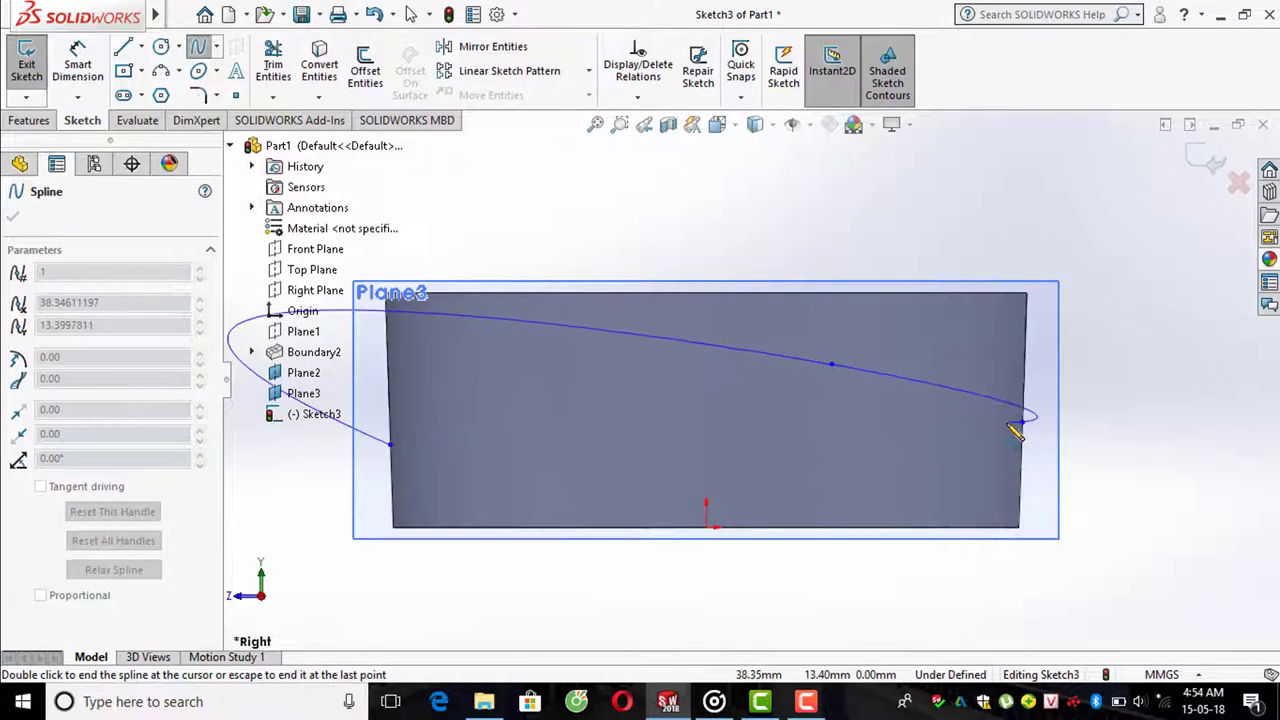
double_click(1015, 426)
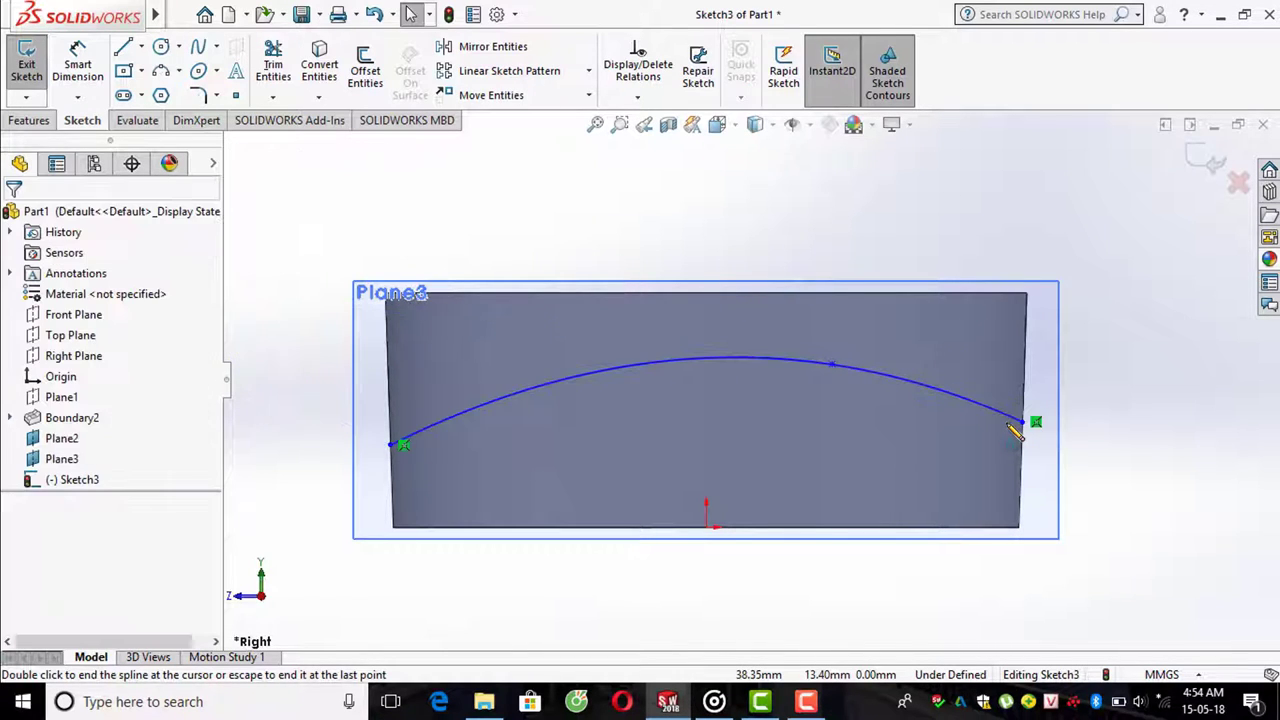
- Dimension the spline's left end 8 mm and right end 10 mm above the bottom edge
click(78, 62)
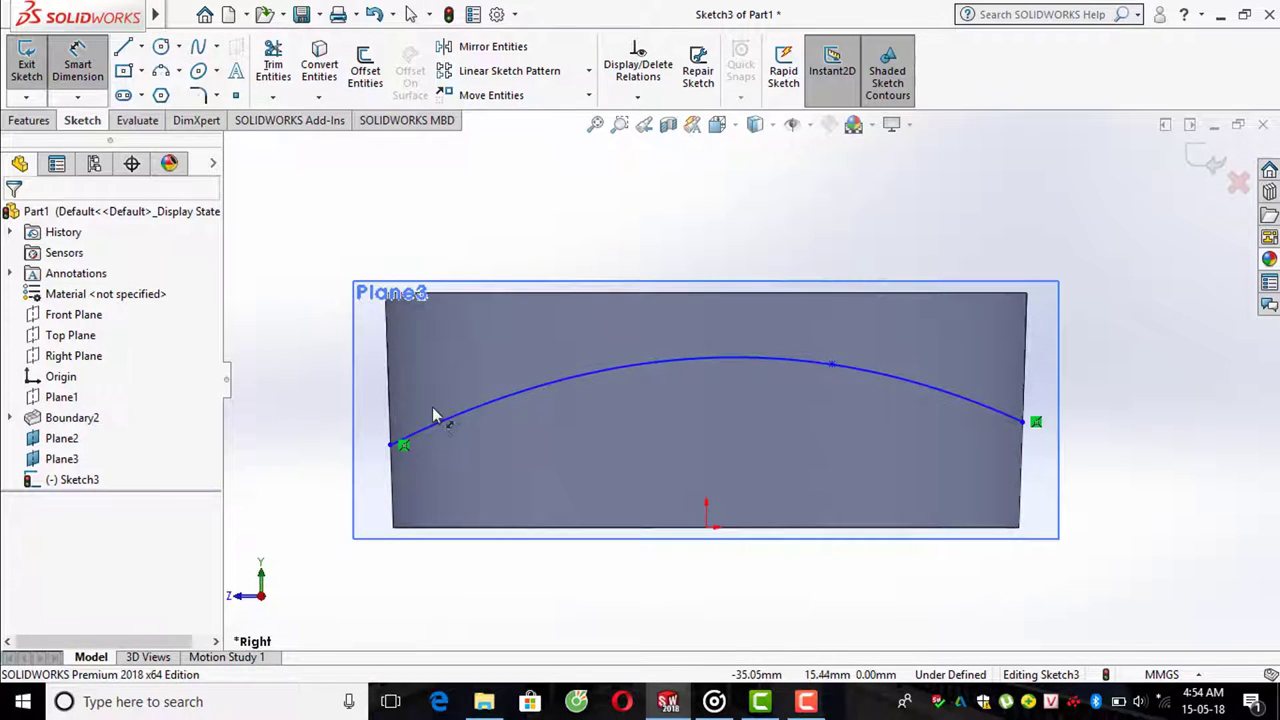
click(391, 446)
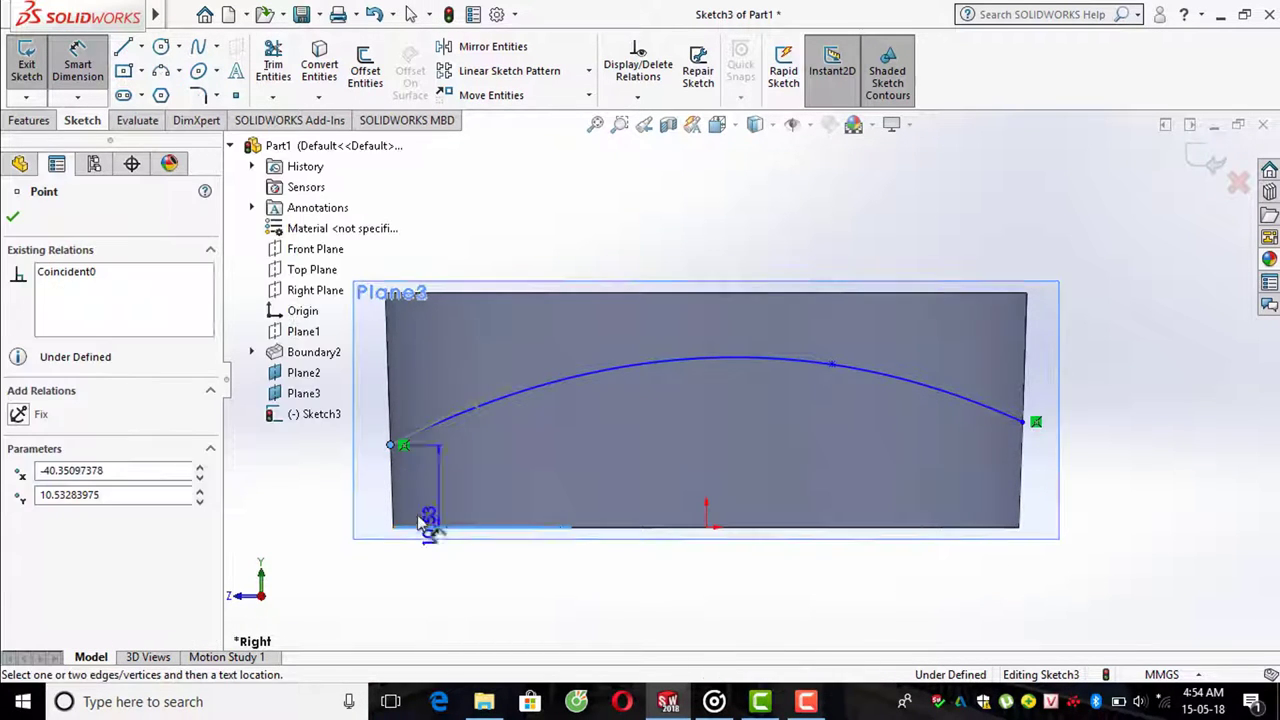
click(430, 527)
click(350, 490)
text(8)
key(Return)
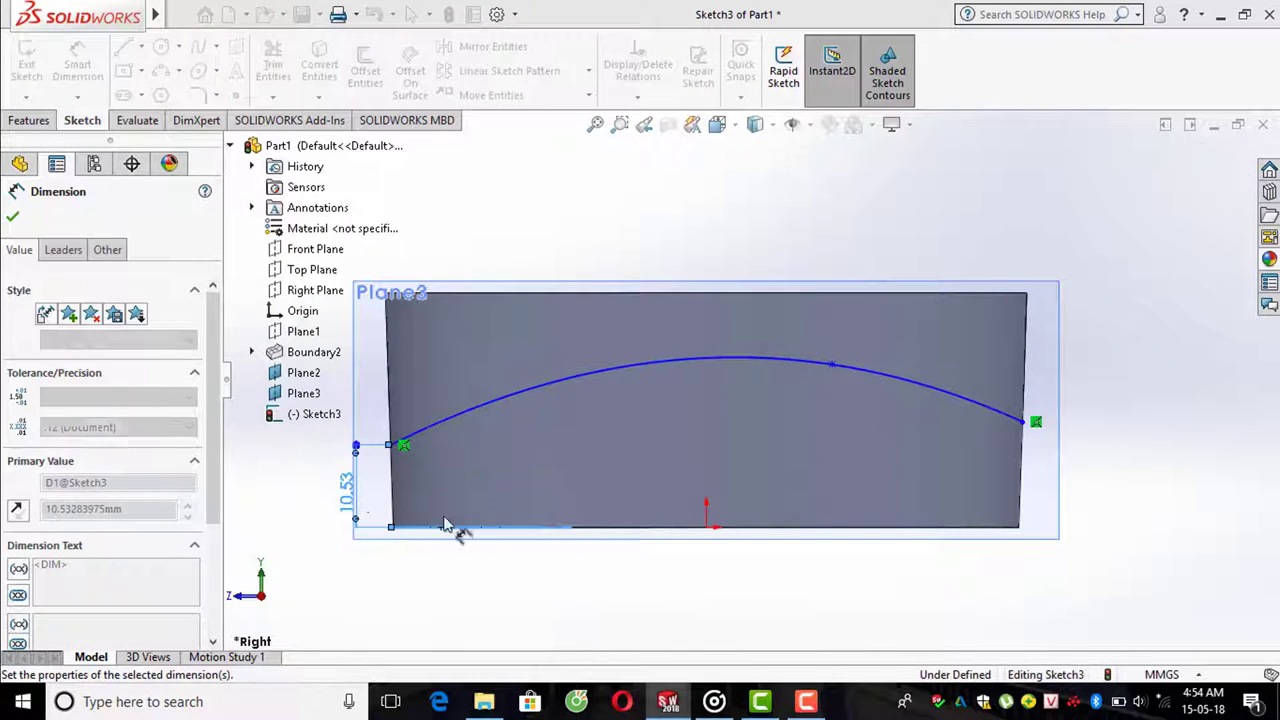
click(1026, 424)
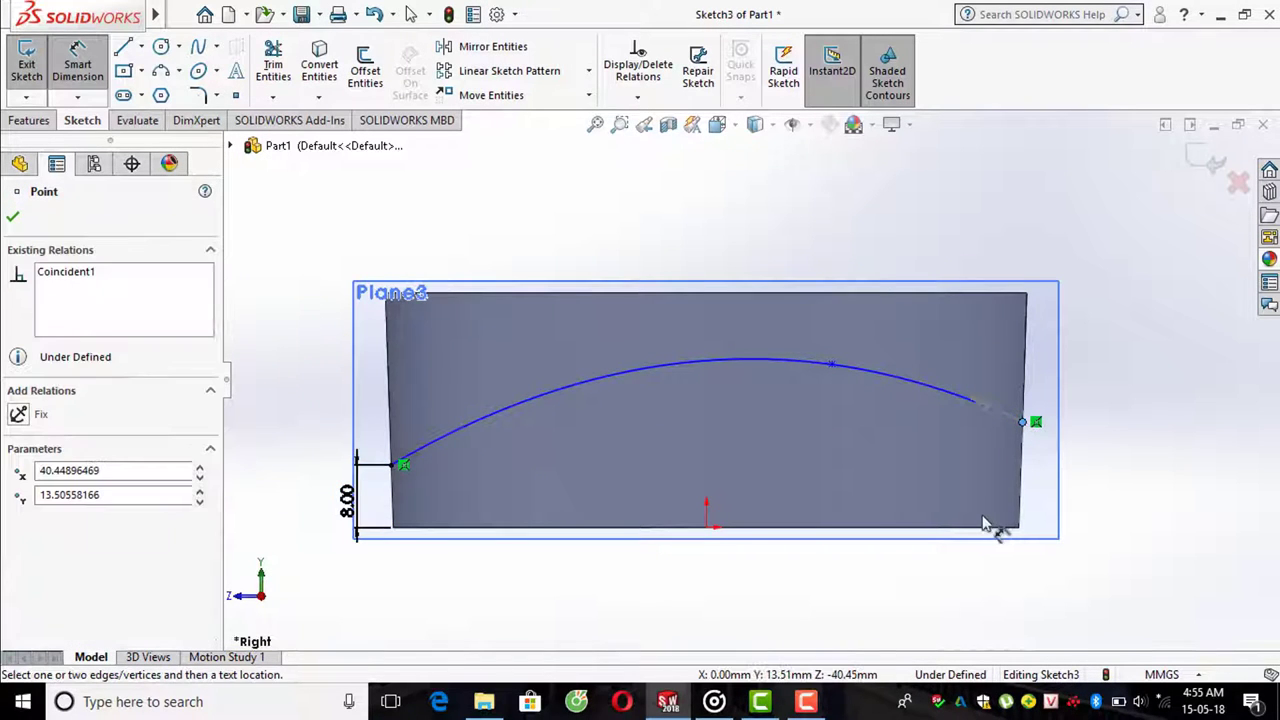
click(994, 528)
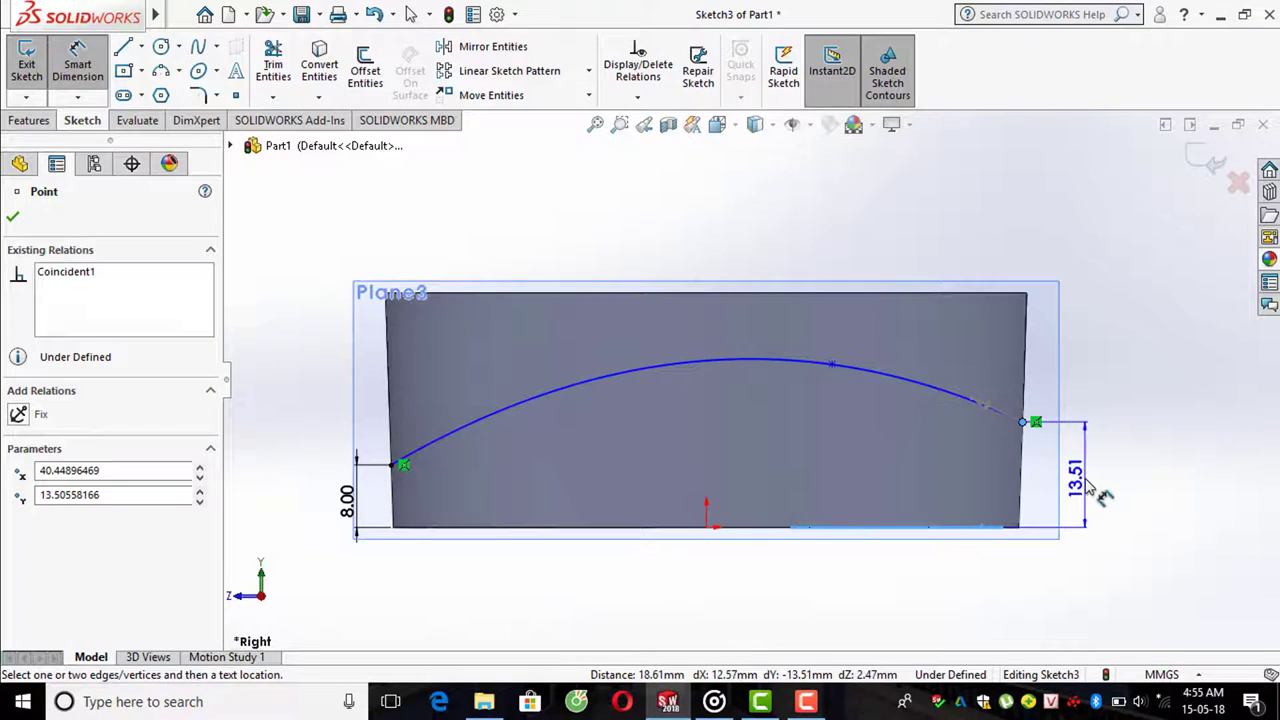
click(1100, 495)
text(10)
key(Return)
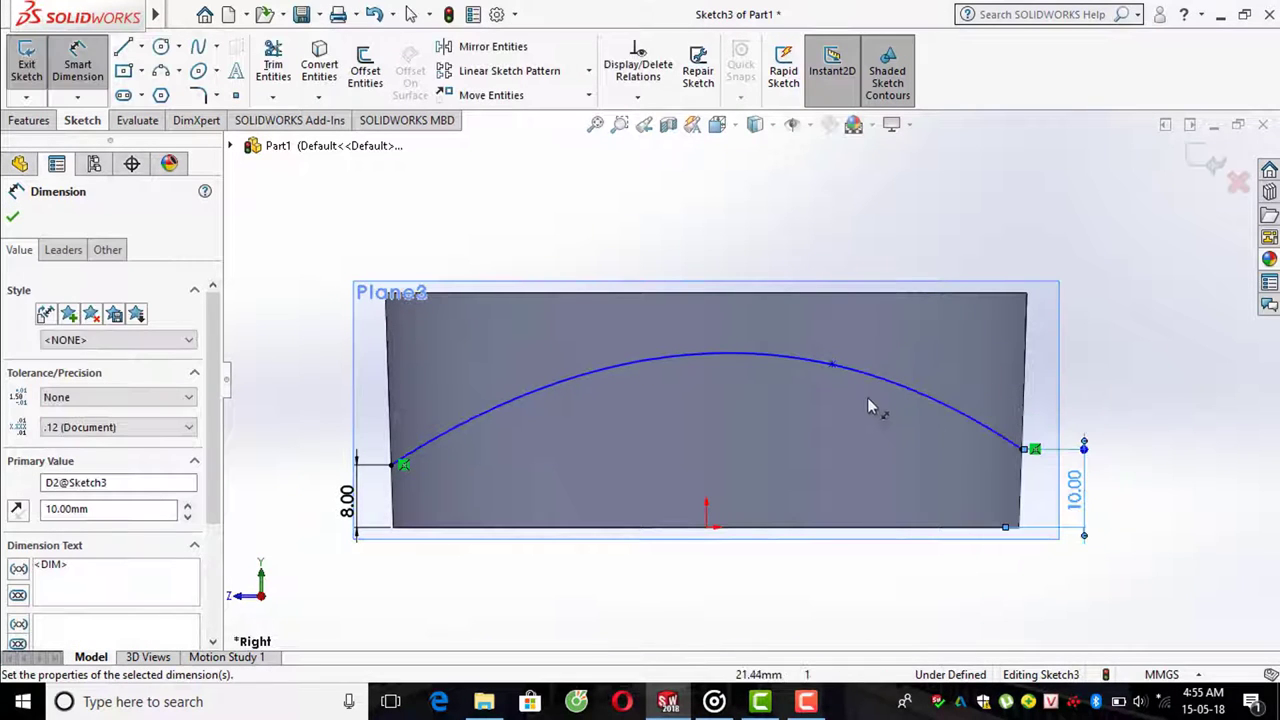
- Dimension the inner spline point 28 mm from the origin and 23 mm up, then exit Sketch3
click(832, 365)
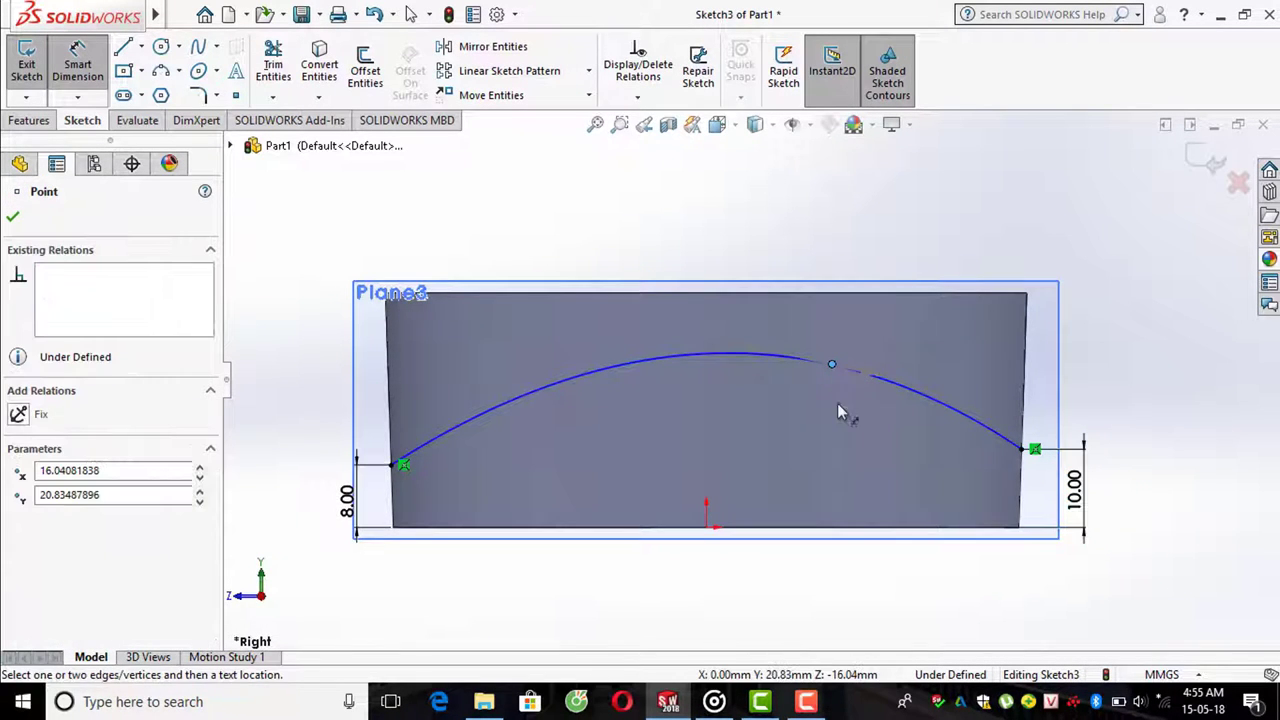
click(705, 530)
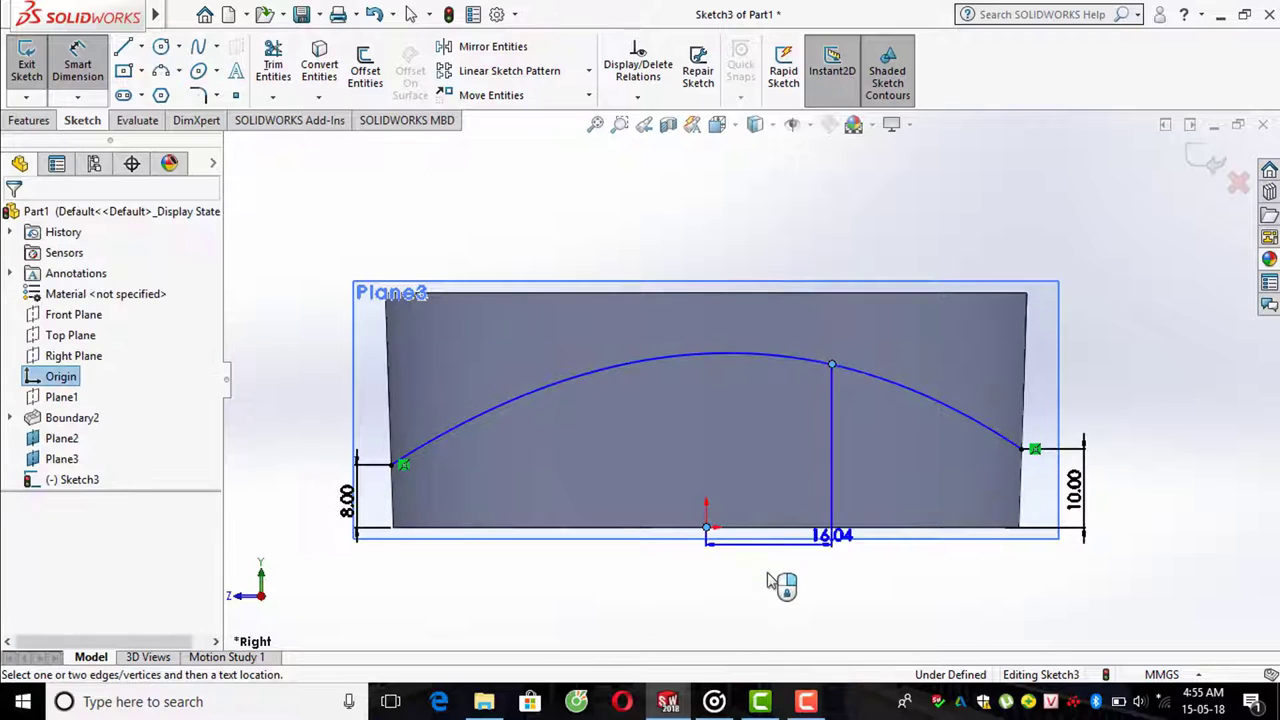
click(798, 600)
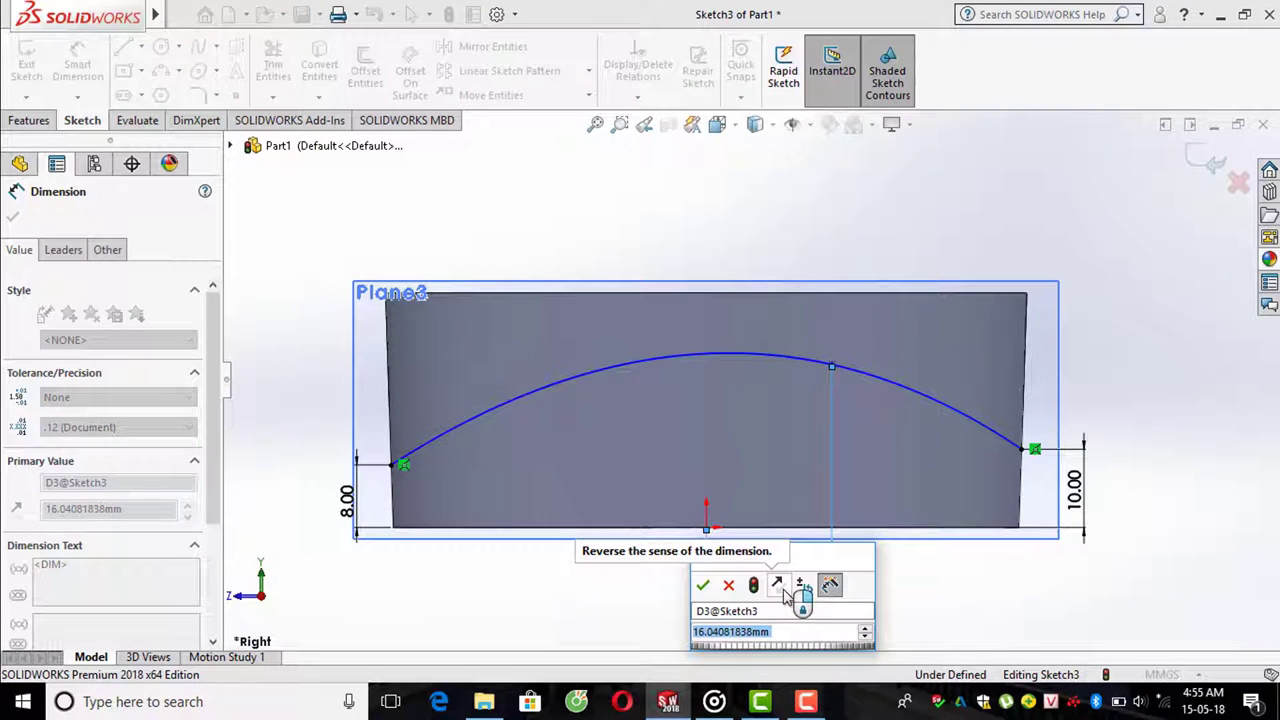
text(28)
key(Return)
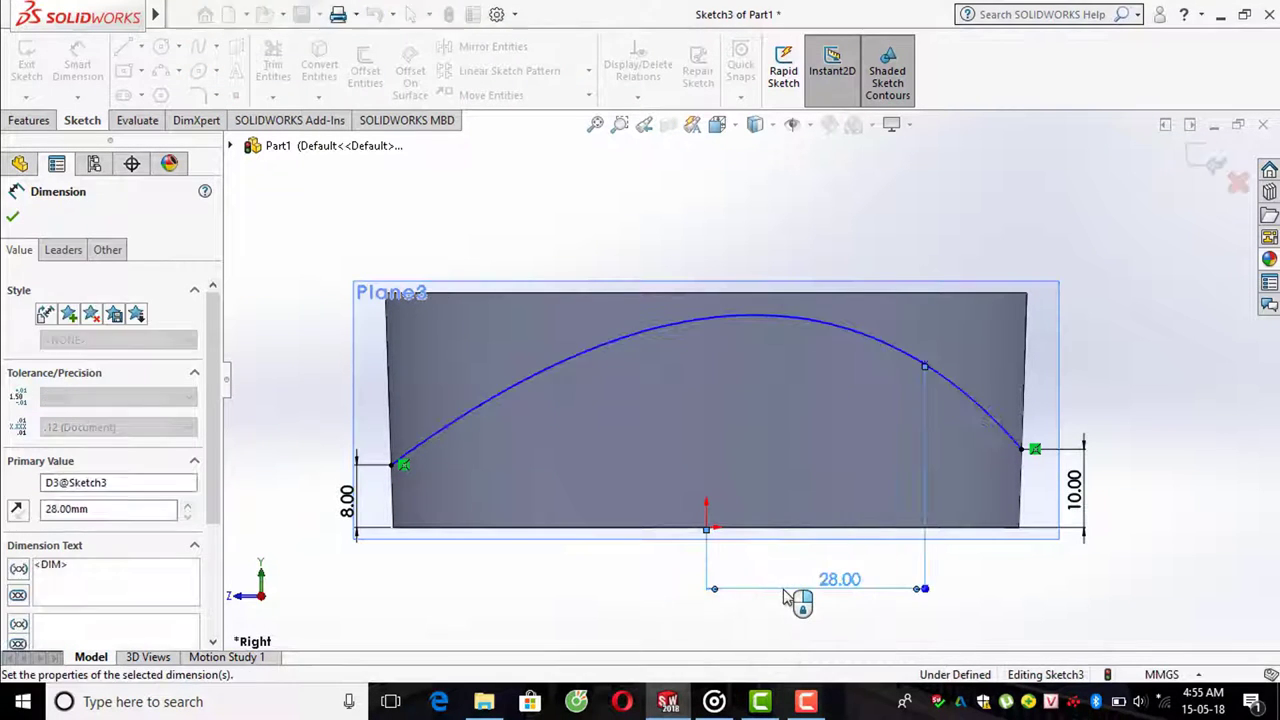
click(925, 365)
click(985, 533)
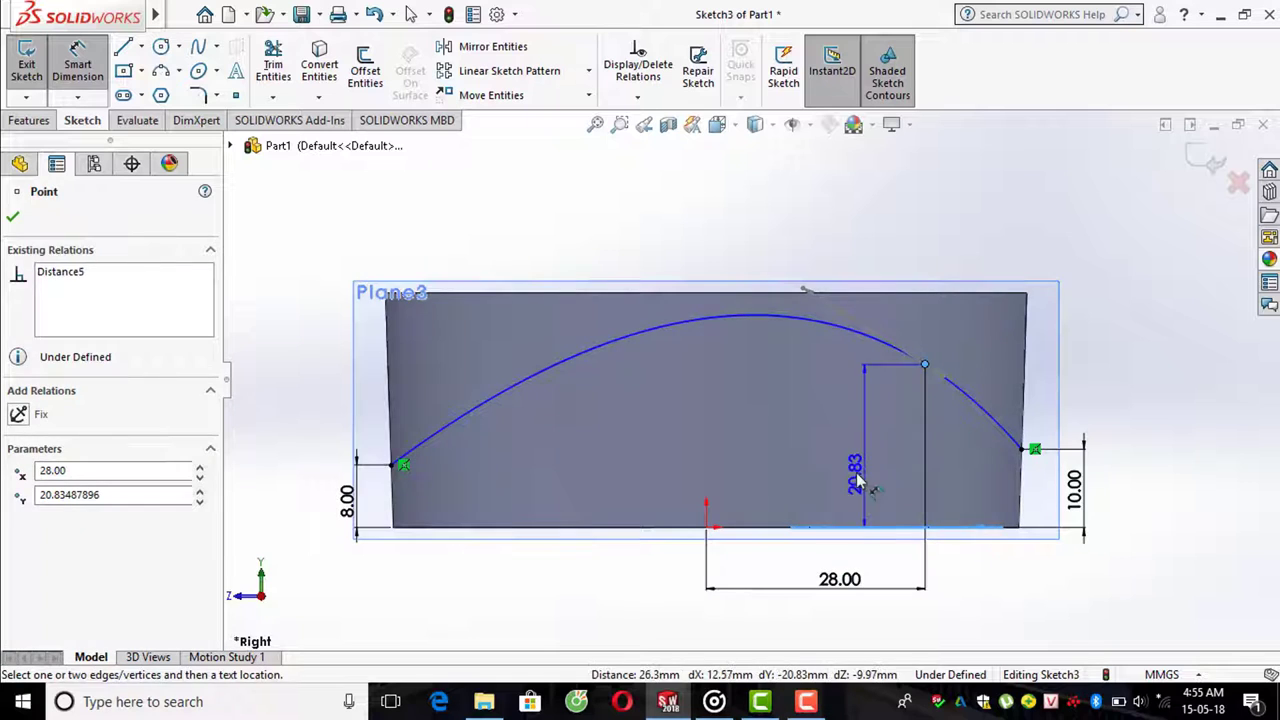
click(852, 482)
text(23)
key(Return)
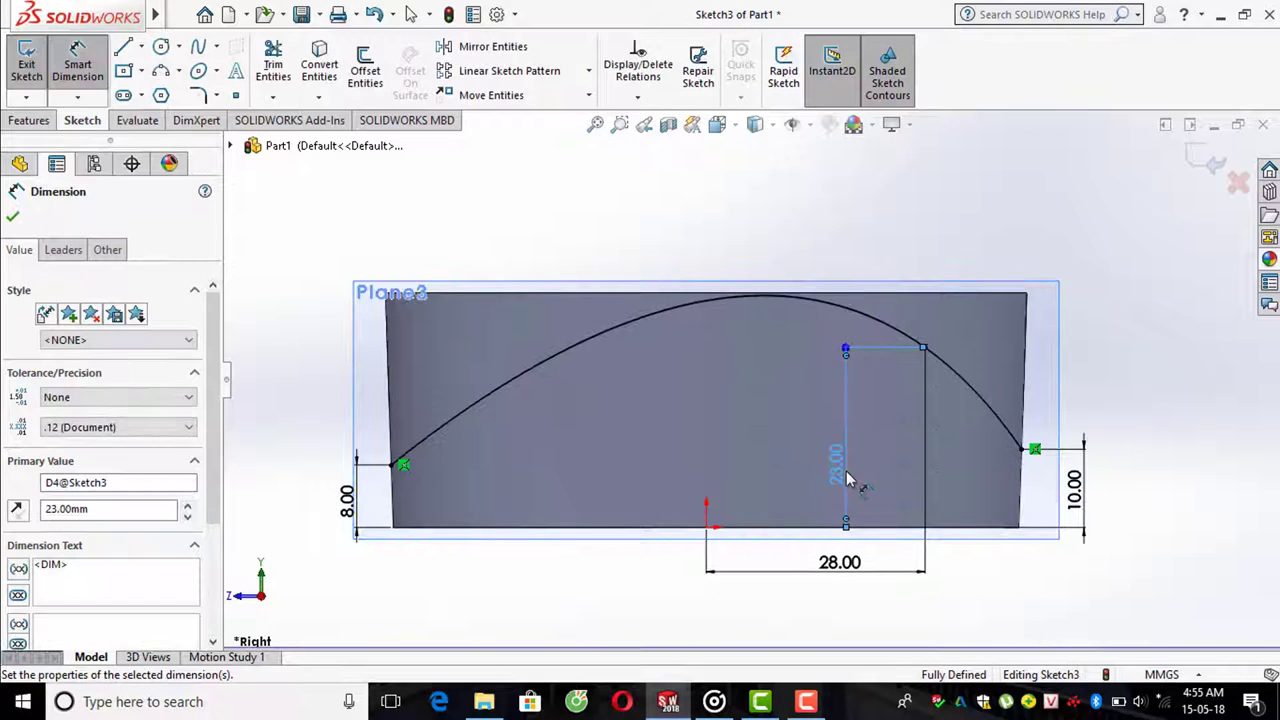
click(1206, 165)
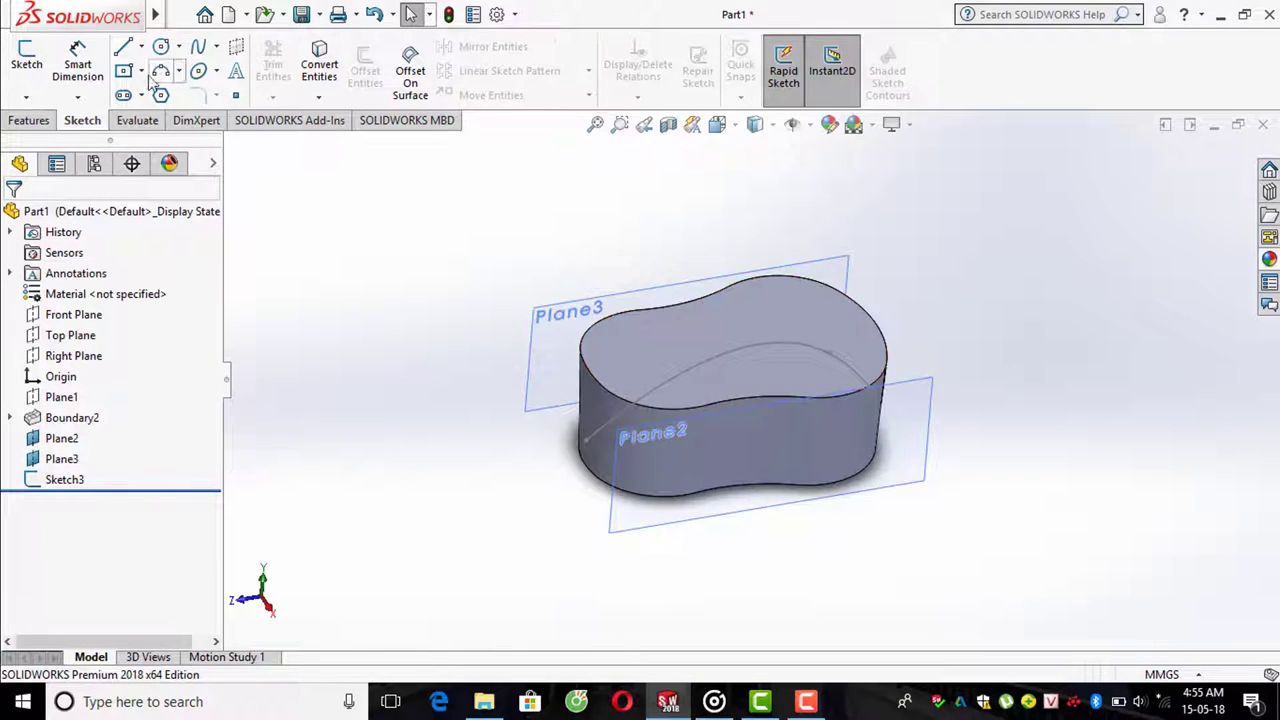
- Start a sketch on Plane2, view it Normal To and switch to Hidden Lines Visible
click(30, 55)
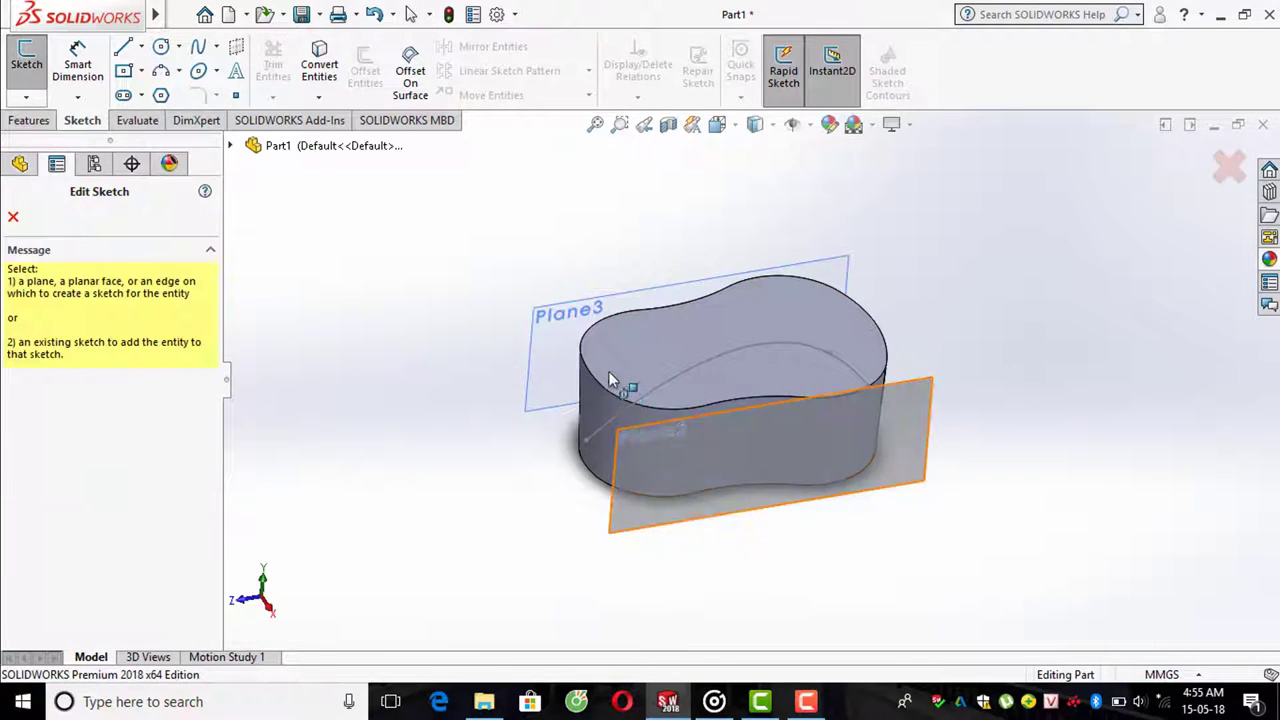
click(918, 435)
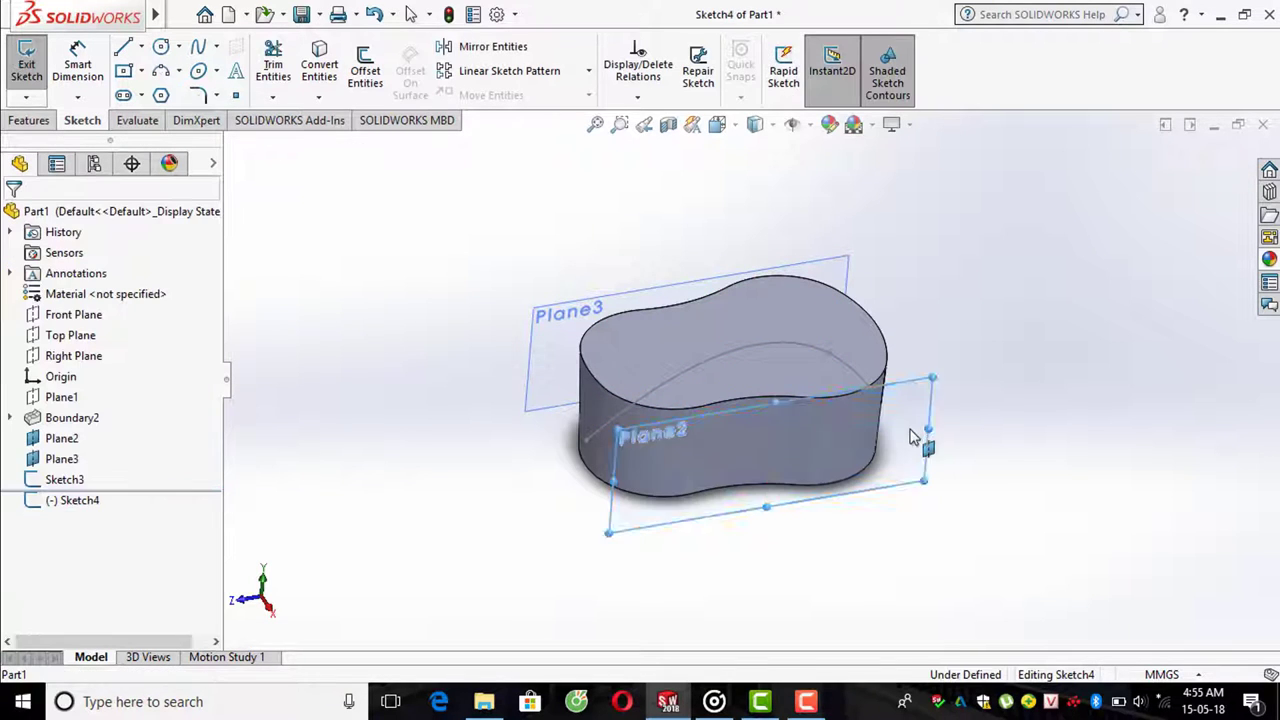
key(ctrl+8)
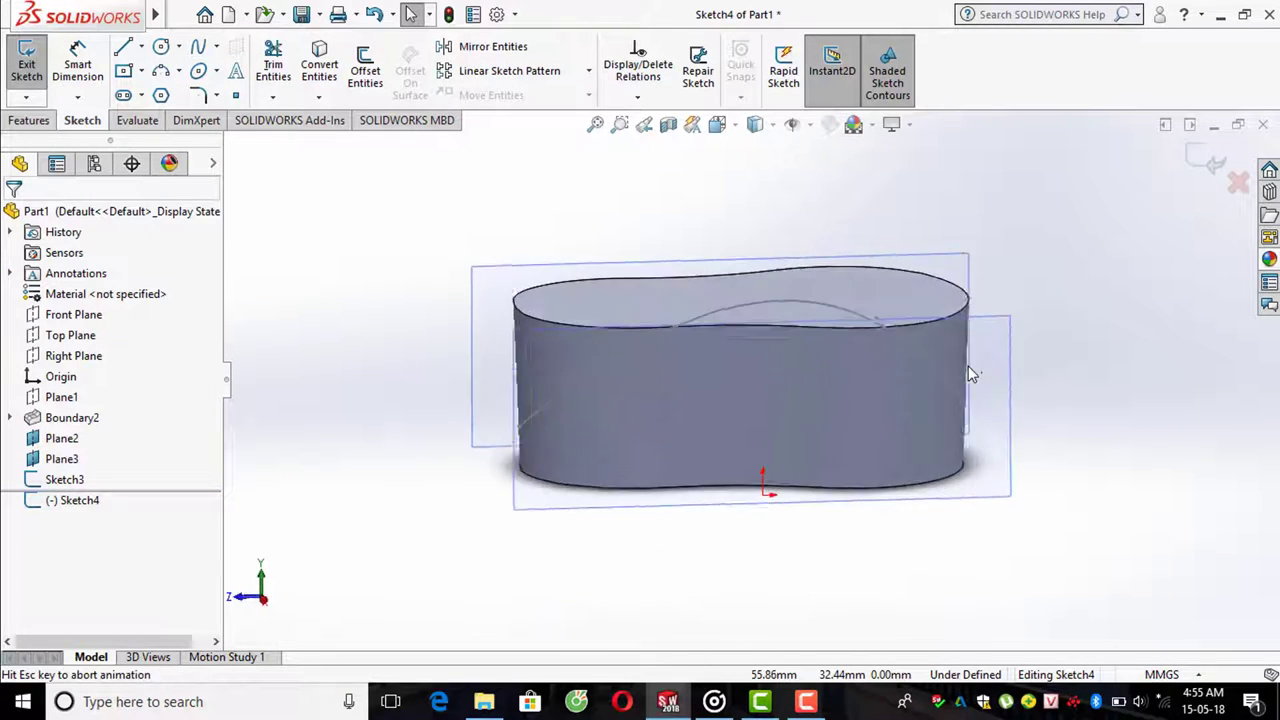
click(755, 126)
click(758, 228)
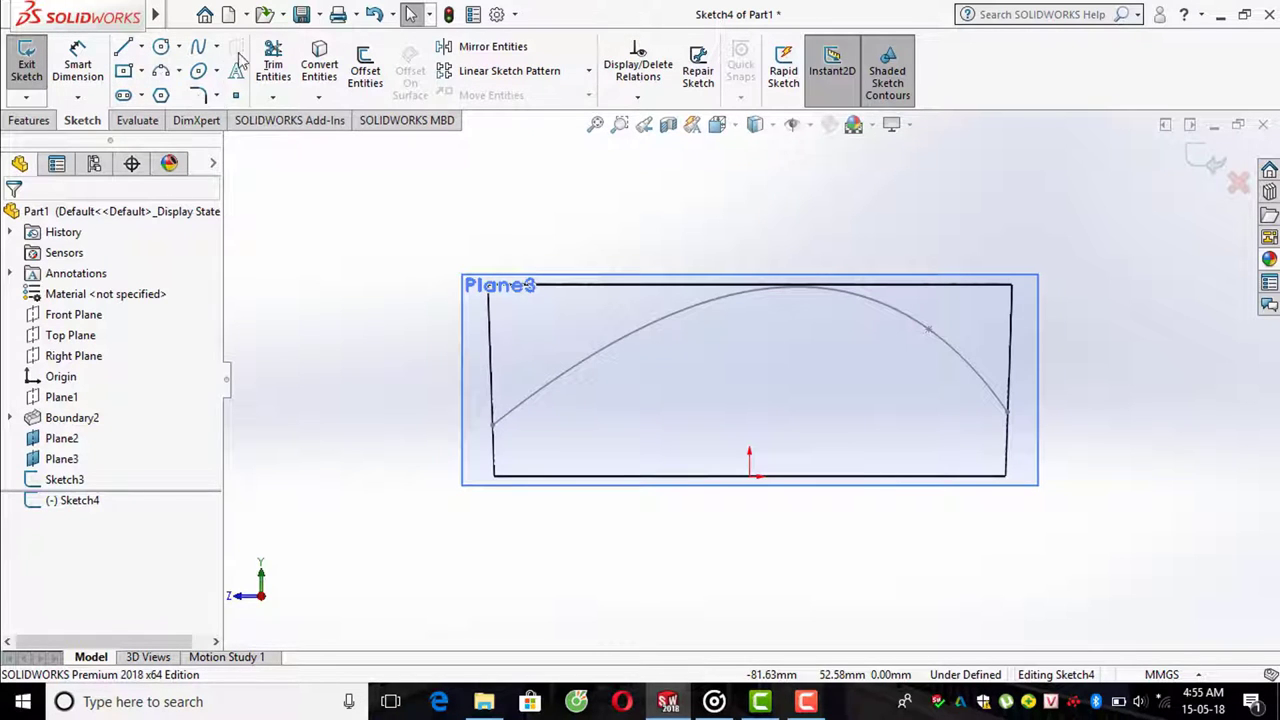
- Draw a three-point spline from the rectangle's left edge to its right edge
click(198, 46)
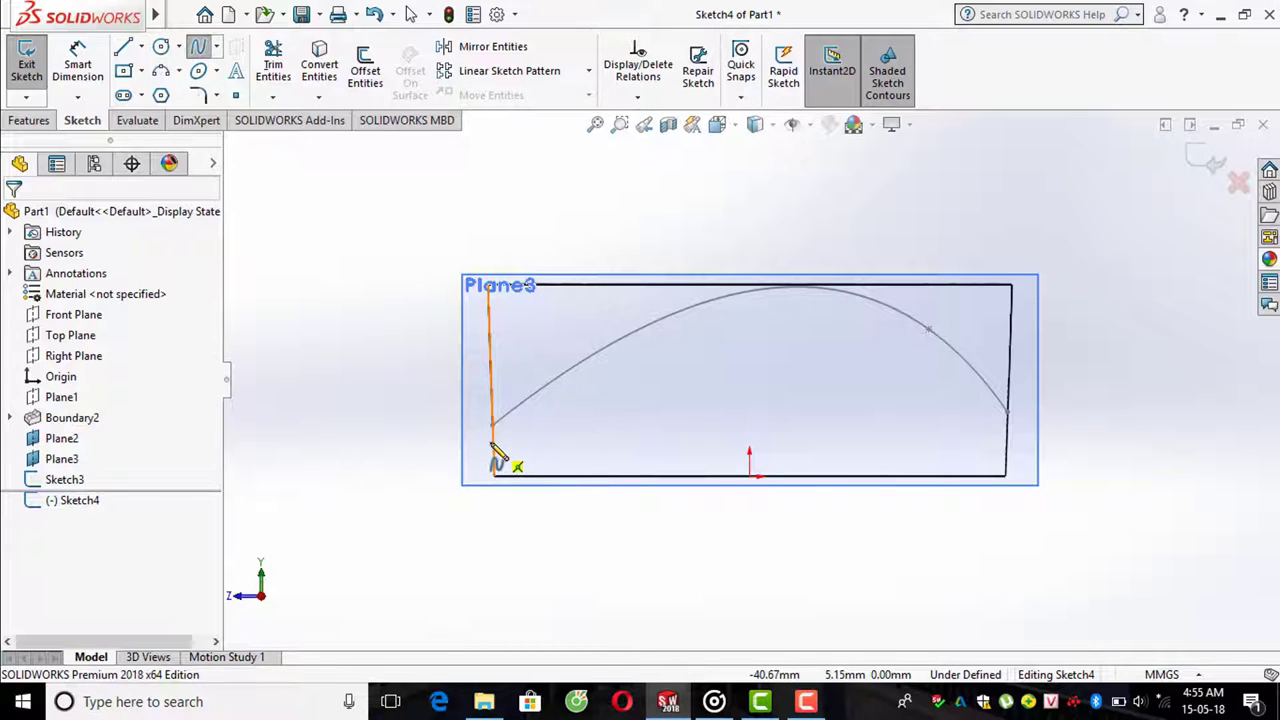
click(492, 441)
click(888, 375)
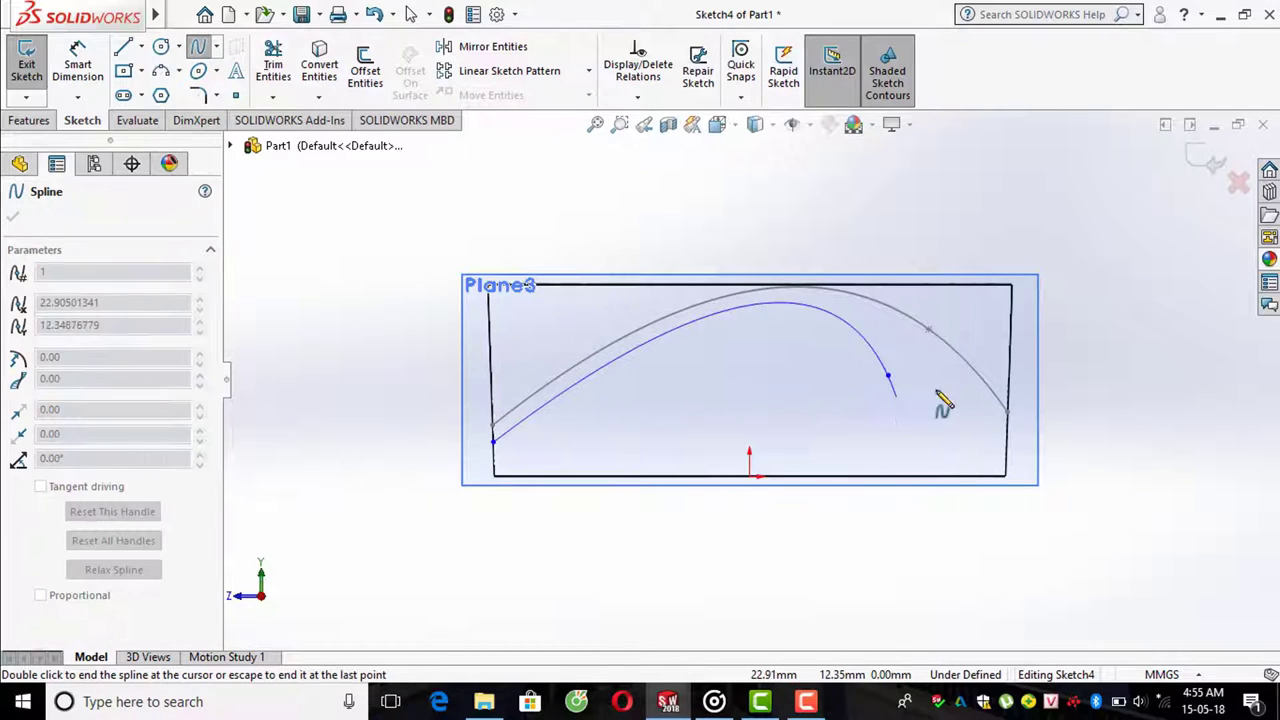
click(1006, 446)
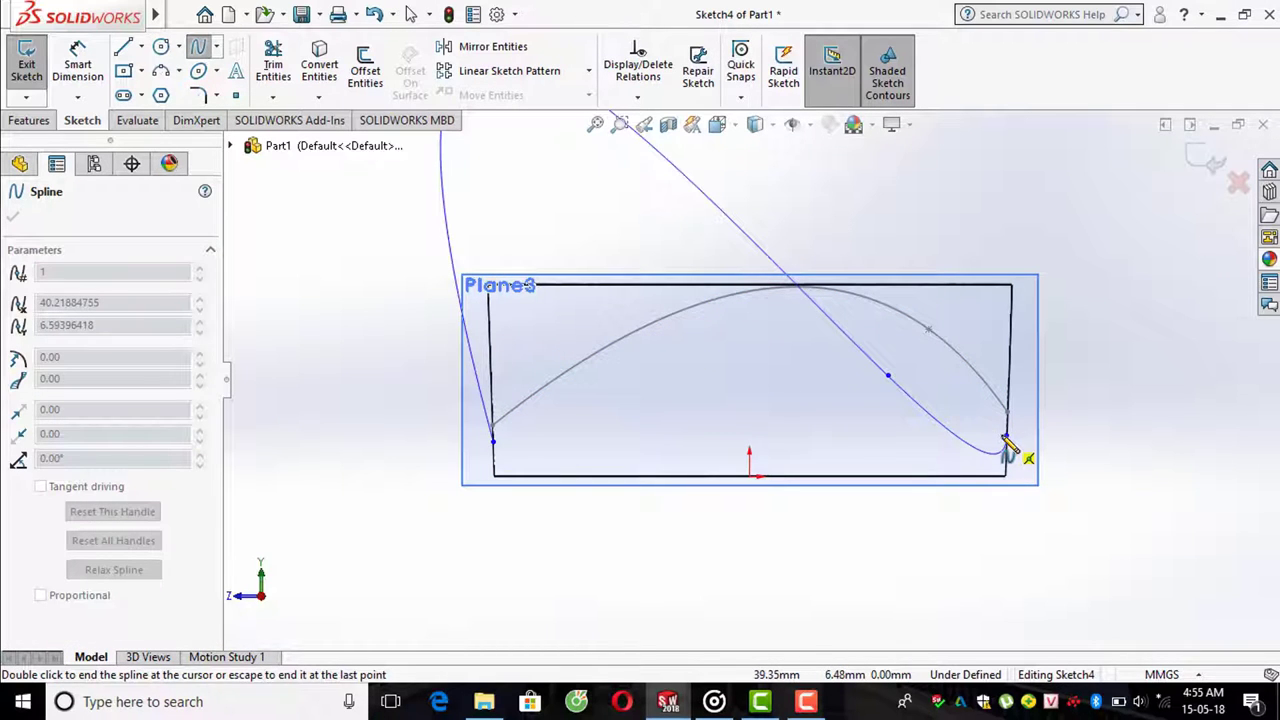
double_click(1006, 446)
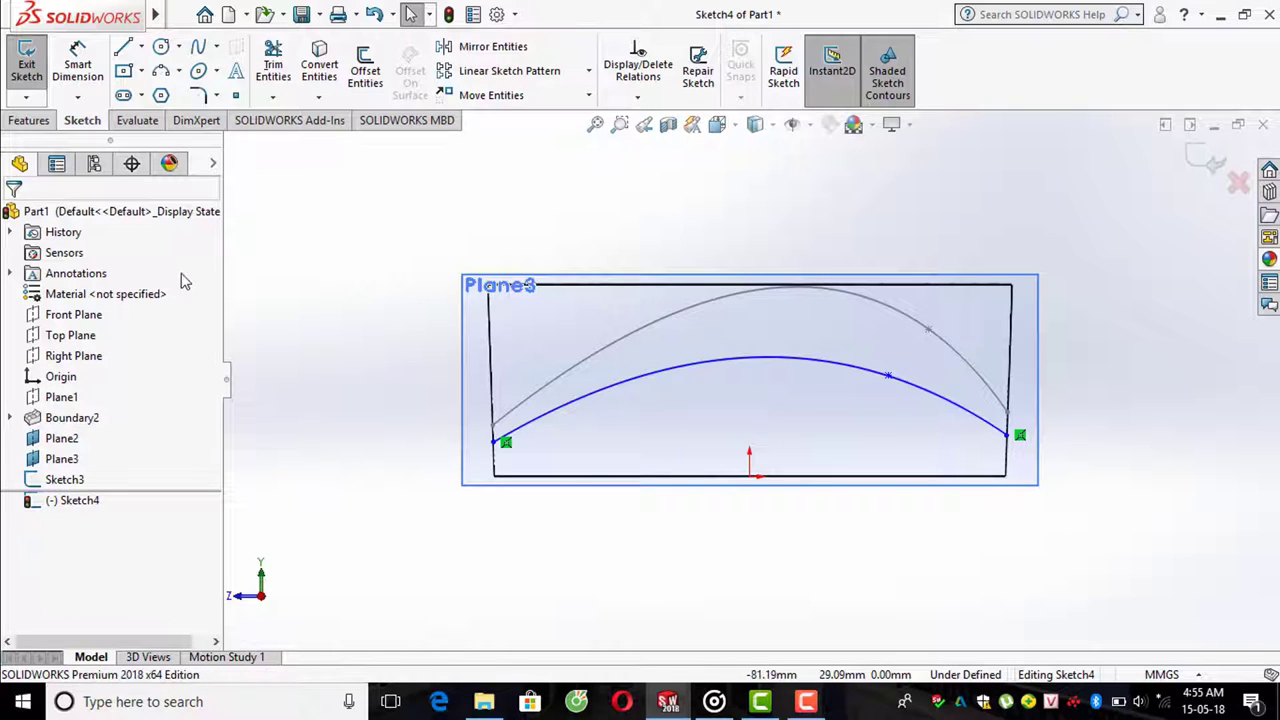
- Dimension the spline's left end 6 mm and right end 8 mm above the bottom line
click(78, 62)
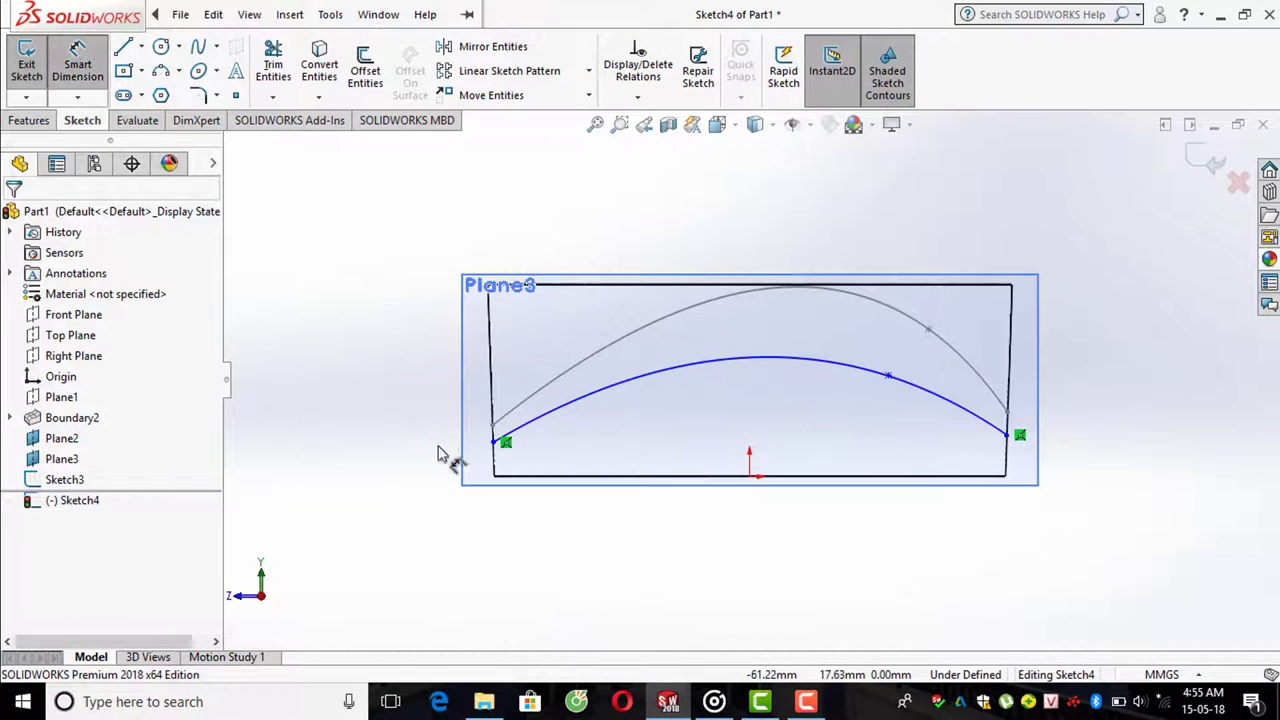
click(491, 442)
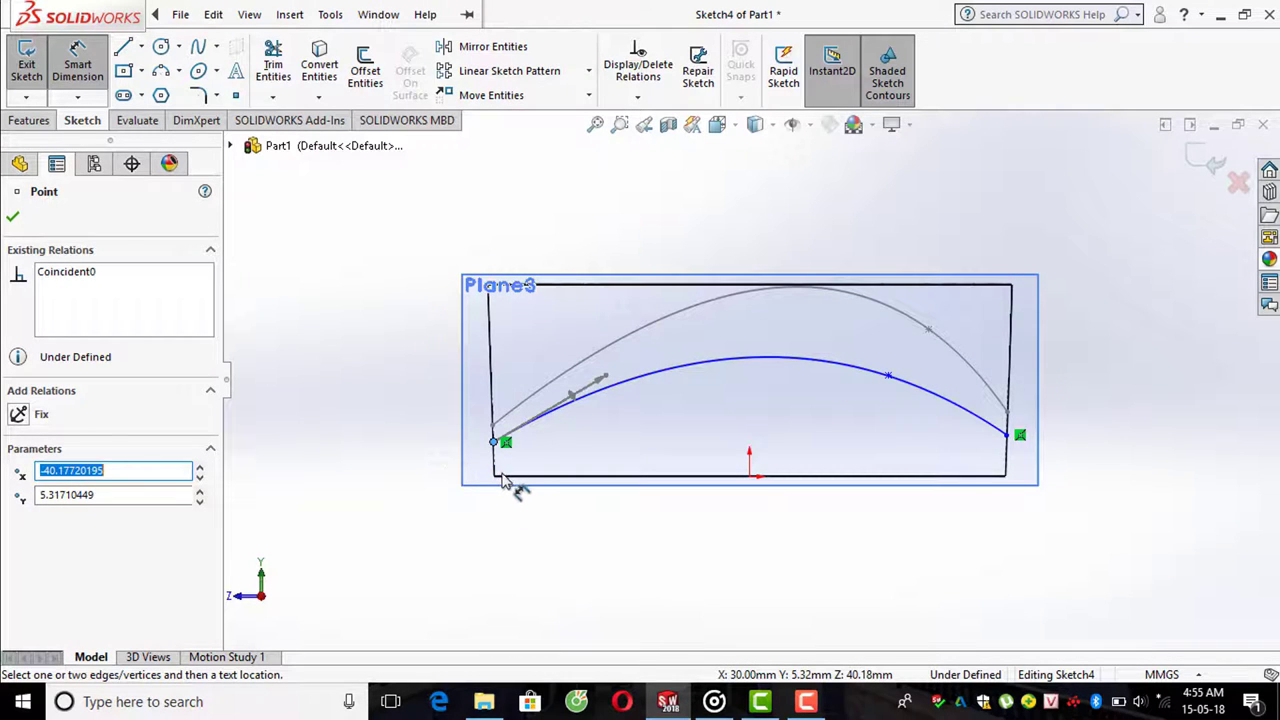
click(505, 477)
click(457, 477)
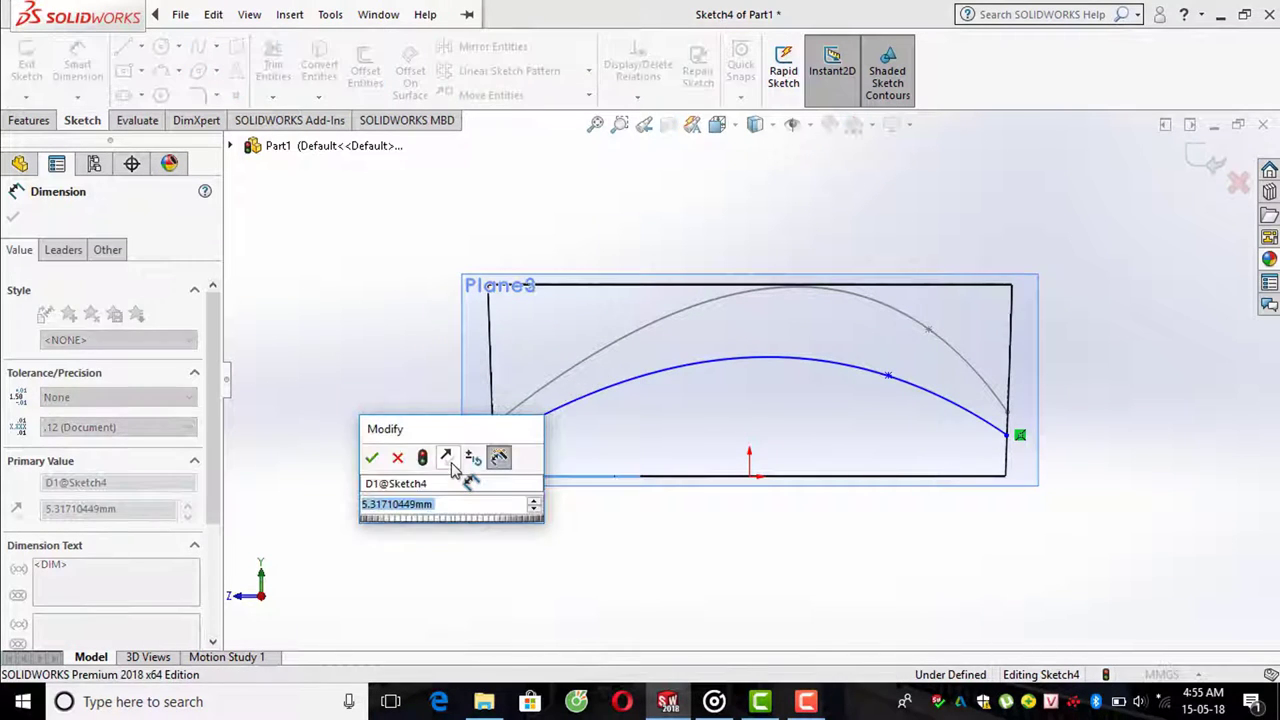
text(6)
key(Return)
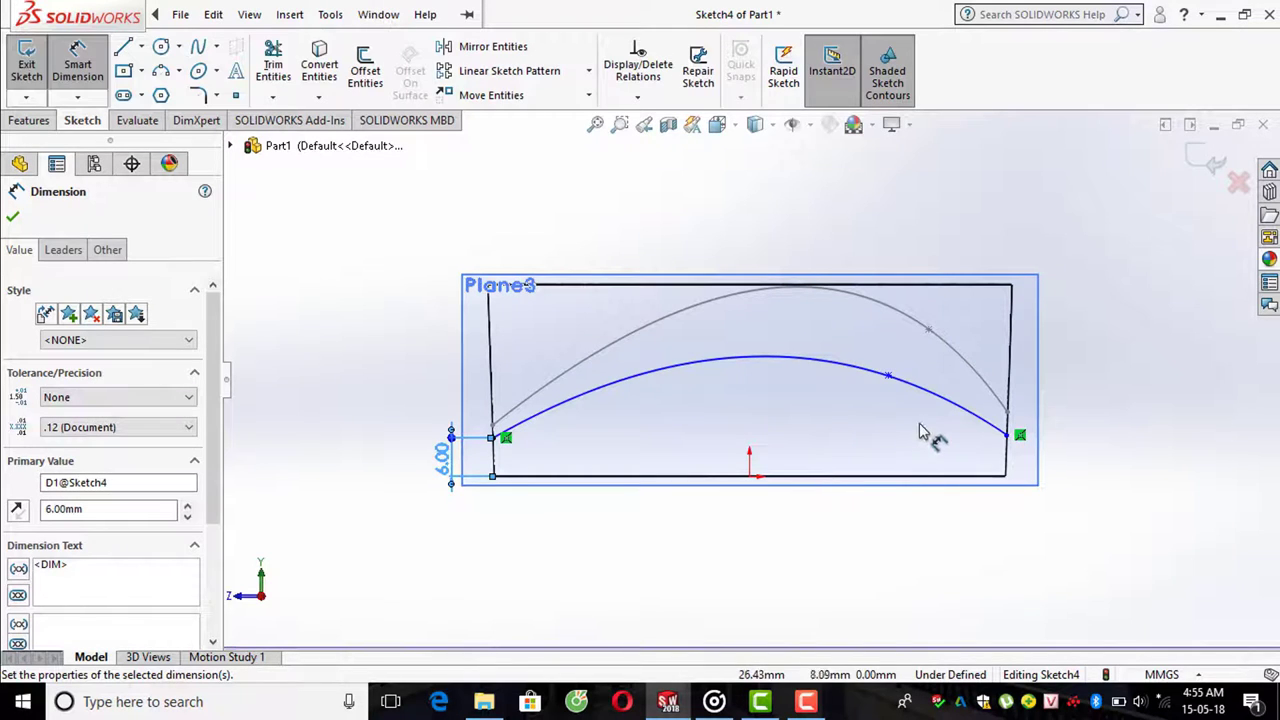
click(1007, 437)
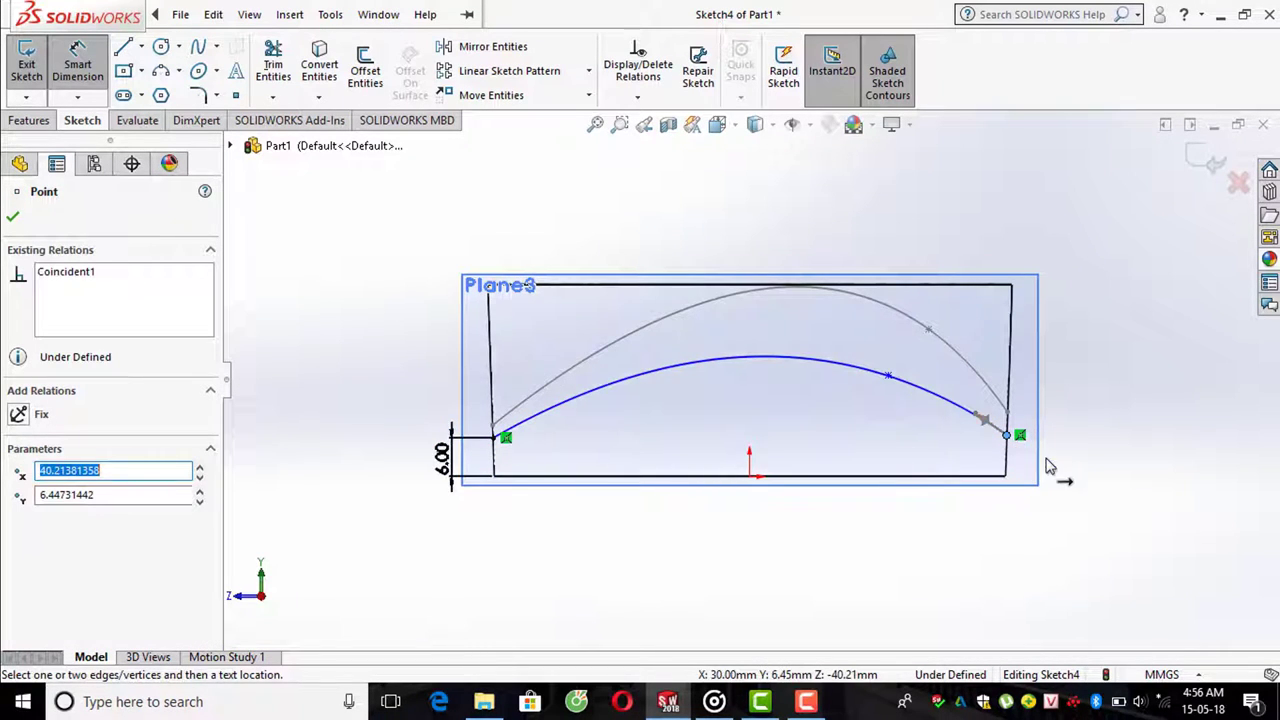
click(955, 477)
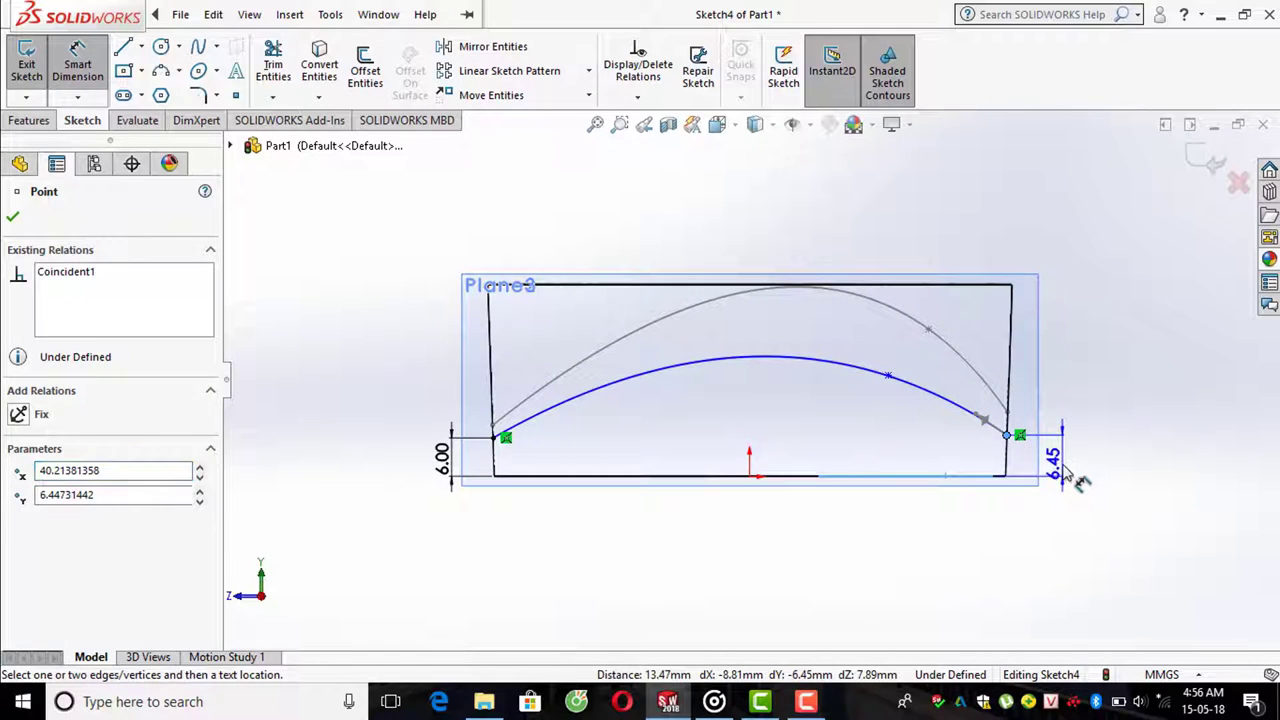
click(1063, 467)
text(8)
click(982, 460)
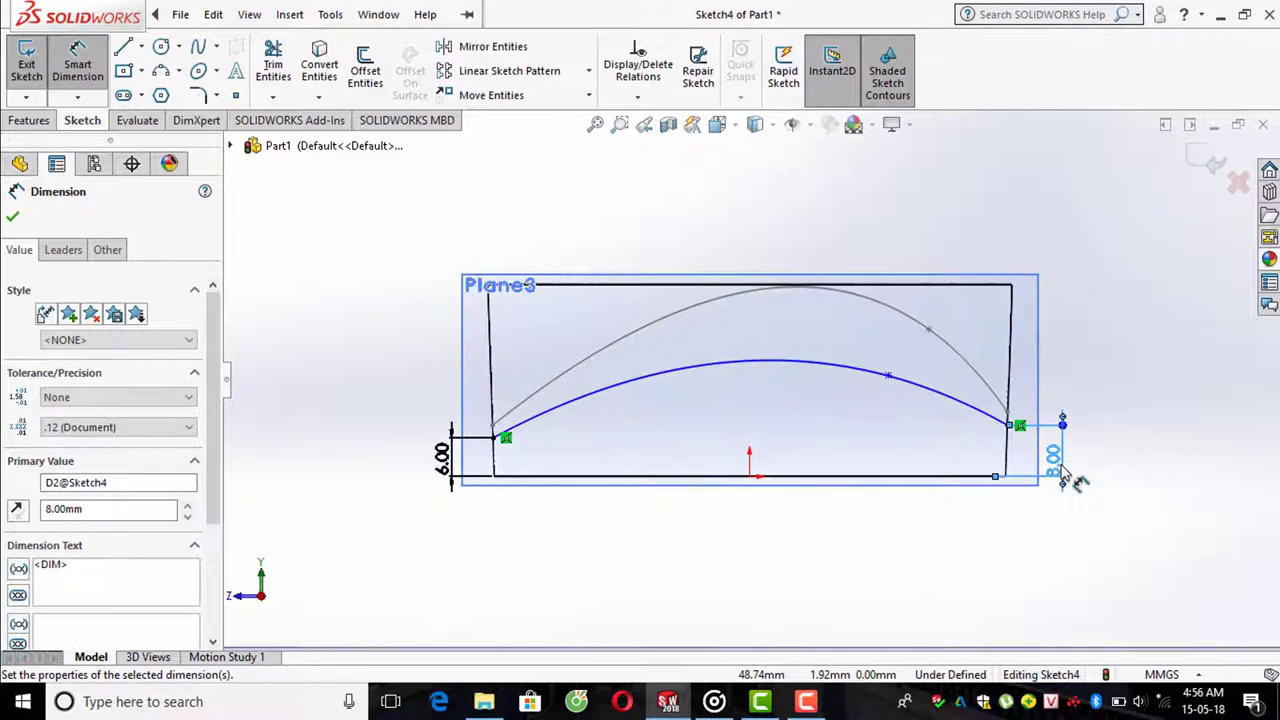
- Locate the spline's inner point 20 mm above the bottom line and 20 mm from the origin
click(888, 376)
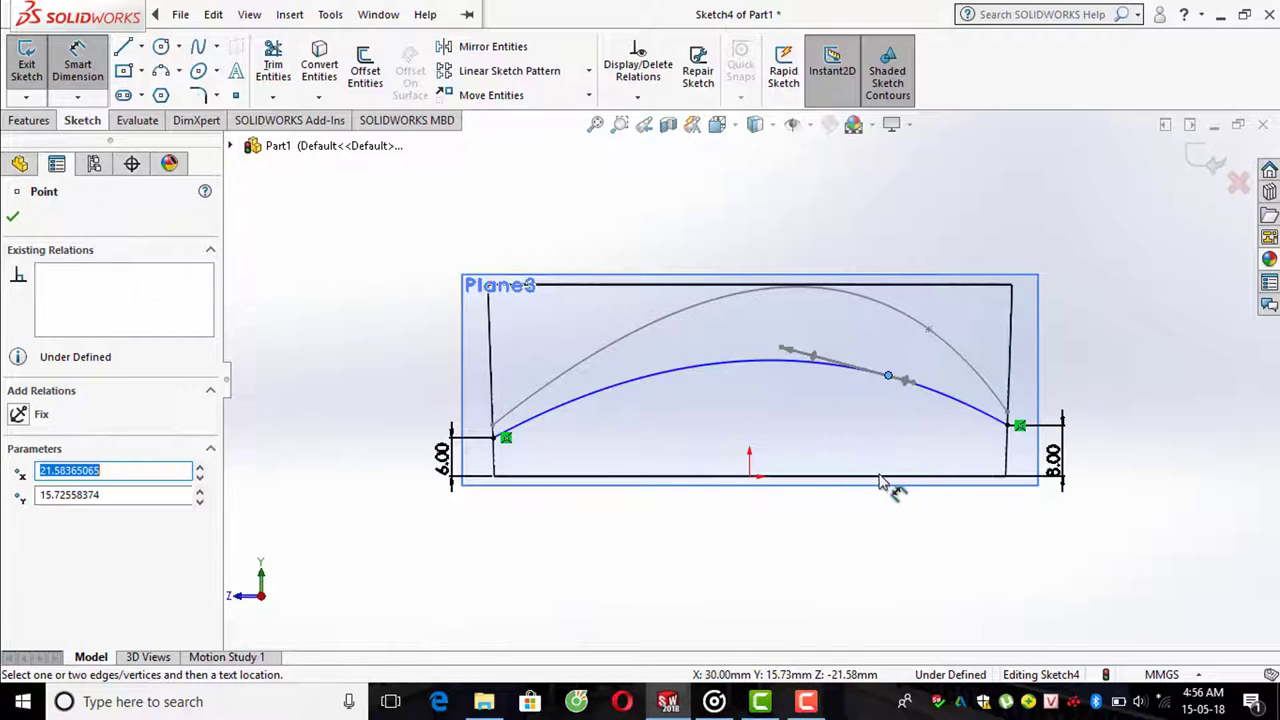
click(880, 478)
click(868, 450)
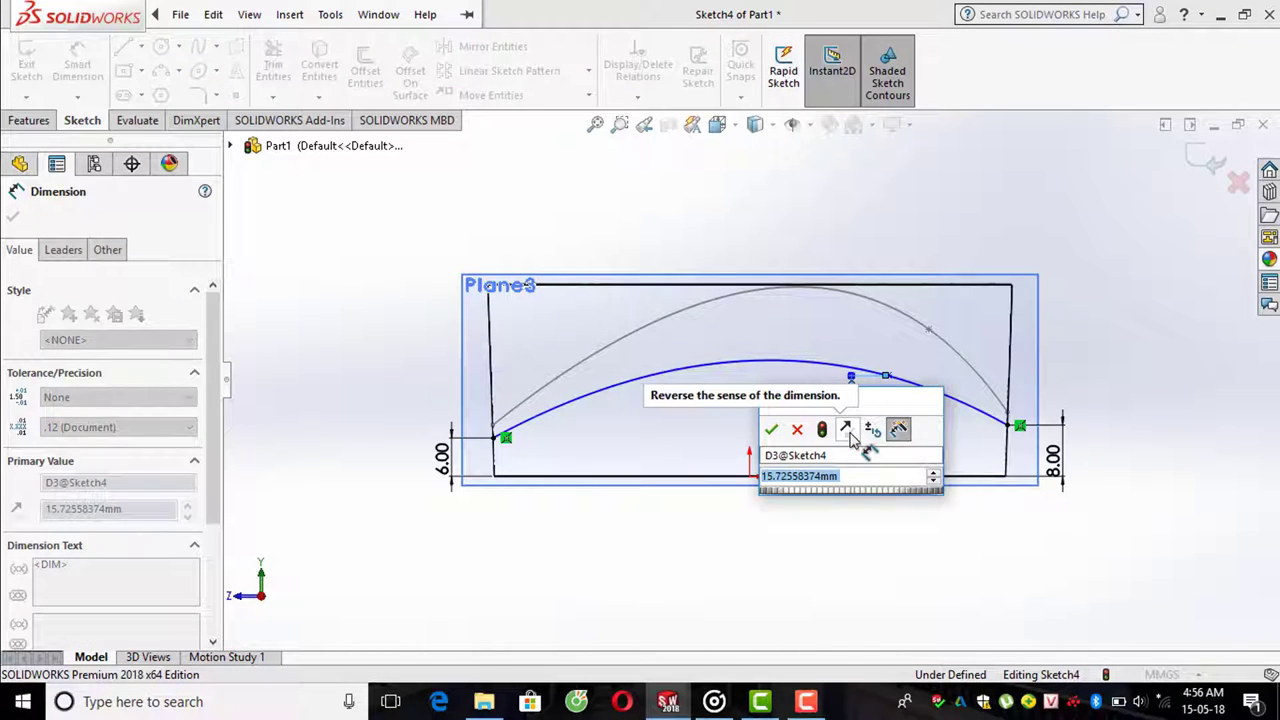
text(20)
key(Return)
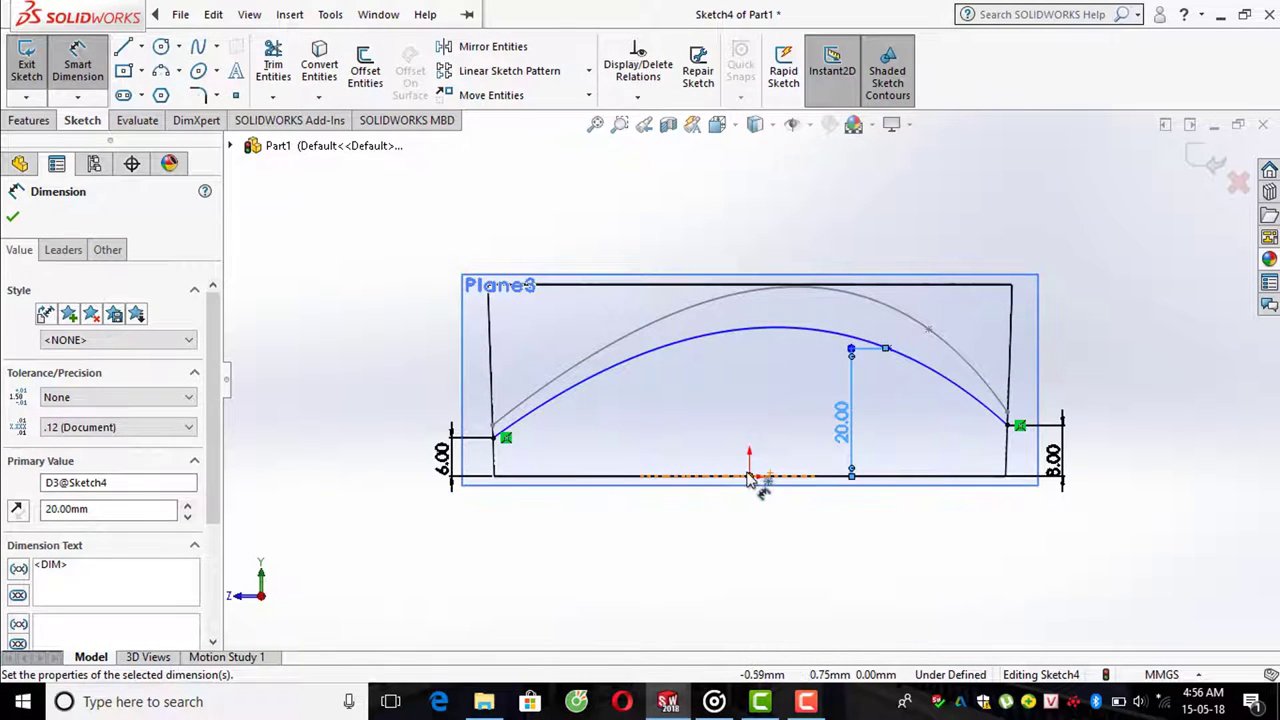
click(748, 478)
click(888, 350)
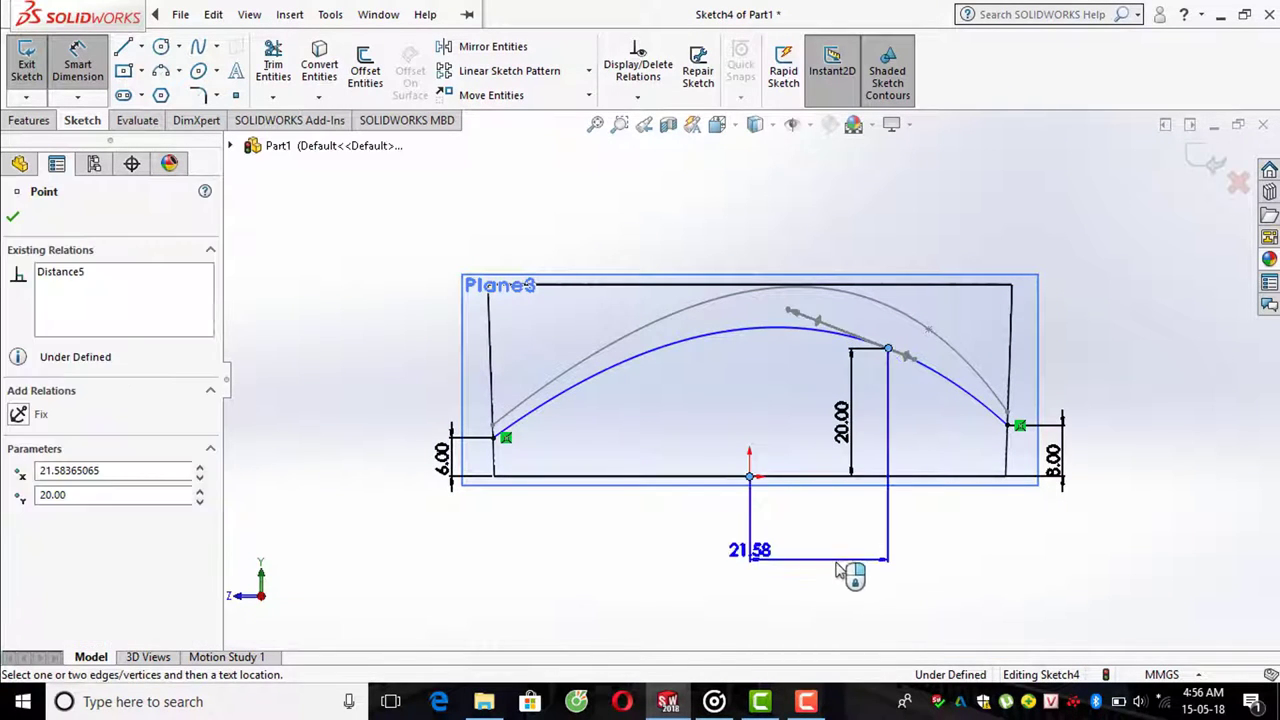
click(846, 571)
text(20)
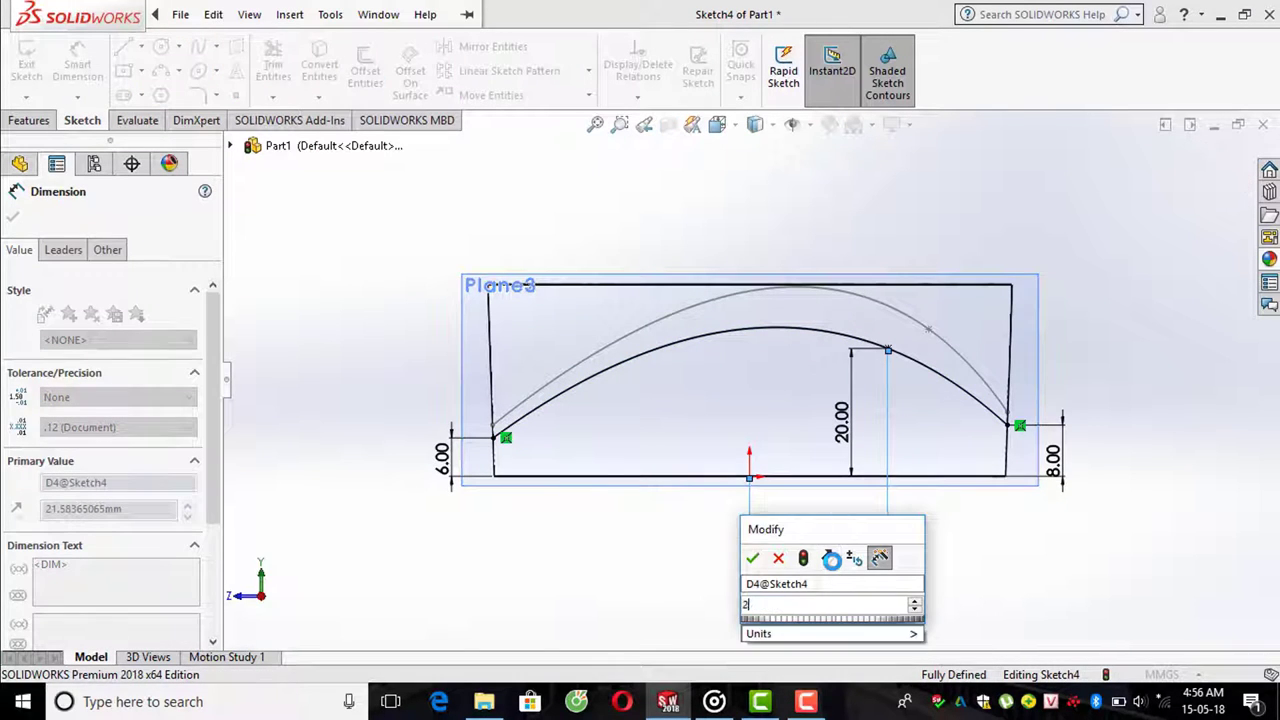
key(Return)
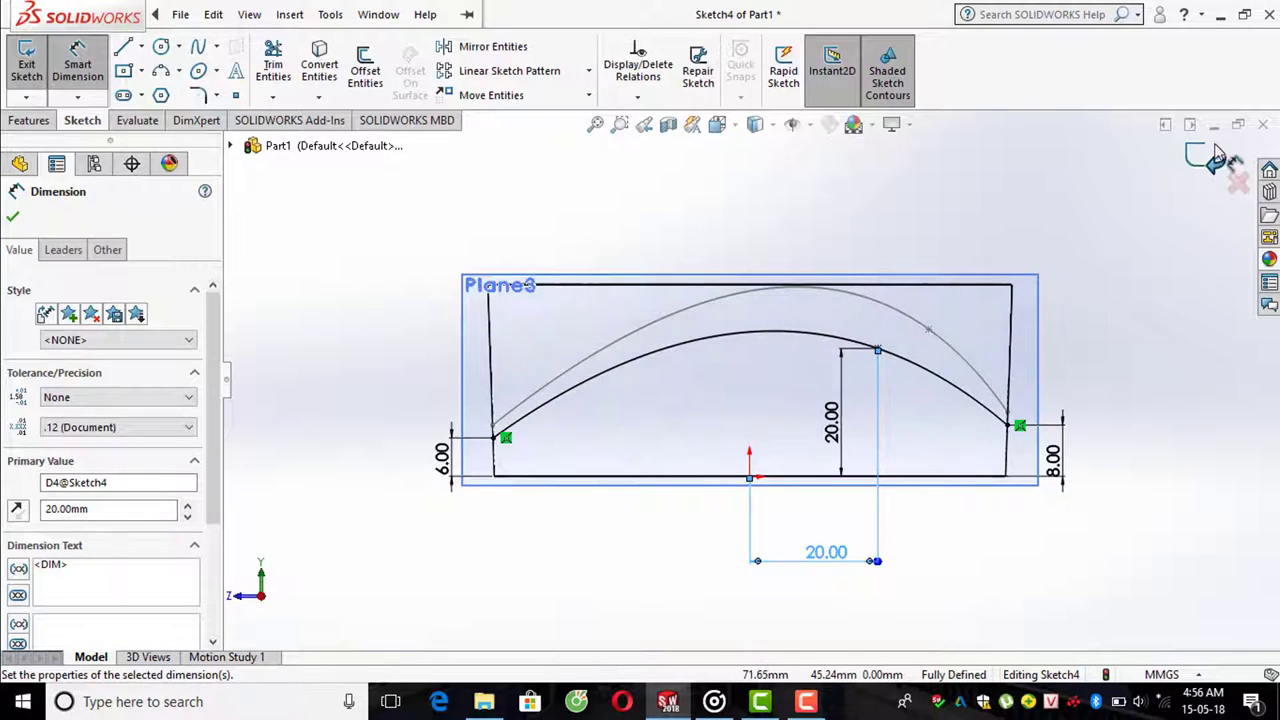
- Exit Sketch4, turn the view to 3D and clear the selection
click(1218, 165)
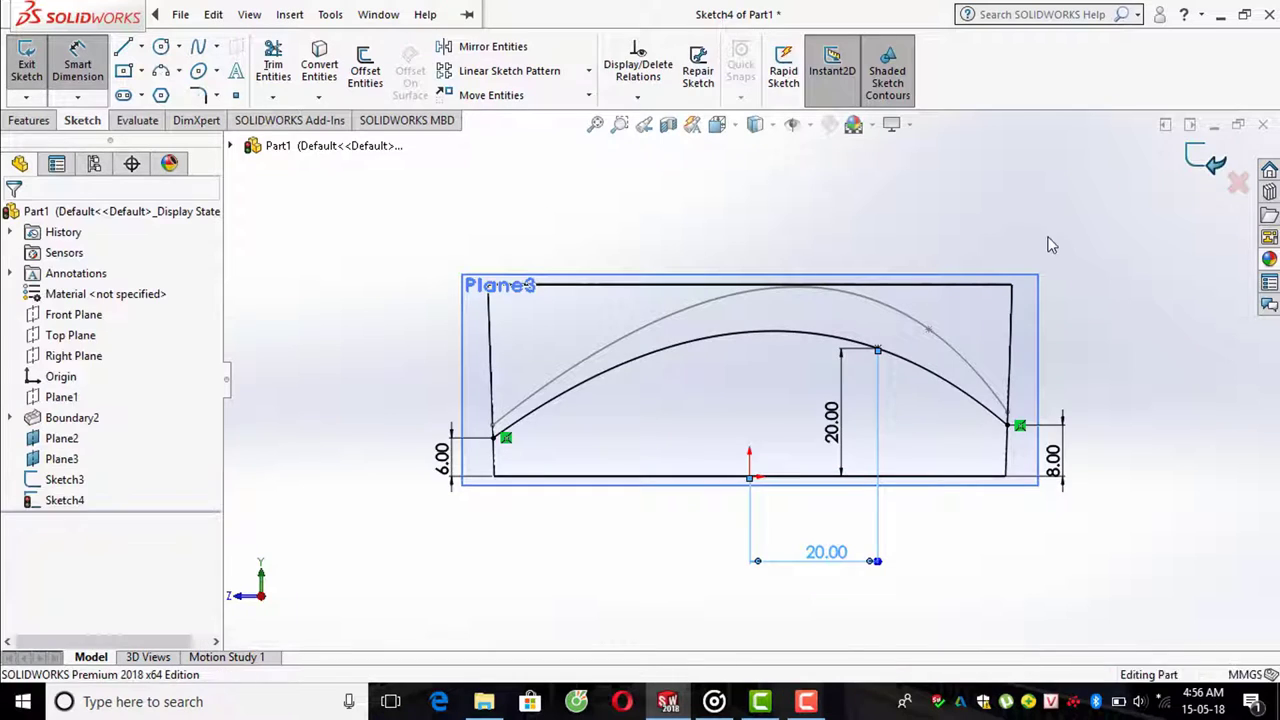
mouse_move(1069, 299)
middle_down()
mouse_move(1051, 346)
mouse_move(1053, 441)
middle_up()
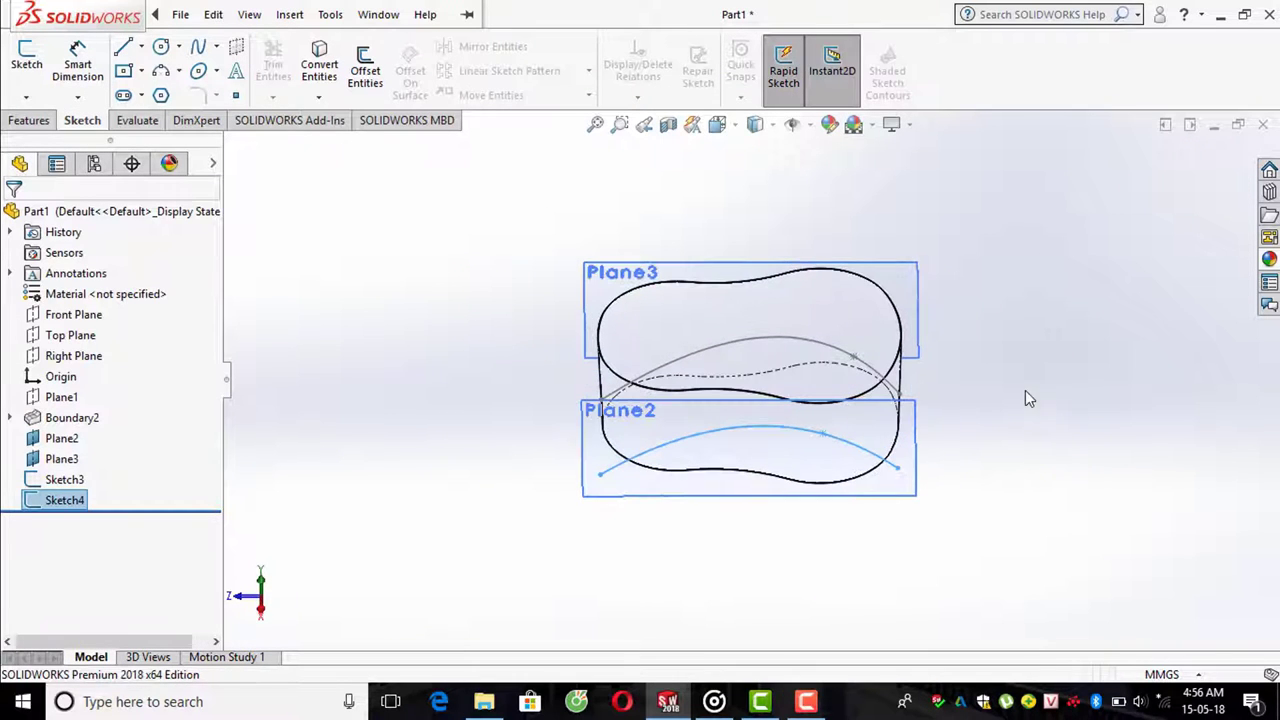
click(276, 226)
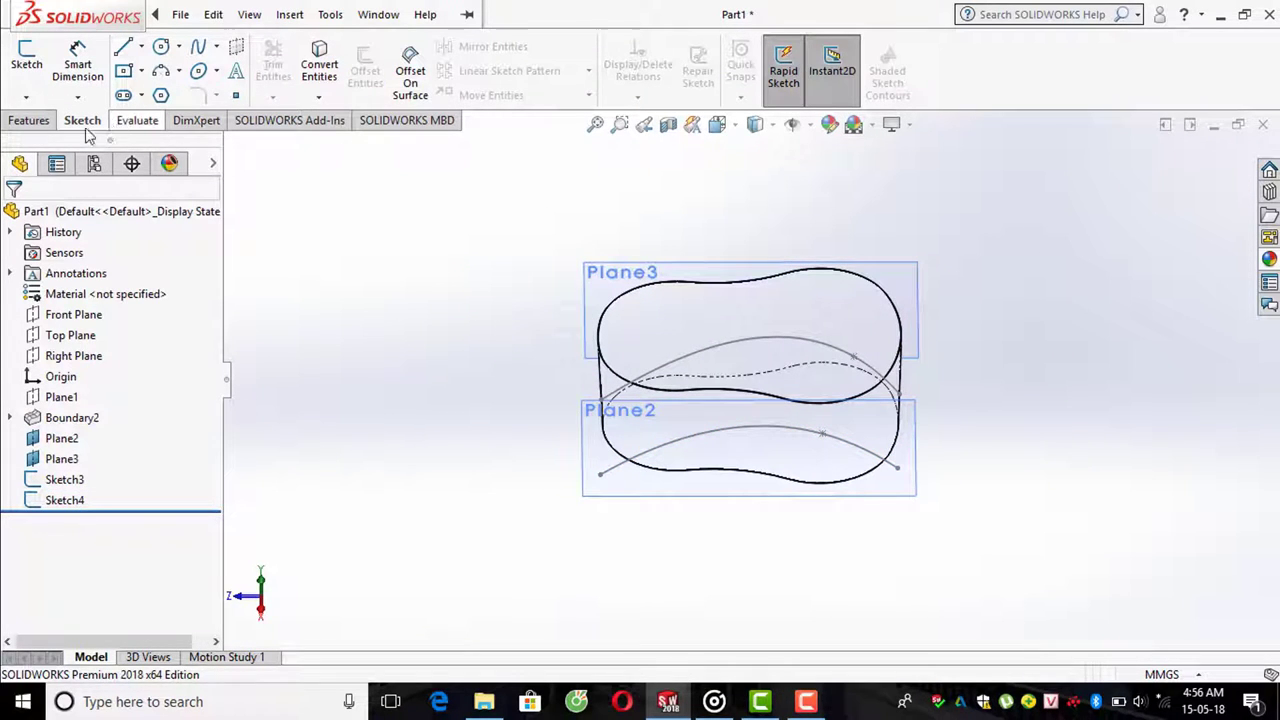
click(26, 58)
- Create Sketch5 on Plane3 by converting the lower spline with Convert Entities
click(721, 261)
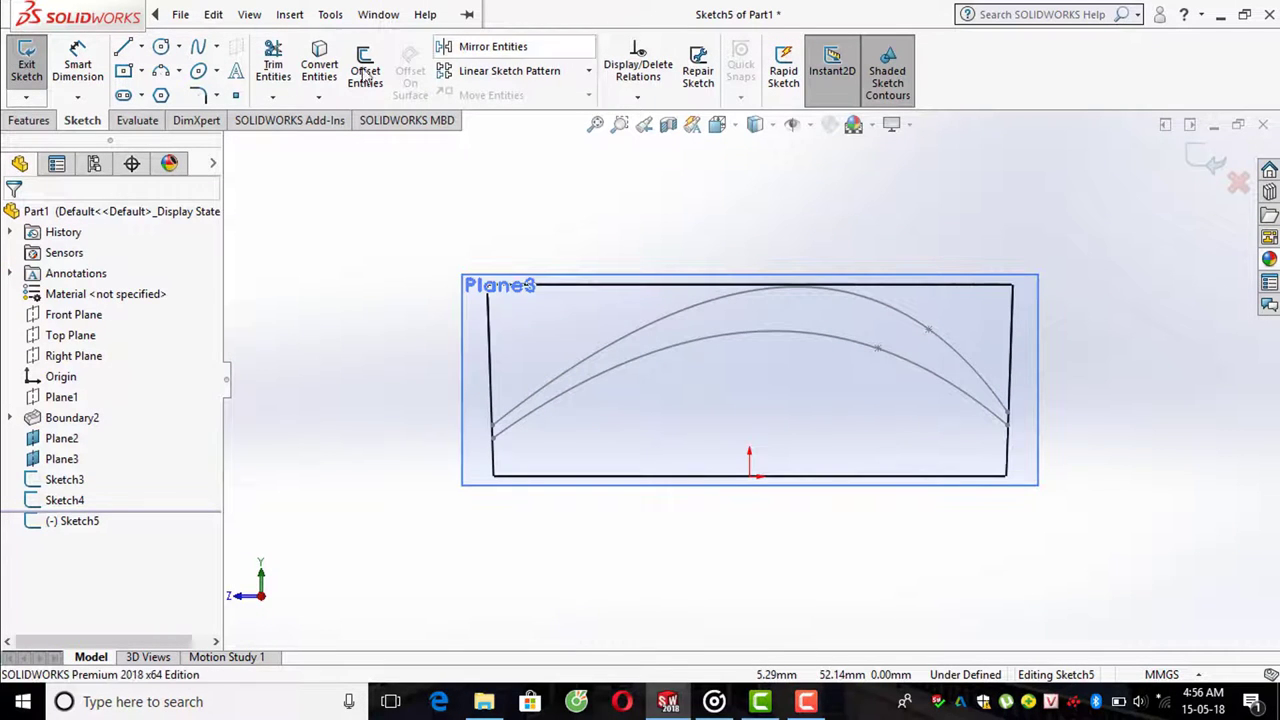
click(318, 73)
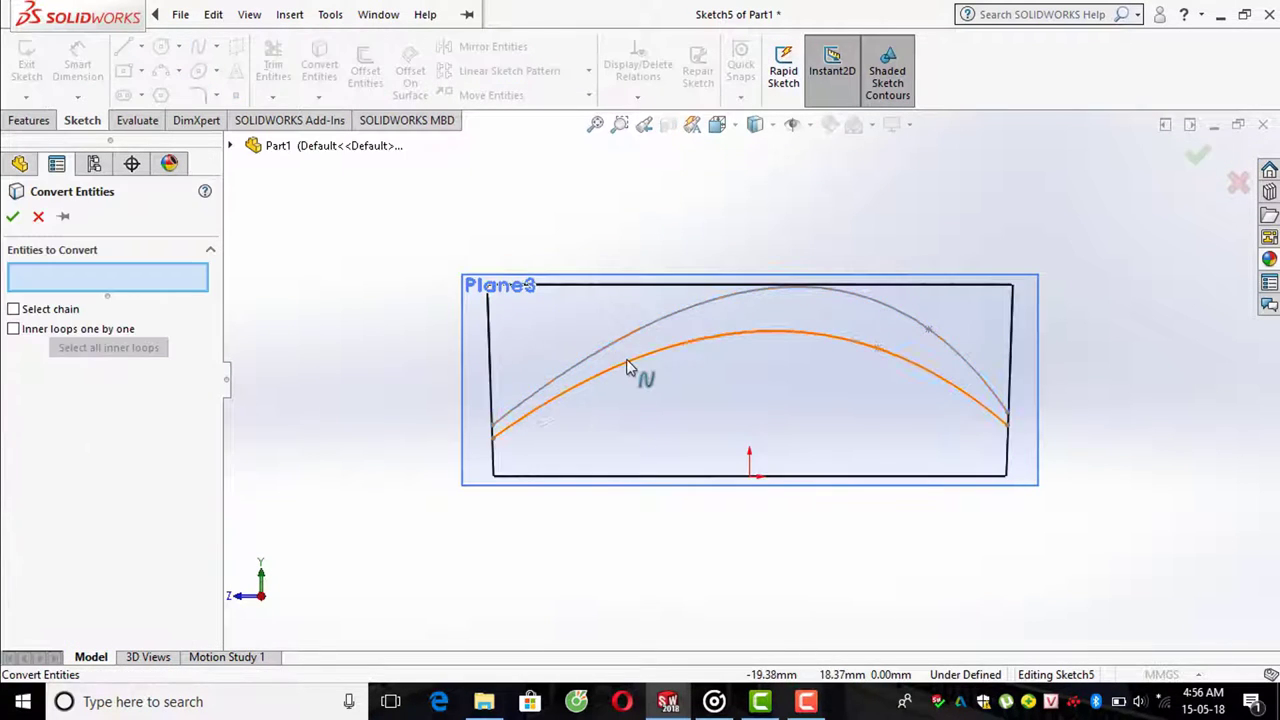
click(627, 358)
click(1195, 160)
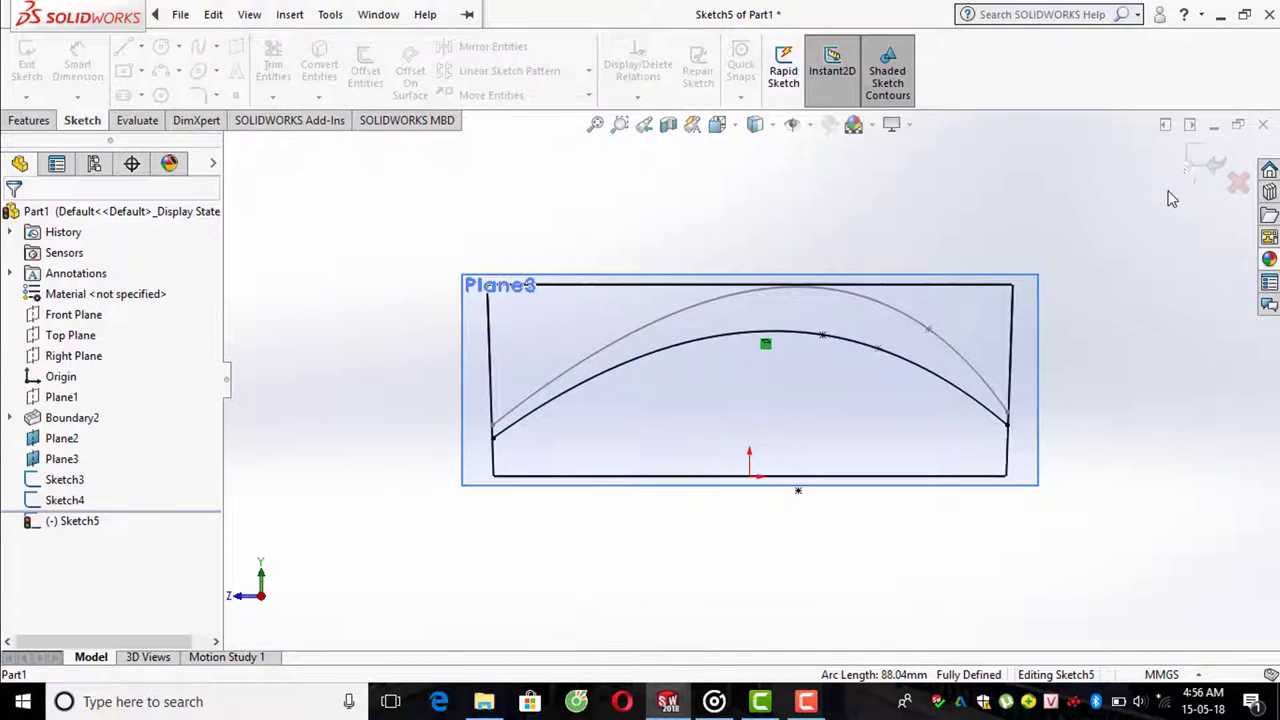
click(1194, 160)
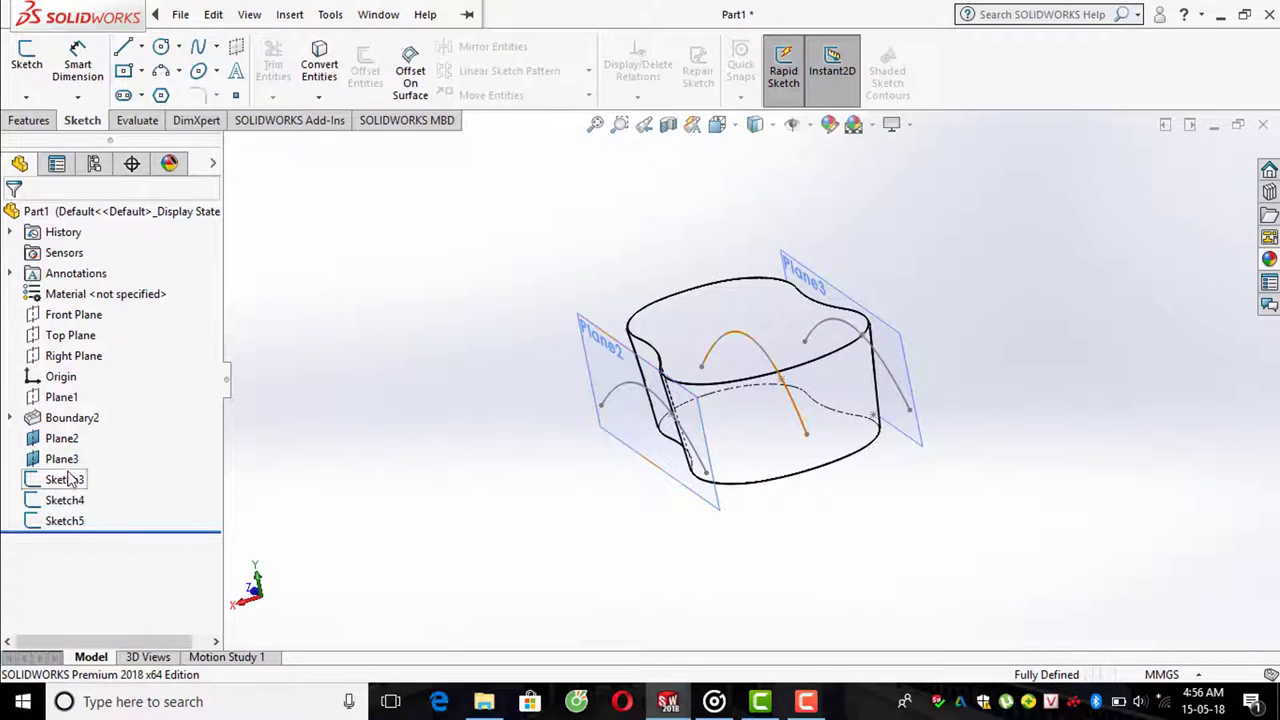
- Hide Plane2 and Plane3, then browse the Insert menu from the Features tab
click(61, 438)
ctrl+click(59, 460)
right_click(59, 460)
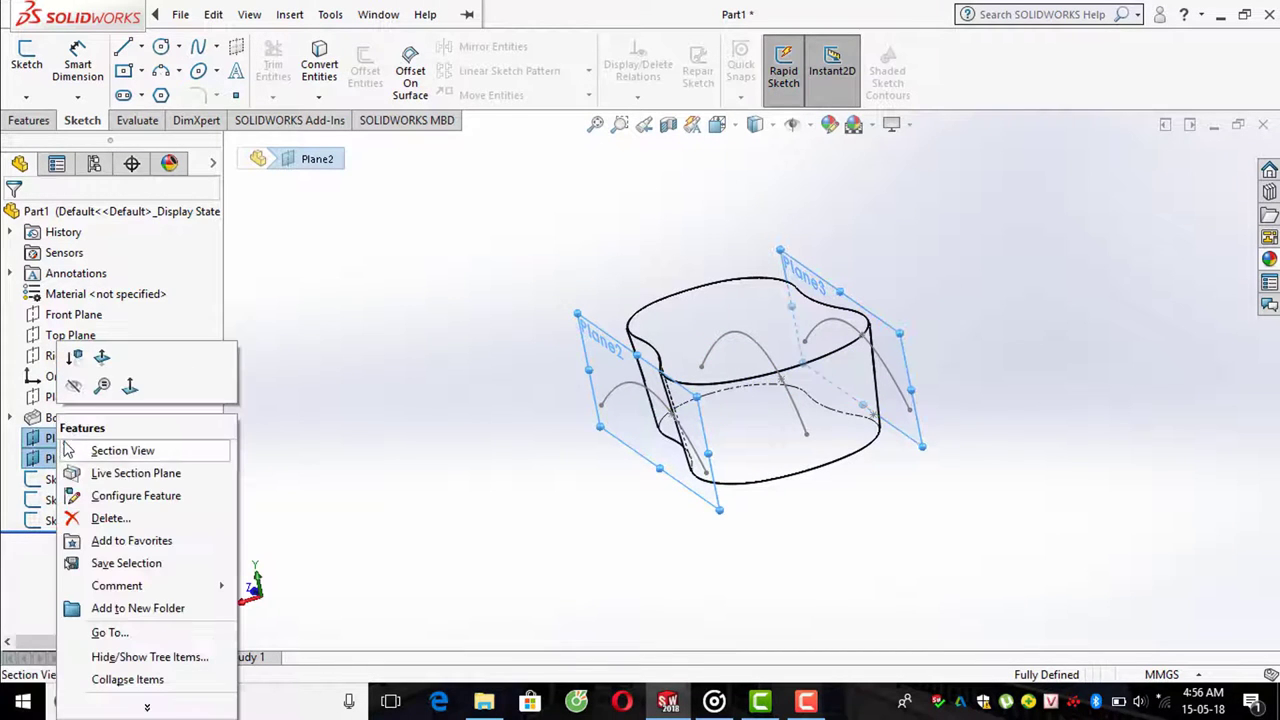
click(100, 383)
mouse_move(548, 352)
middle_down()
mouse_move(714, 300)
mouse_move(677, 349)
mouse_move(600, 320)
mouse_move(696, 354)
middle_up()
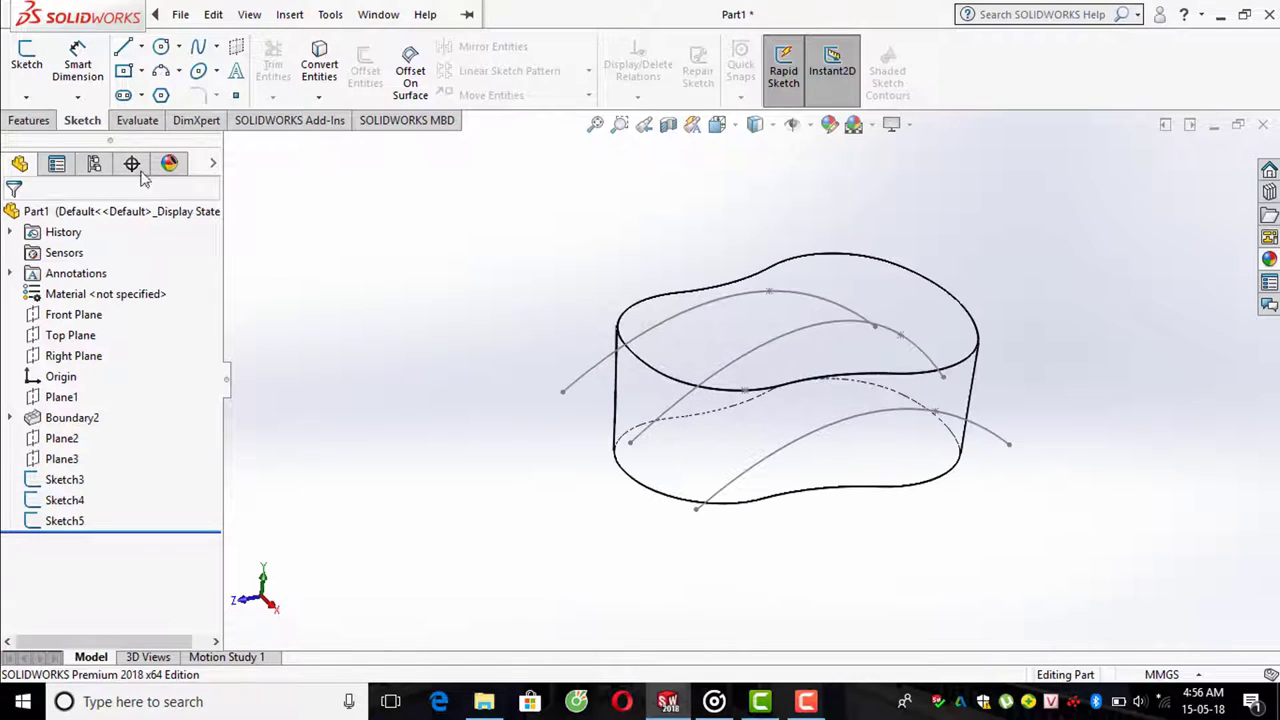
click(29, 120)
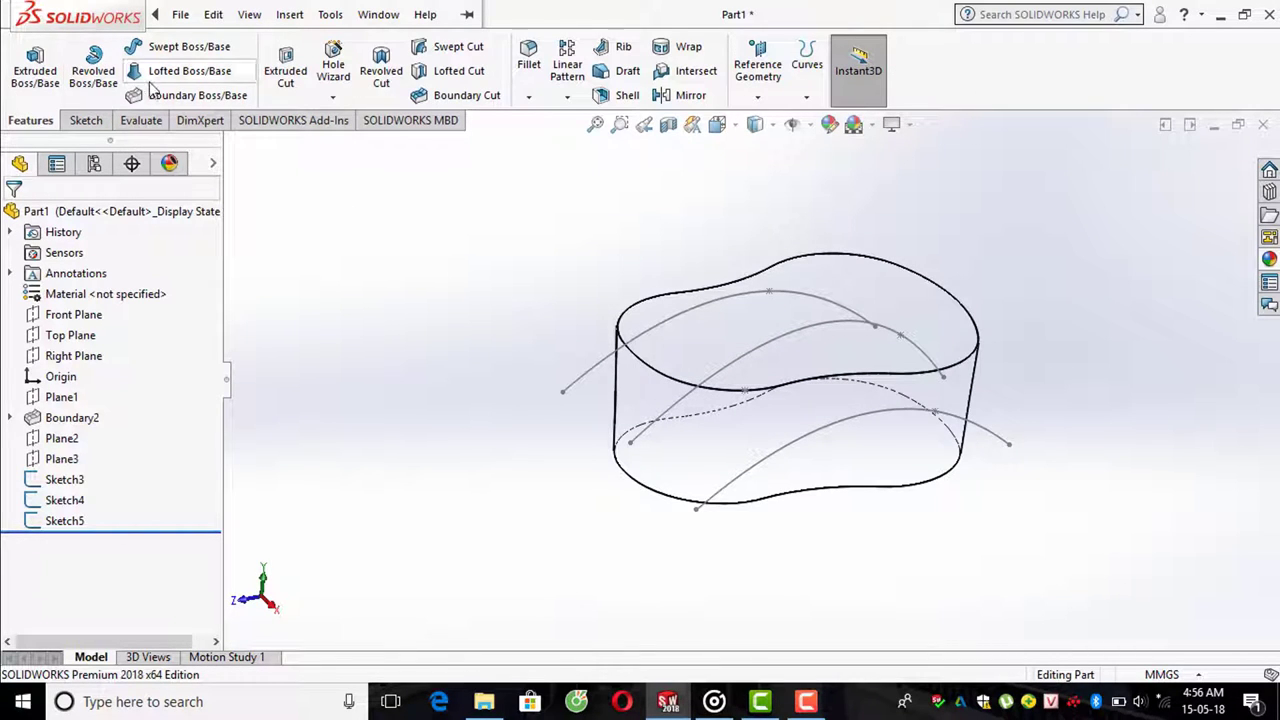
click(180, 14)
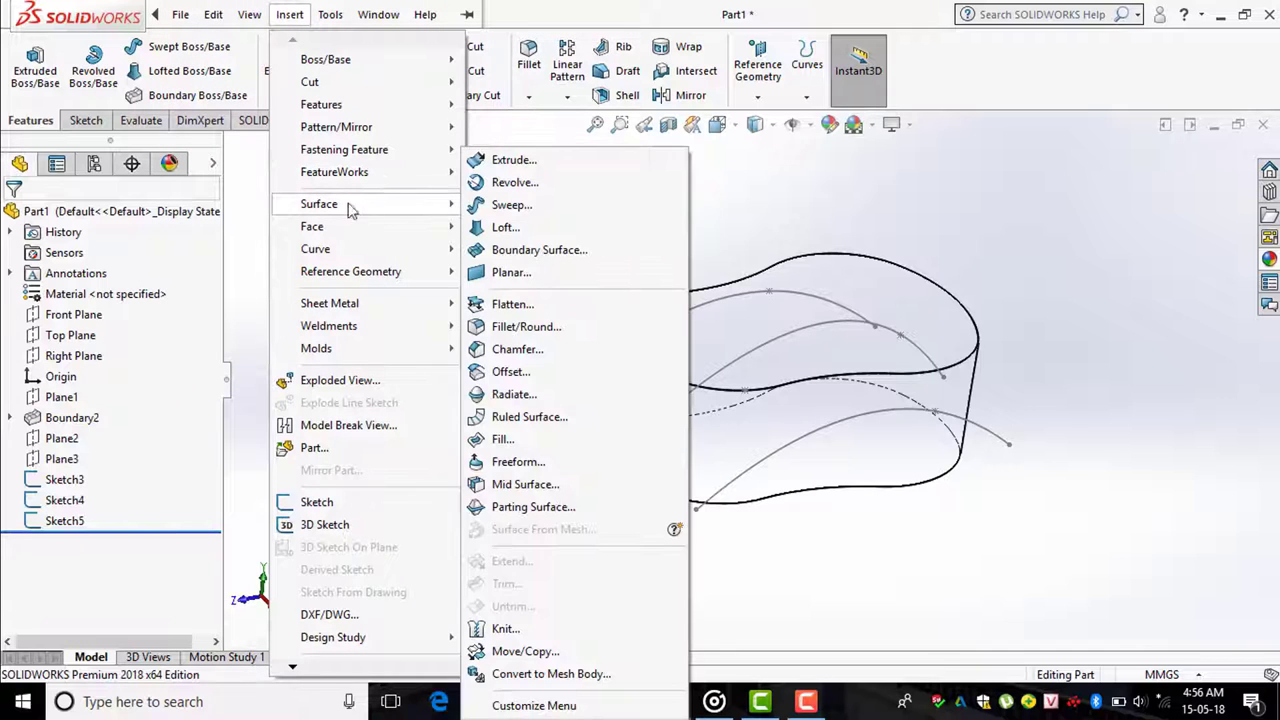
- Create a boundary surface through Sketch5, Sketch3 and Sketch4 in Direction 1
mouse_move(319, 204)
click(522, 254)
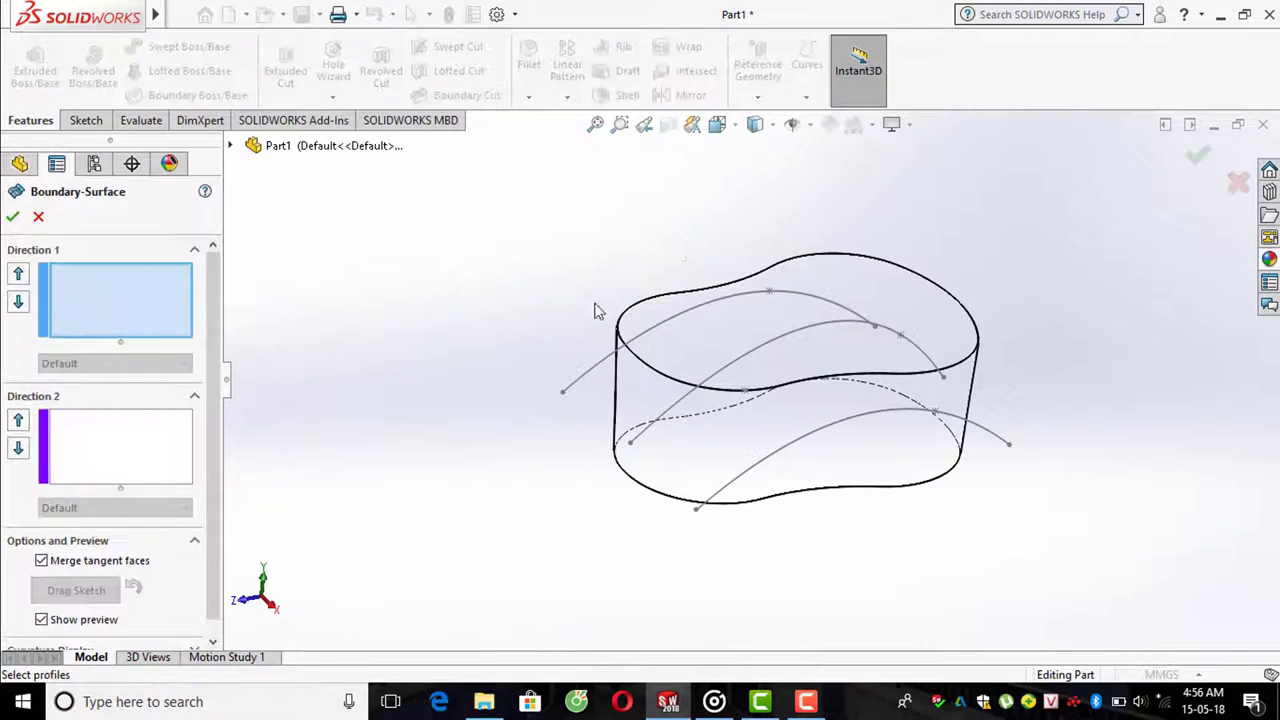
click(600, 372)
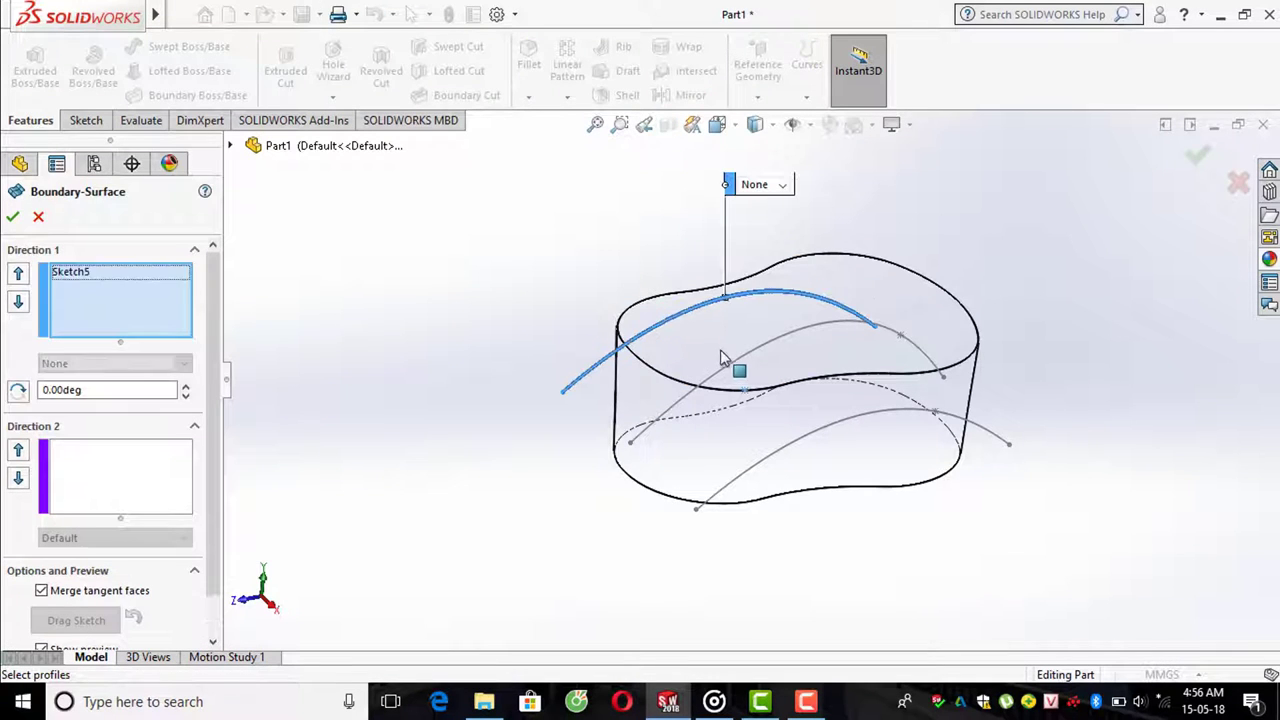
click(740, 386)
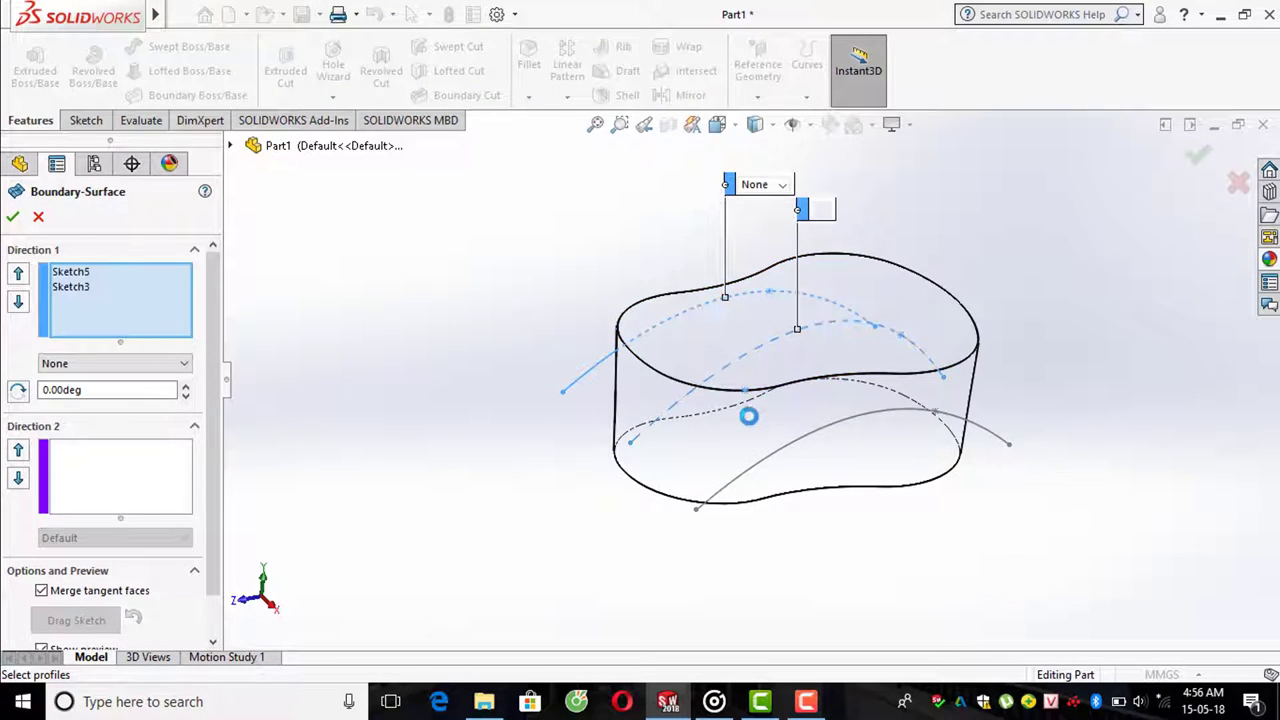
click(762, 468)
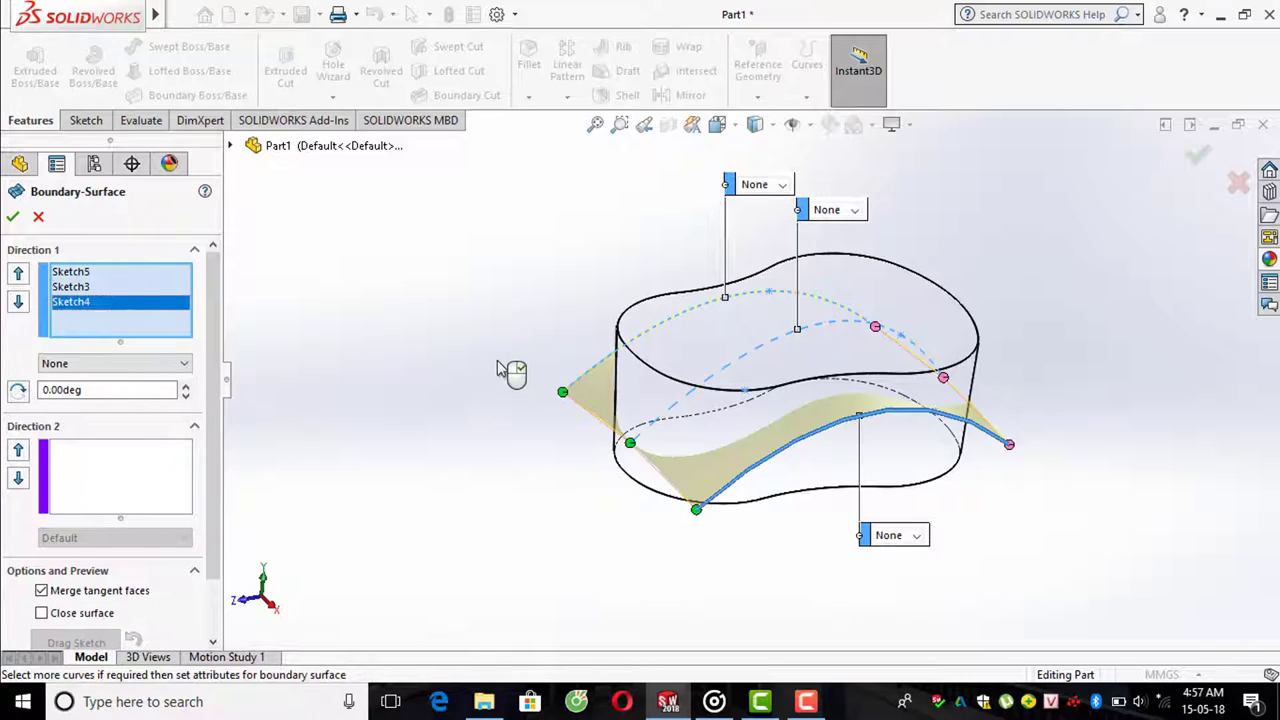
mouse_move(514, 371)
middle_down()
mouse_move(514, 306)
mouse_move(545, 356)
middle_up()
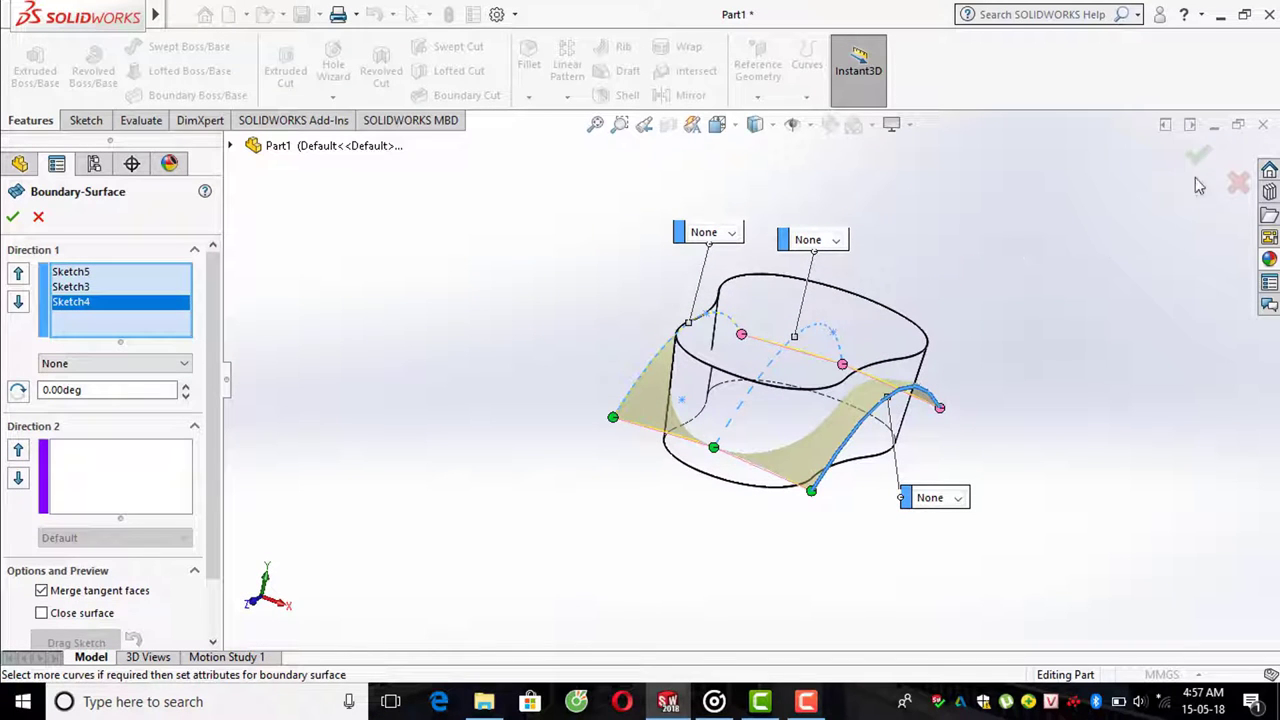
mouse_move(1030, 286)
middle_down()
mouse_move(966, 286)
mouse_move(967, 311)
middle_up()
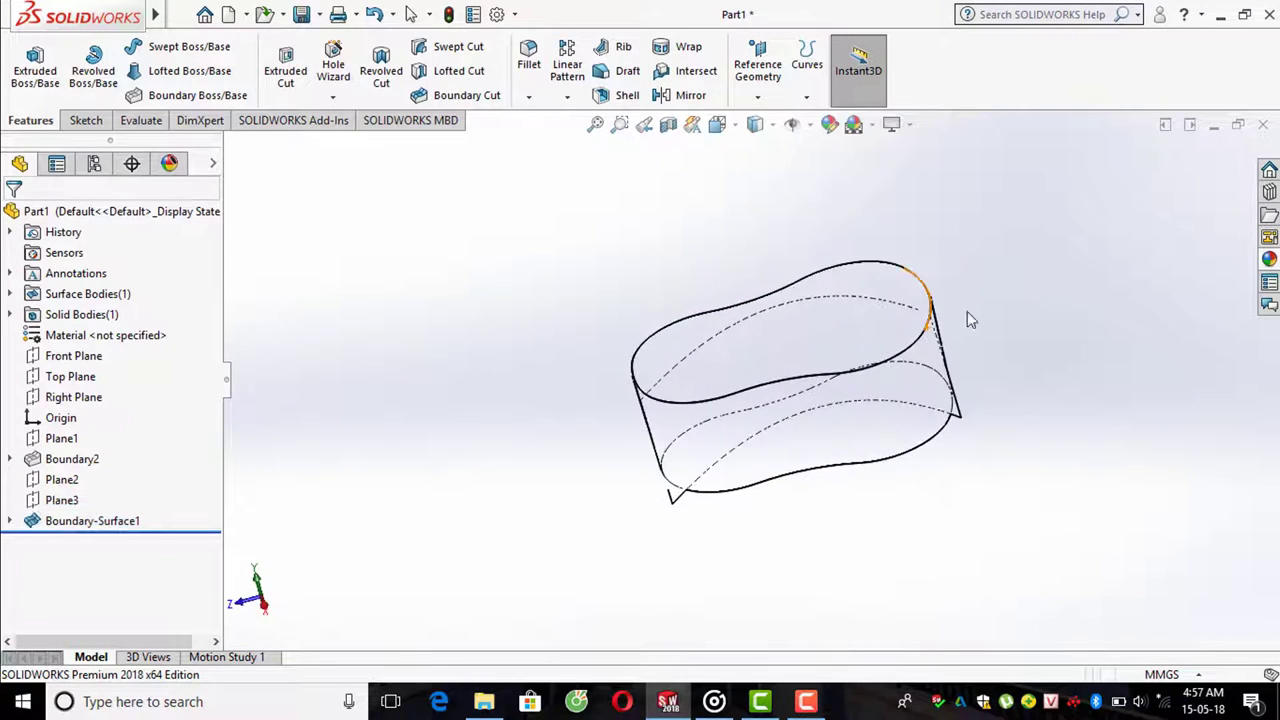
- Set the display style to Shaded With Edges
scroll(975, 267, up, 2)
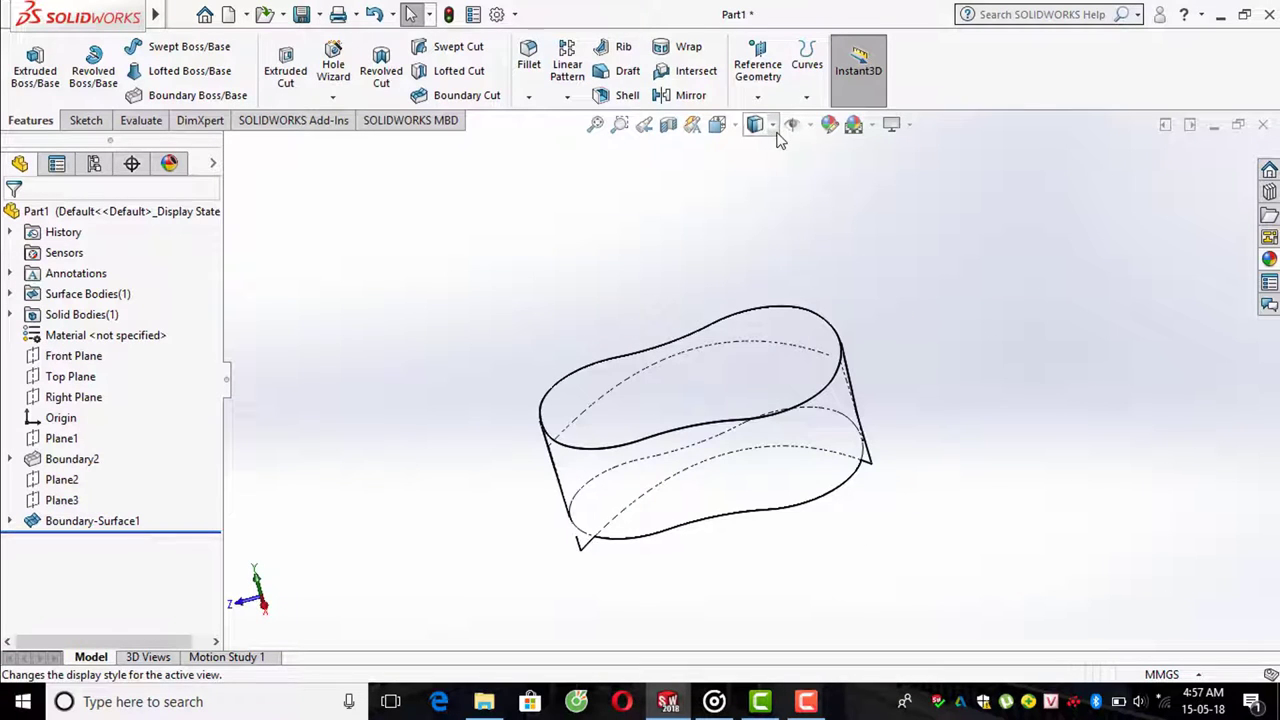
click(773, 125)
click(755, 150)
scroll(889, 308, up, 2)
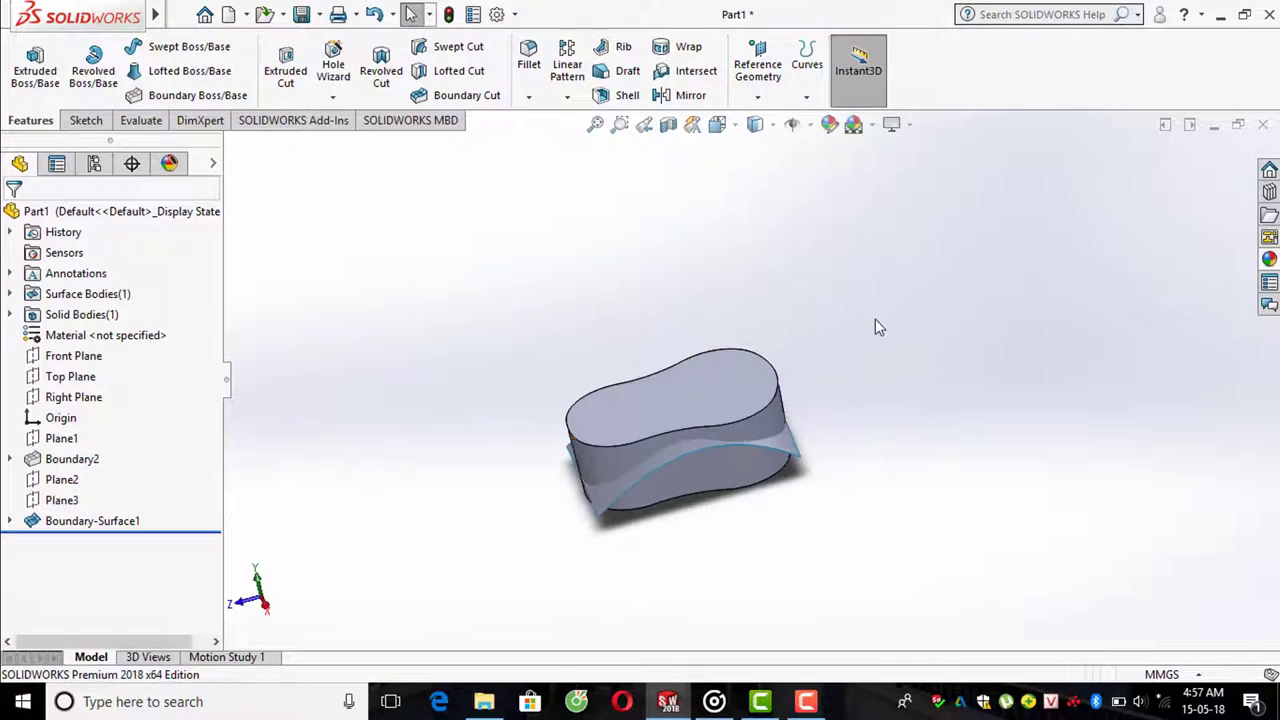
scroll(455, 310, down, 2)
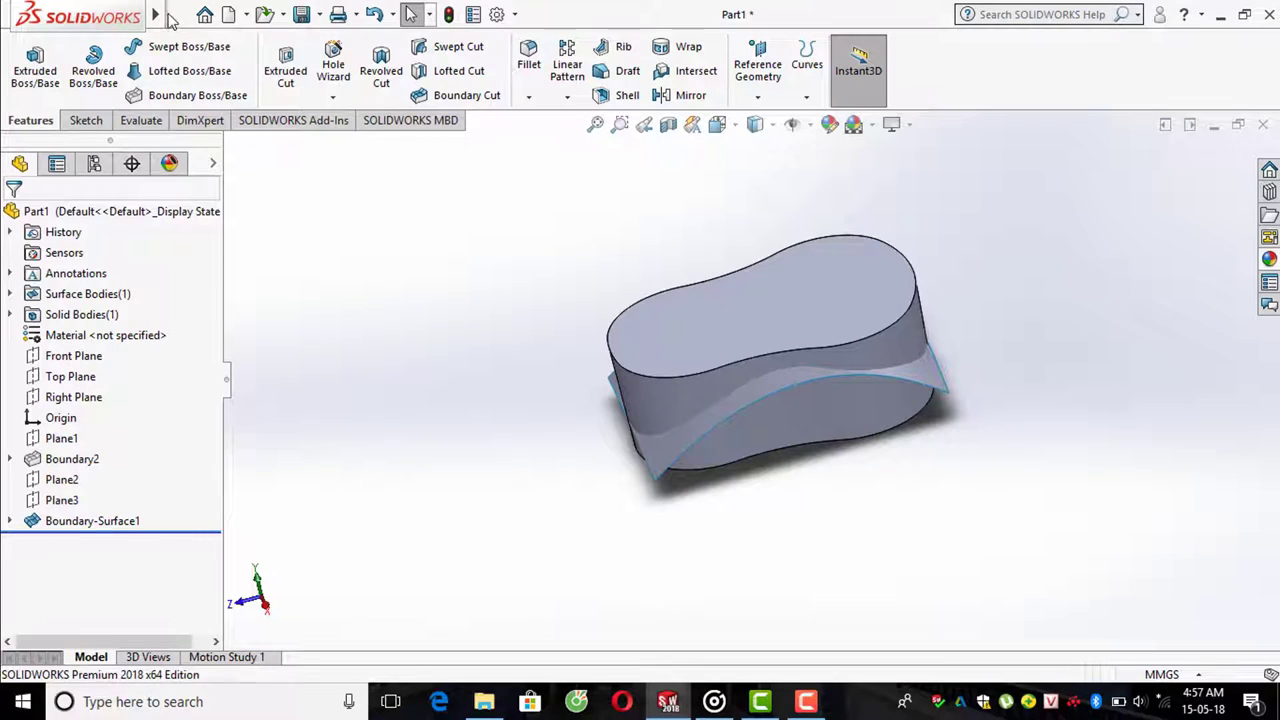
- Split the body with Boundary-Surface1, consuming the upper cut body
mouse_move(155, 14)
click(286, 15)
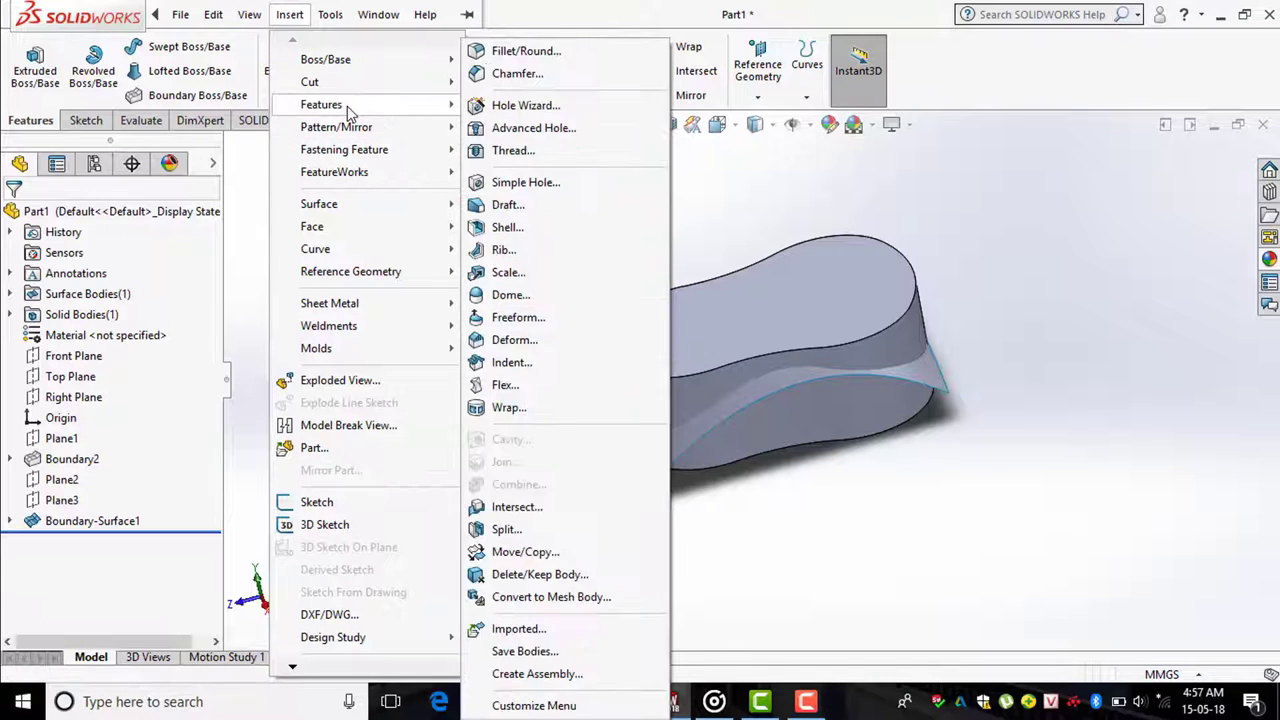
mouse_move(321, 104)
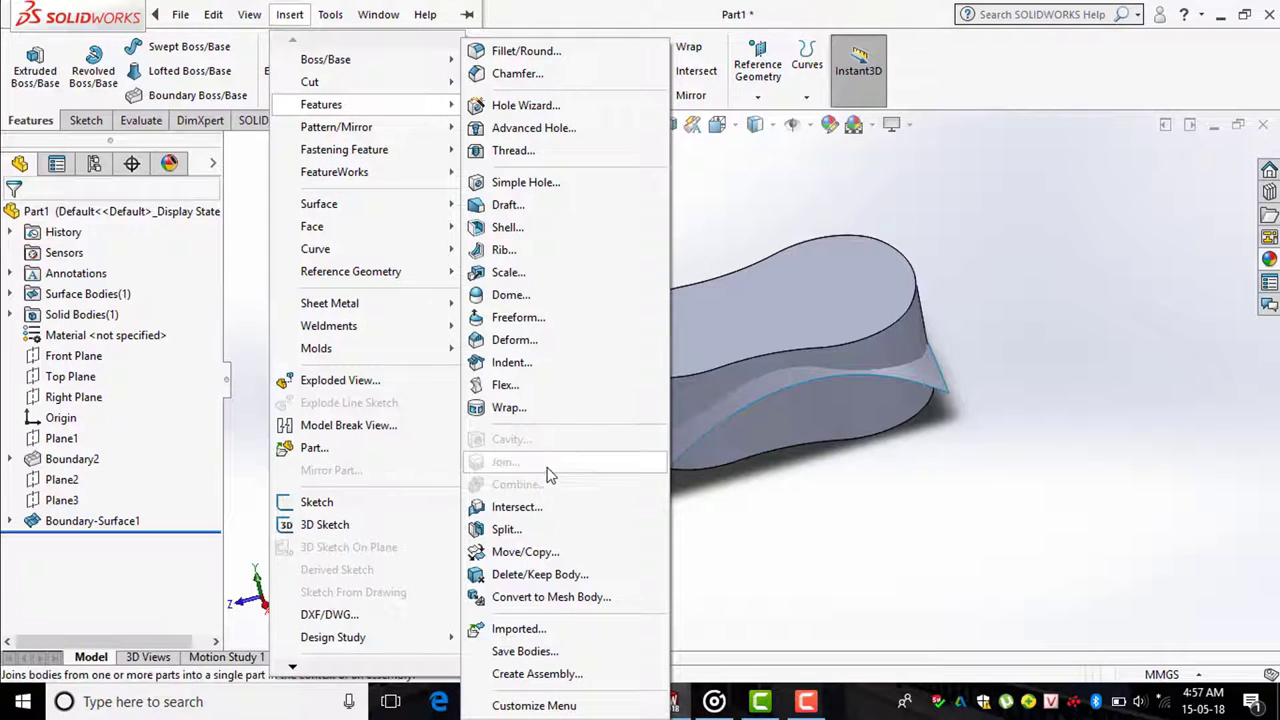
click(519, 531)
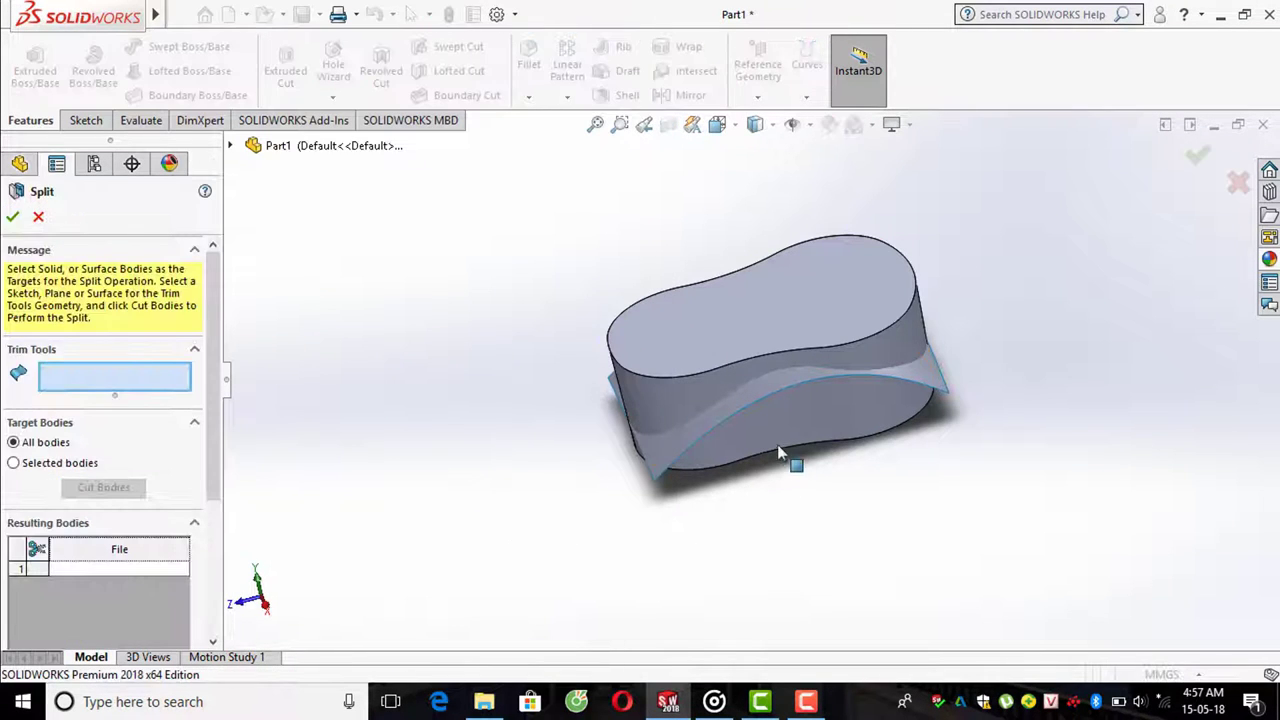
click(661, 457)
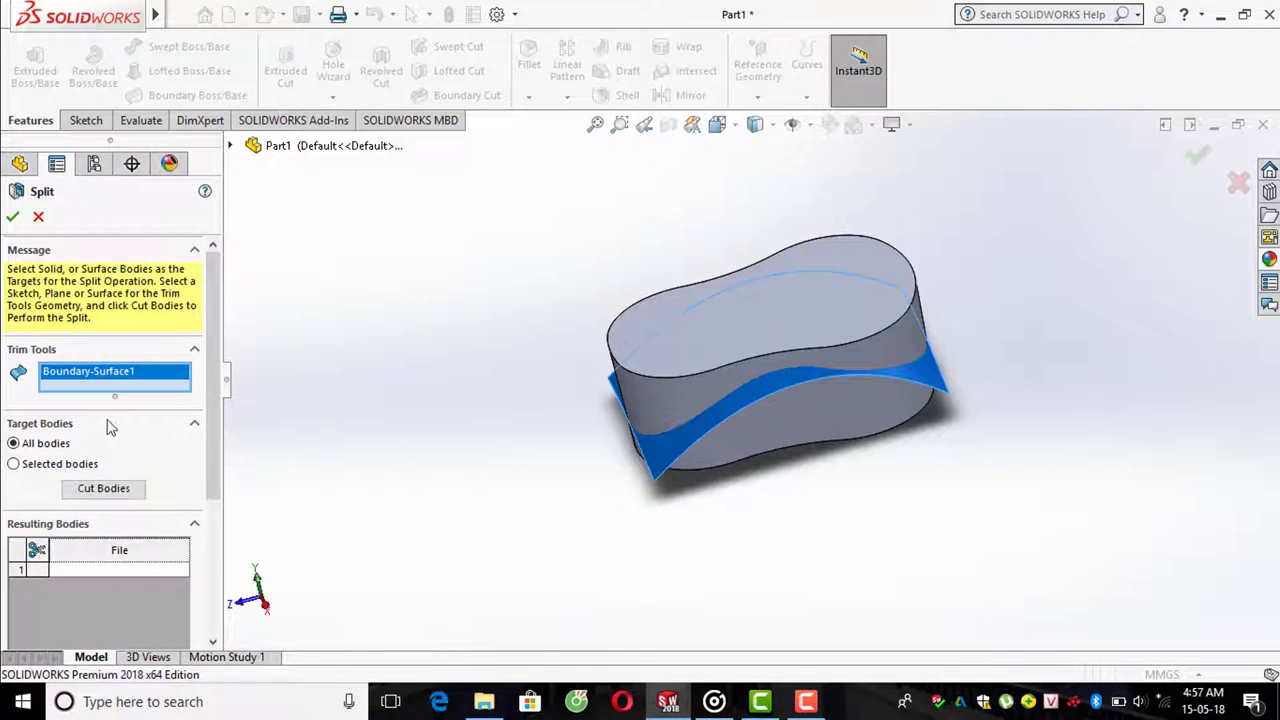
click(113, 489)
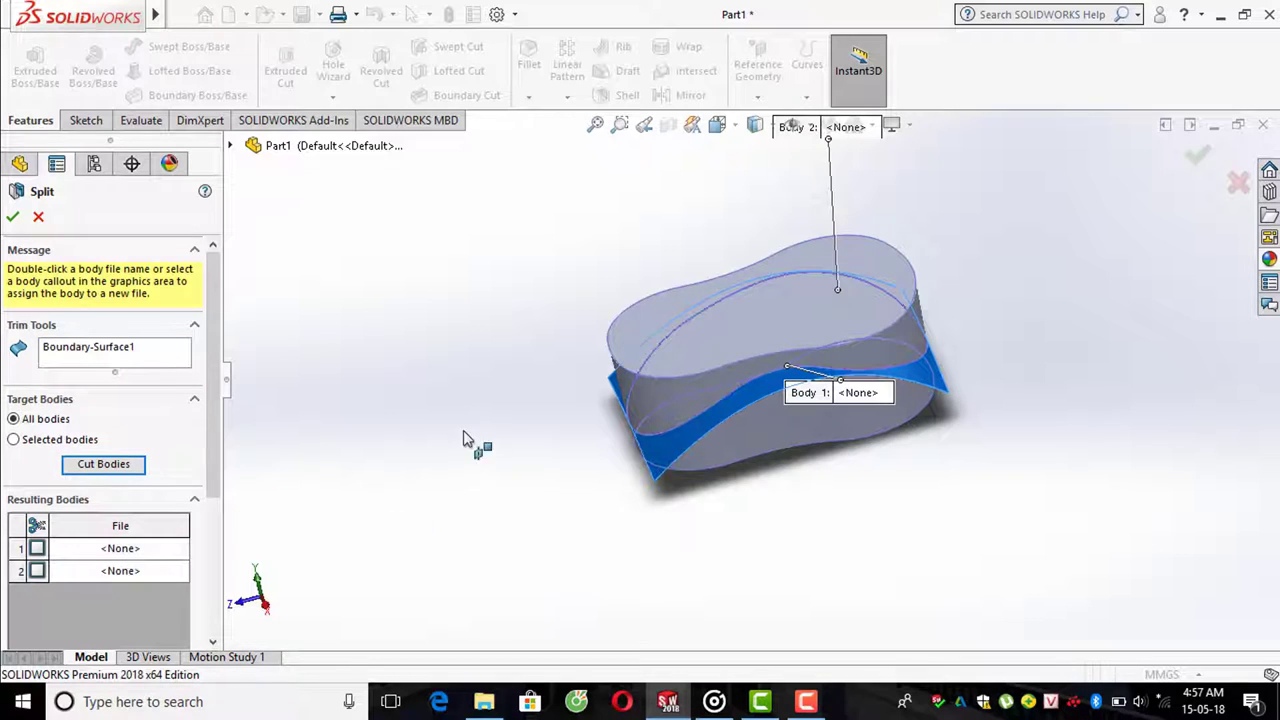
click(692, 339)
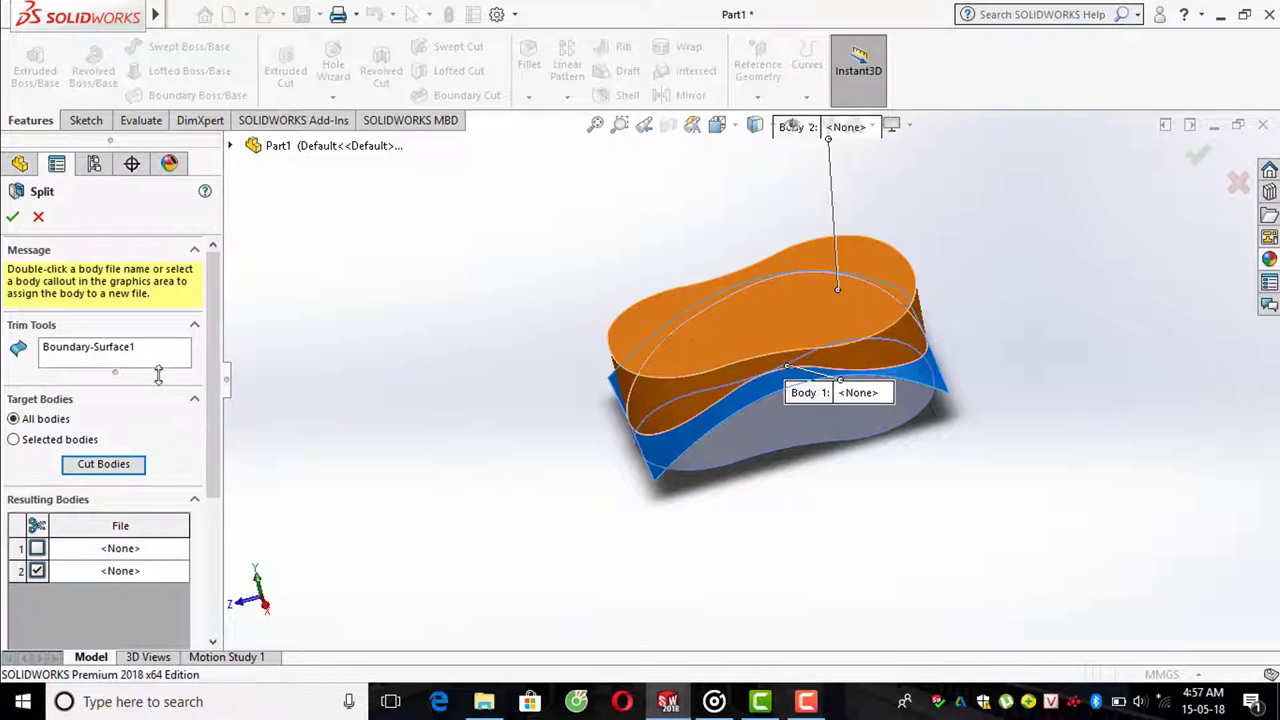
scroll(182, 404, down, 3)
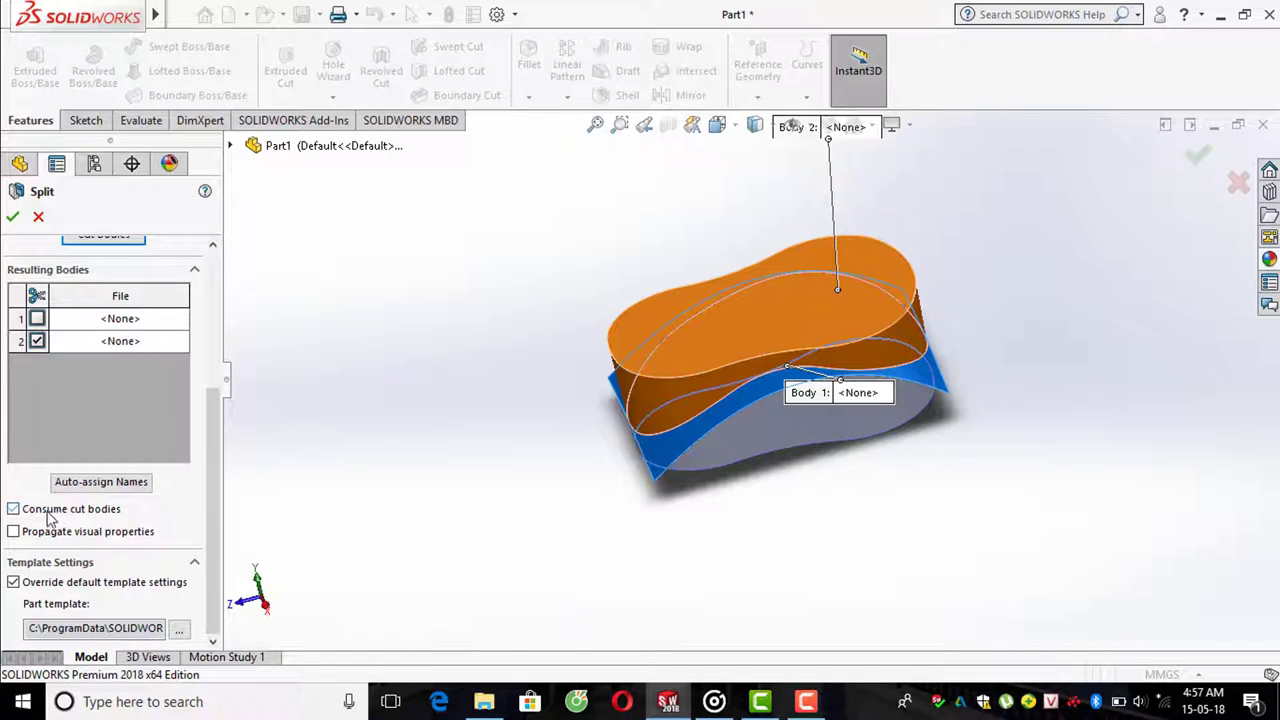
click(13, 213)
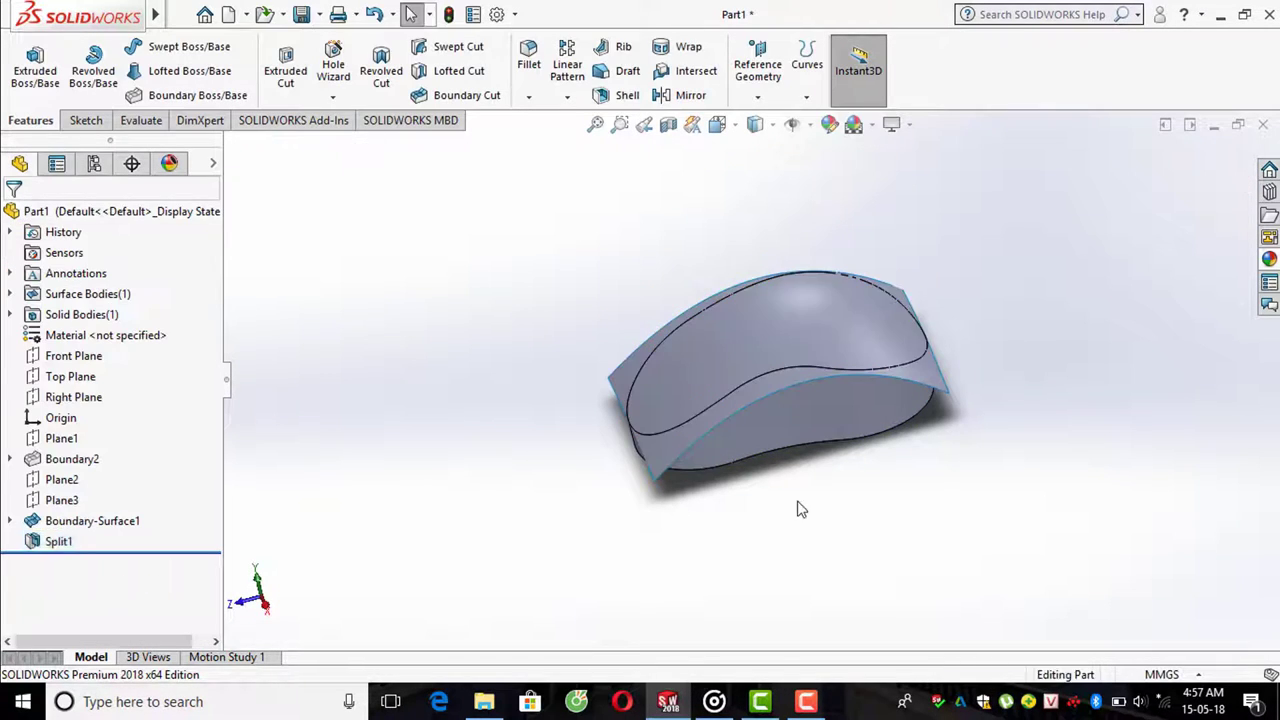
- Hide Boundary-Surface1 and orbit to view the domed body
click(141, 530)
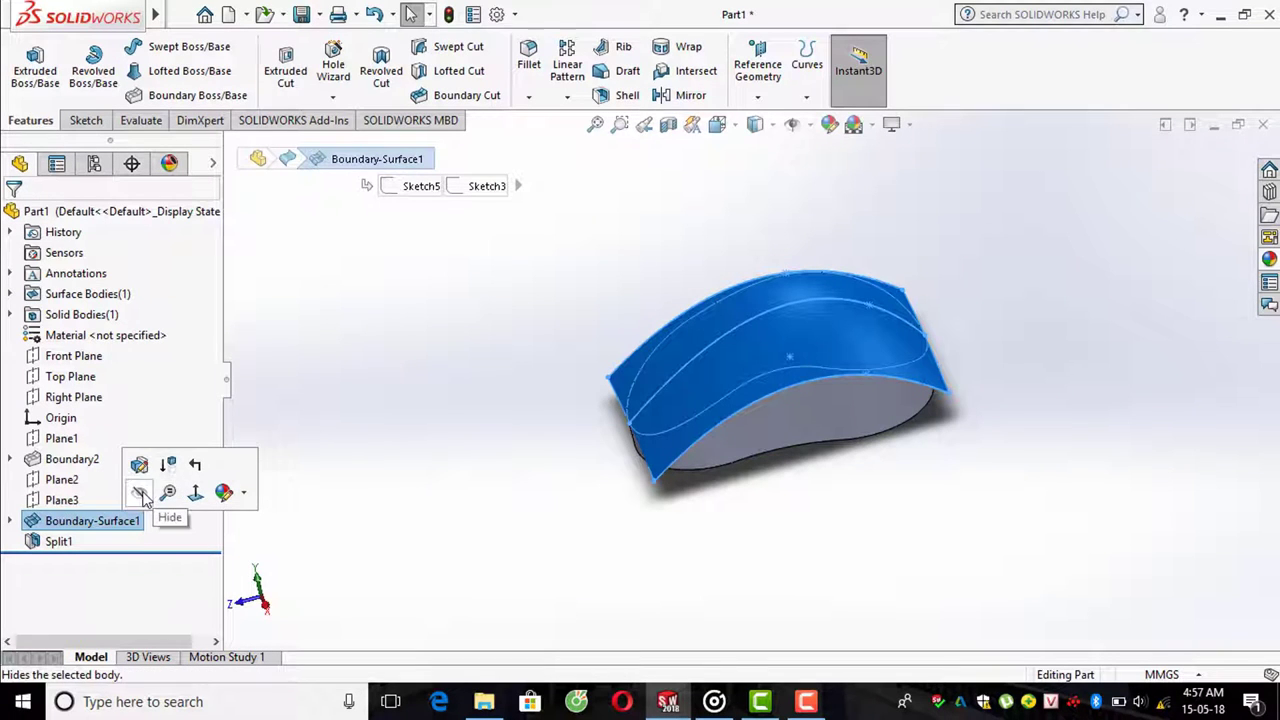
click(140, 493)
click(554, 491)
mouse_move(663, 429)
middle_down()
mouse_move(846, 343)
mouse_move(790, 375)
mouse_move(663, 329)
mouse_move(714, 414)
mouse_move(663, 371)
mouse_move(698, 408)
mouse_move(689, 387)
middle_up()
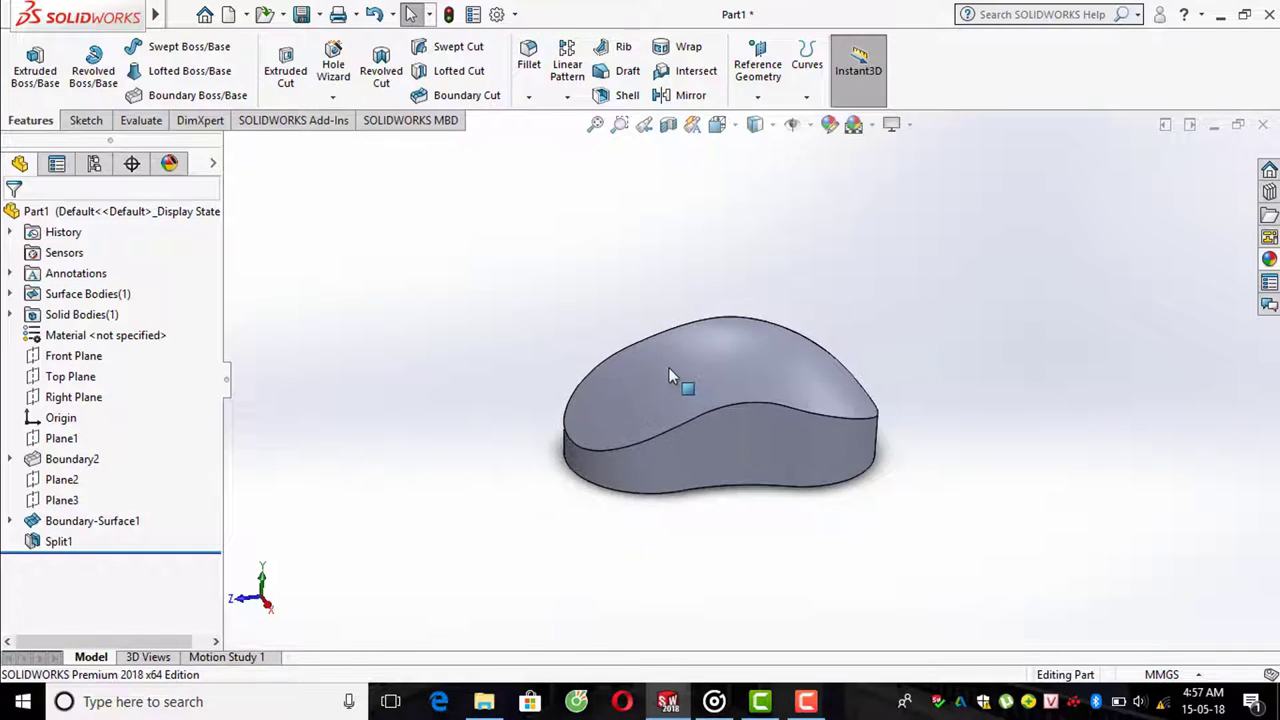
scroll(668, 367, down, 2)
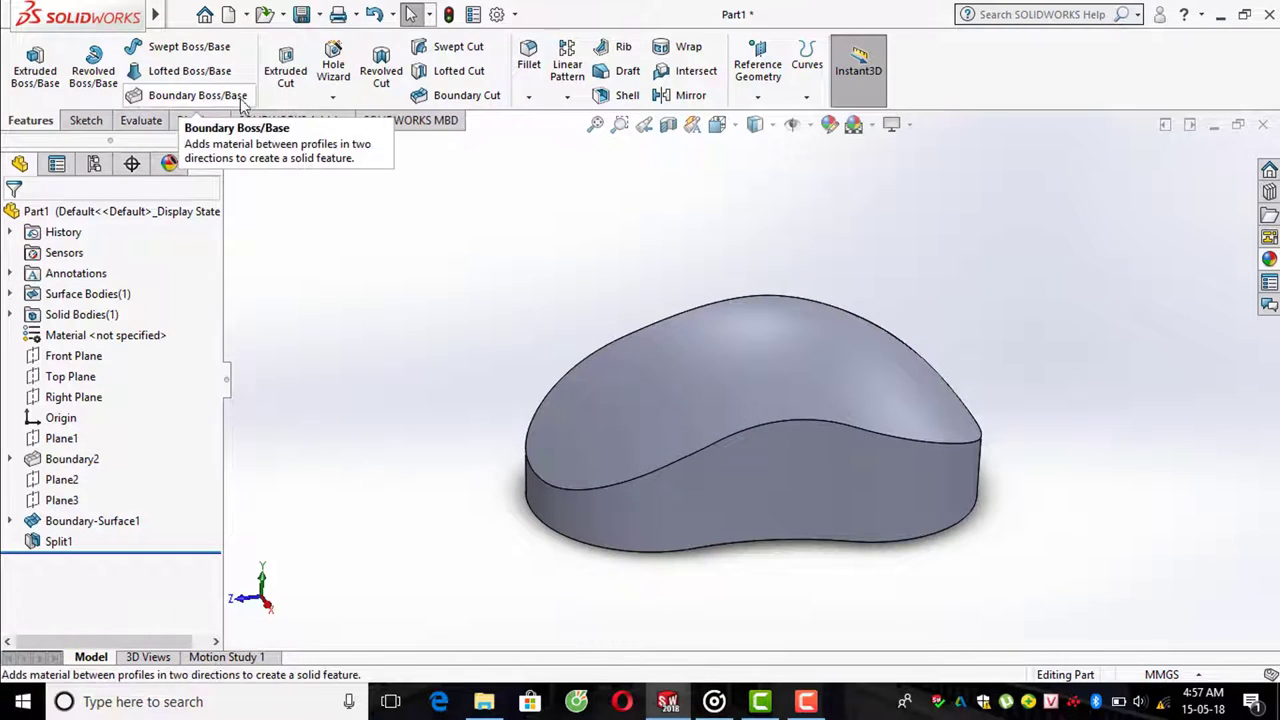
- Start a variable-size fillet on the body's top edge with 2 control-point instances
click(529, 58)
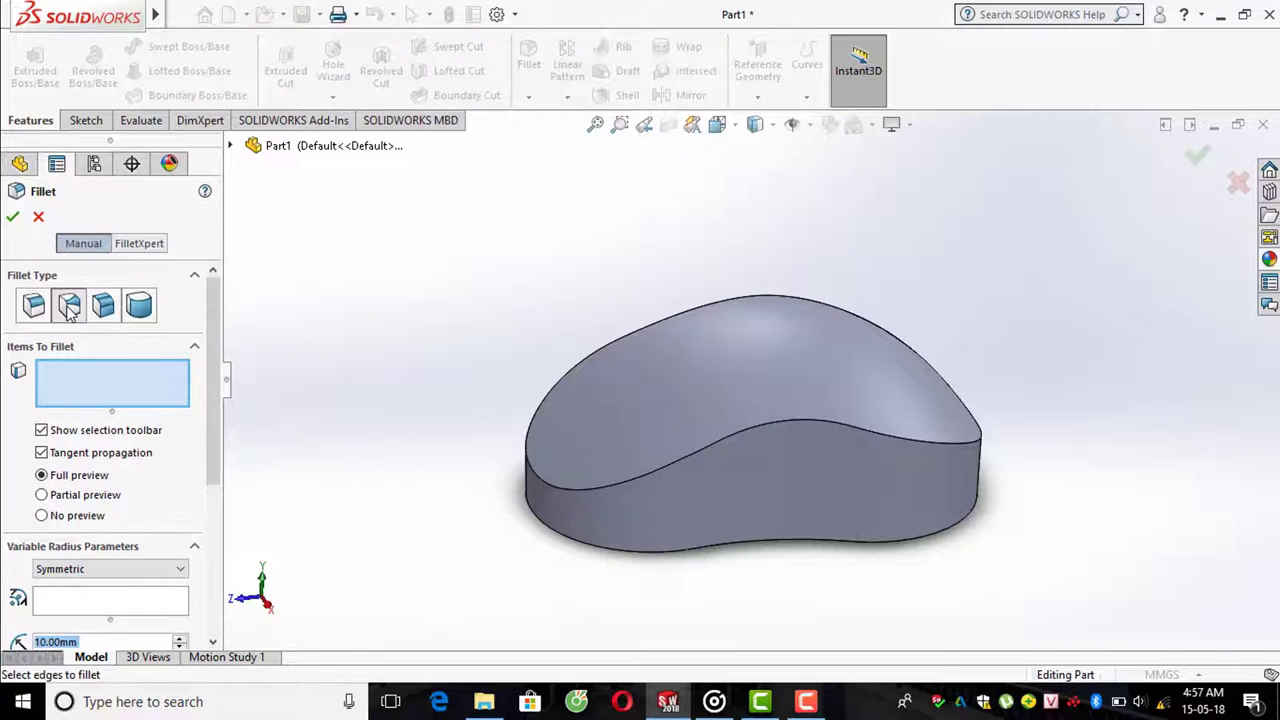
scroll(282, 433, down, 2)
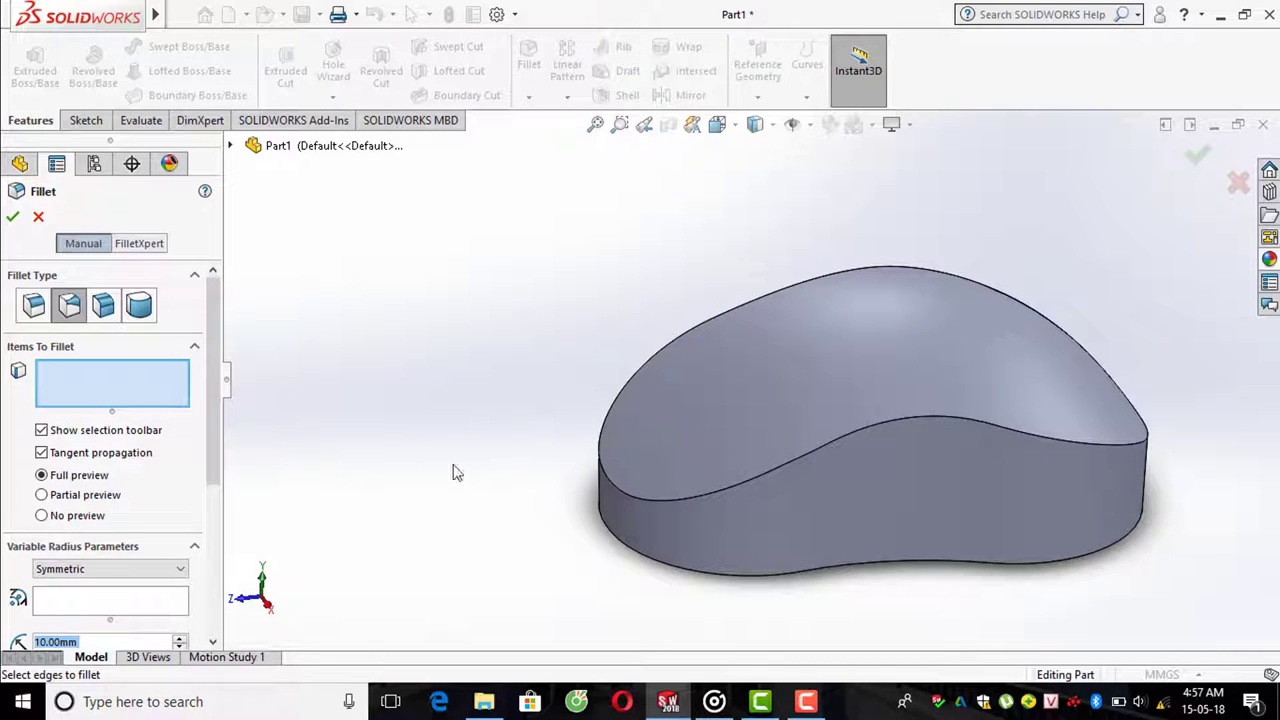
click(634, 499)
scroll(198, 533, down, 3)
scroll(198, 533, down, 3)
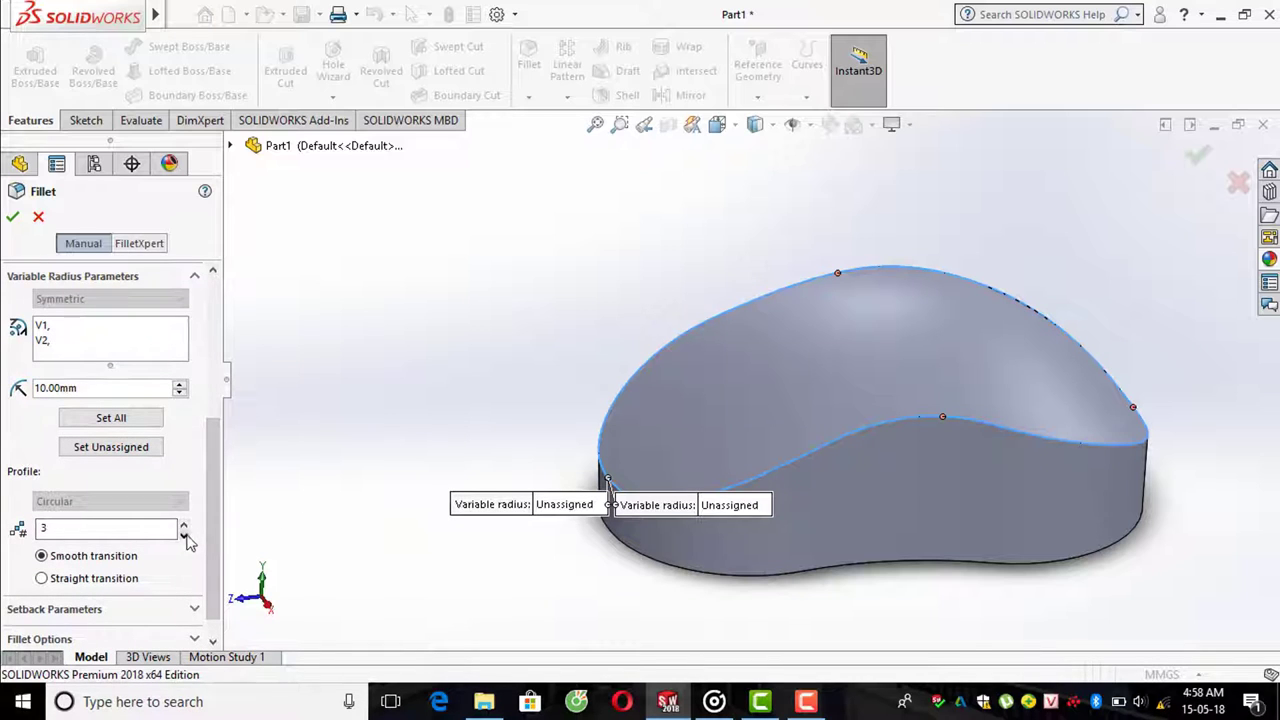
click(184, 535)
middle_drag(500, 369, 294, 444)
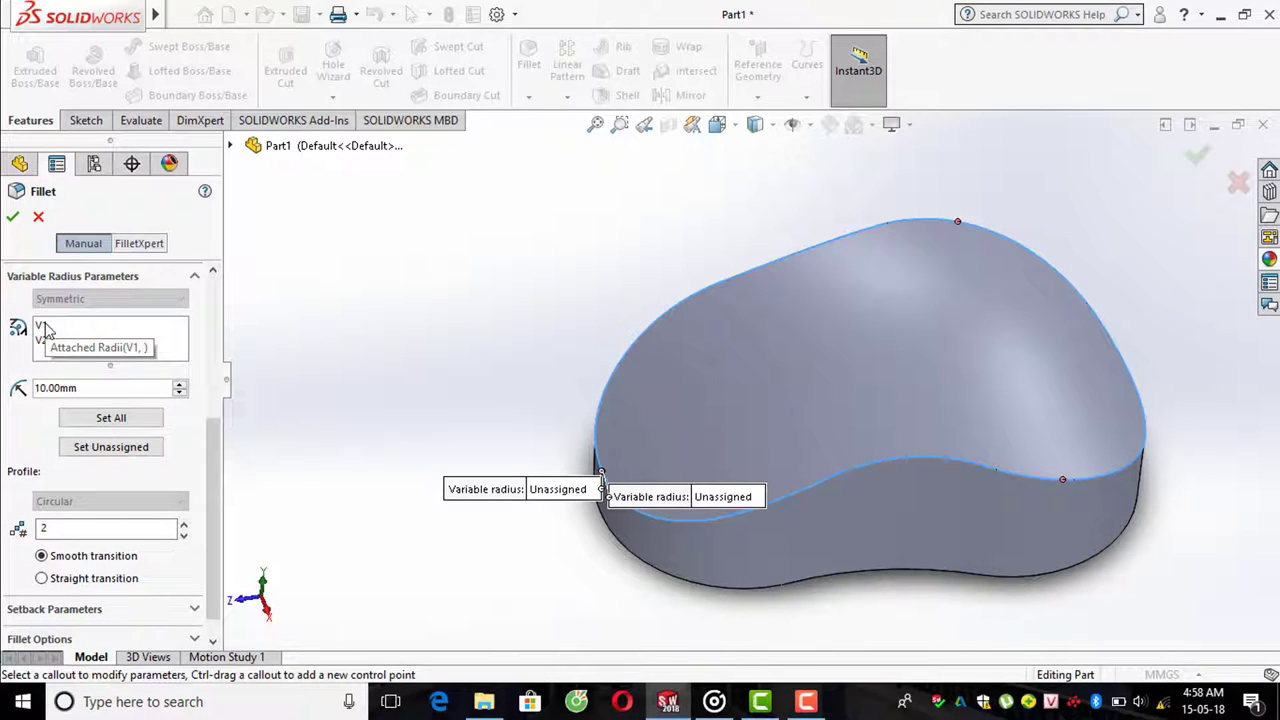
- Give vertex V1 a 3 mm radius
click(44, 327)
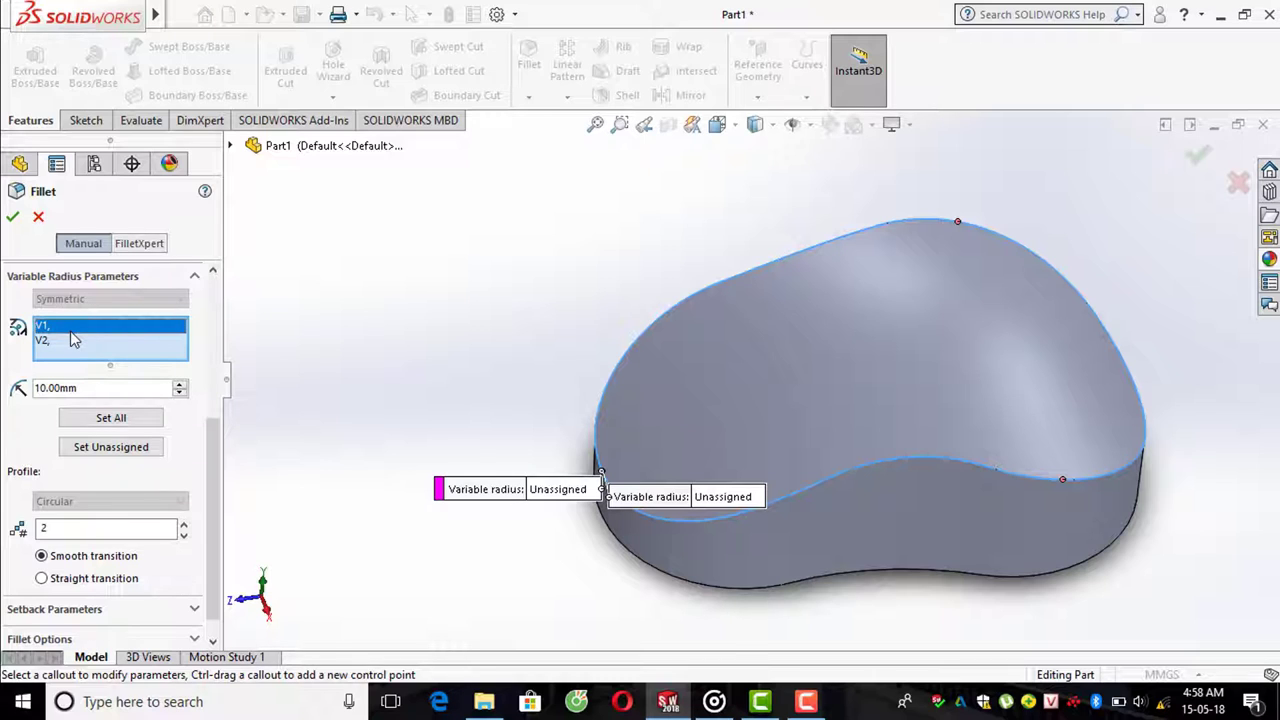
text(3)
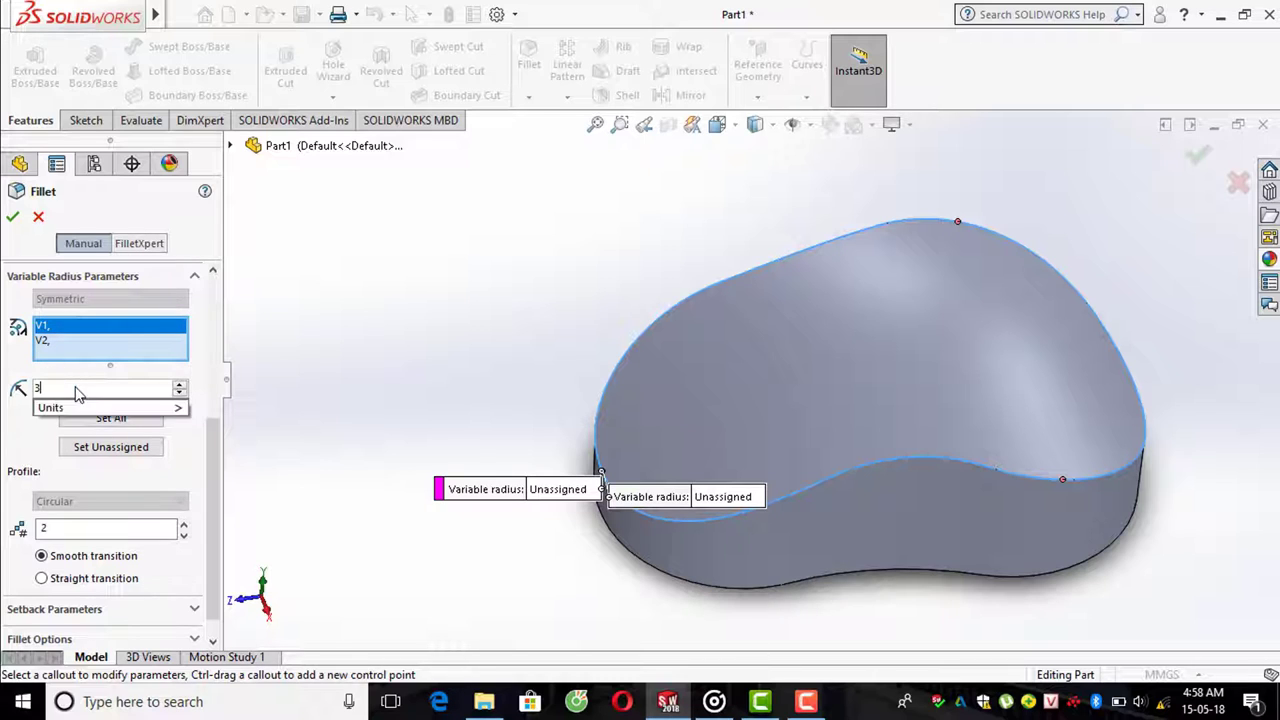
key(Return)
scroll(662, 358, up, 2)
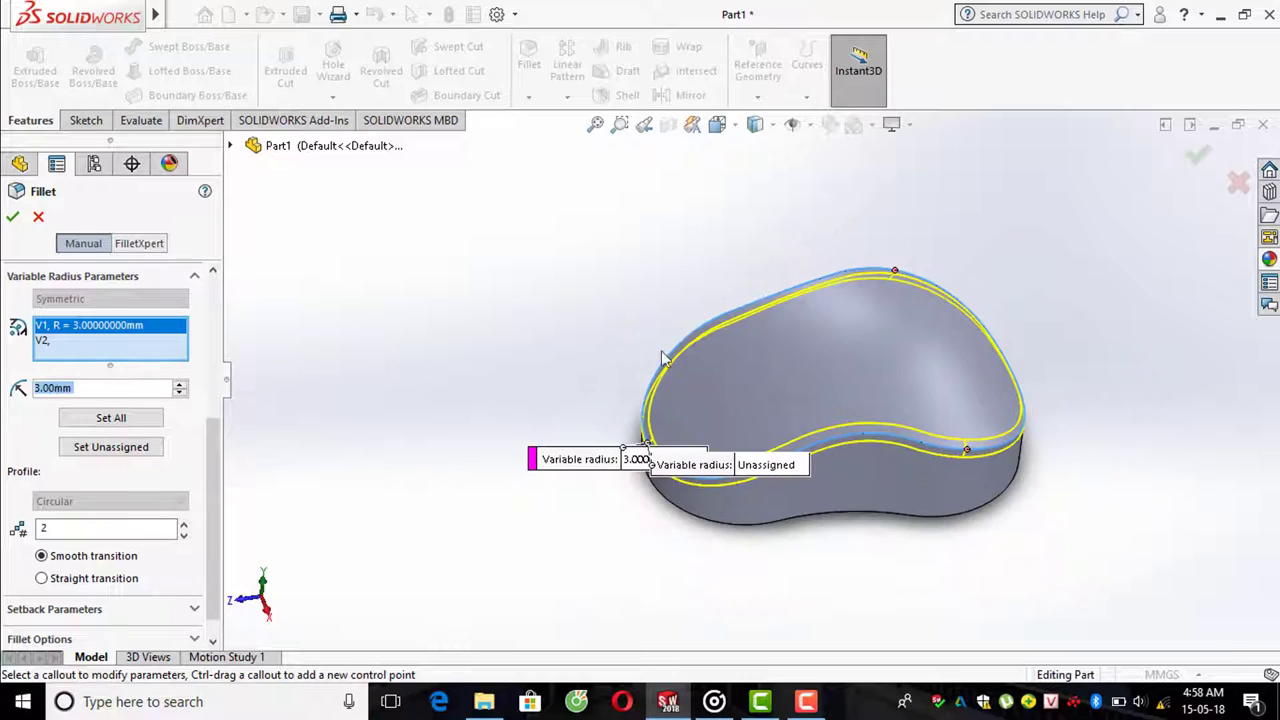
scroll(767, 343, down, 1)
click(44, 341)
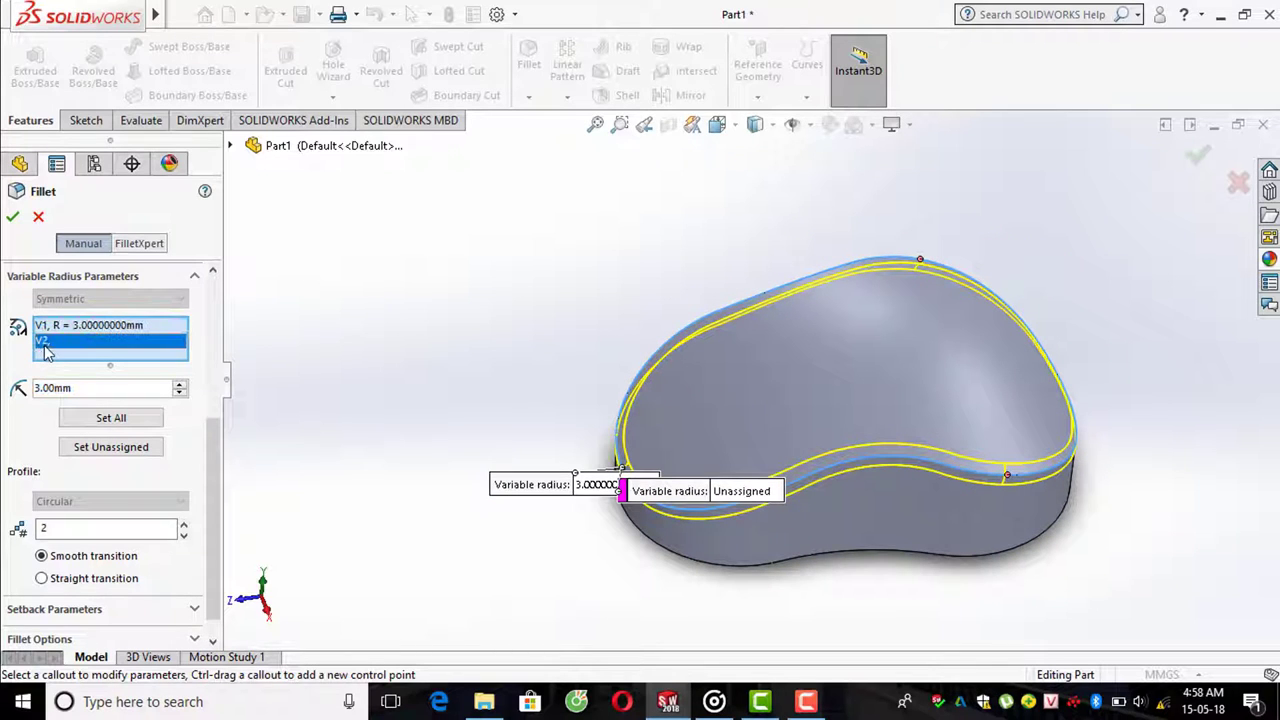
- Add control points P1 and P2 at 10 mm radius each, then inspect the rounded edge
click(921, 262)
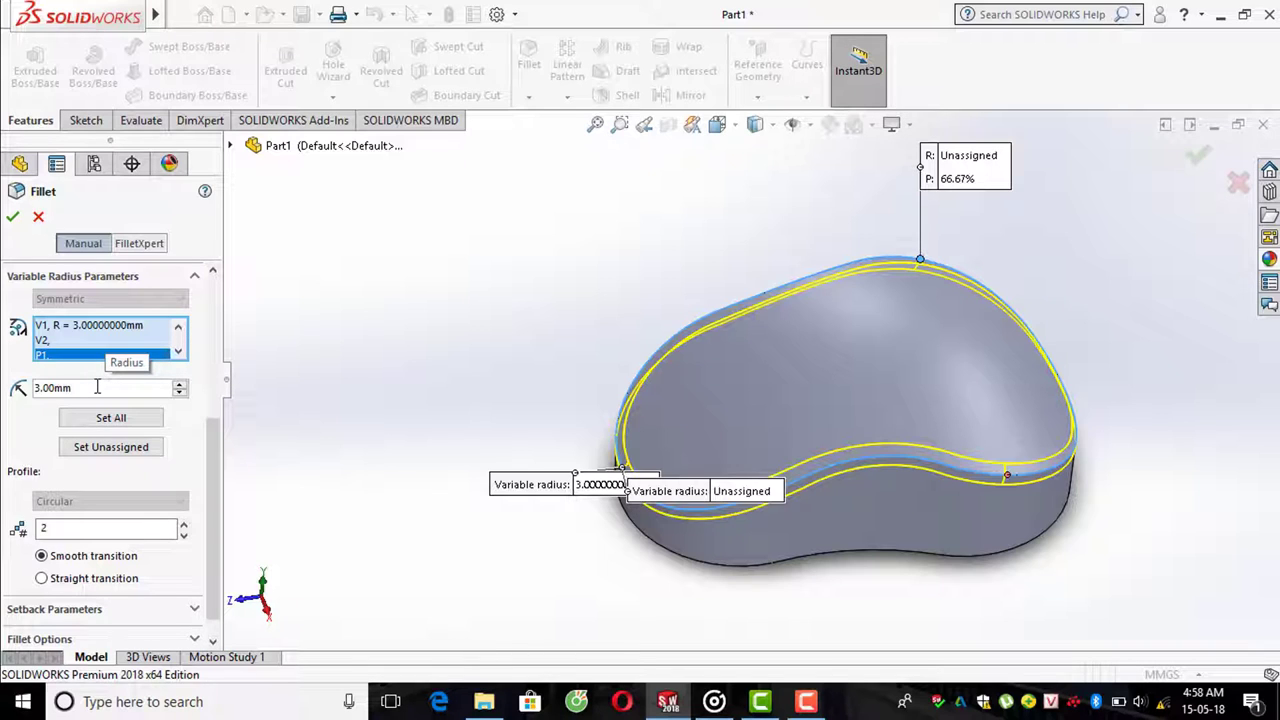
double_click(97, 387)
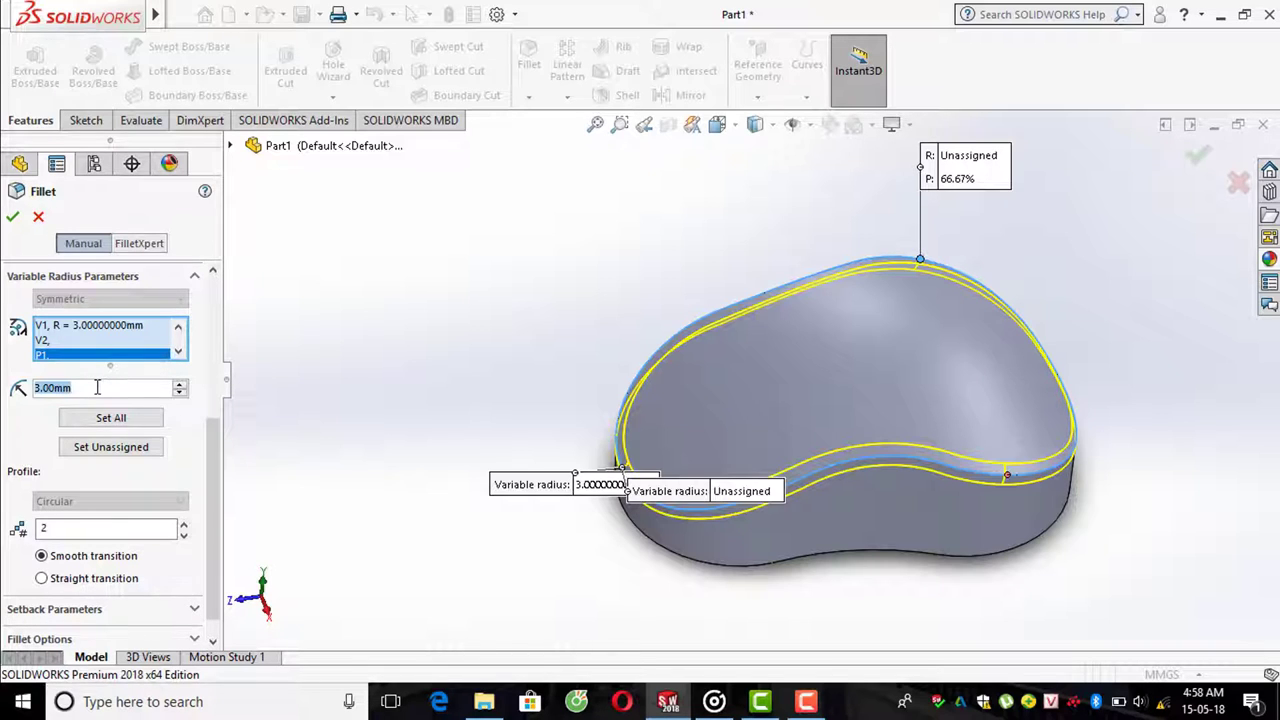
text(10)
key(Return)
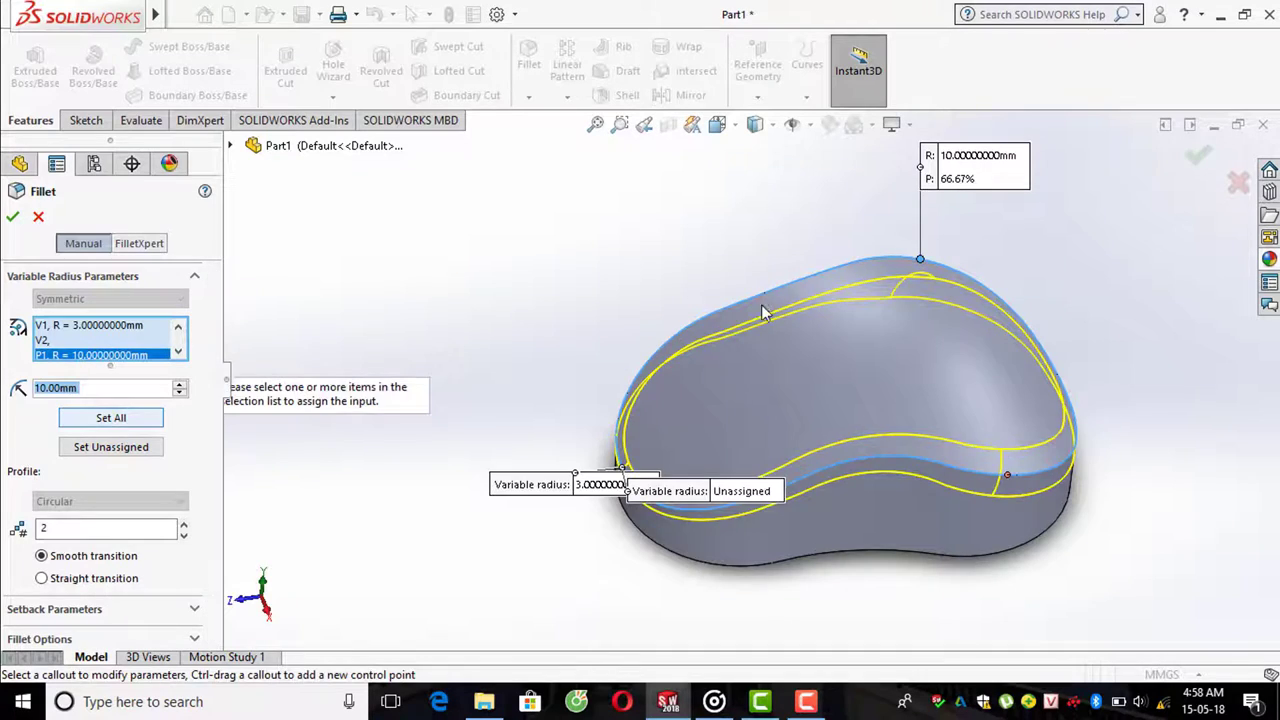
mouse_move(762, 312)
middle_down()
mouse_move(773, 371)
mouse_move(700, 274)
middle_up()
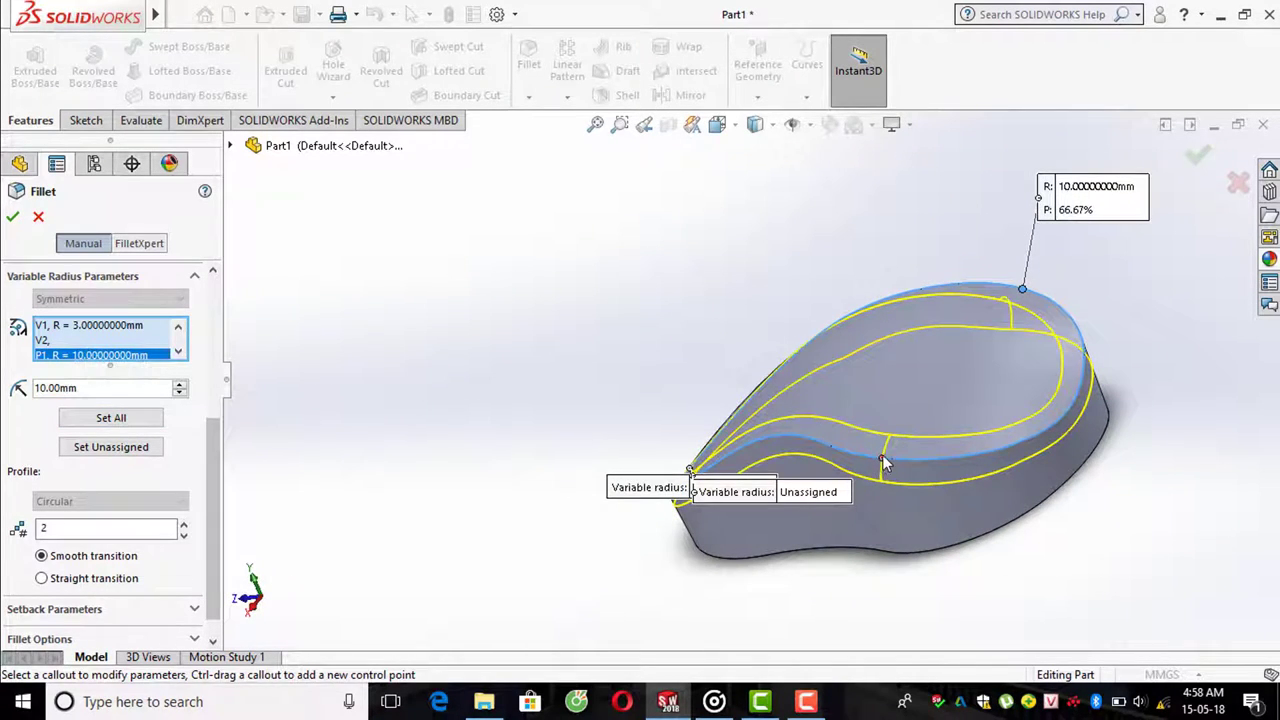
click(883, 462)
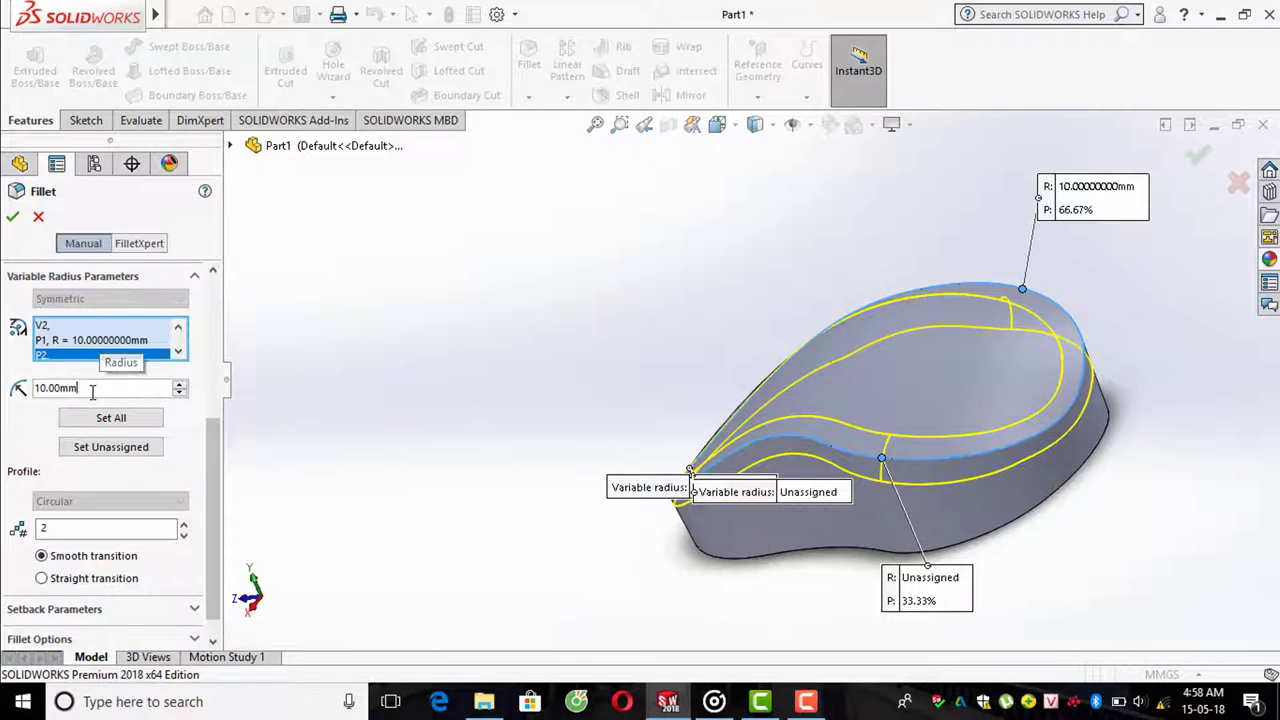
double_click(92, 391)
key(Return)
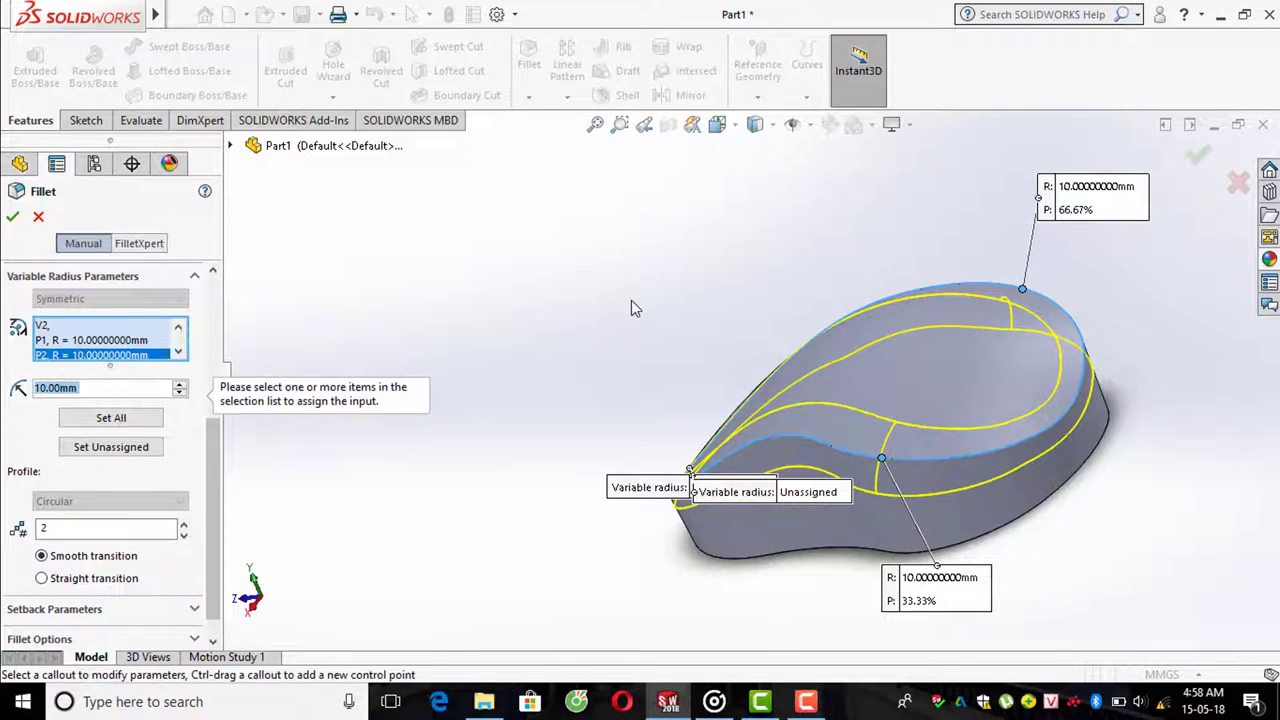
mouse_move(631, 300)
middle_down()
mouse_move(763, 363)
mouse_move(766, 314)
mouse_move(1042, 241)
middle_up()
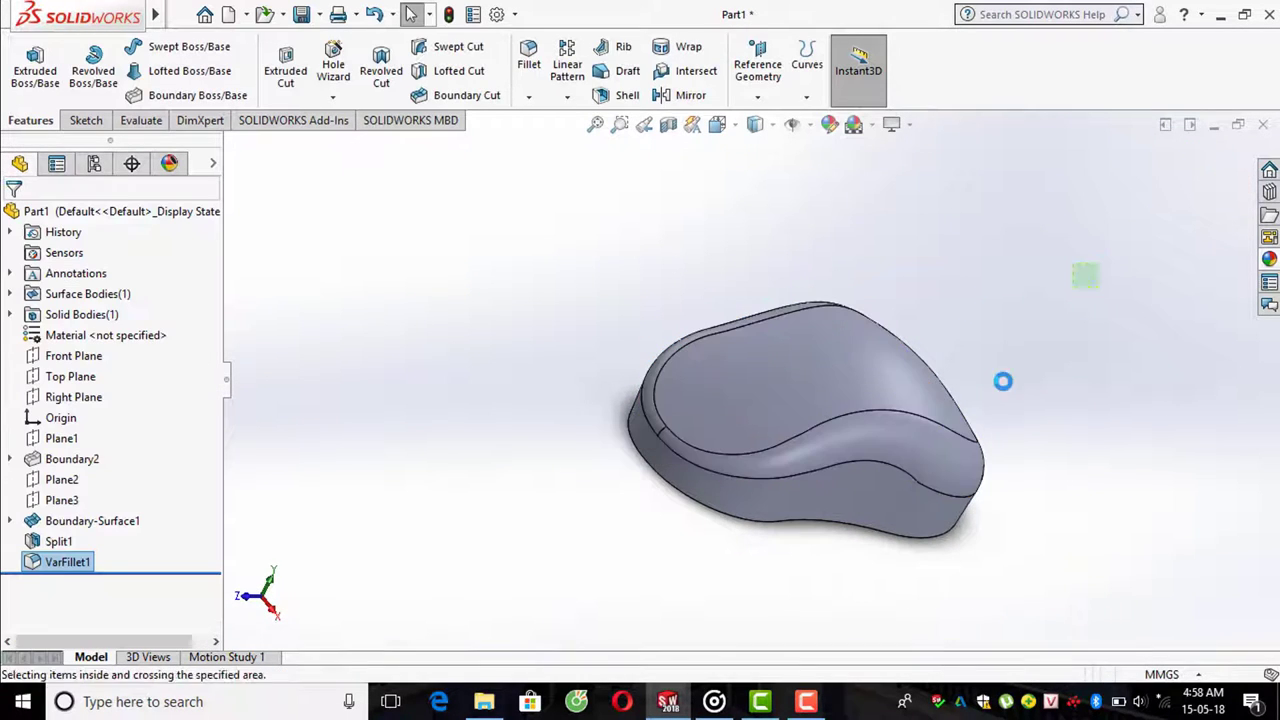
mouse_move(1003, 380)
middle_down()
mouse_move(849, 263)
mouse_move(983, 263)
mouse_move(983, 200)
mouse_move(911, 280)
middle_up()
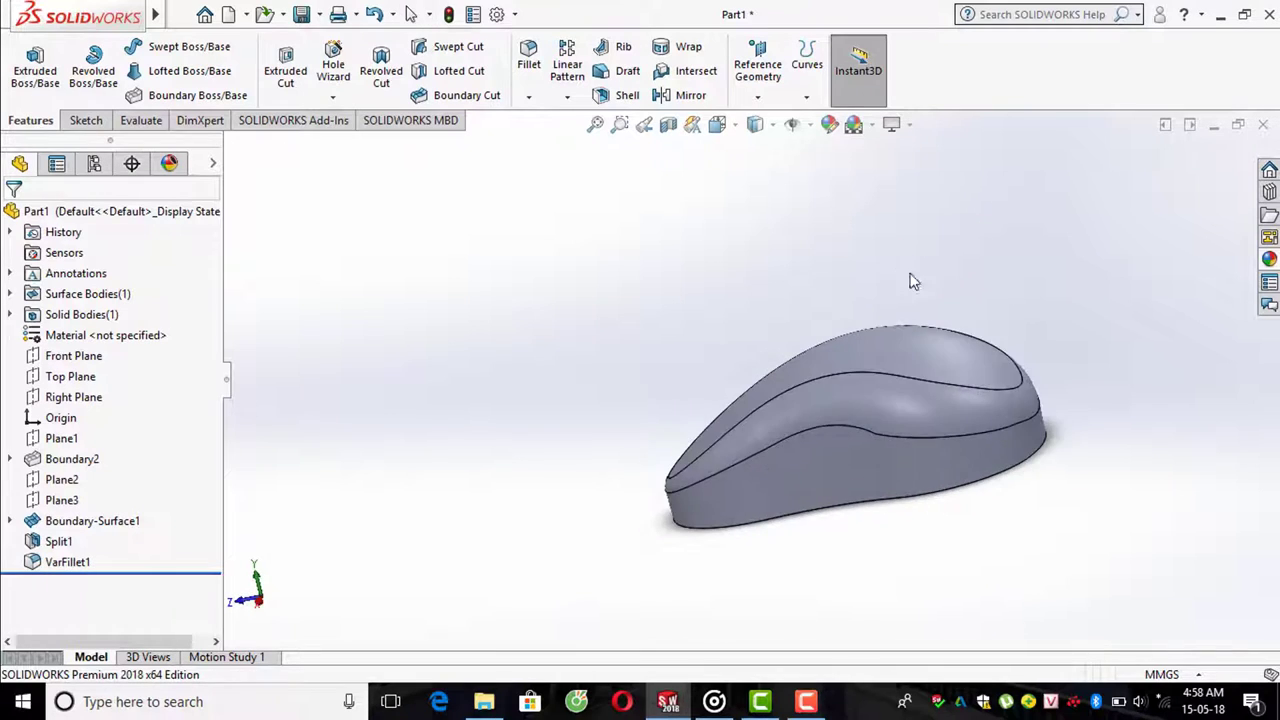
scroll(1006, 346, down, 3)
mouse_move(1006, 346)
middle_down()
mouse_move(809, 374)
mouse_move(883, 349)
mouse_move(991, 363)
middle_up()
scroll(991, 363, up, 2)
scroll(782, 424, up, 3)
scroll(782, 424, up, 1)
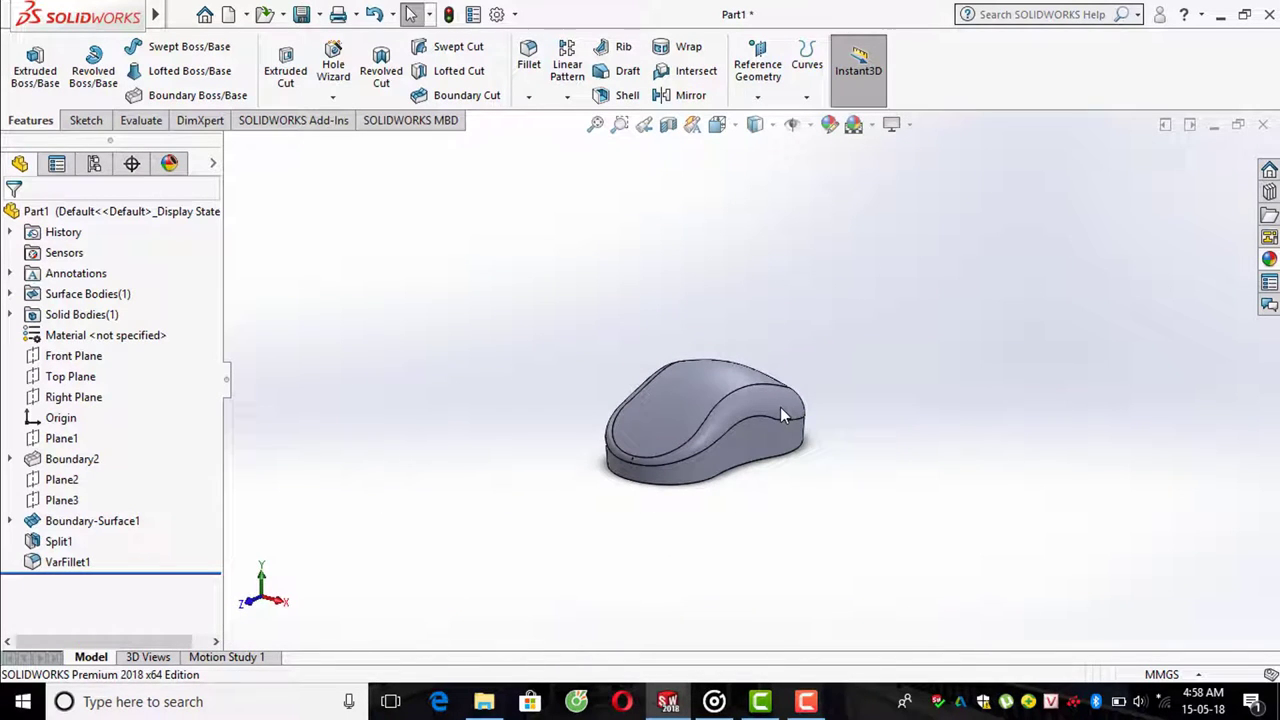
scroll(783, 414, down, 2)
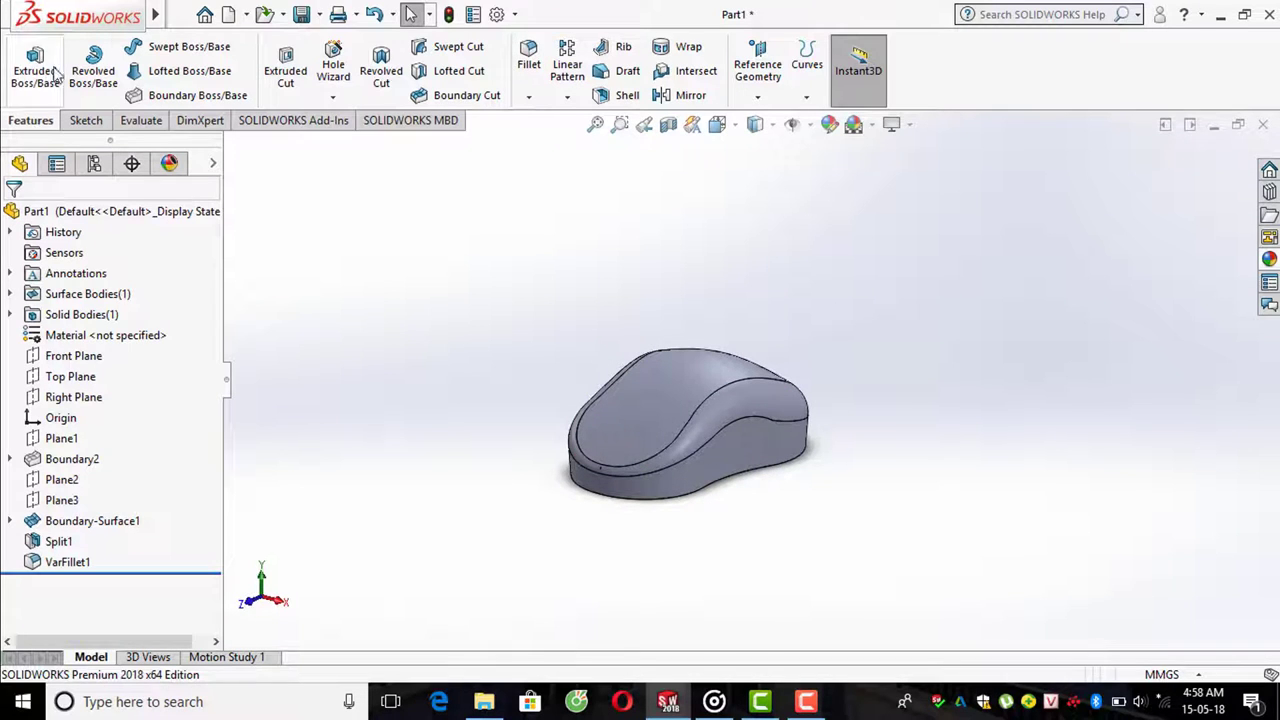
- Shell the body with a 2 mm wall thickness, accepting the warning
click(620, 95)
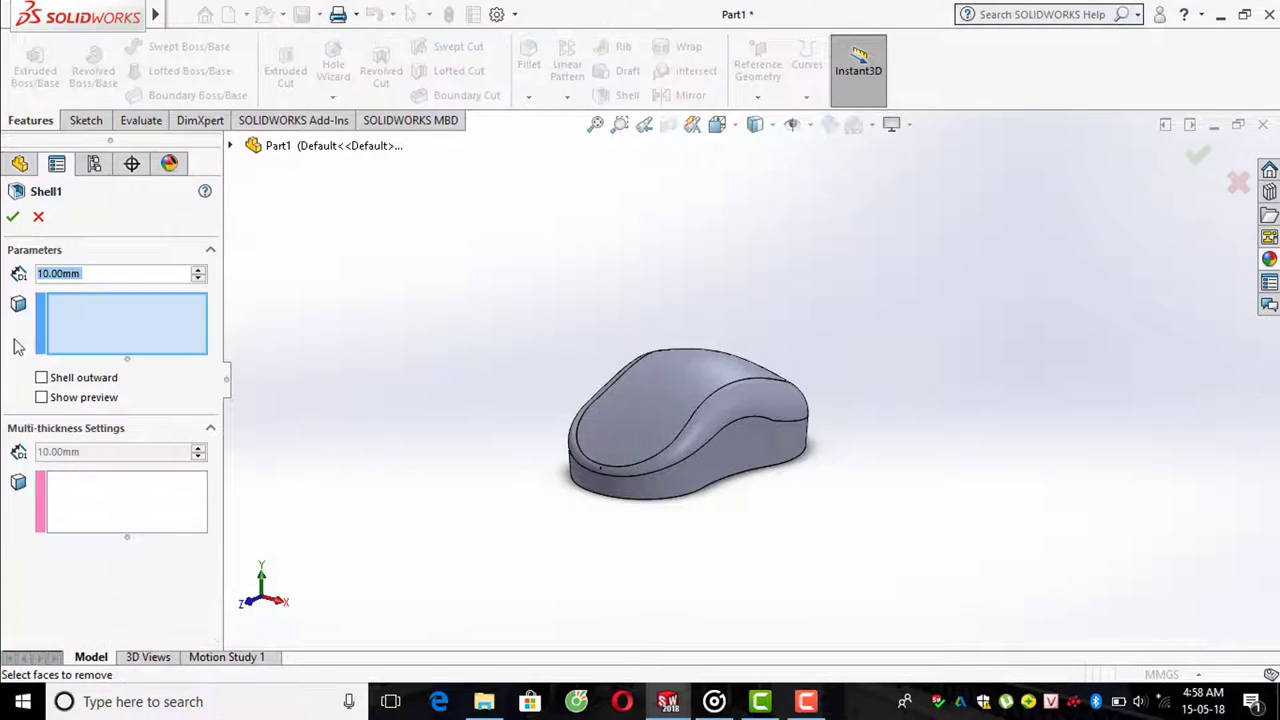
text(2)
key(Return)
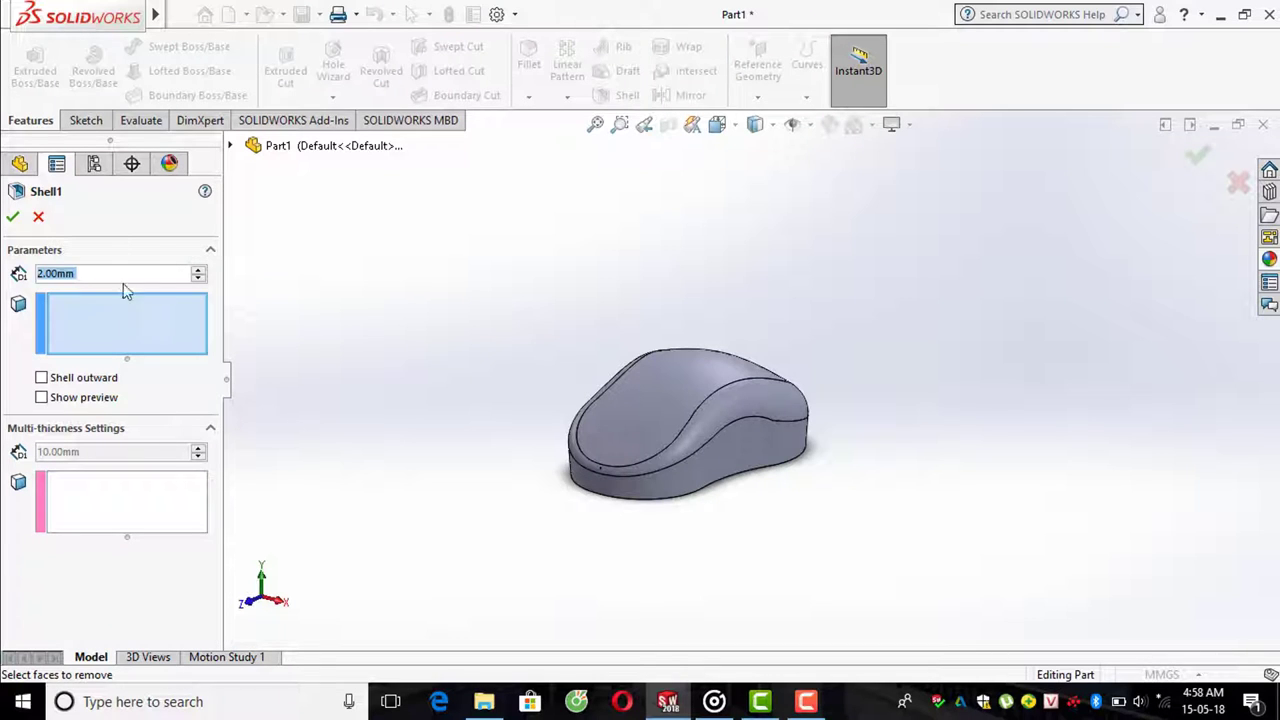
click(13, 218)
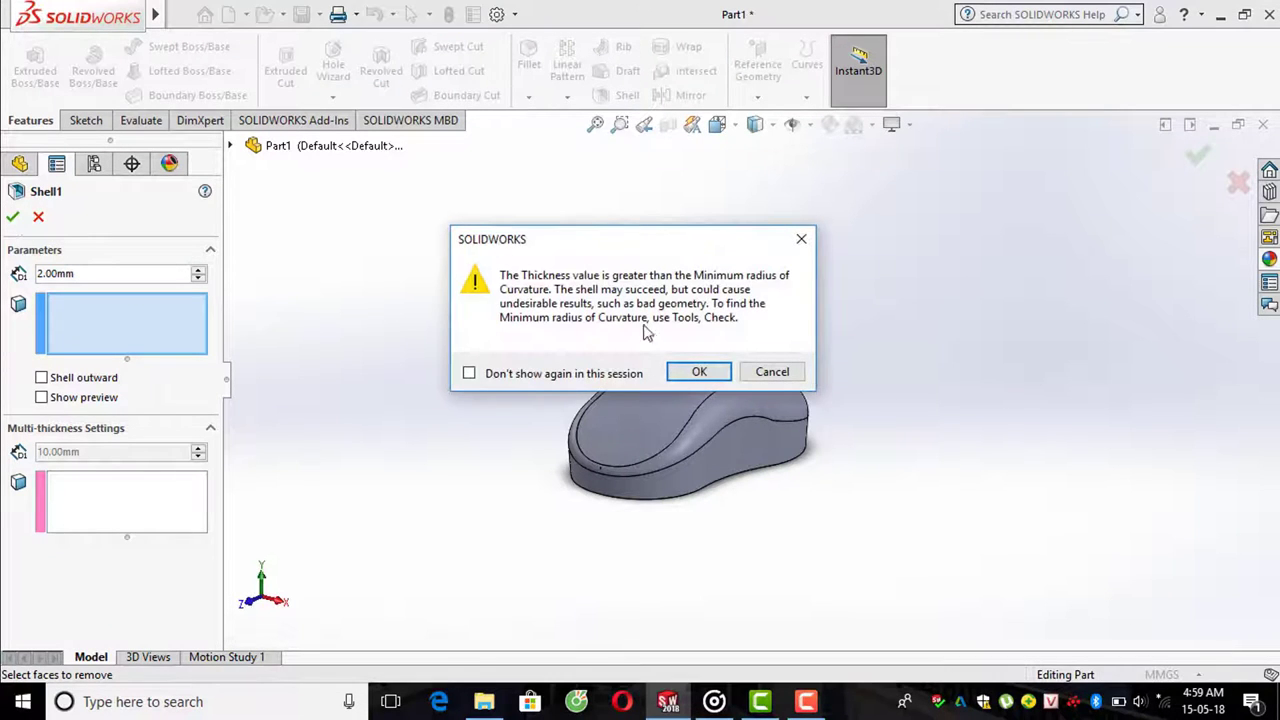
click(699, 371)
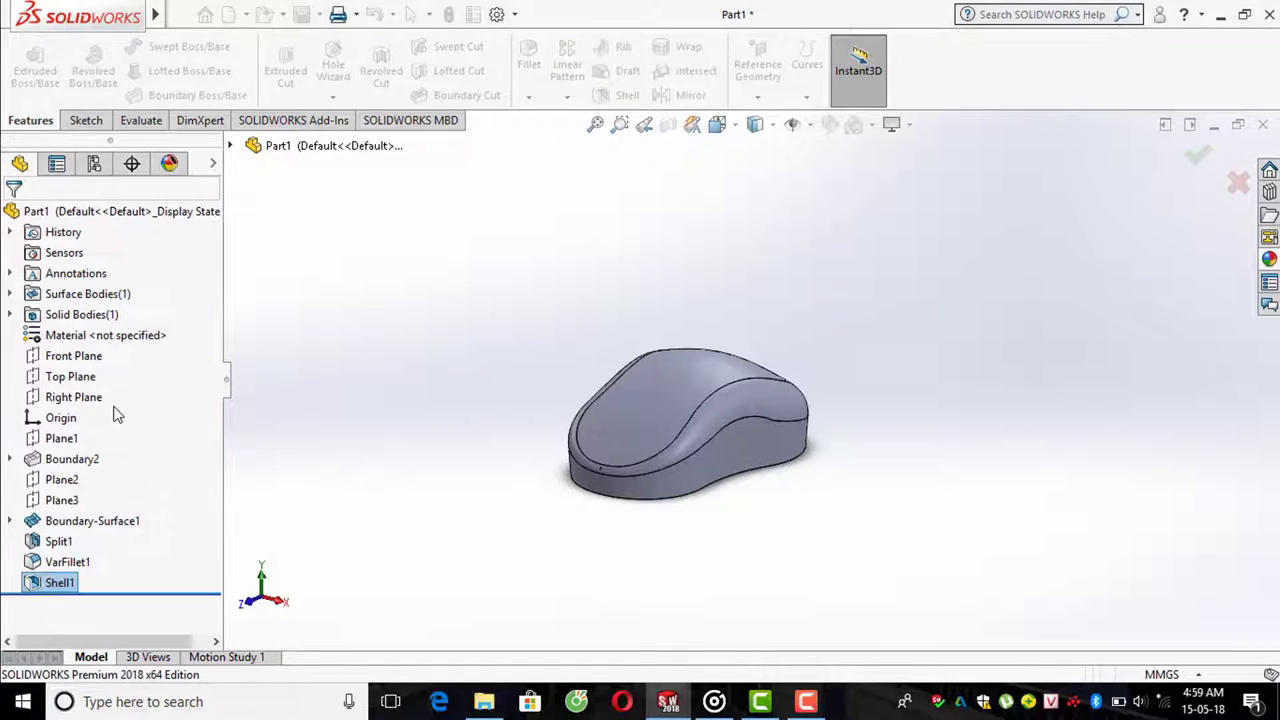
- View the hollow interior with Hidden Lines Visible, then return to Shaded With Edges
click(773, 124)
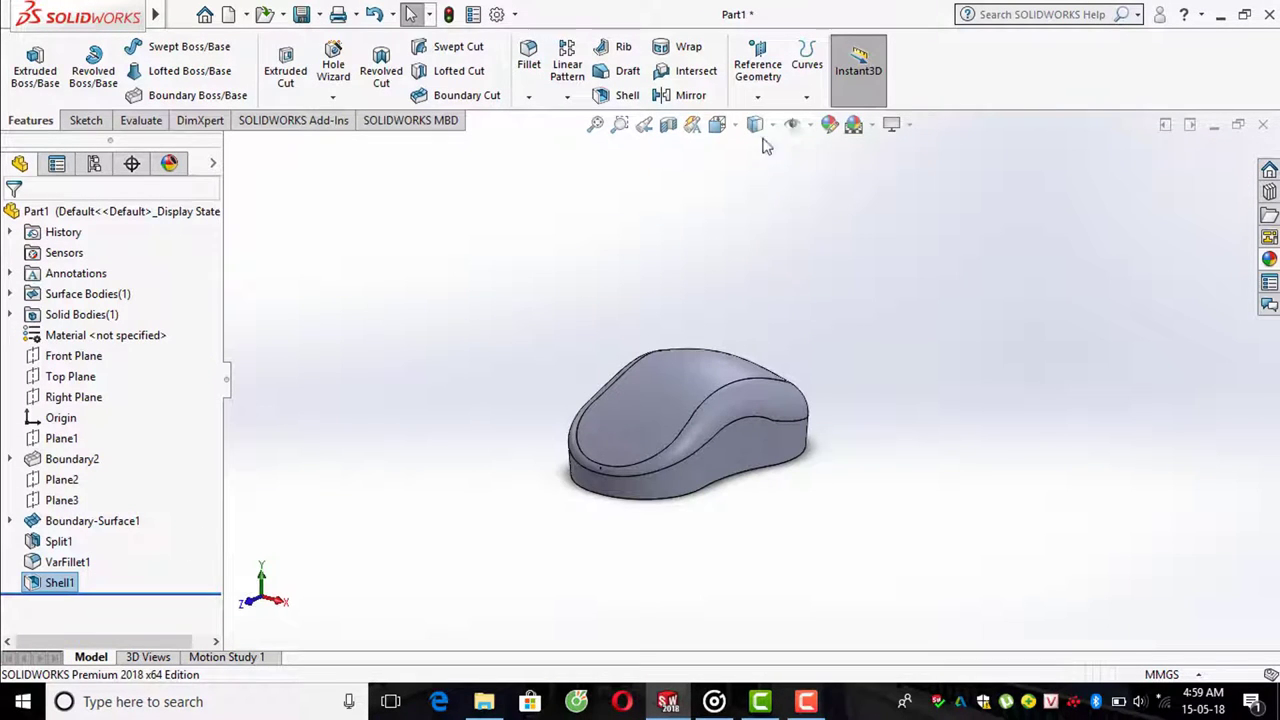
click(757, 125)
click(758, 230)
mouse_move(737, 373)
middle_down()
mouse_move(634, 302)
mouse_move(733, 257)
mouse_move(766, 291)
mouse_move(777, 331)
mouse_move(772, 222)
middle_up()
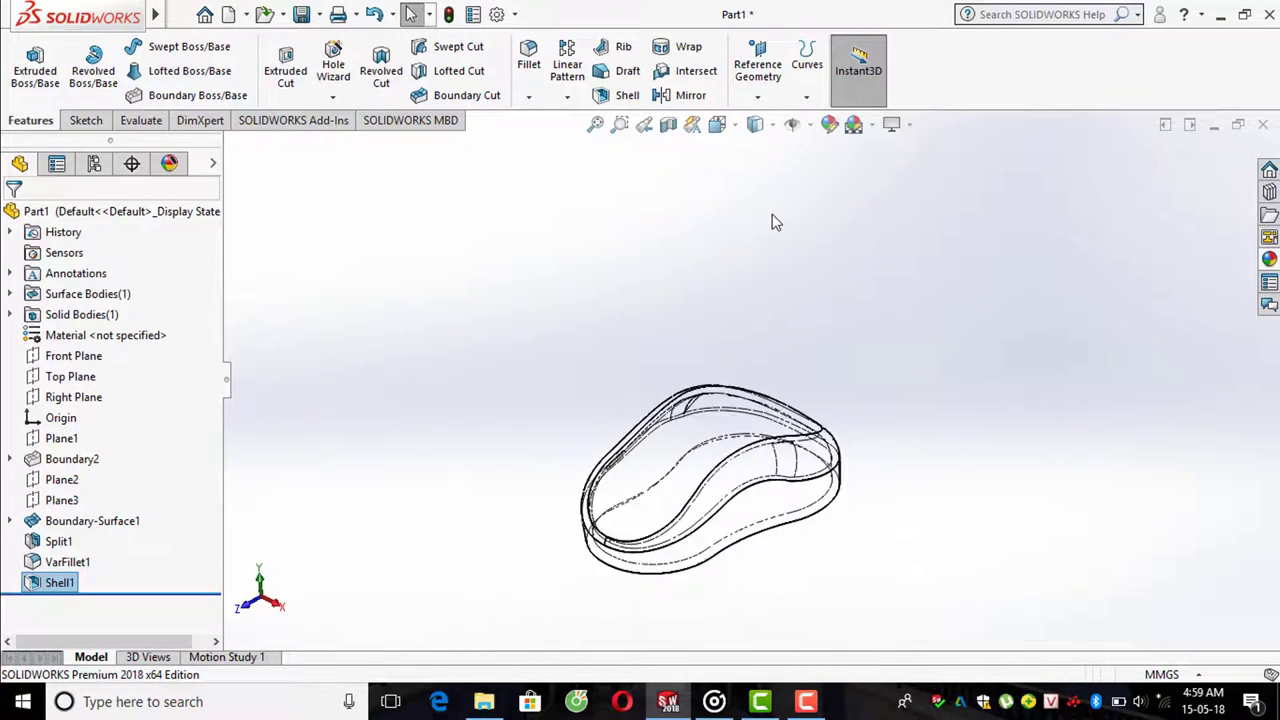
click(760, 124)
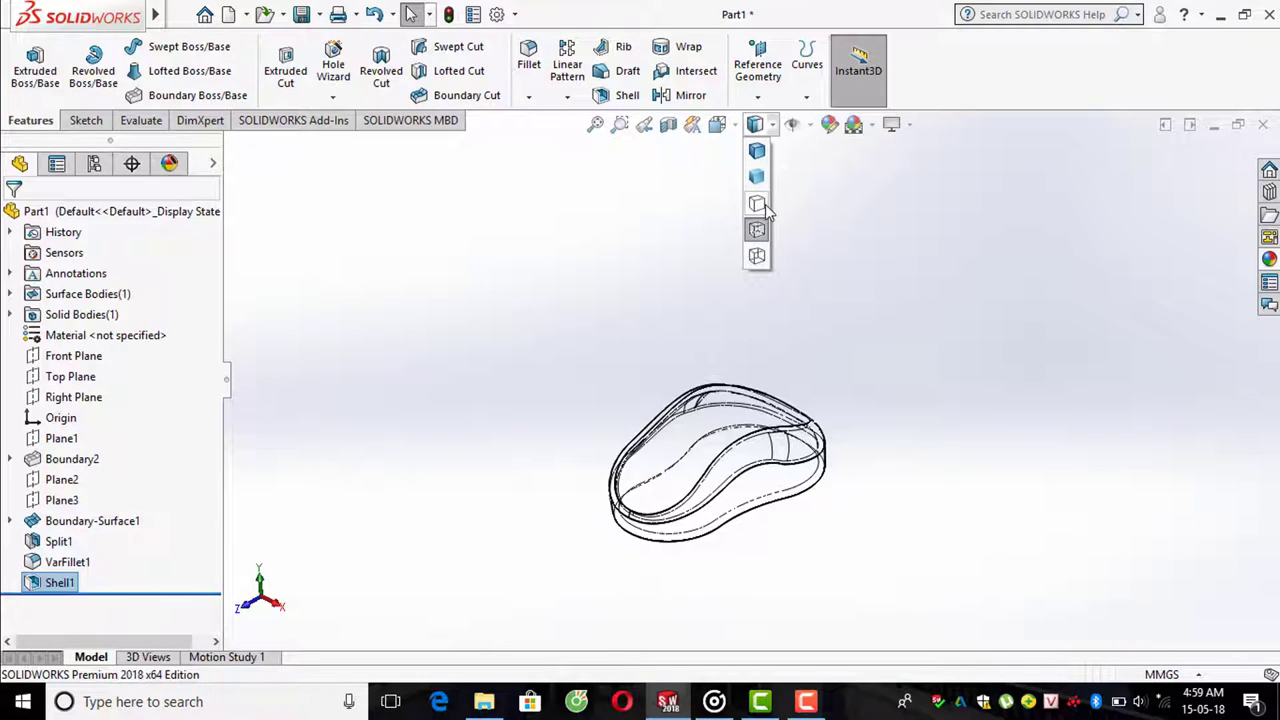
click(757, 151)
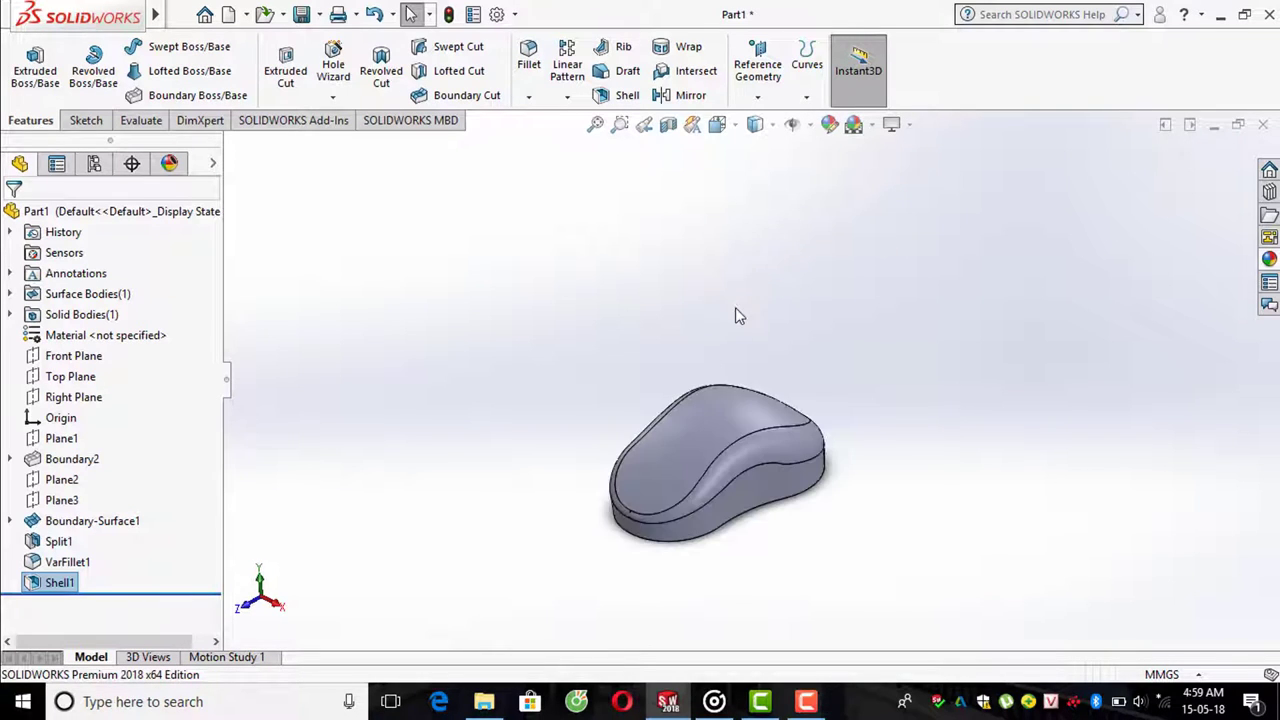
mouse_move(735, 316)
middle_down()
mouse_move(694, 303)
mouse_move(736, 384)
middle_up()
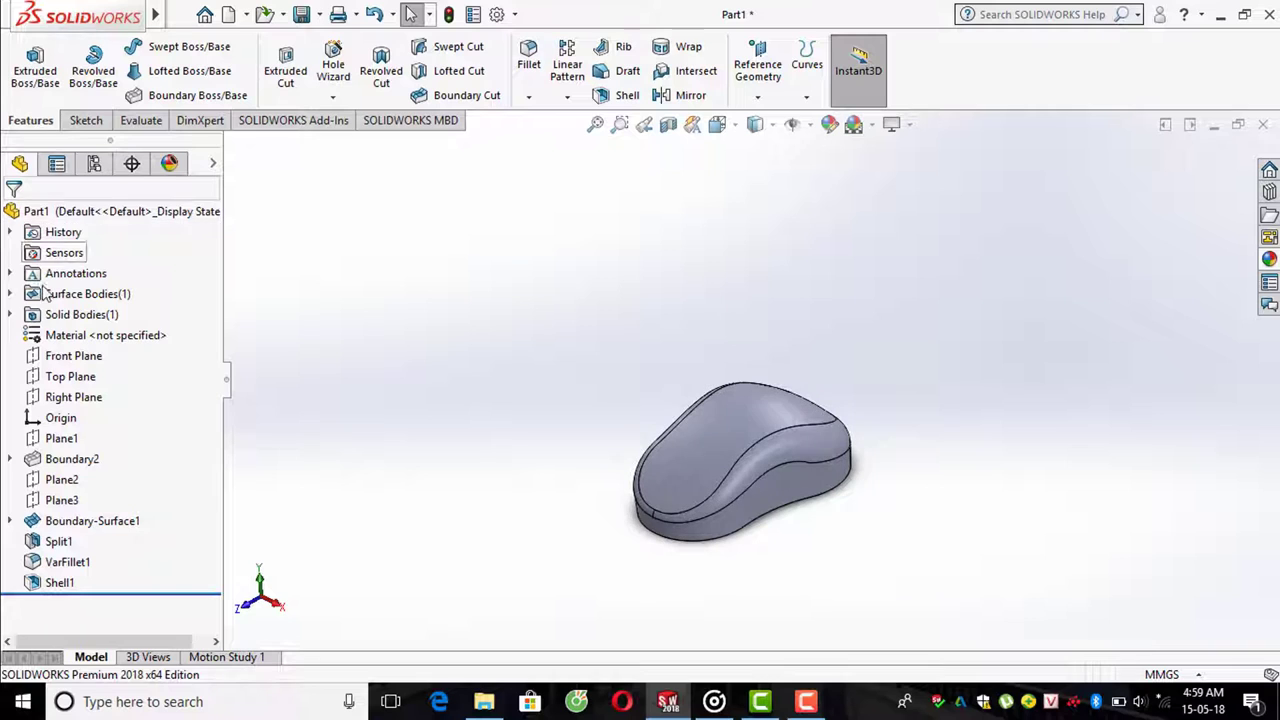
- Sketch a vertical line on Plane1 from the mouse's bottom edge to the origin, then exit
click(85, 120)
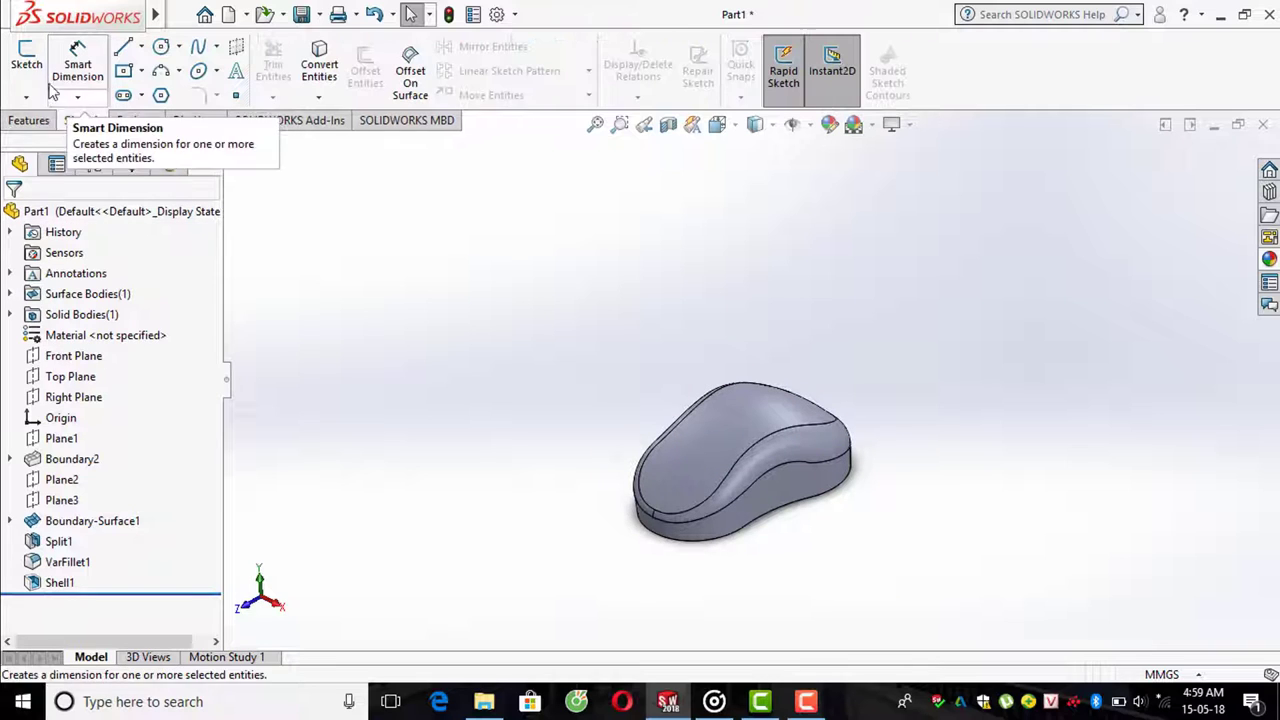
click(27, 60)
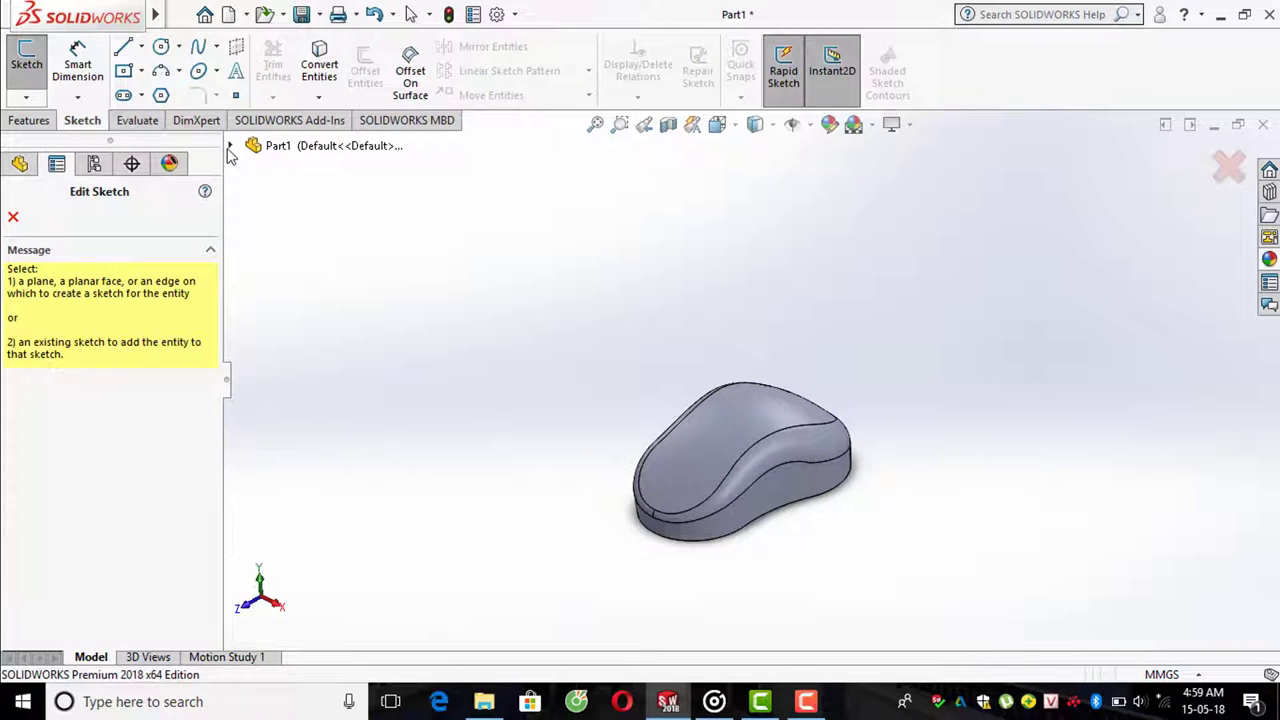
click(229, 147)
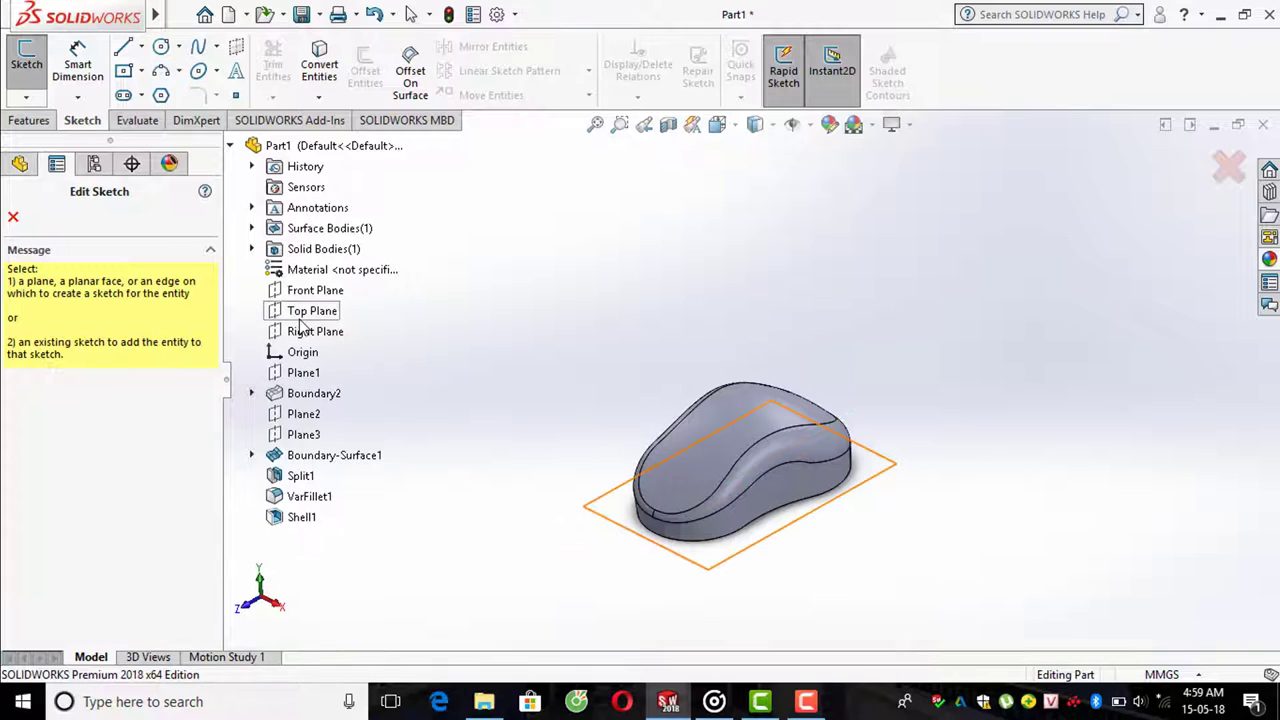
click(303, 373)
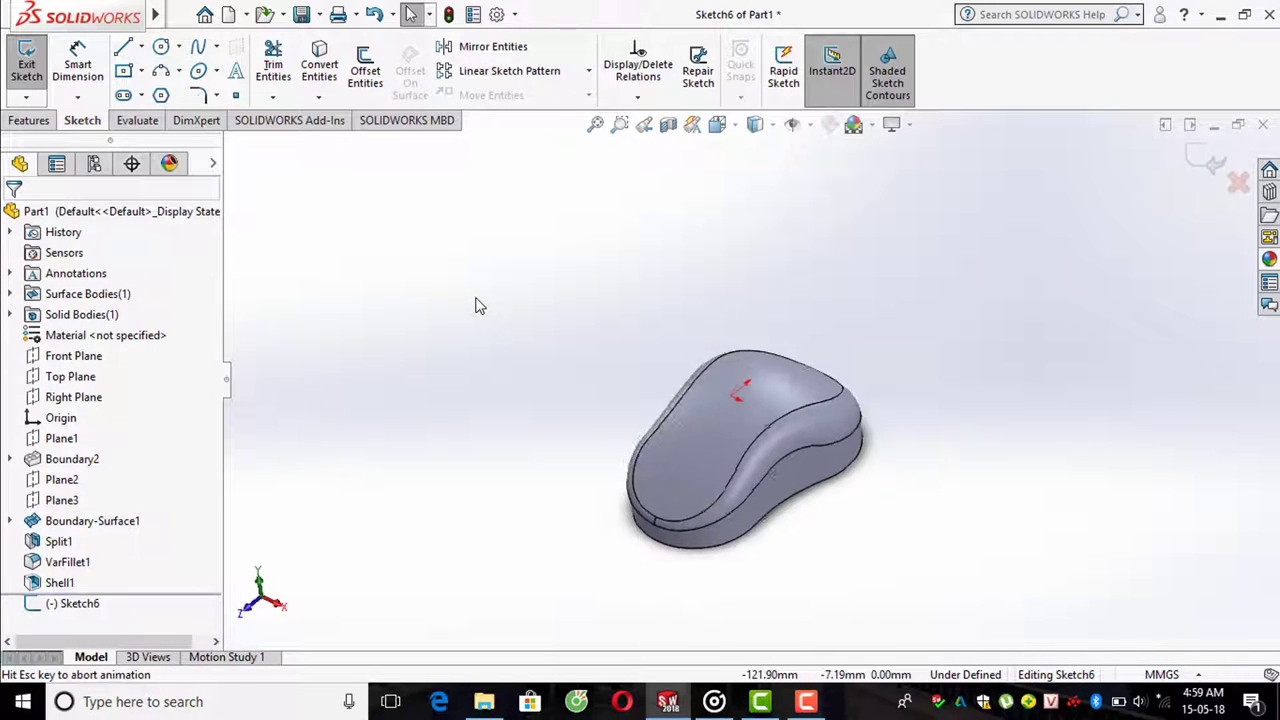
click(123, 47)
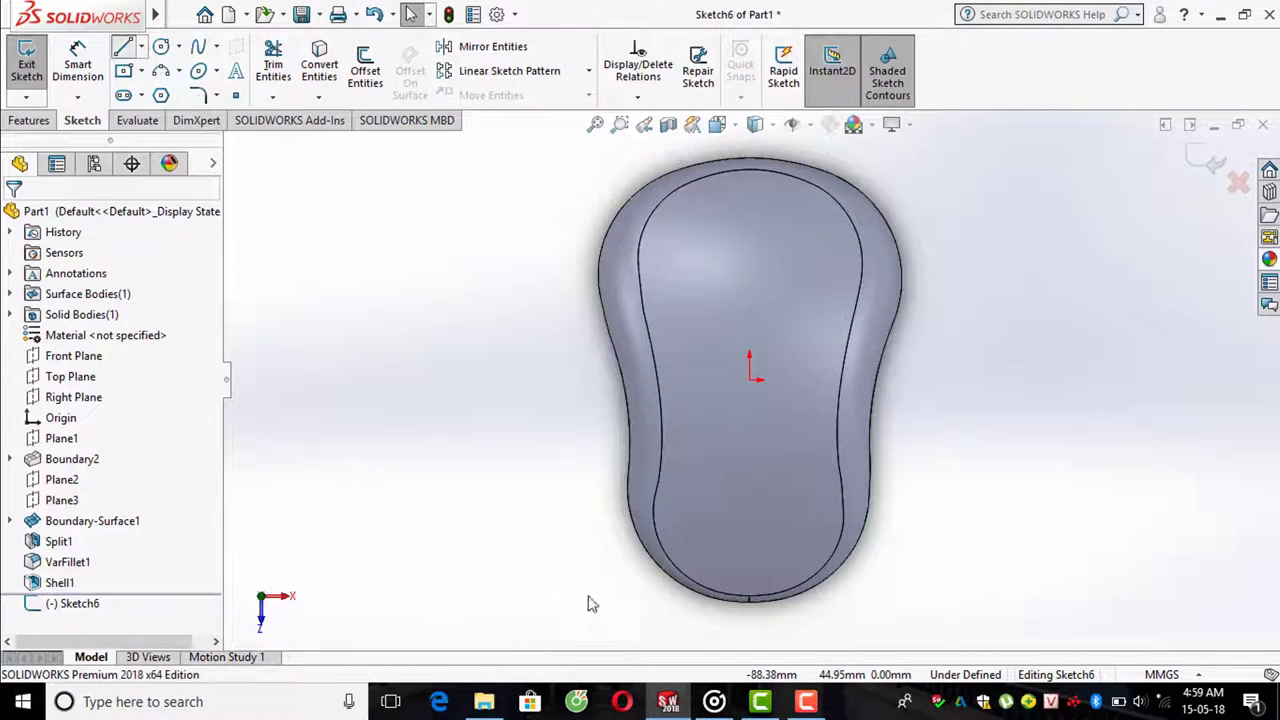
scroll(760, 601, down, 3)
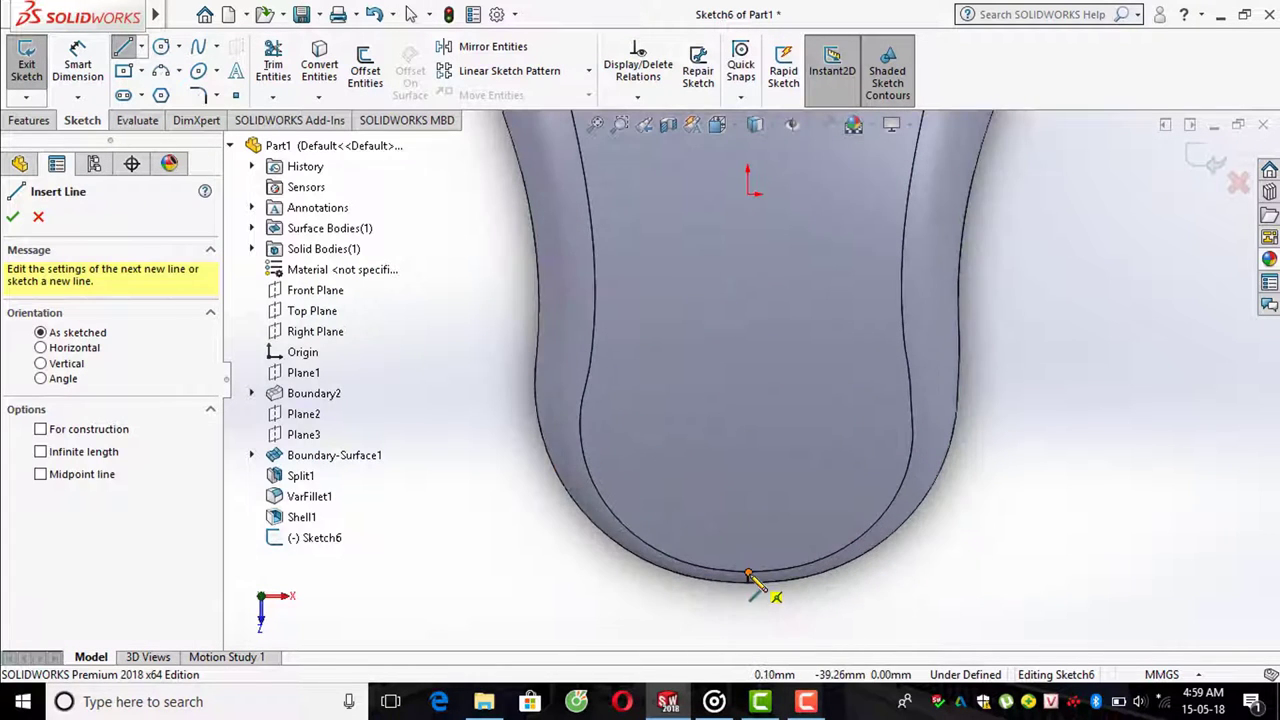
click(747, 578)
click(747, 194)
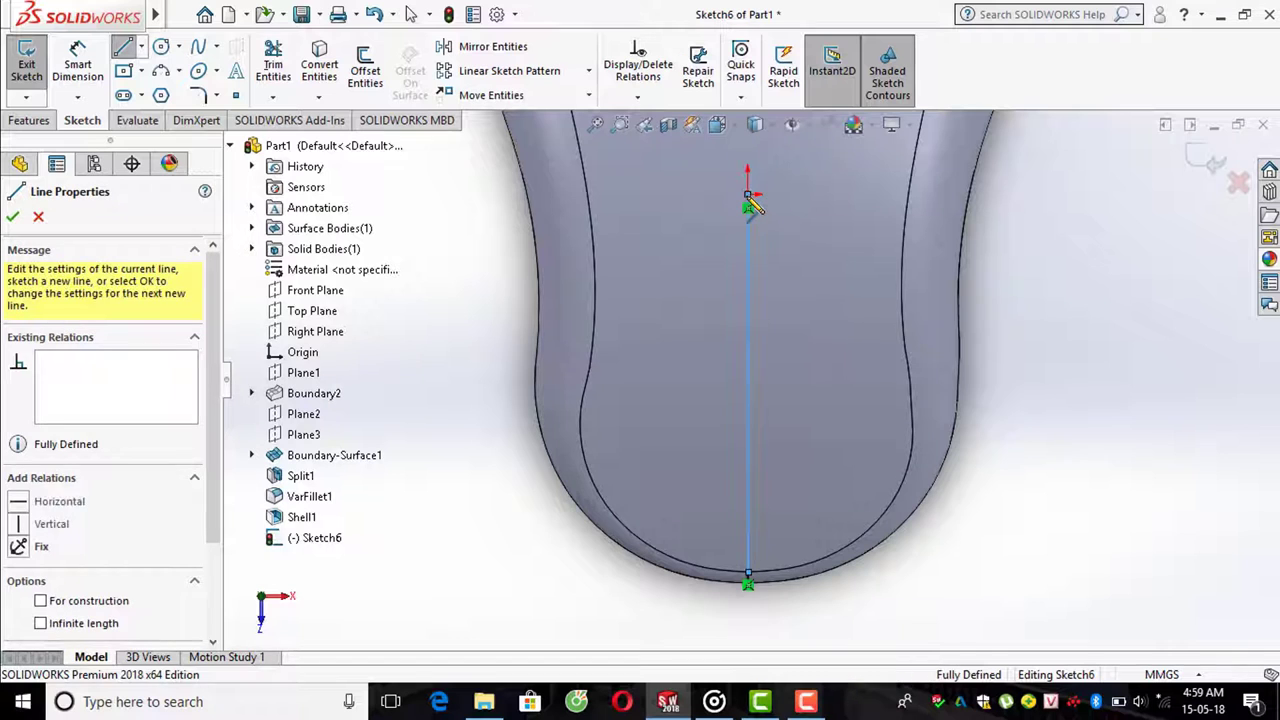
click(748, 196)
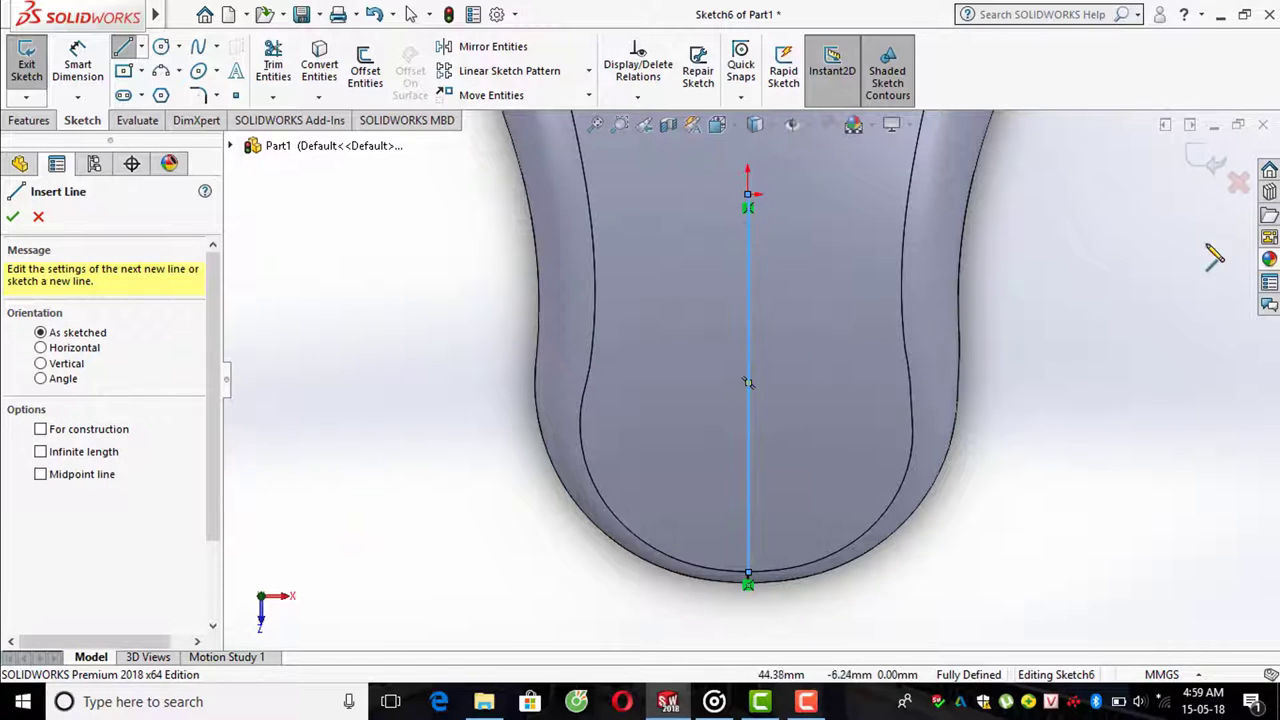
click(1206, 180)
mouse_move(871, 443)
middle_down()
mouse_move(785, 335)
mouse_move(755, 343)
middle_up()
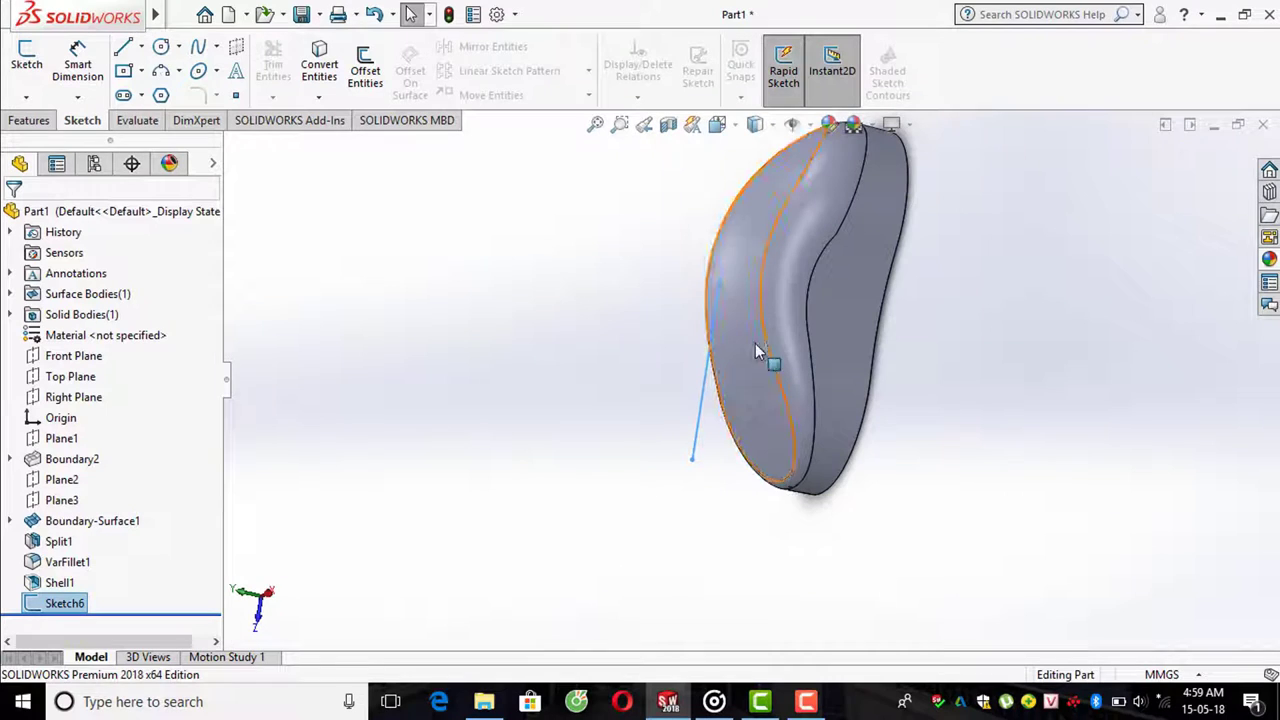
- Start a thin extruded cut from Sketch6 with Direction 2 turned off
click(36, 122)
click(287, 62)
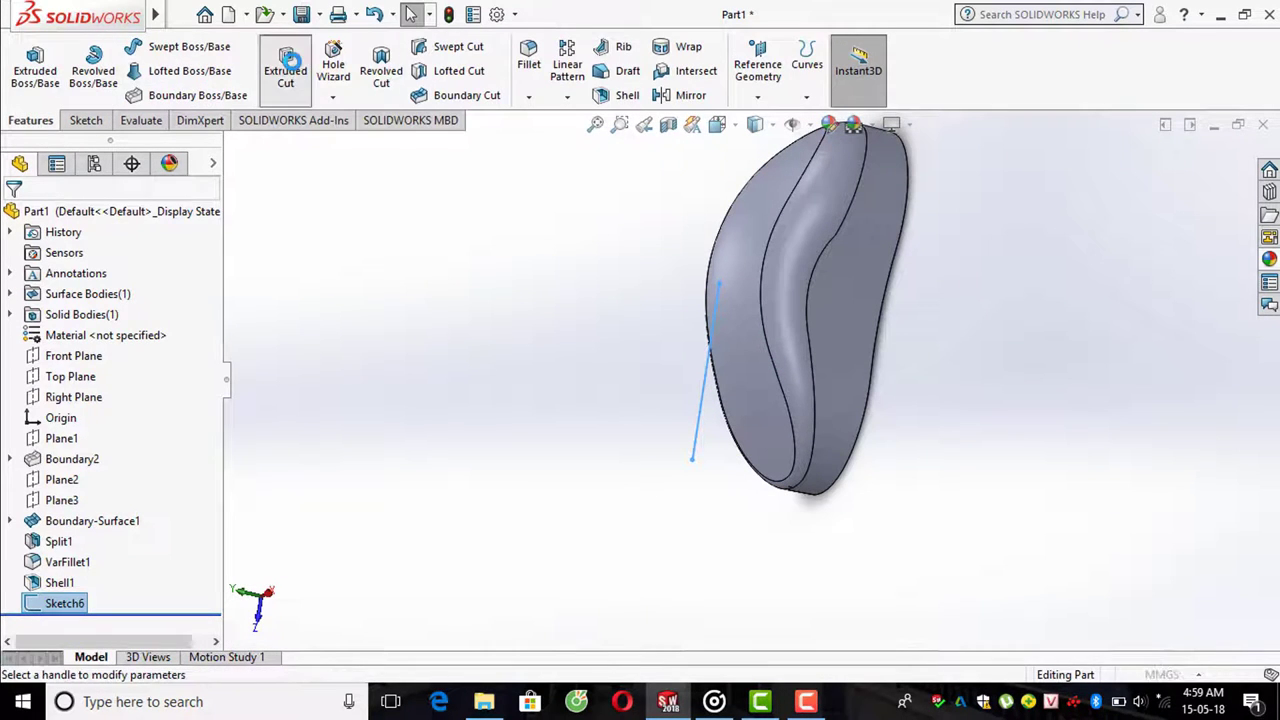
middle_drag(620, 303, 453, 363)
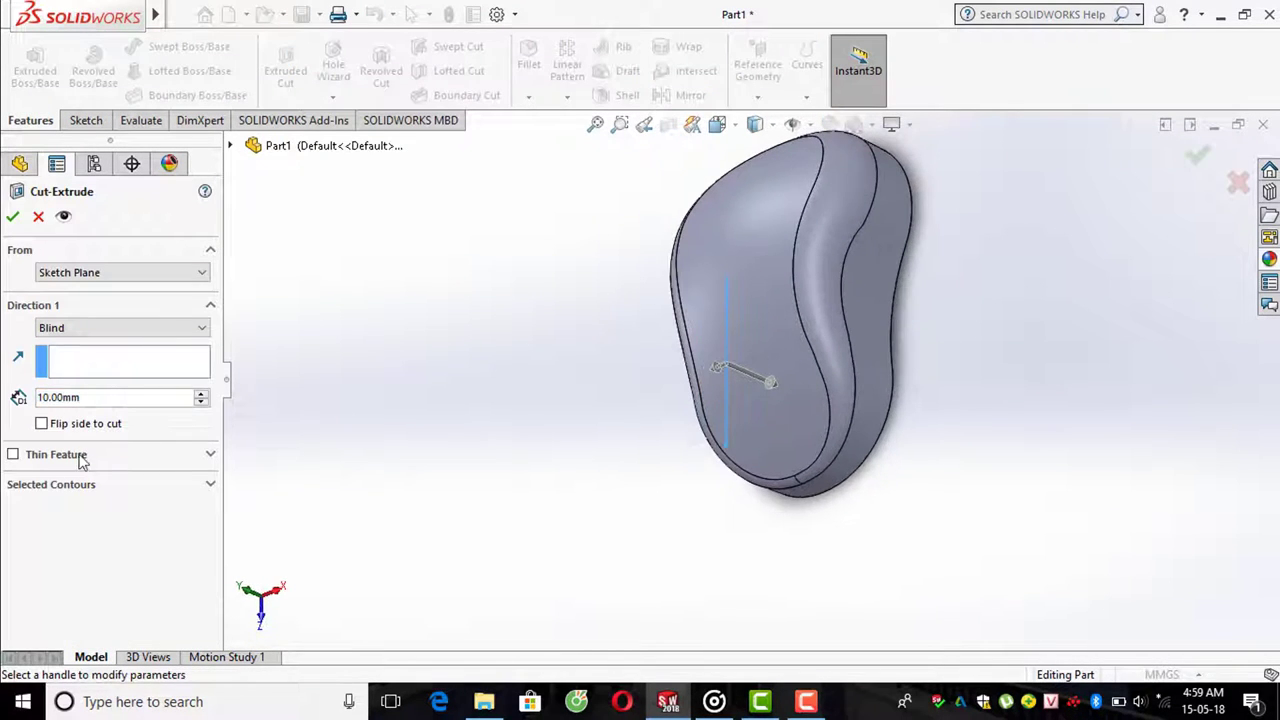
click(43, 451)
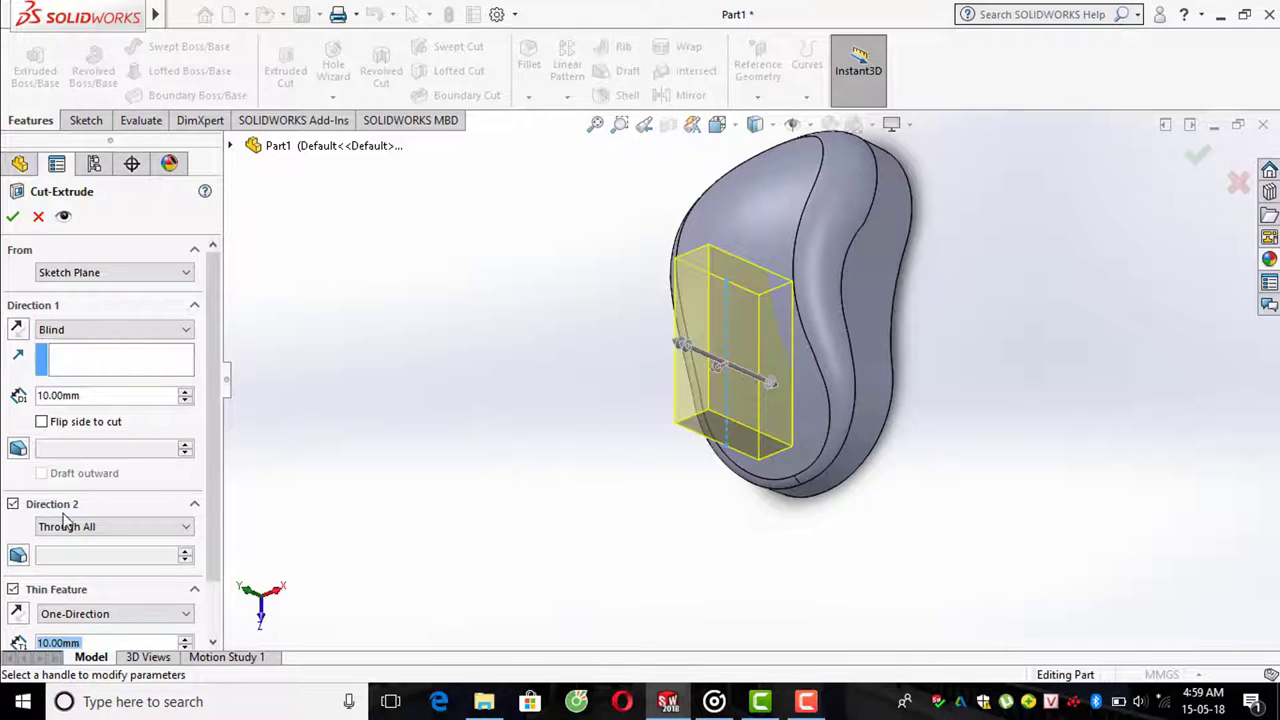
scroll(80, 526, down, 1)
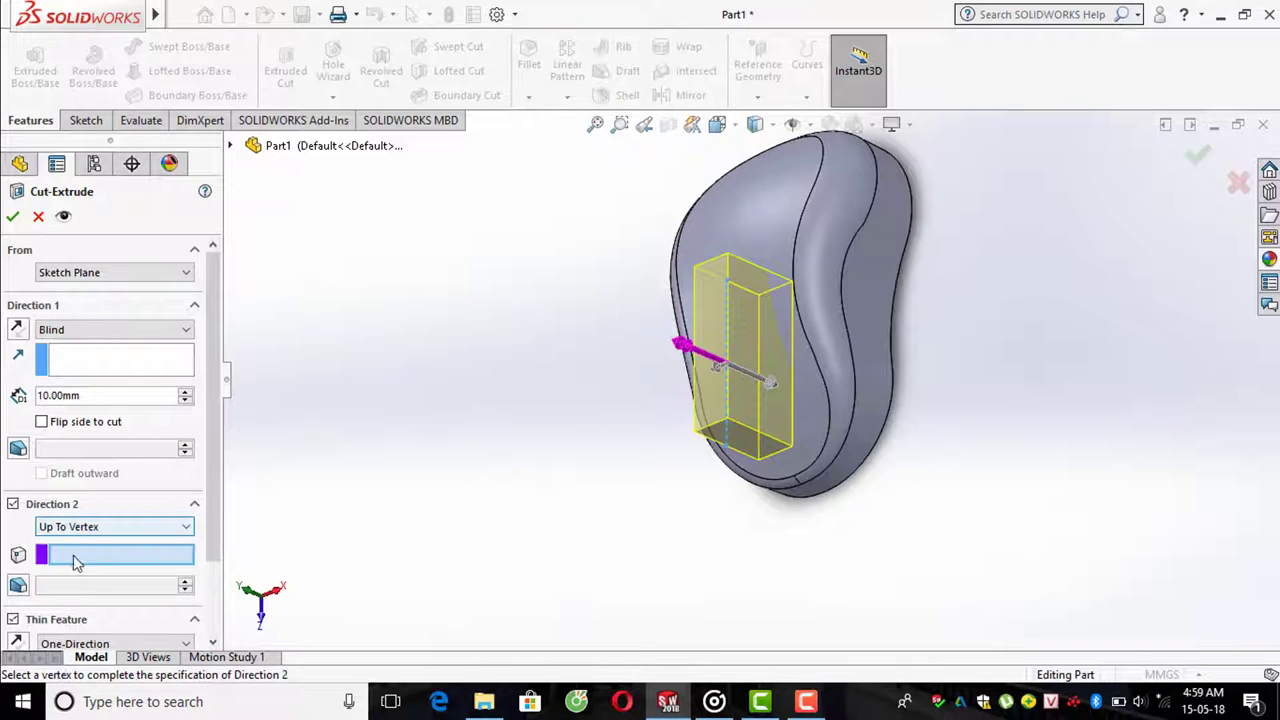
click(126, 530)
click(222, 520)
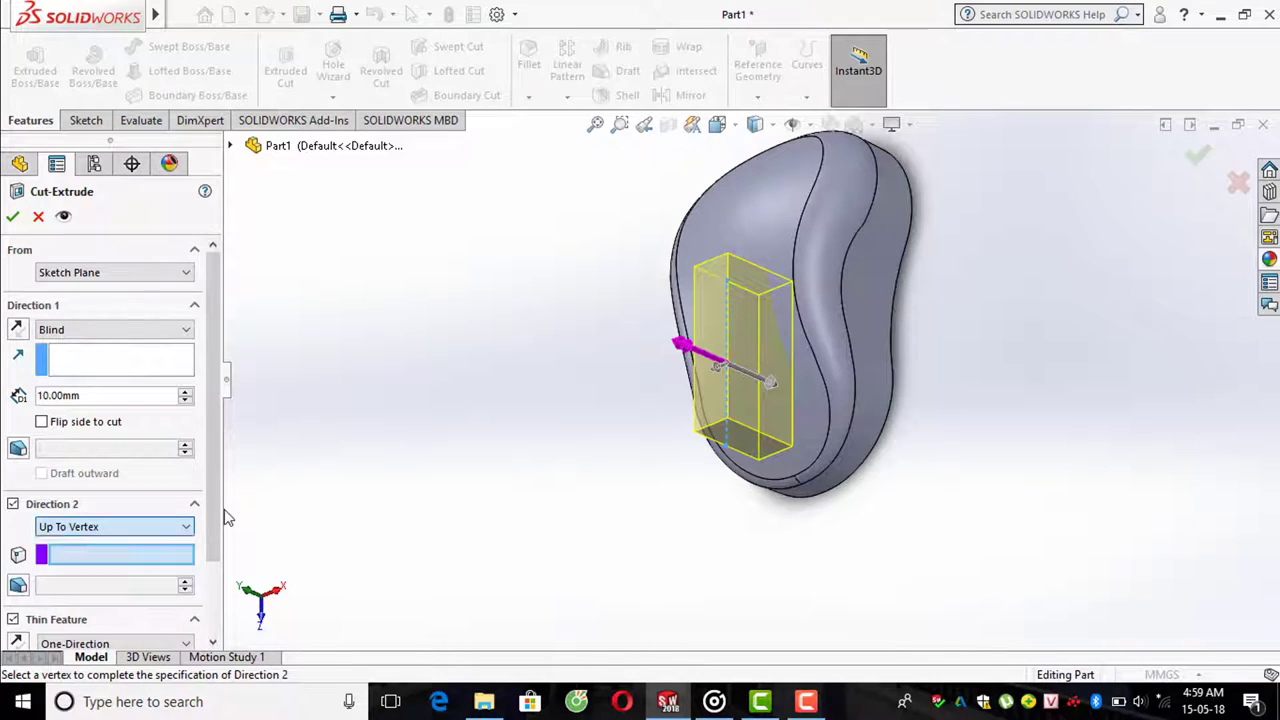
click(13, 504)
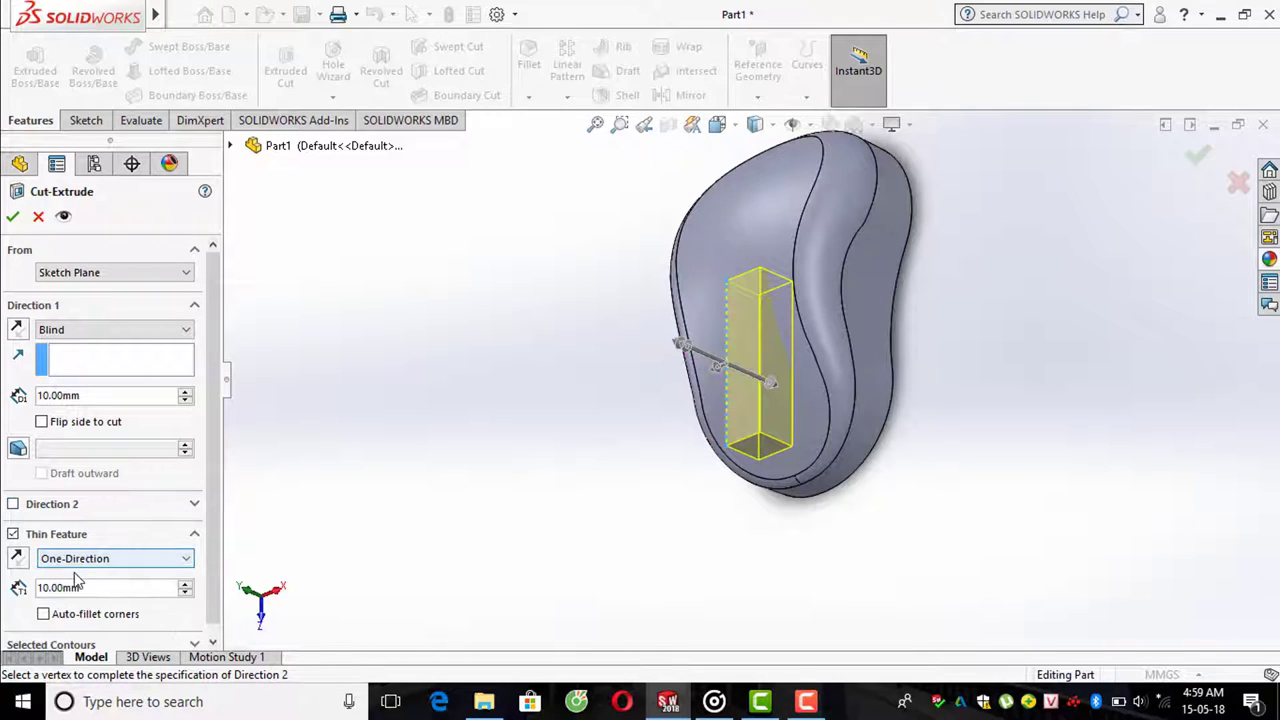
- Make the thin wall Mid-Plane with 1.00 mm thickness
click(105, 559)
click(96, 605)
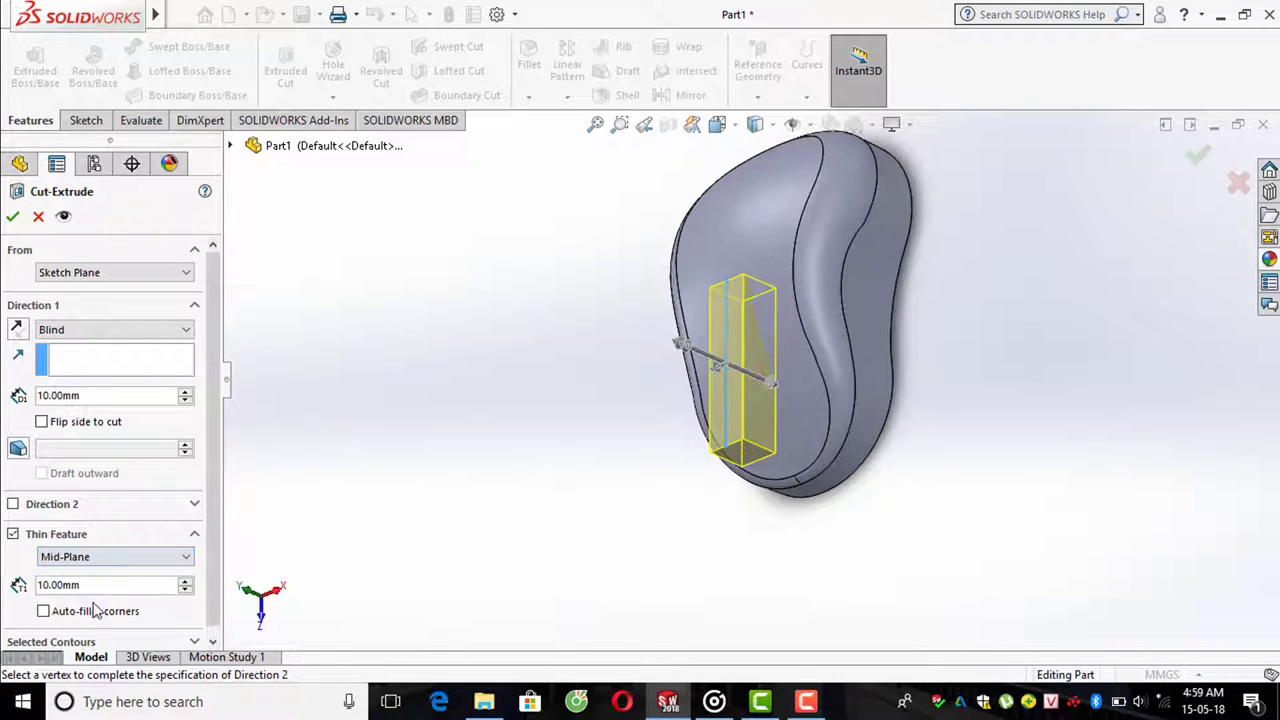
text(1)
key(Return)
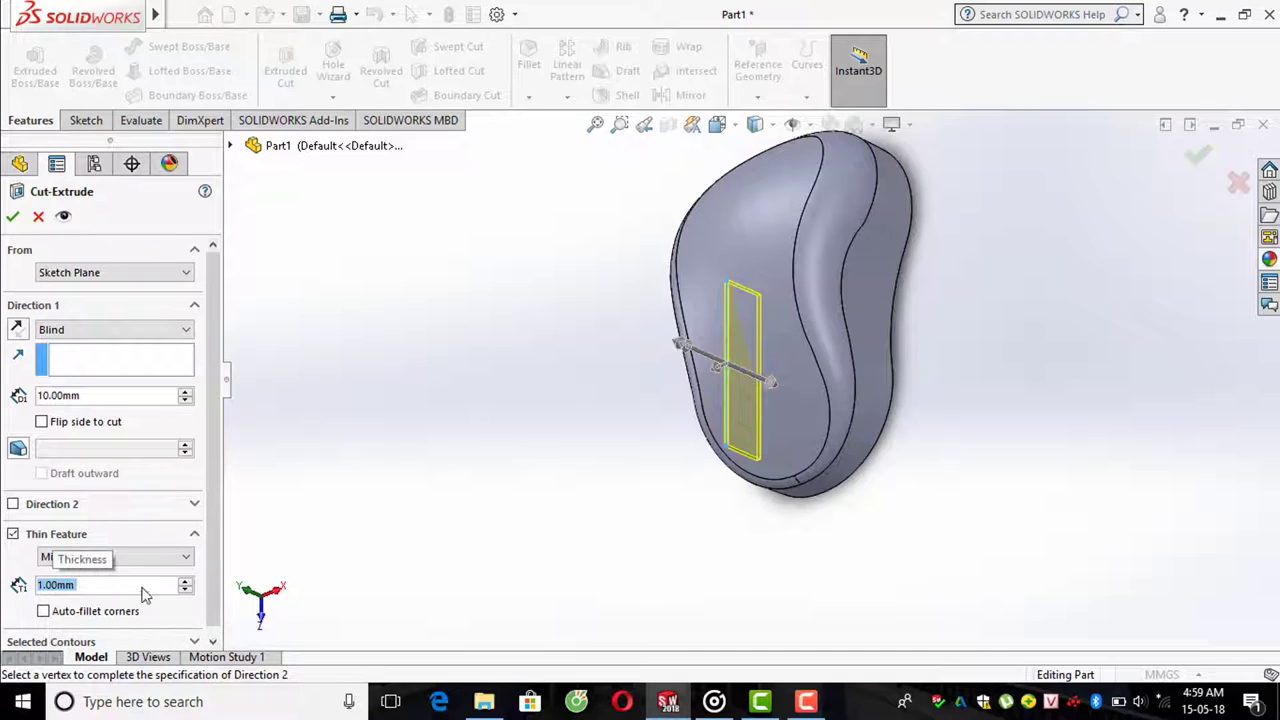
middle_drag(803, 458, 280, 428)
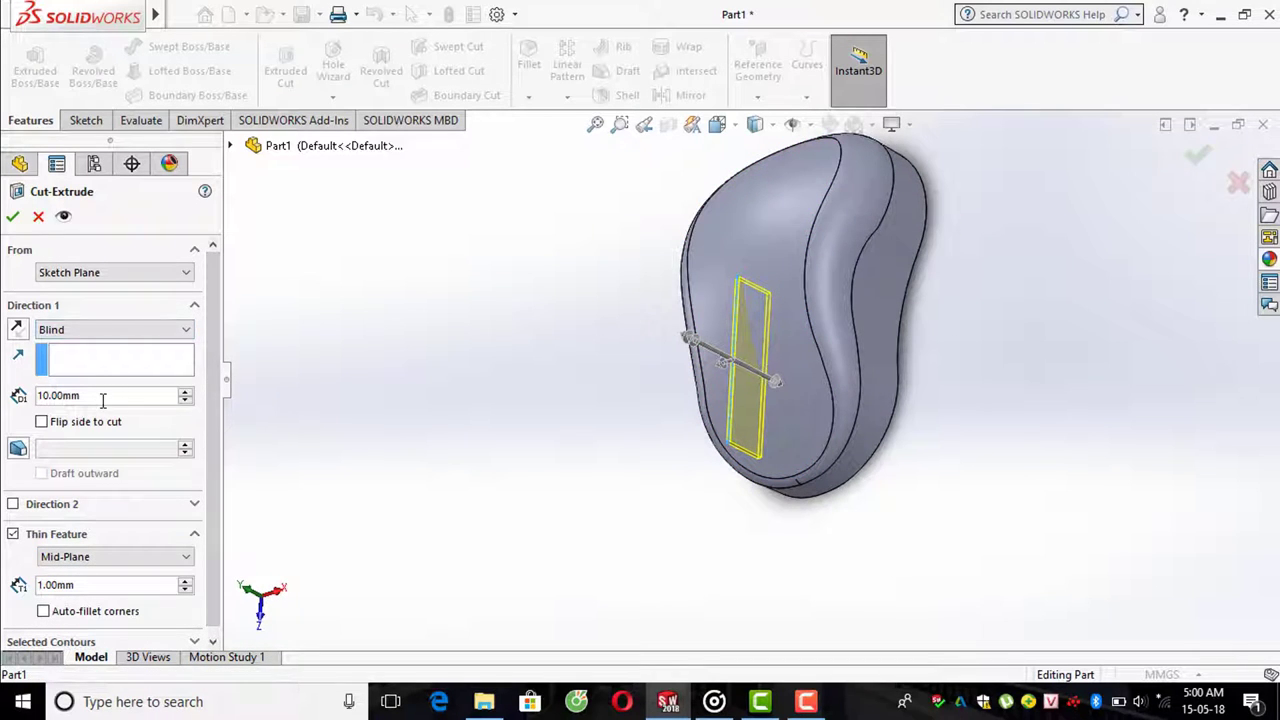
- Set the Blind cut depth to 25 mm and orbit to check the slot
text(20)
key(Return)
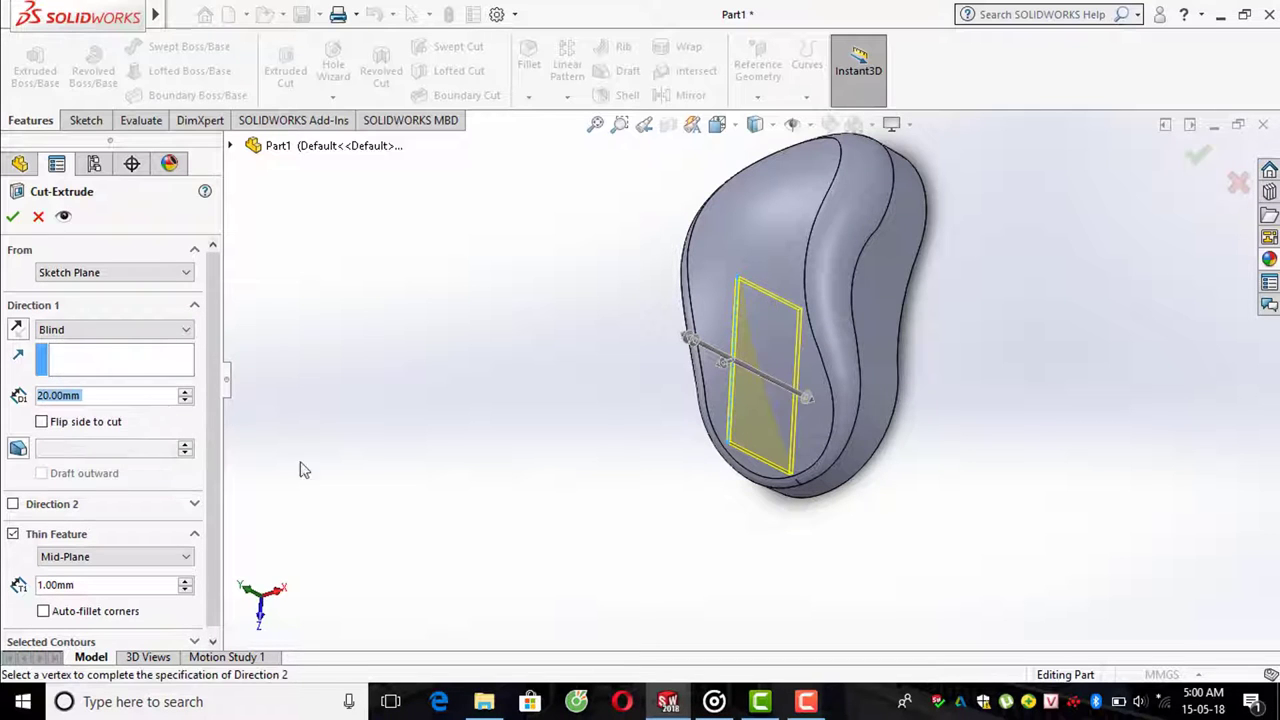
mouse_move(695, 399)
middle_down()
mouse_move(638, 395)
mouse_move(688, 327)
mouse_move(644, 309)
middle_up()
scroll(688, 327, down, 2)
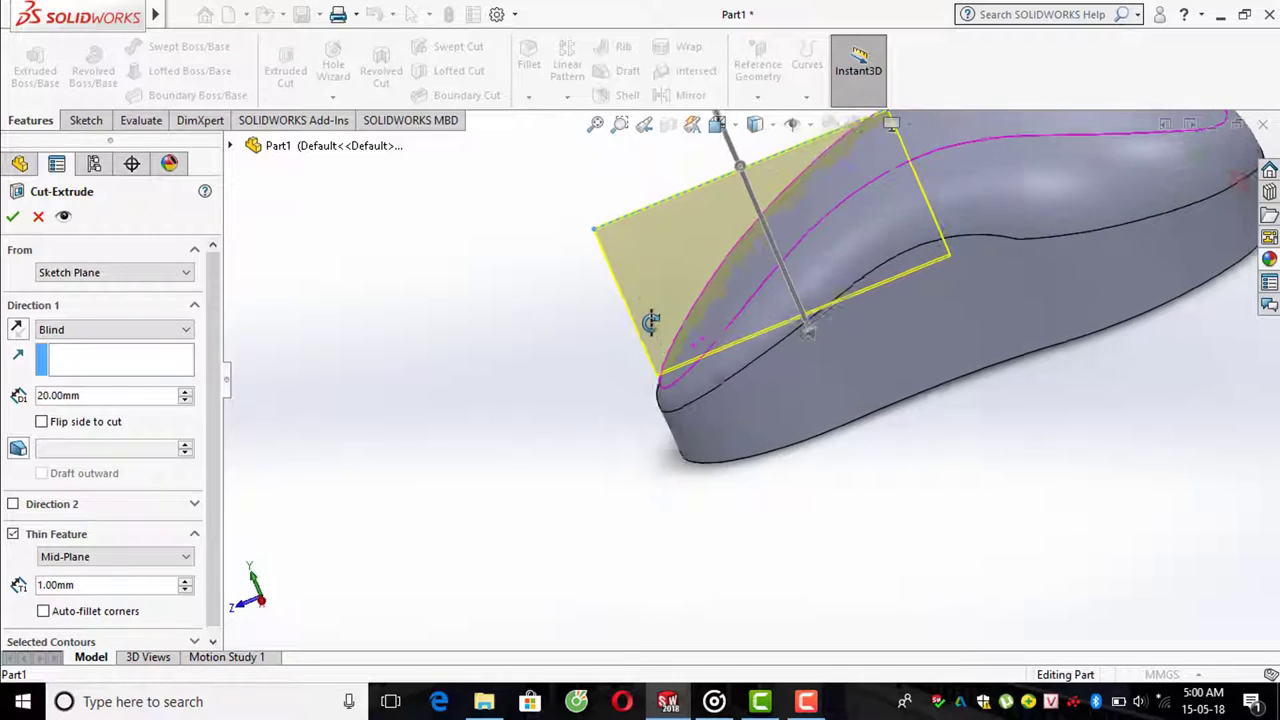
click(96, 395)
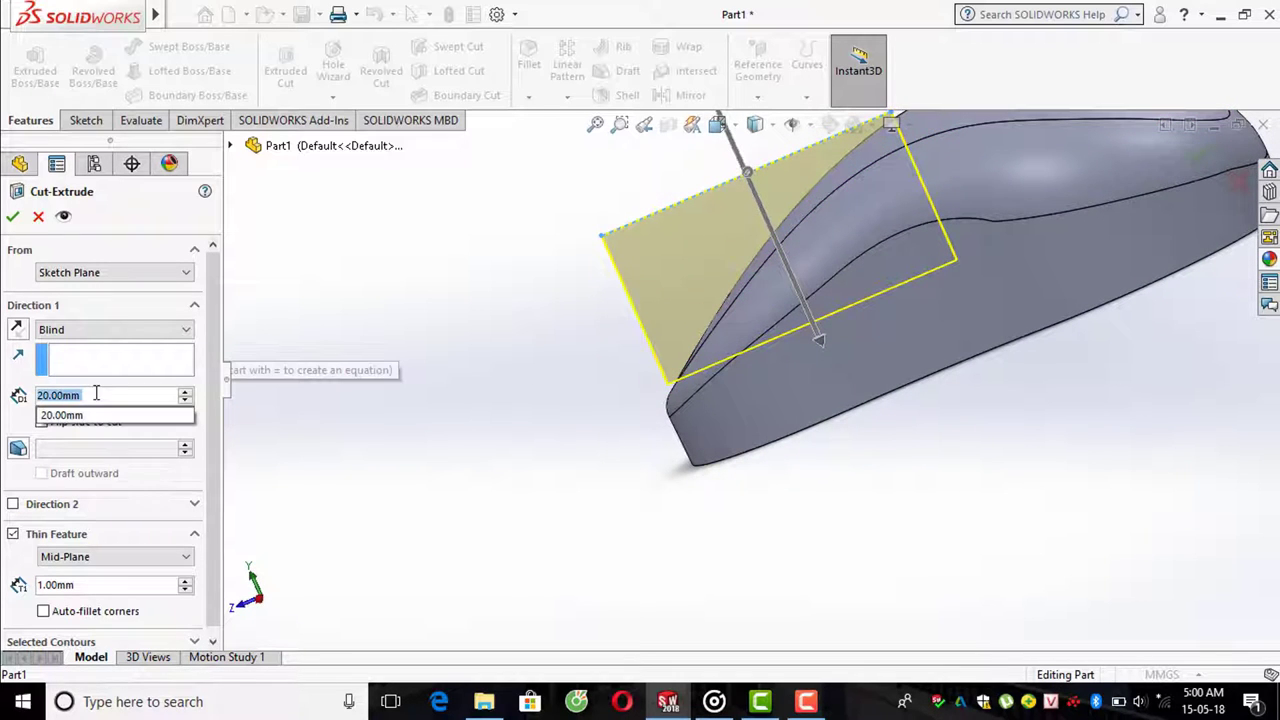
text(25)
key(Return)
scroll(812, 470, up, 3)
mouse_move(903, 477)
middle_down()
mouse_move(830, 532)
mouse_move(768, 552)
middle_up()
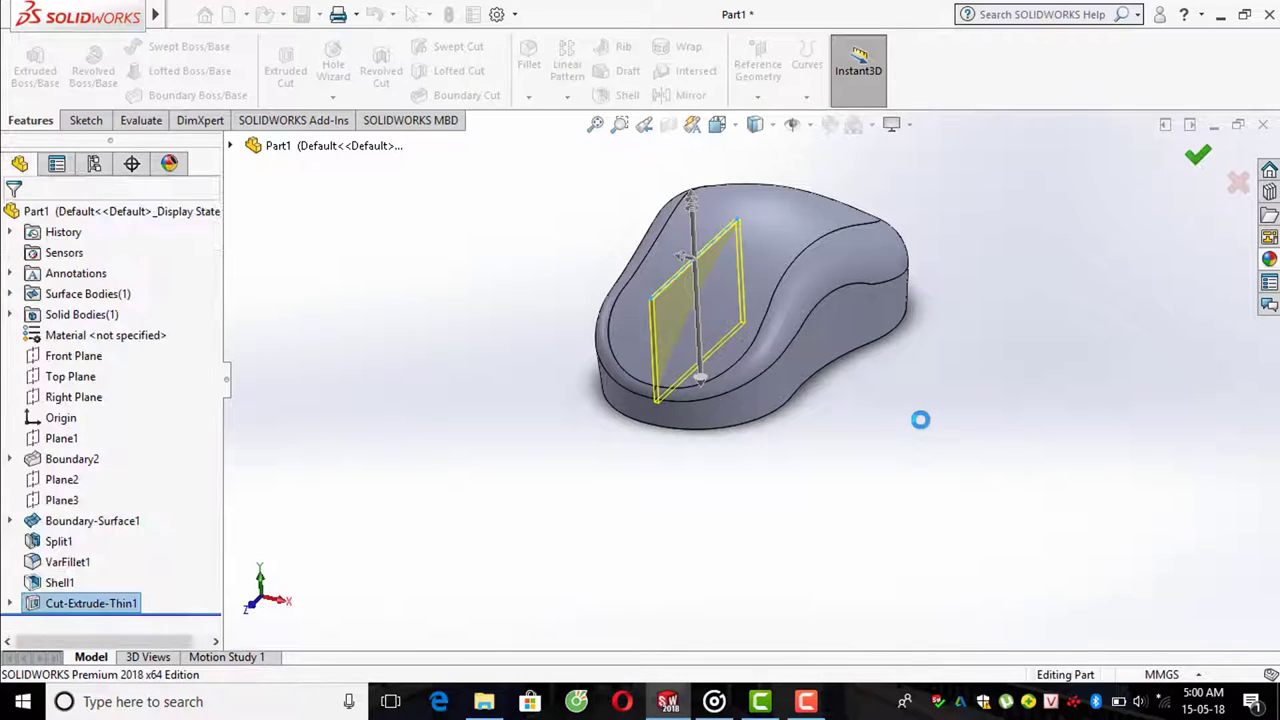
scroll(770, 318, down, 3)
mouse_move(770, 318)
middle_down()
mouse_move(720, 314)
mouse_move(757, 360)
middle_up()
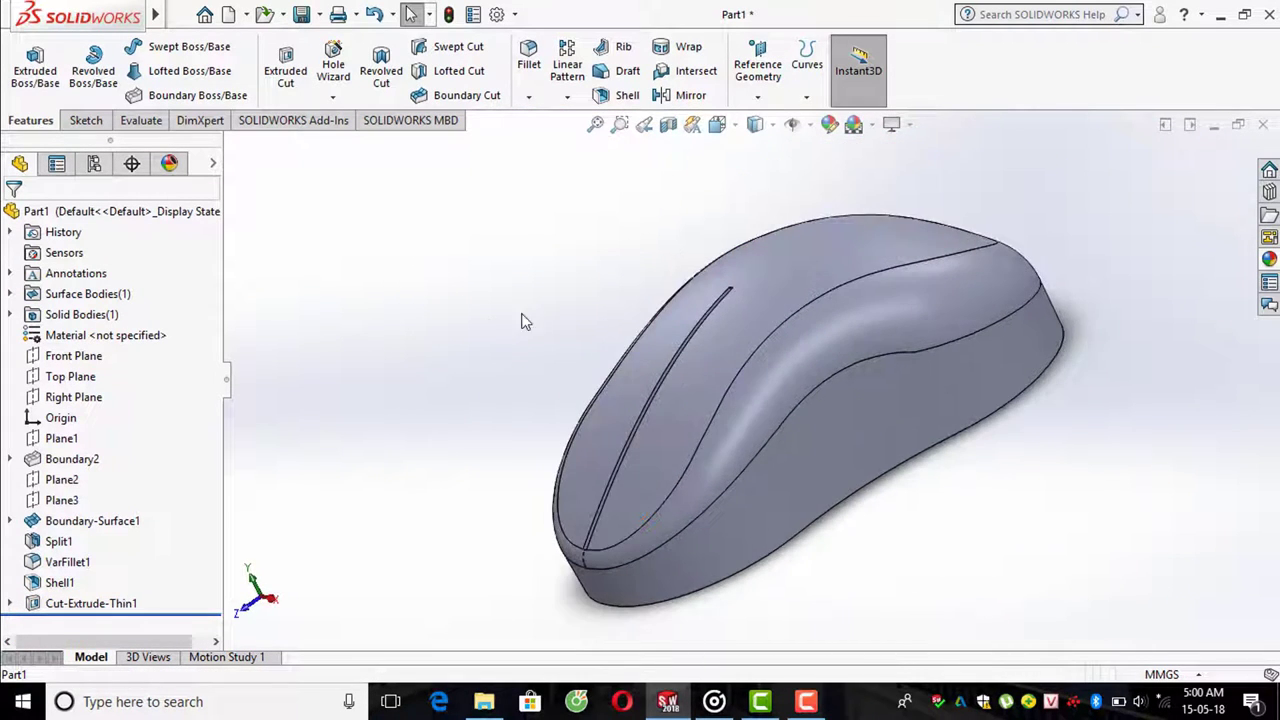
- Open a new Sketch7 on Plane1 above the slotted mouse shell and view it Normal To
click(86, 120)
click(38, 68)
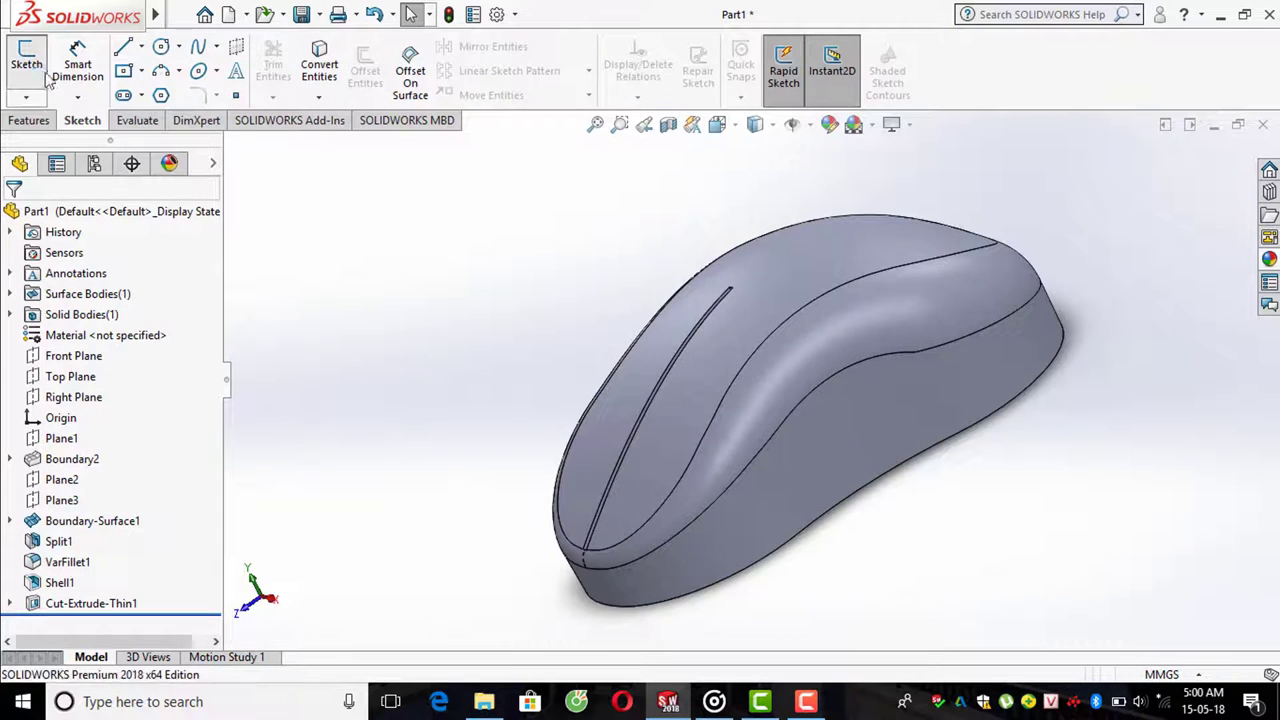
click(230, 146)
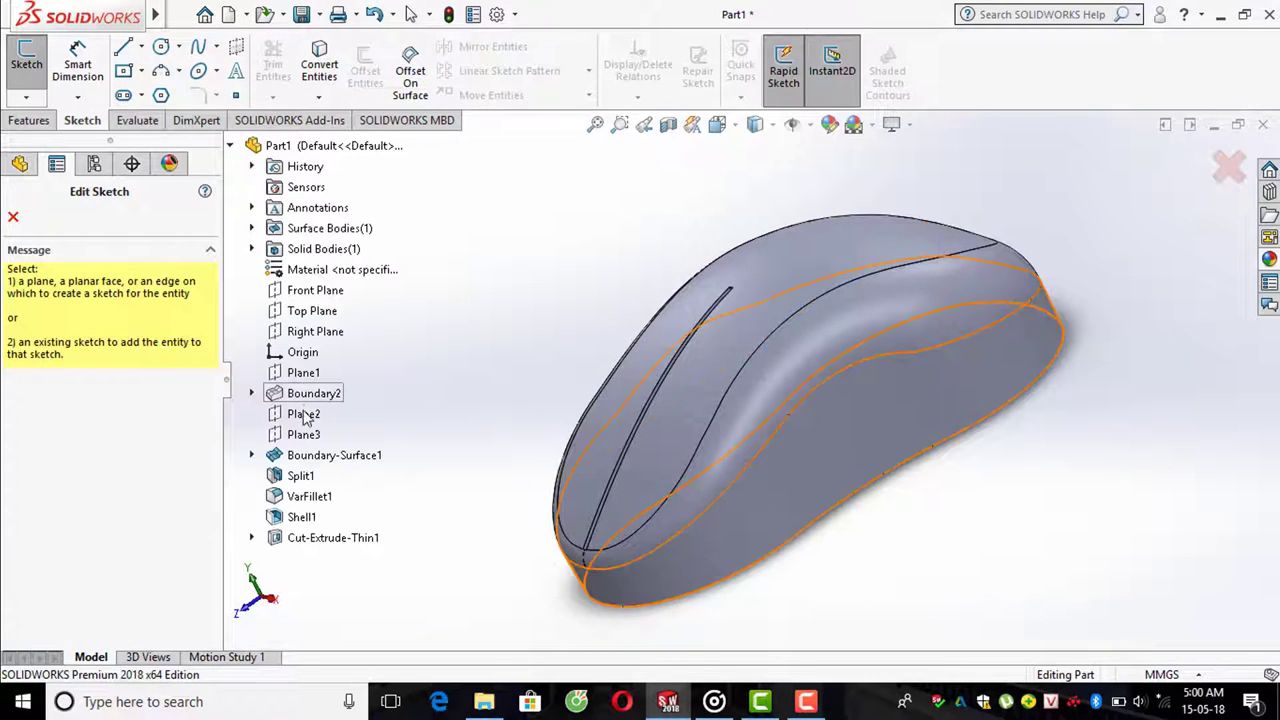
click(304, 373)
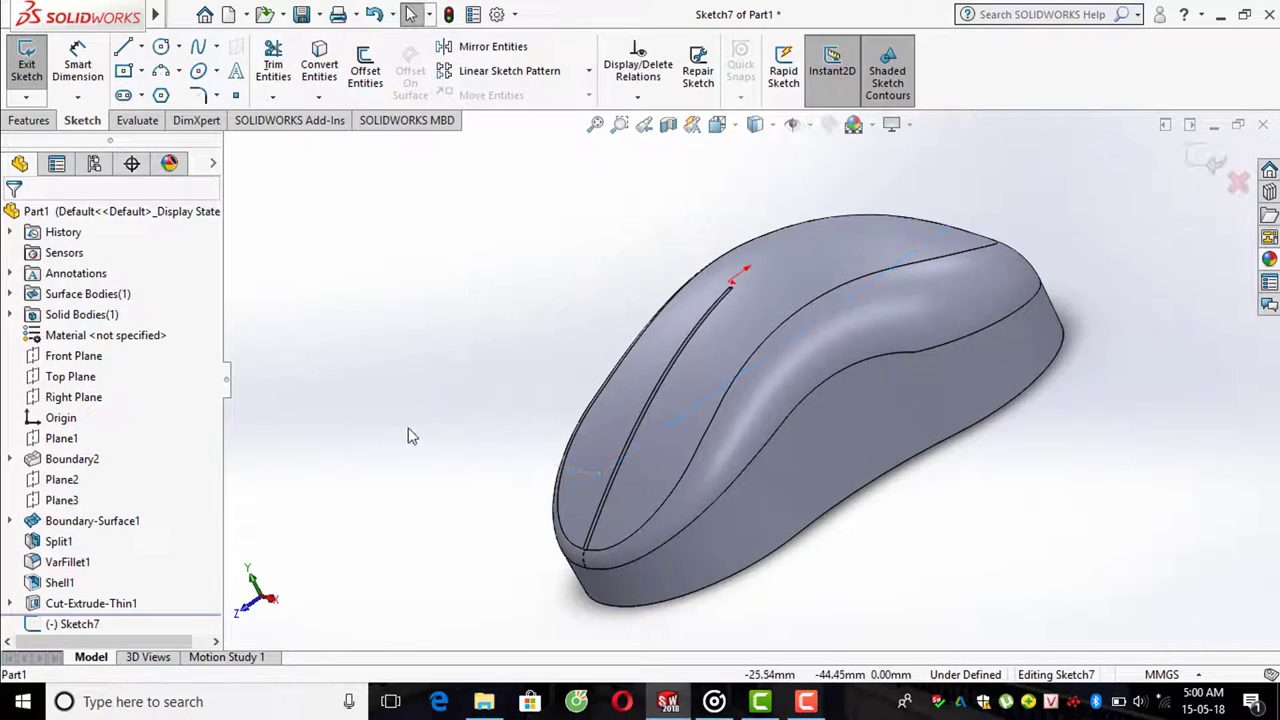
key(ctrl+8)
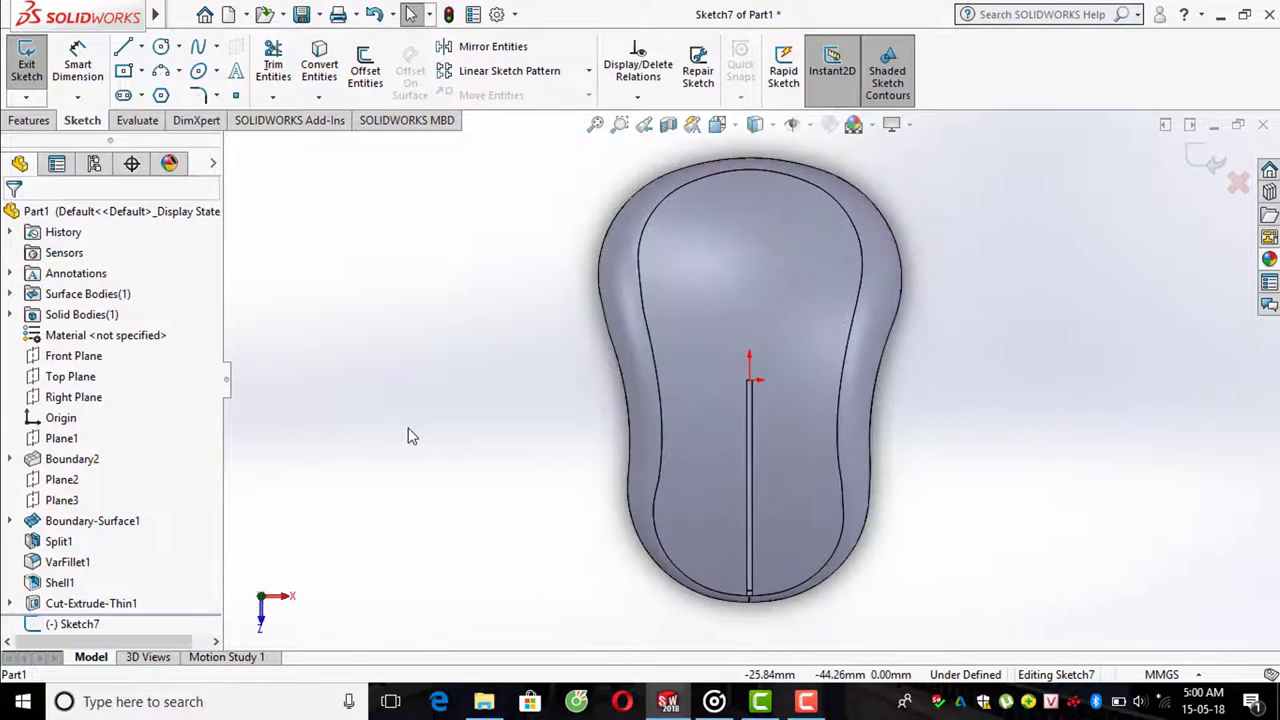
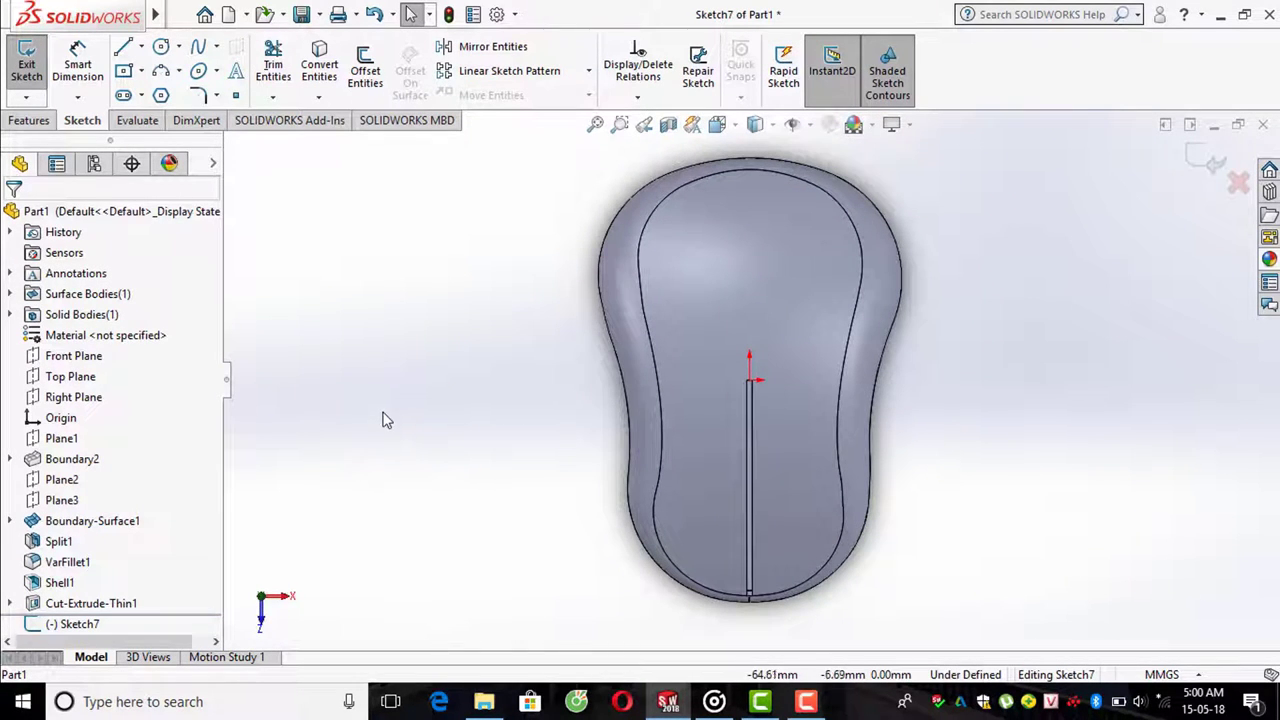
- Draw a centre-point rectangle centred on the slot line
click(123, 70)
scroll(800, 505, down, 4)
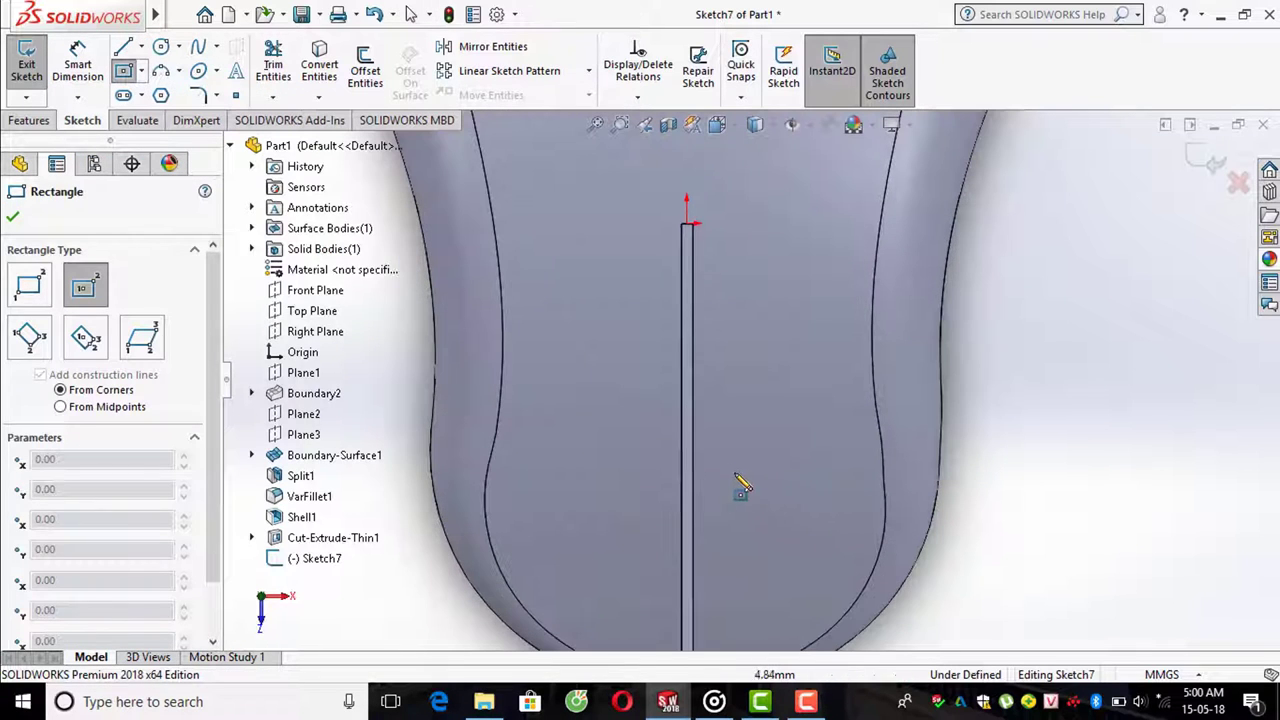
click(686, 455)
click(720, 403)
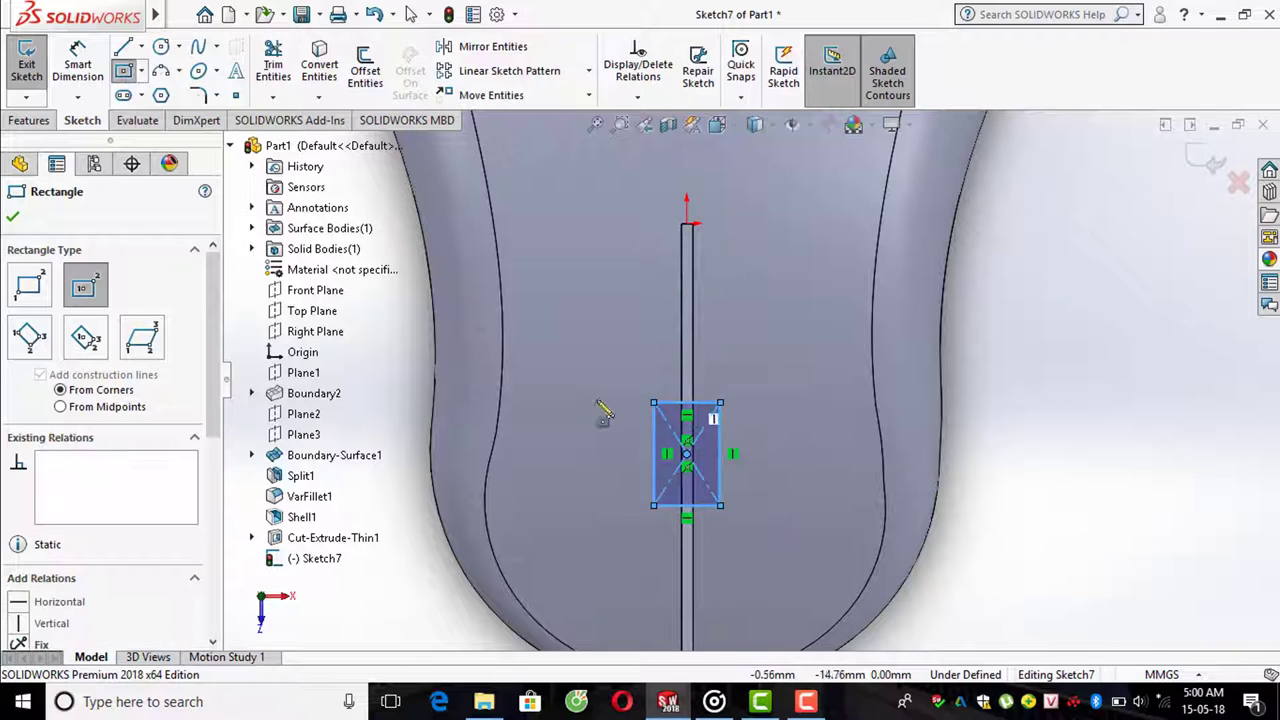
click(13, 219)
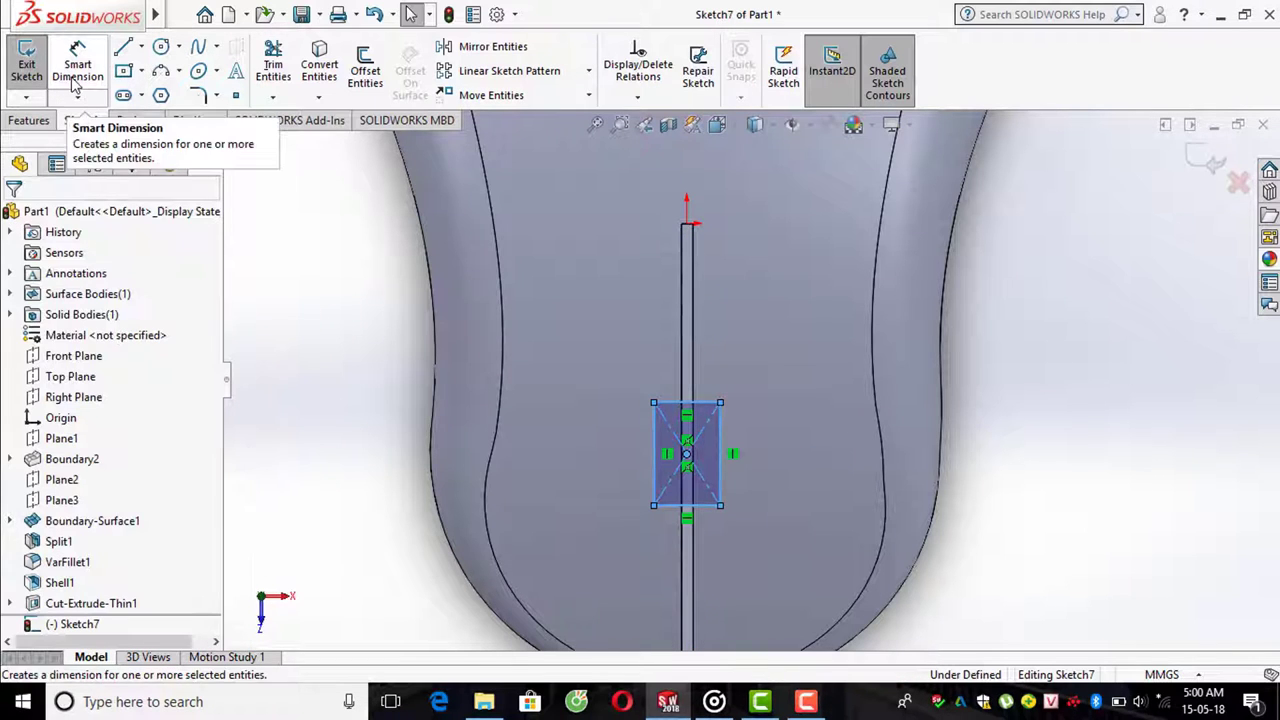
- Dimension the rectangle 16 mm tall and 6 mm wide
click(77, 62)
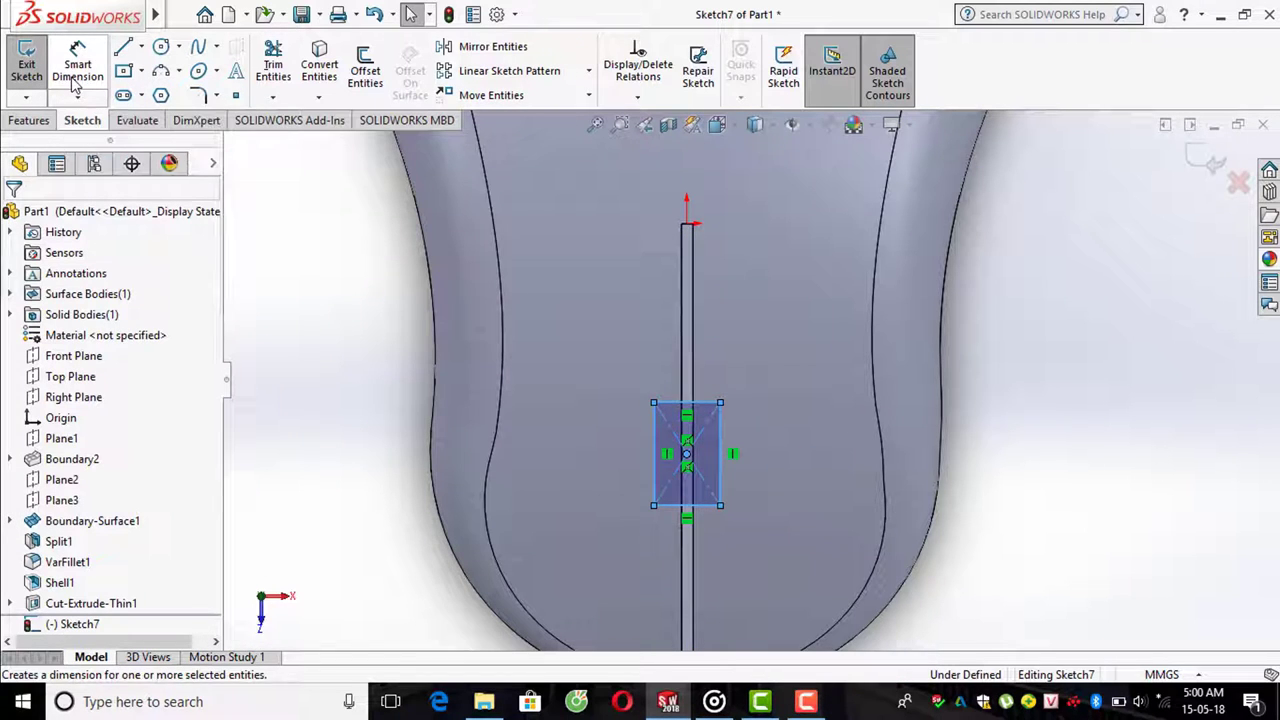
click(720, 462)
click(768, 452)
text(16)
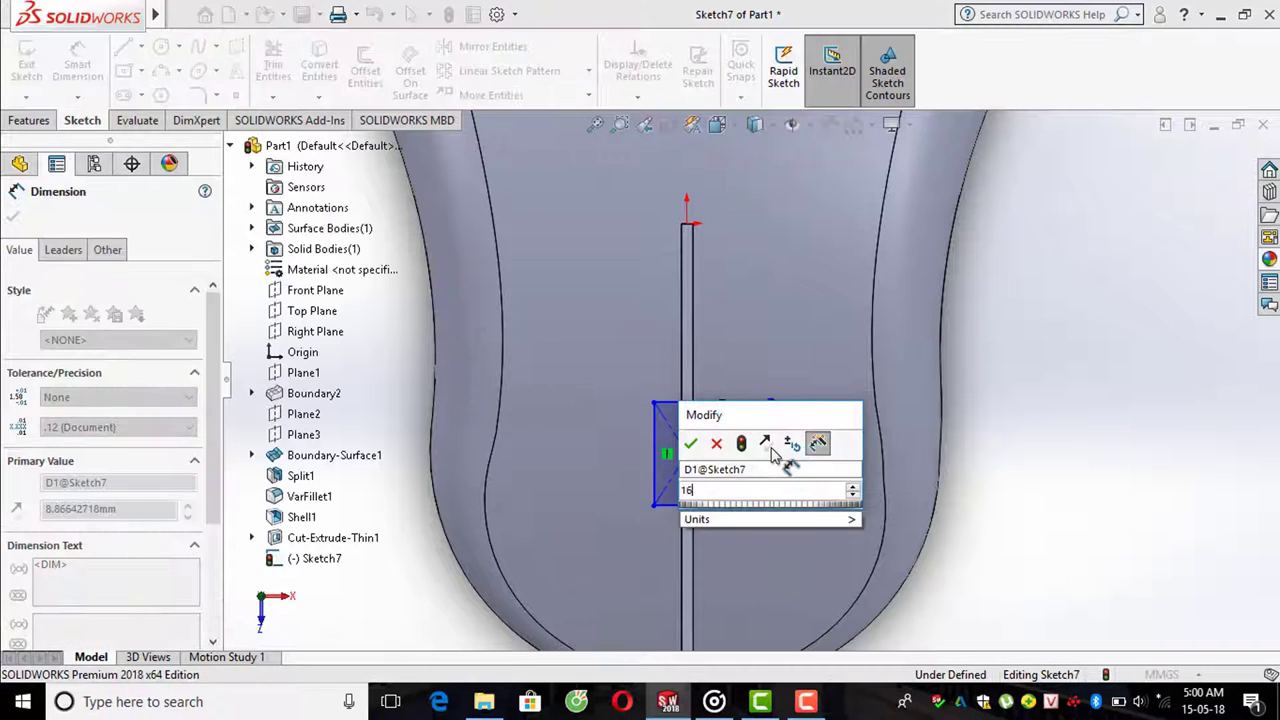
key(Return)
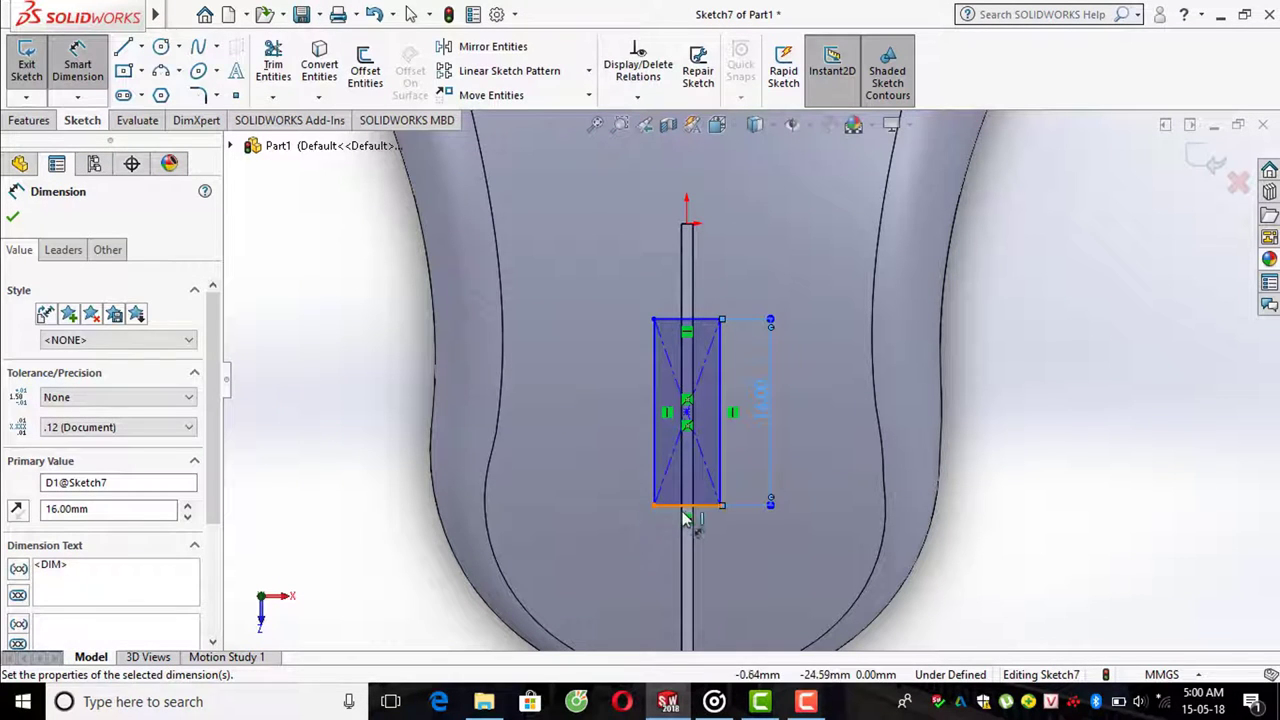
click(686, 507)
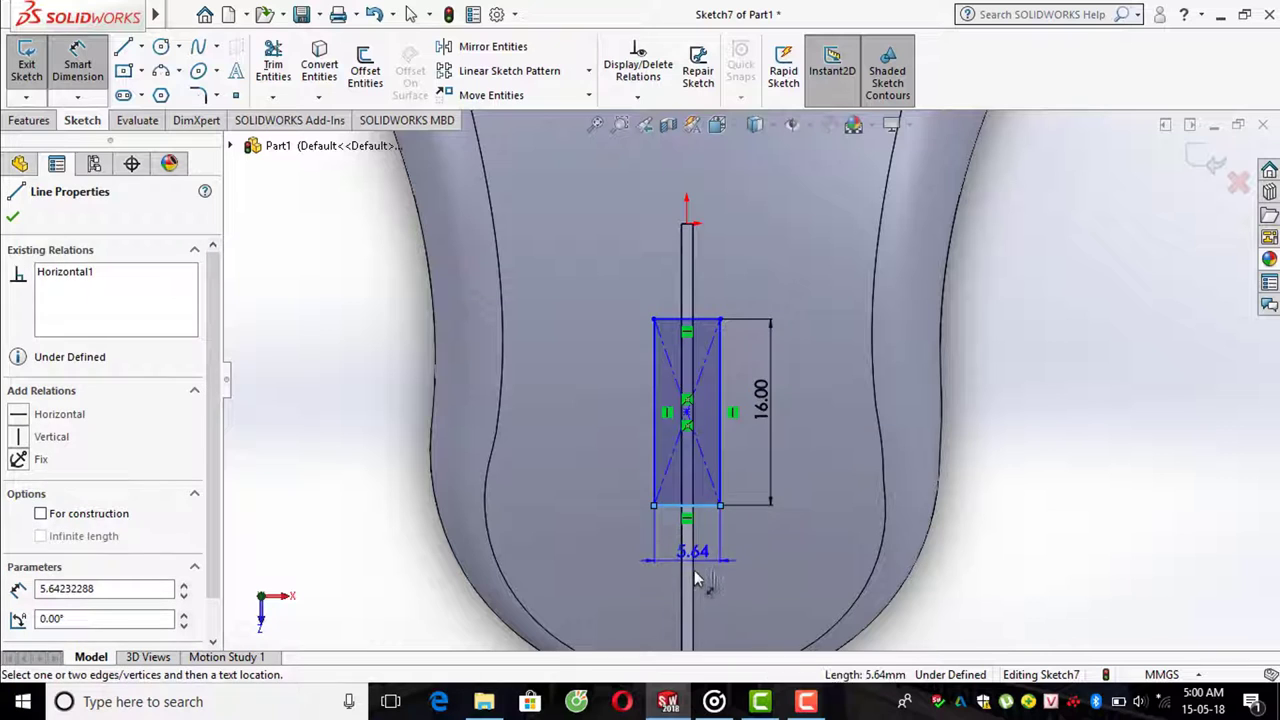
click(754, 590)
text(6.00mm)
key(Return)
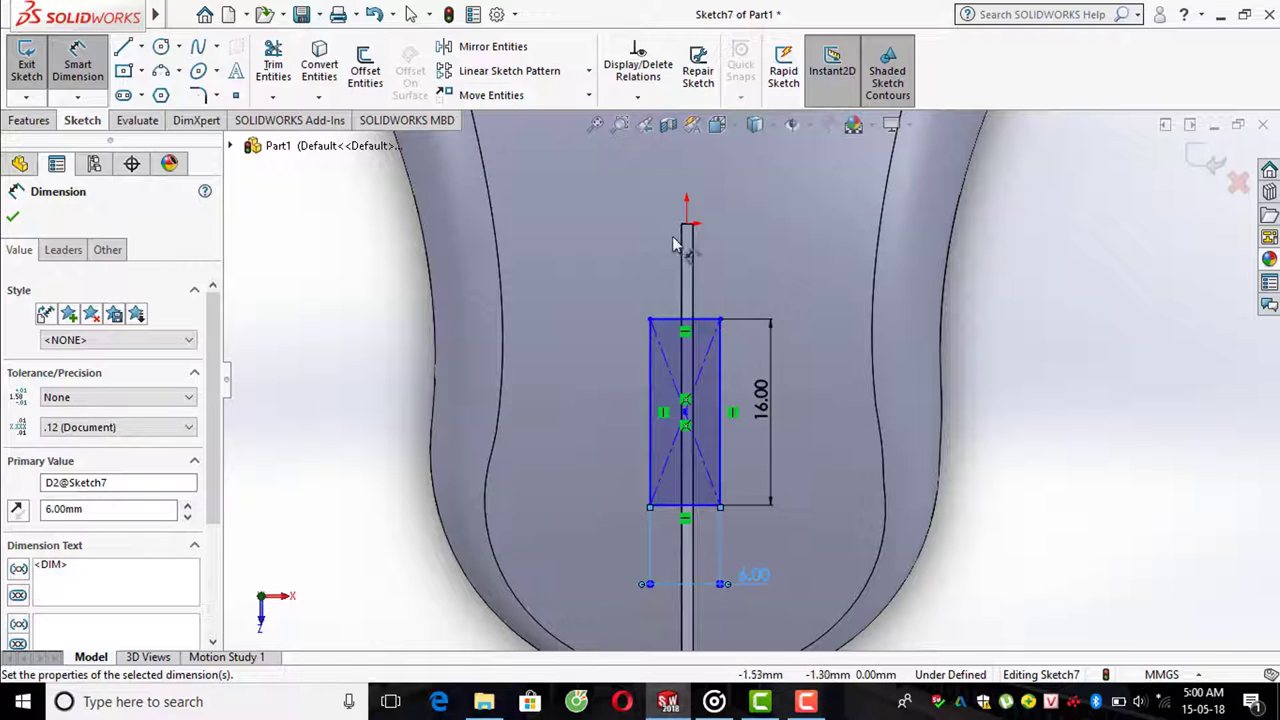
- Place the rectangle's centre 20 mm from the slot's top point
key(Escape)
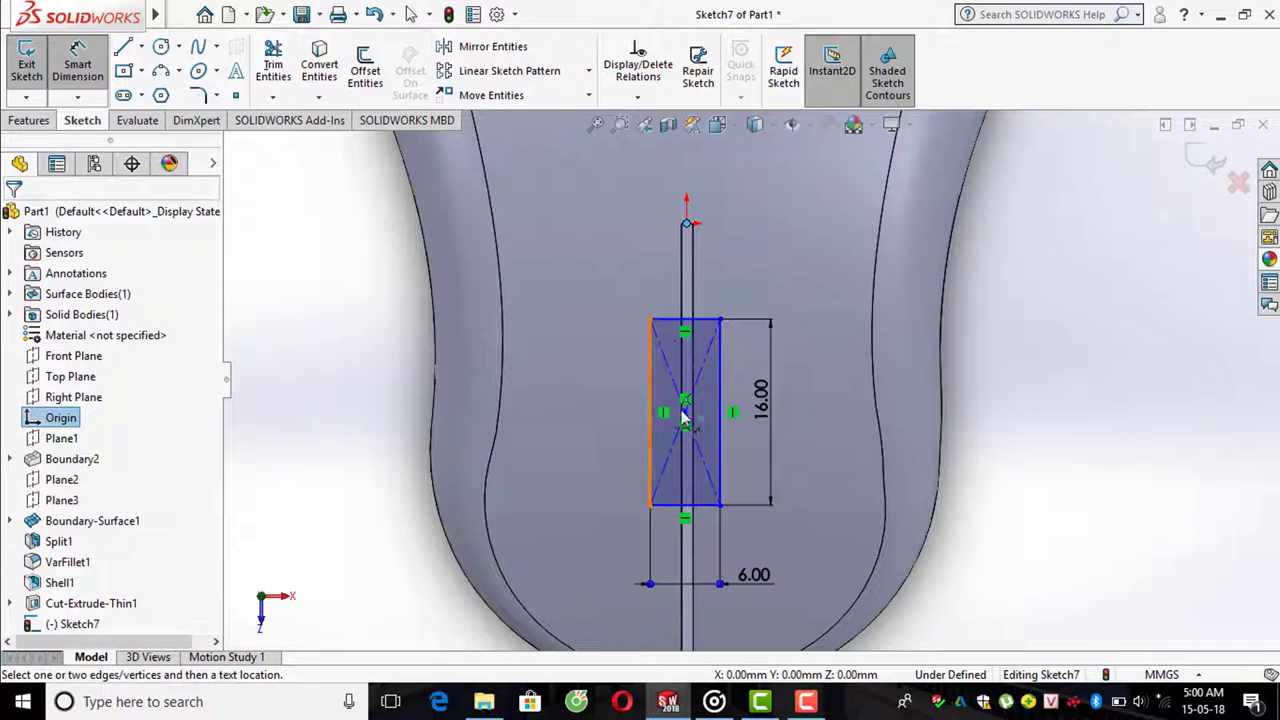
click(684, 402)
click(592, 370)
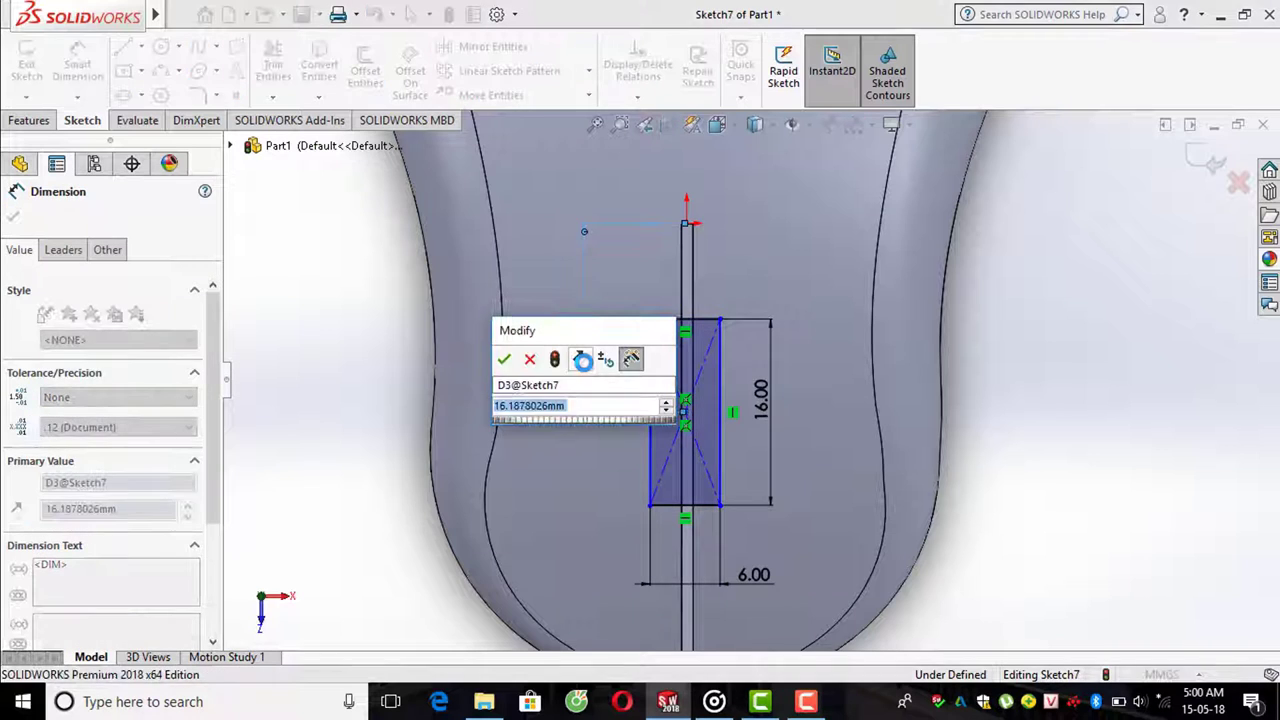
text(20)
key(Return)
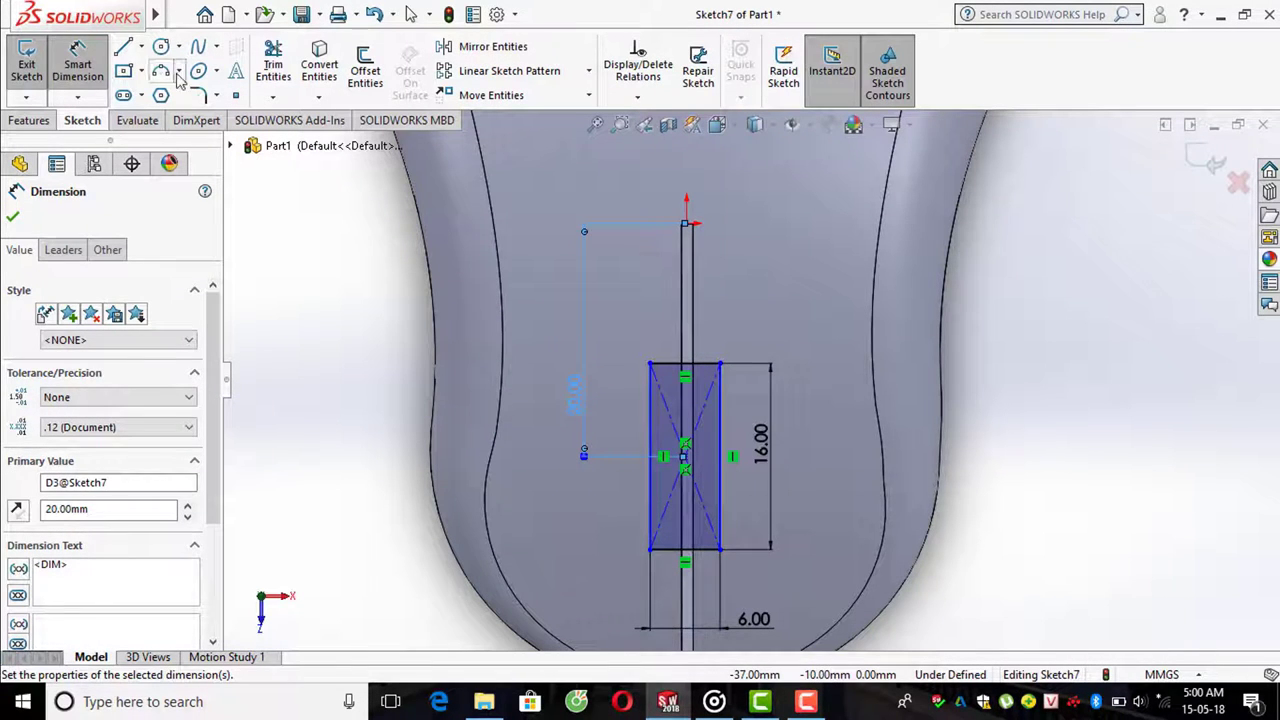
click(198, 95)
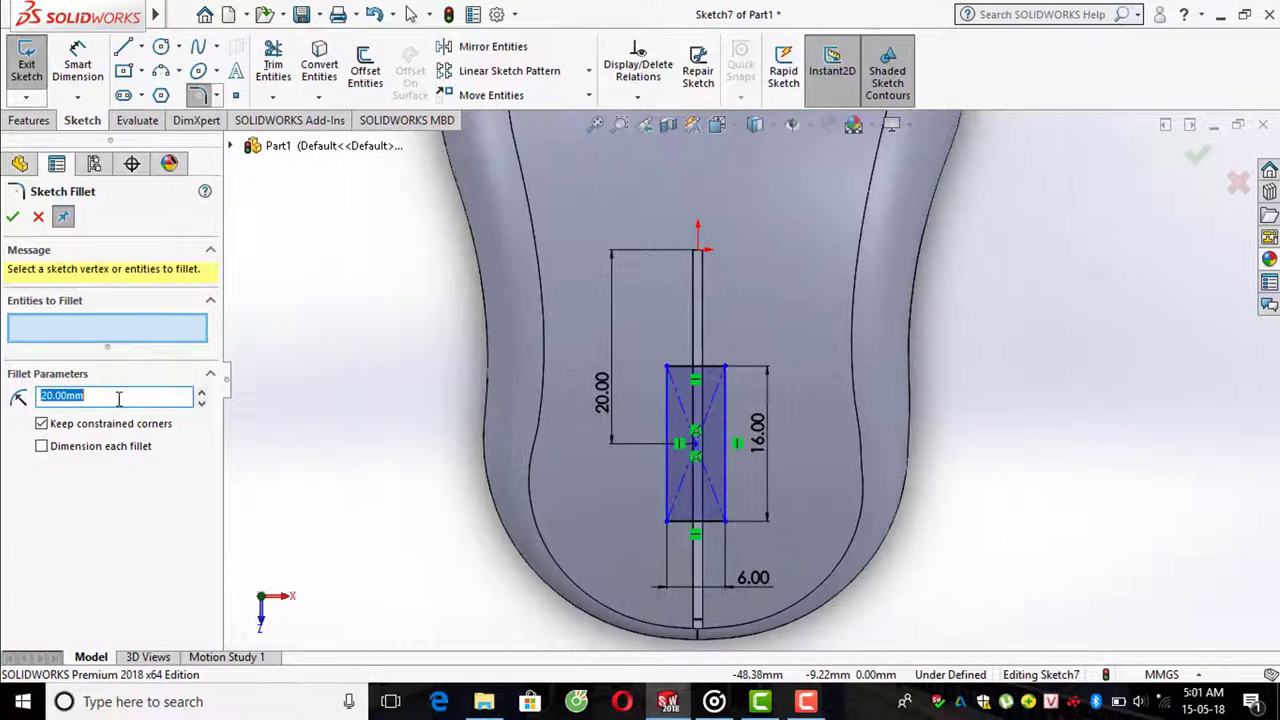
- Round the rectangle's top-left and top-right corners with 2 mm fillets
scroll(689, 401, down, 1)
scroll(689, 401, down, 1)
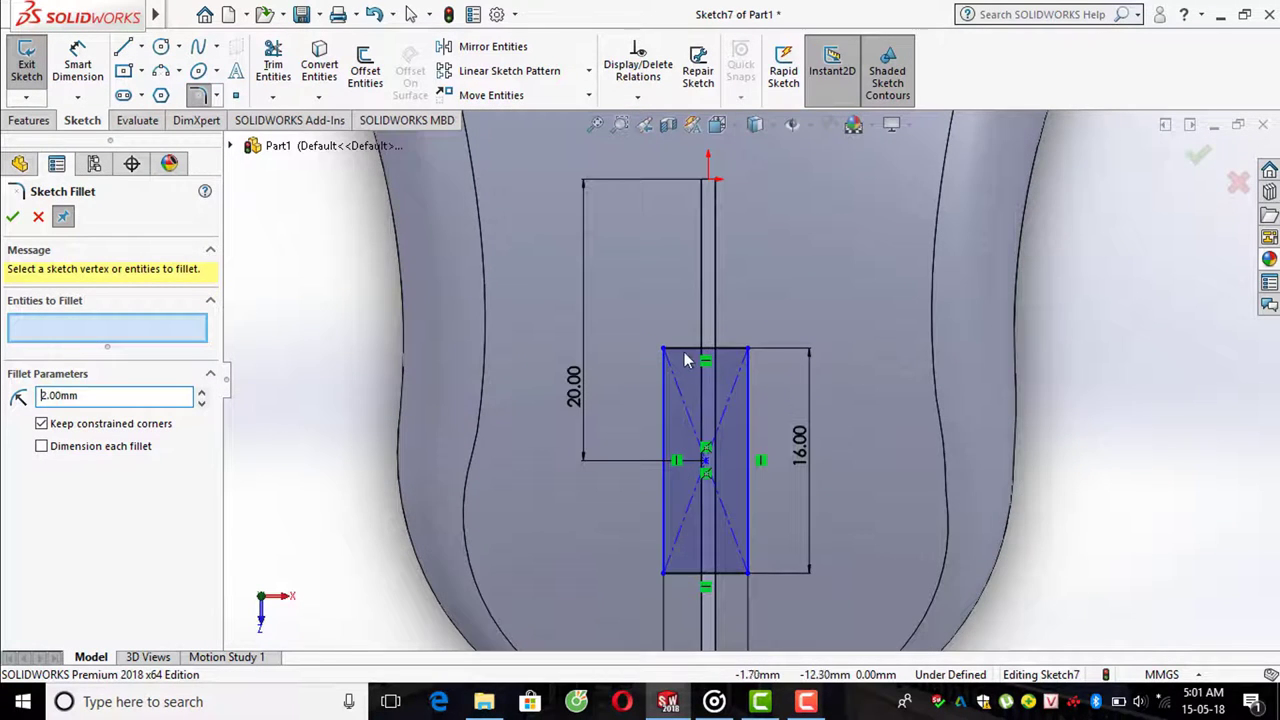
scroll(686, 364, down, 1)
click(687, 349)
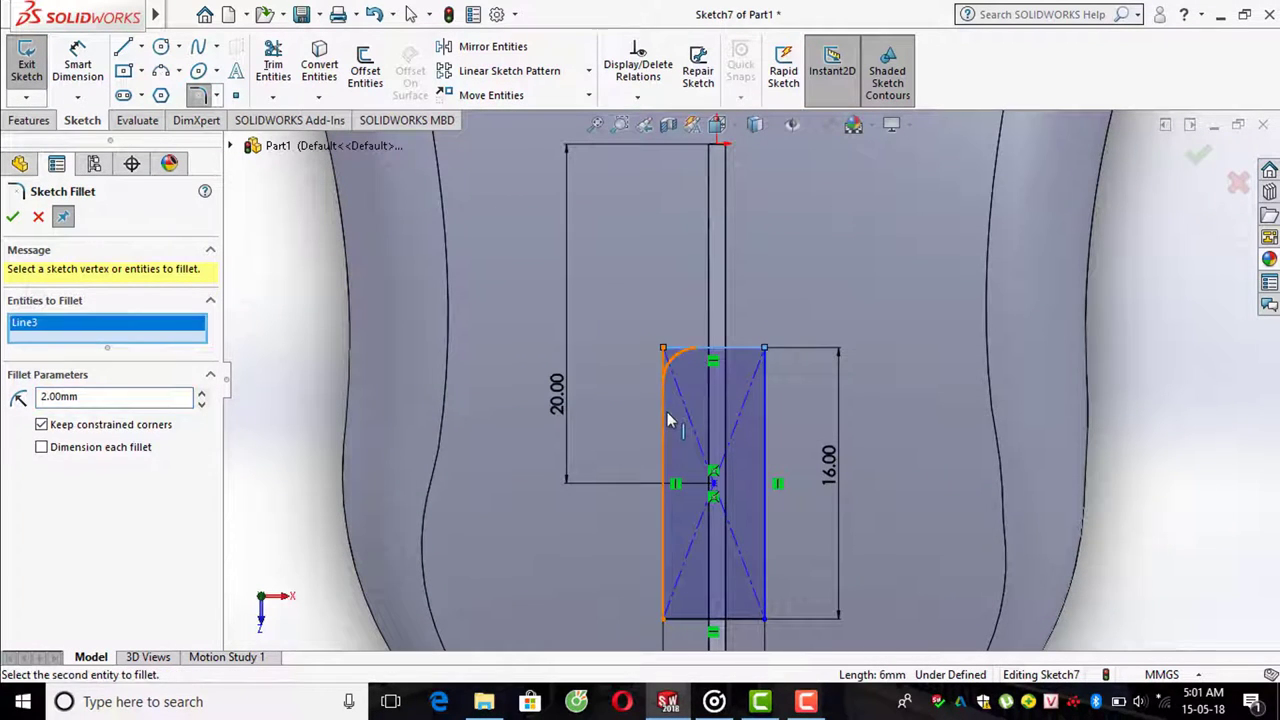
click(665, 421)
click(764, 383)
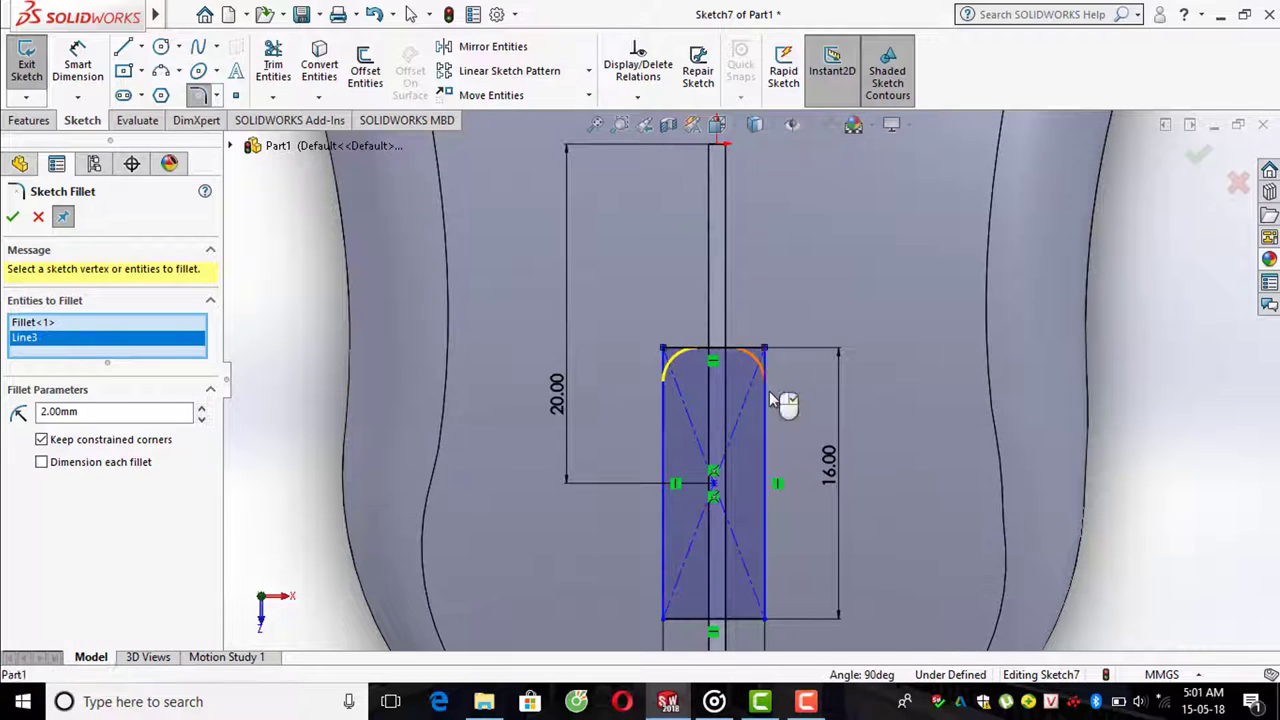
- Round the bottom-left and bottom-right corners and apply all four 2 mm fillets
scroll(714, 305, up, 2)
scroll(727, 590, down, 1)
scroll(727, 590, down, 1)
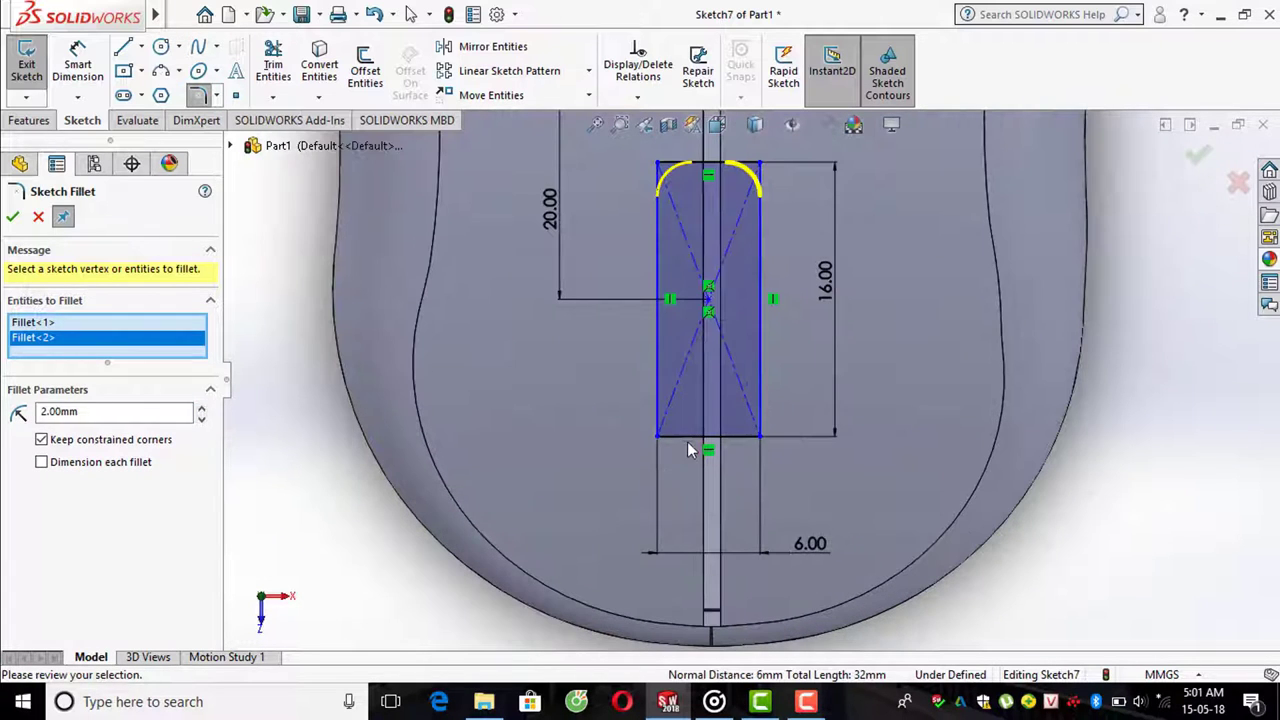
click(689, 448)
click(659, 414)
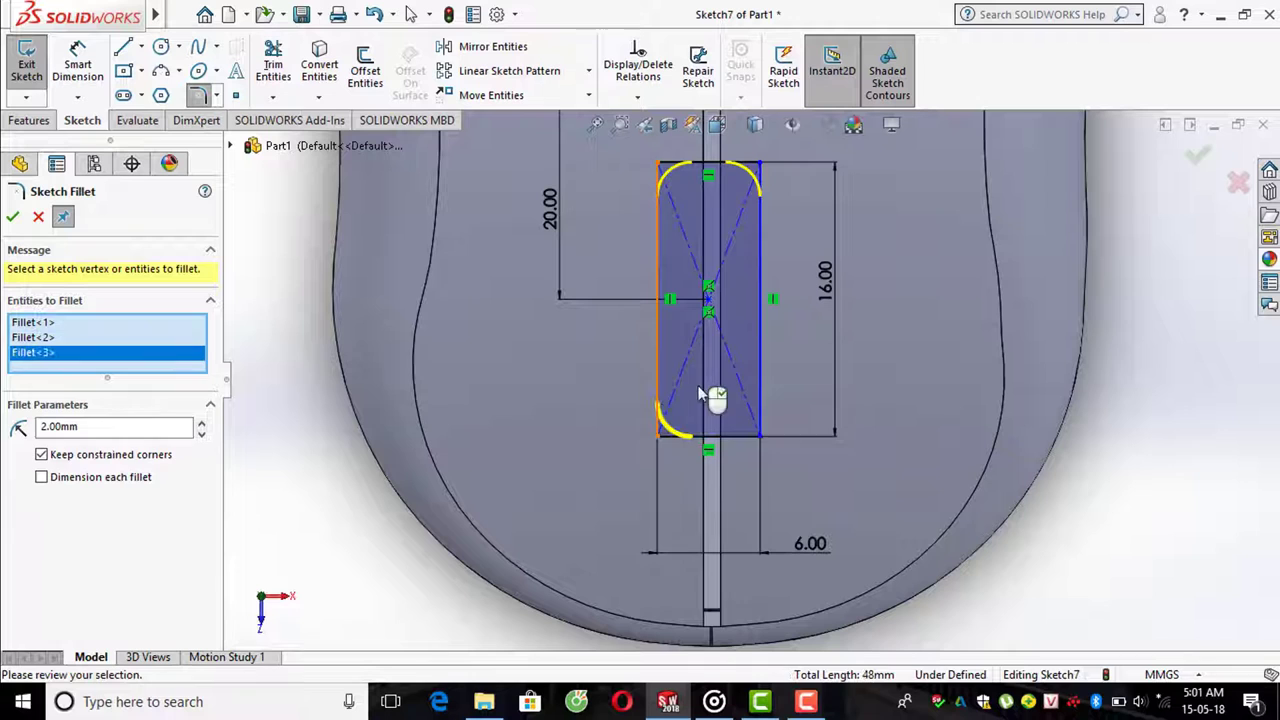
click(760, 386)
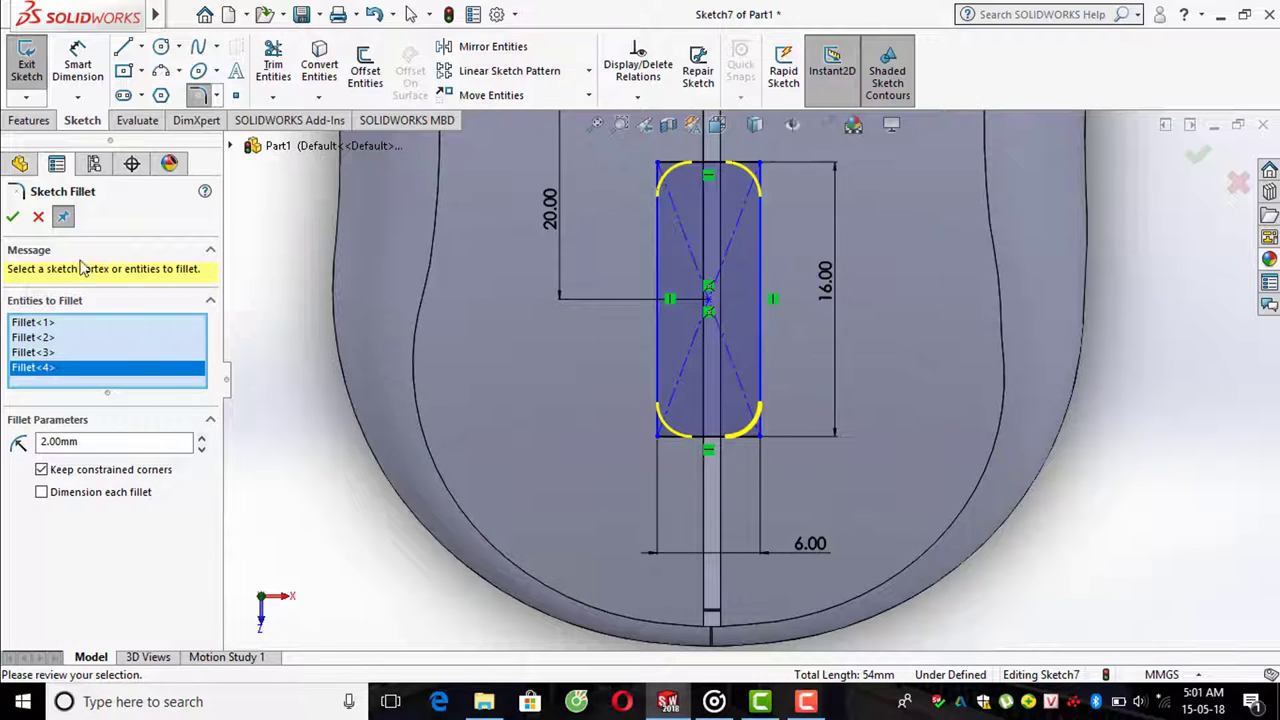
click(12, 217)
scroll(403, 386, up, 2)
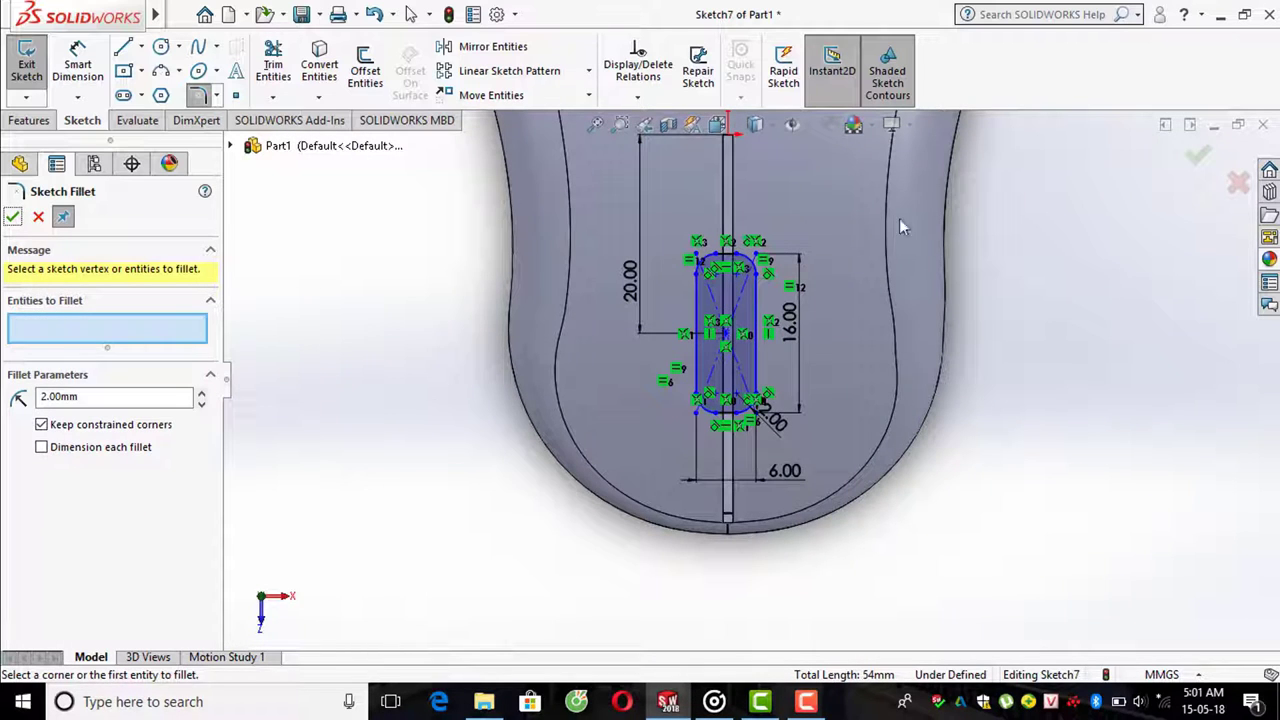
key(Escape)
scroll(500, 420, up, 2)
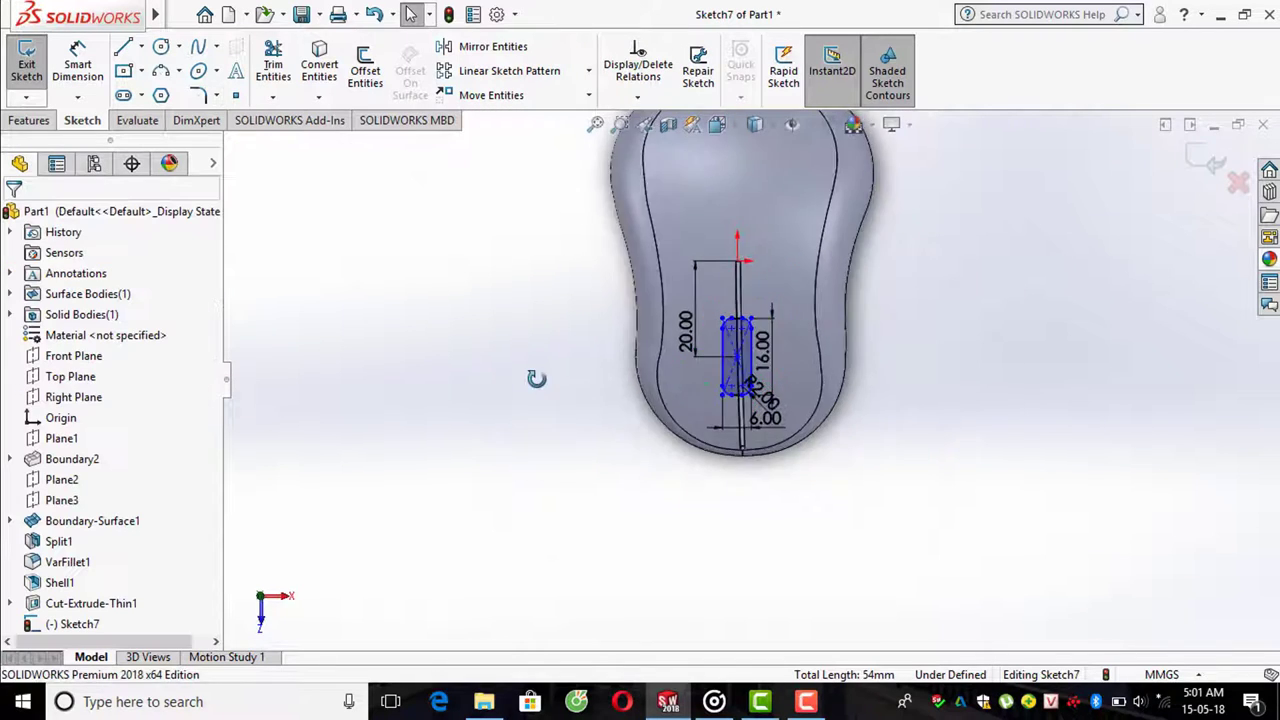
middle_drag(534, 371, 498, 402)
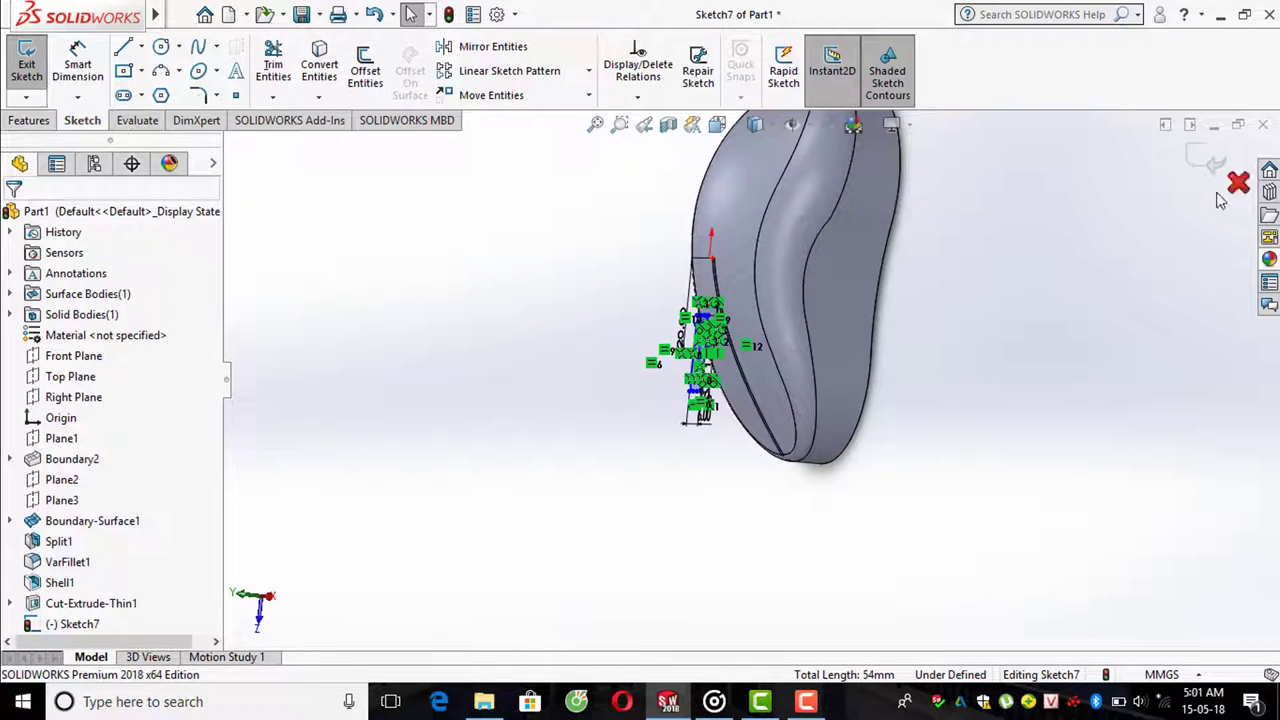
click(1200, 167)
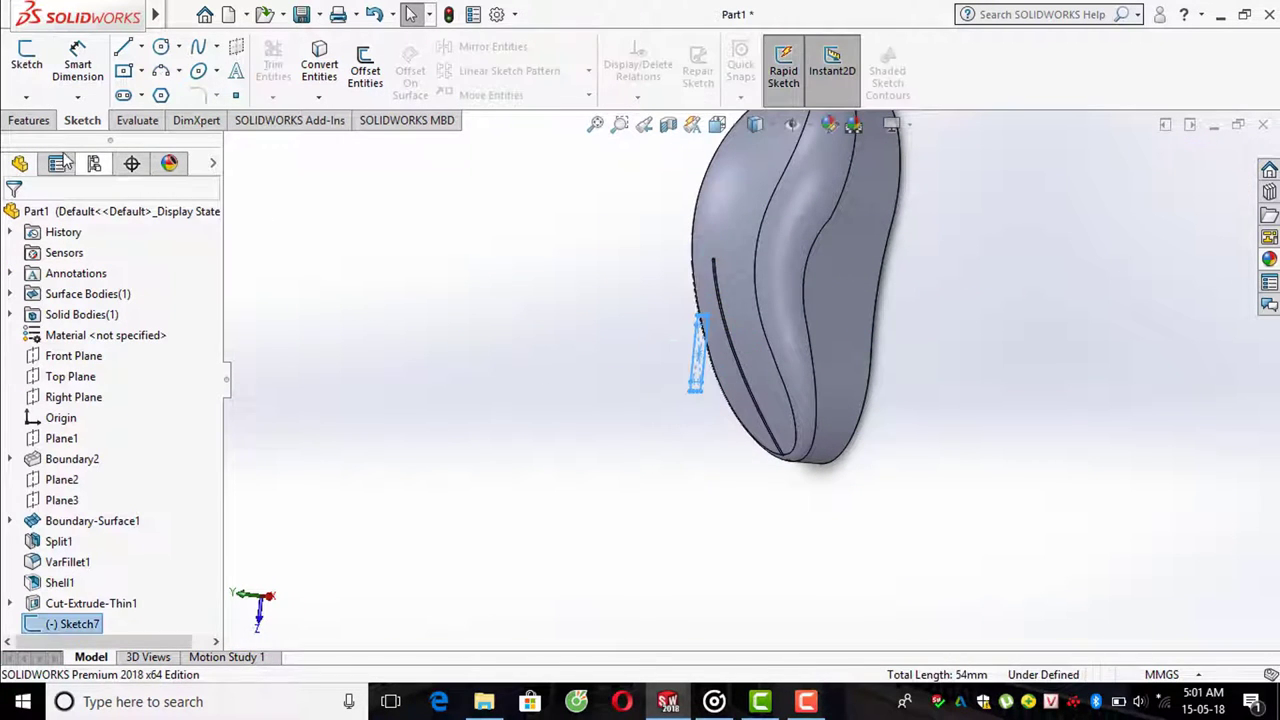
click(30, 121)
click(285, 70)
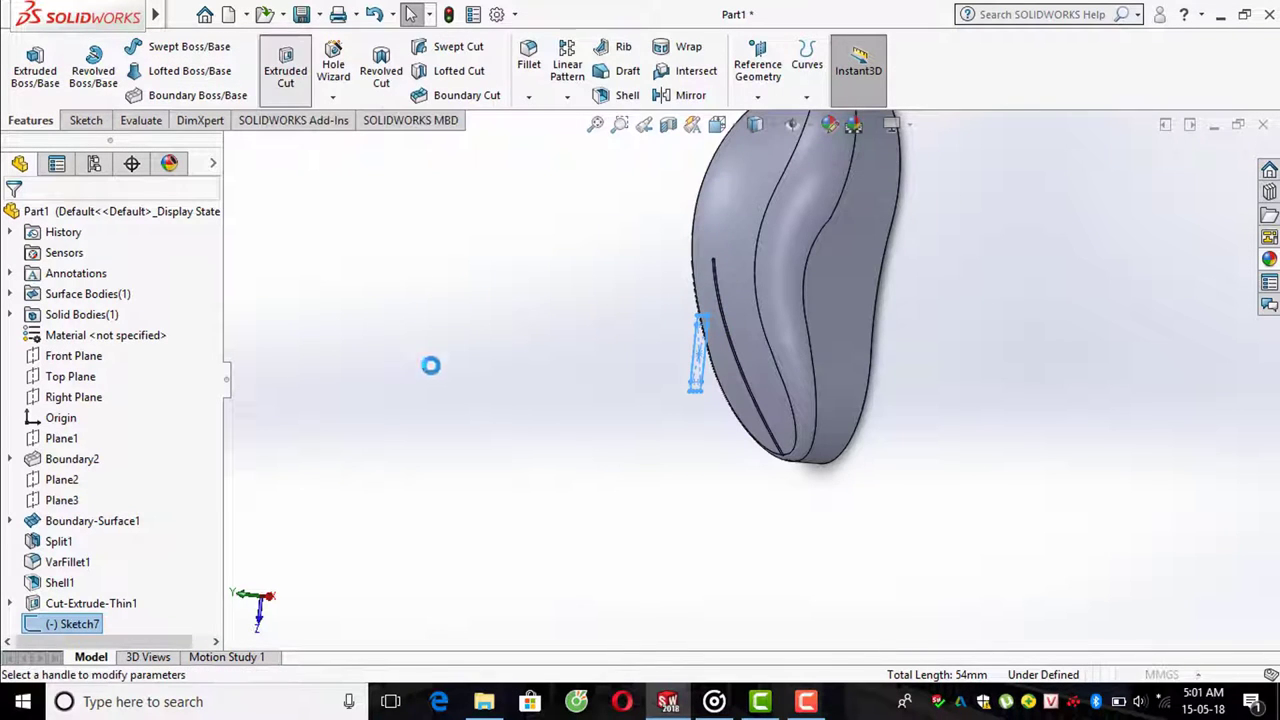
mouse_move(510, 381)
middle_down()
mouse_move(709, 263)
mouse_move(874, 406)
mouse_move(842, 295)
mouse_move(895, 292)
middle_up()
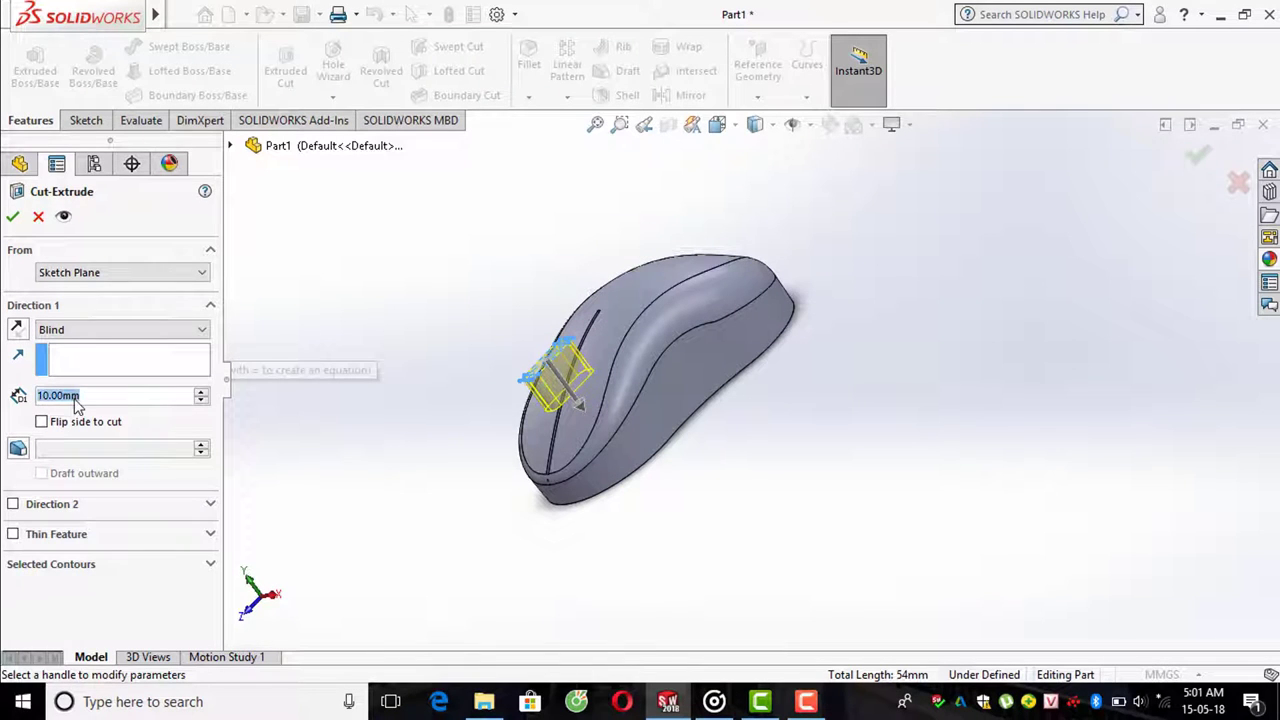
text(25)
key(Return)
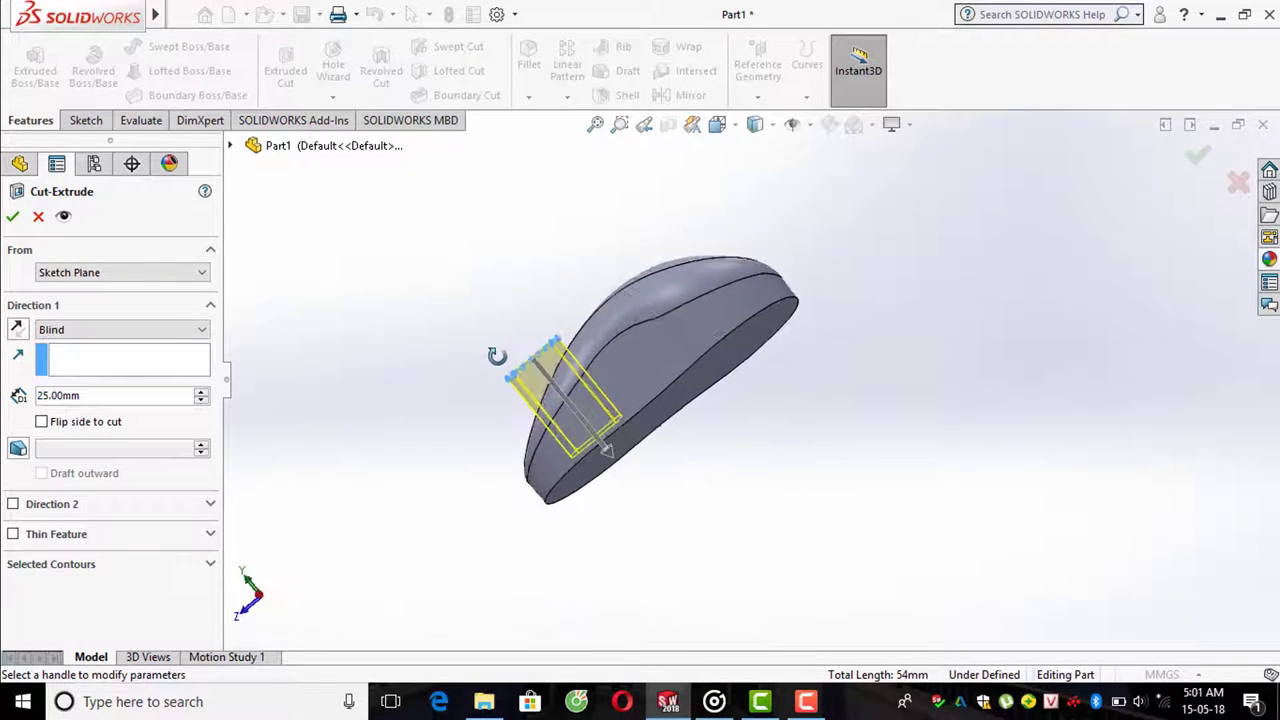
middle_drag(517, 351, 480, 406)
middle_drag(700, 362, 735, 345)
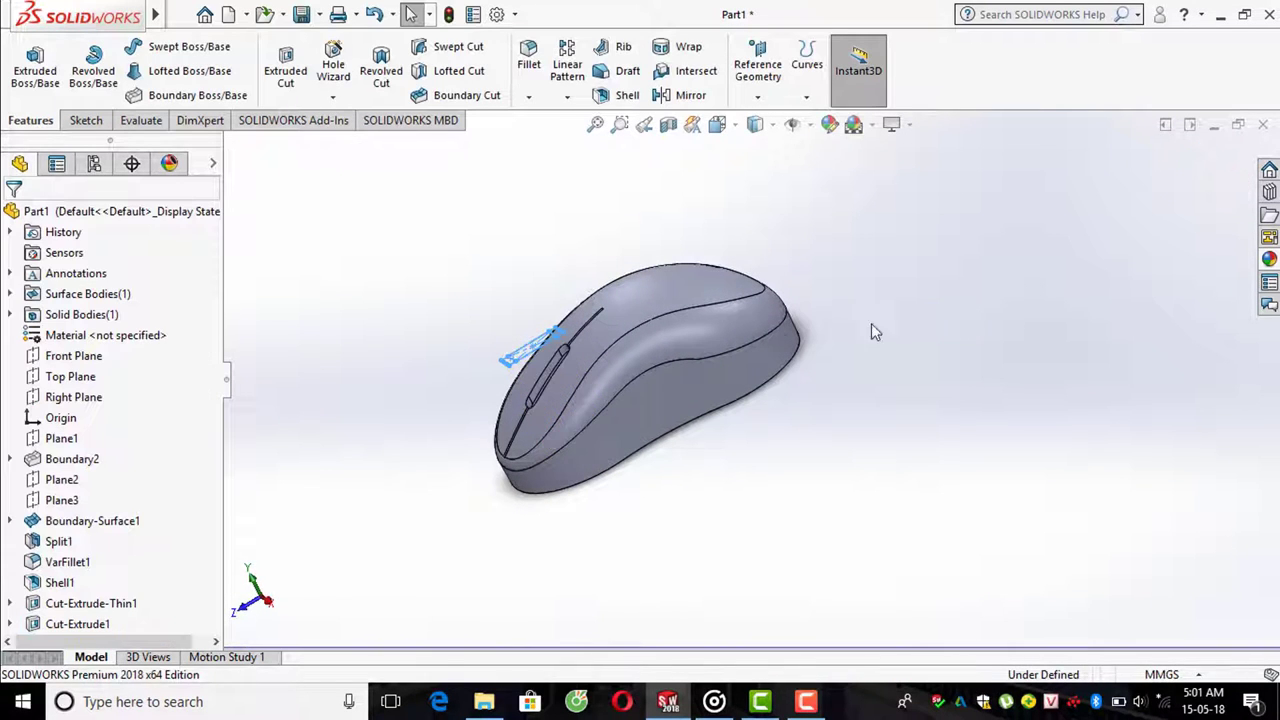
mouse_move(871, 329)
middle_down()
mouse_move(790, 375)
mouse_move(588, 412)
mouse_move(443, 329)
mouse_move(571, 420)
mouse_move(618, 428)
middle_up()
scroll(618, 428, down, 2)
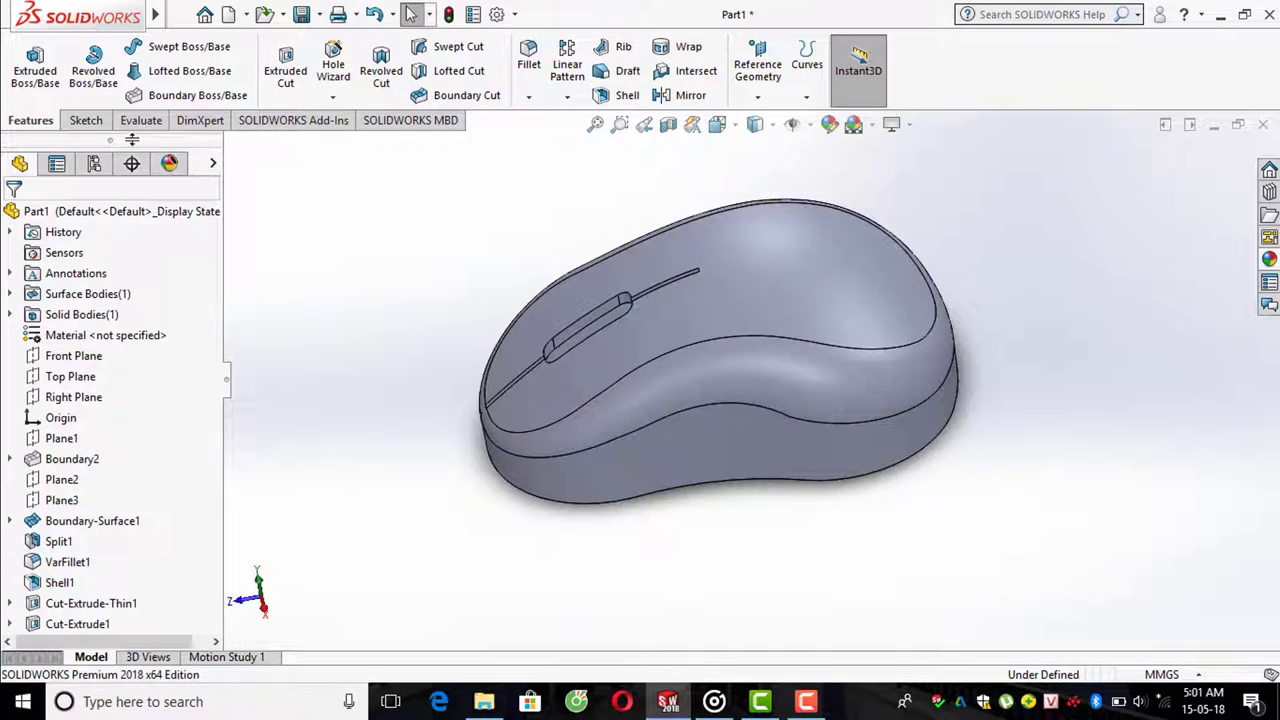
- Start a sketch on the Right Plane with Hidden Lines Visible display
click(87, 121)
click(26, 56)
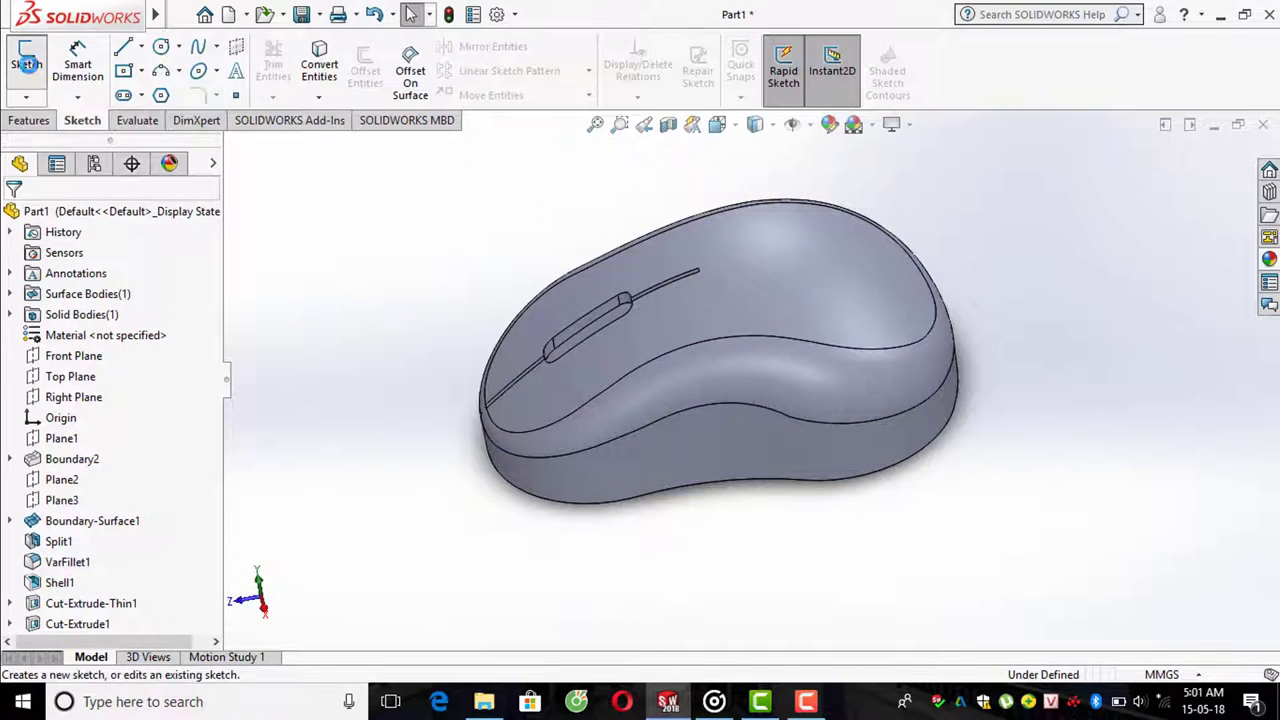
click(229, 148)
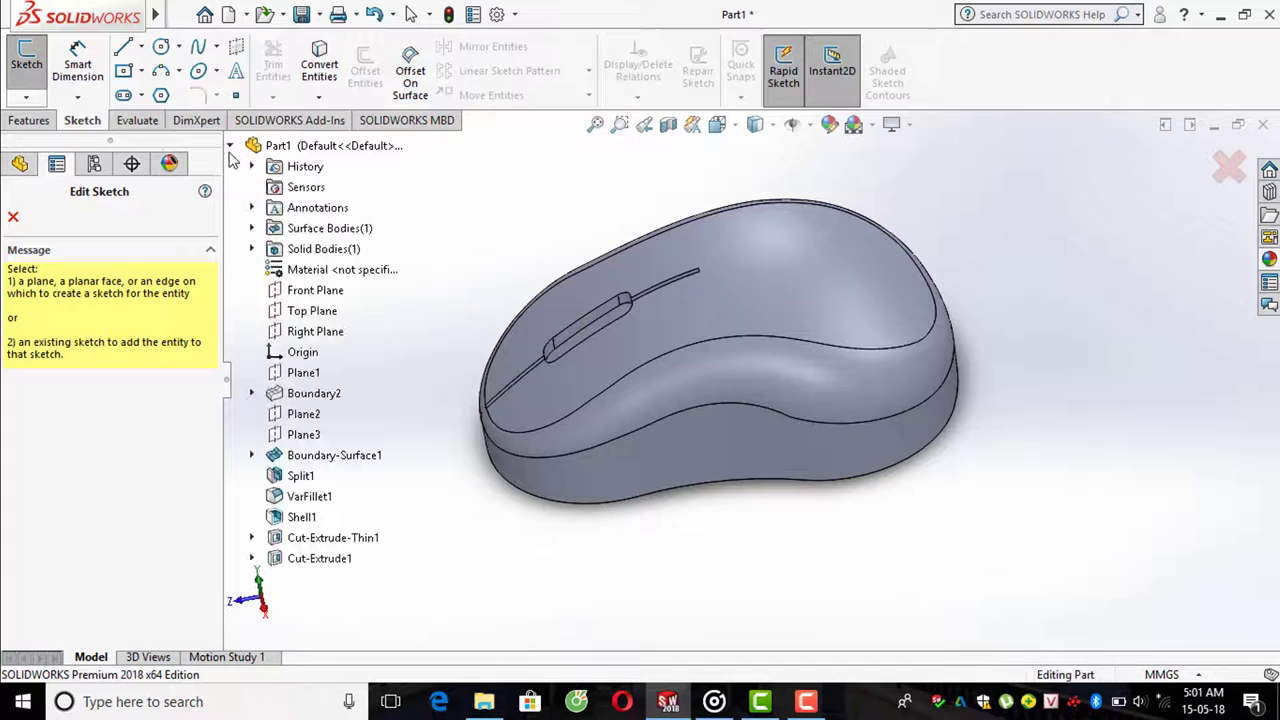
click(302, 336)
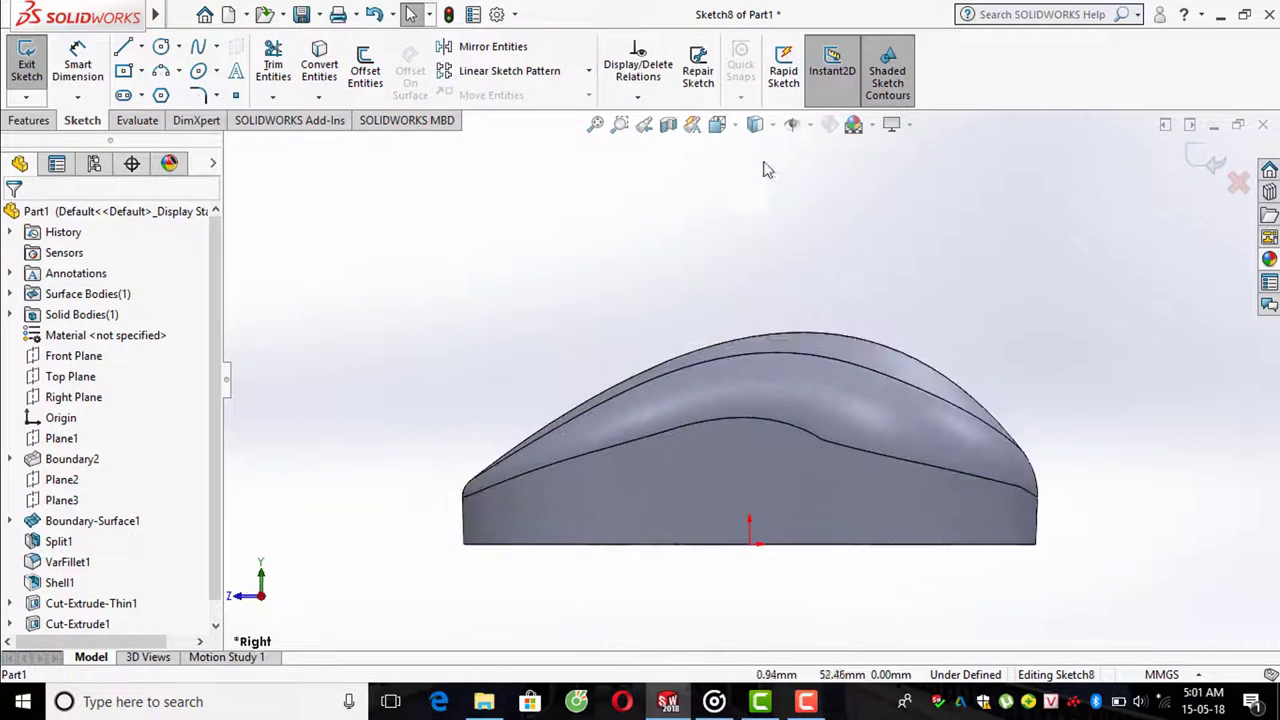
click(758, 124)
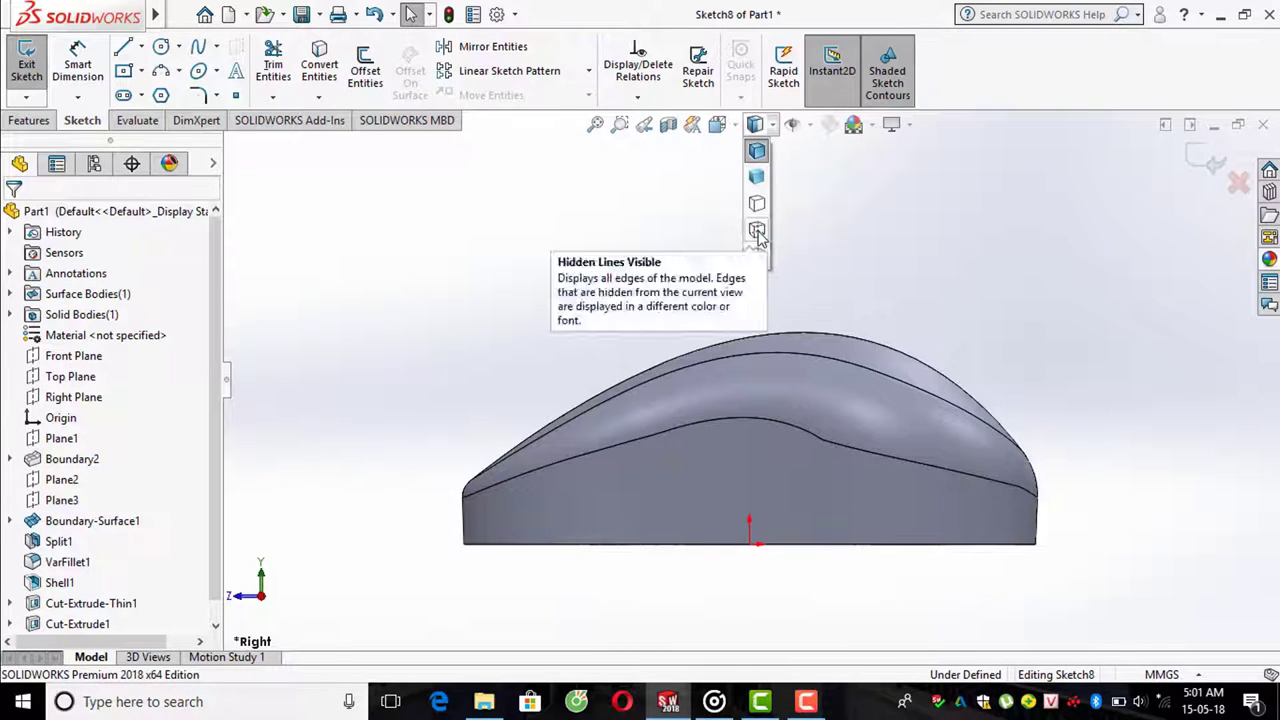
click(757, 256)
scroll(619, 300, down, 3)
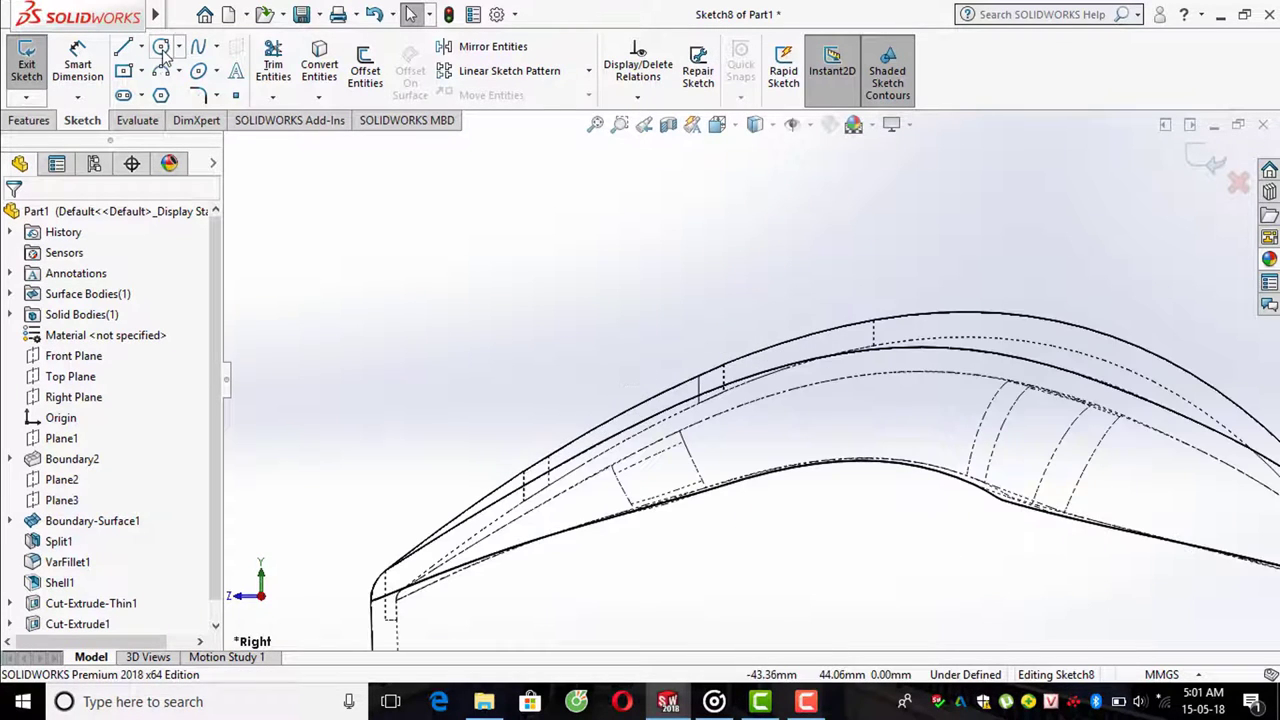
- Draw a circle across the scroll slot, centred below it
click(161, 48)
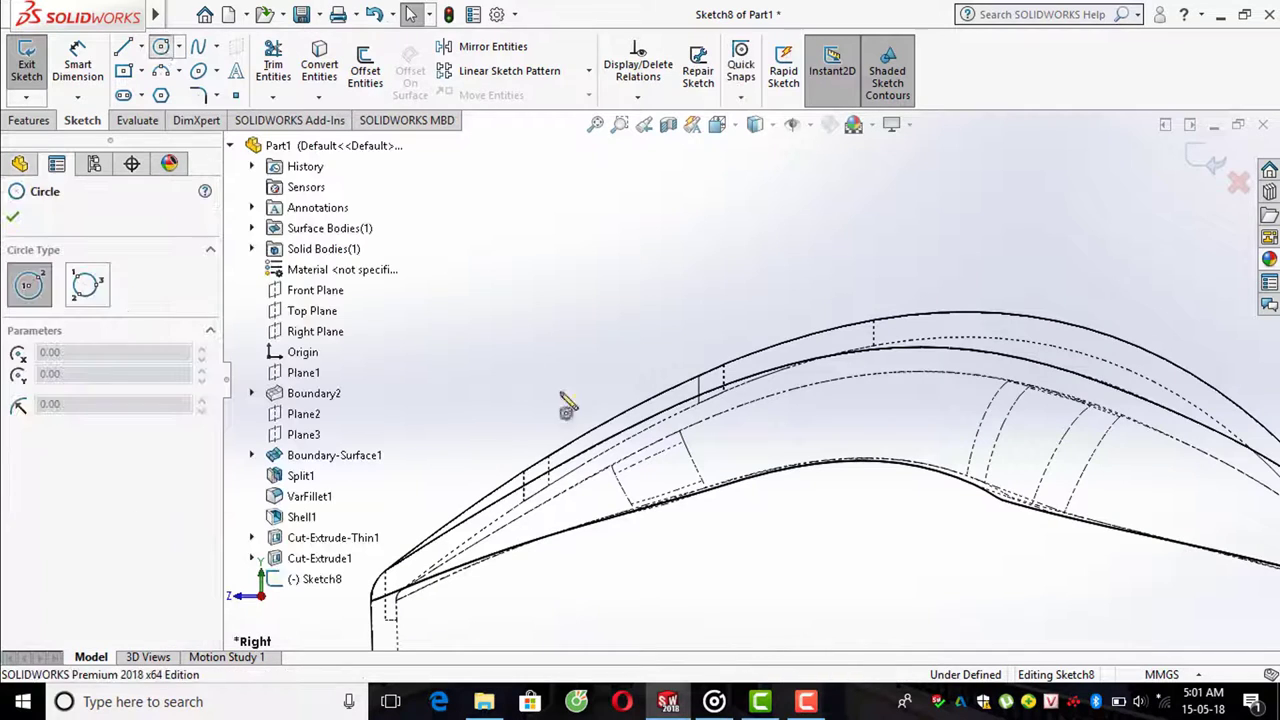
click(642, 536)
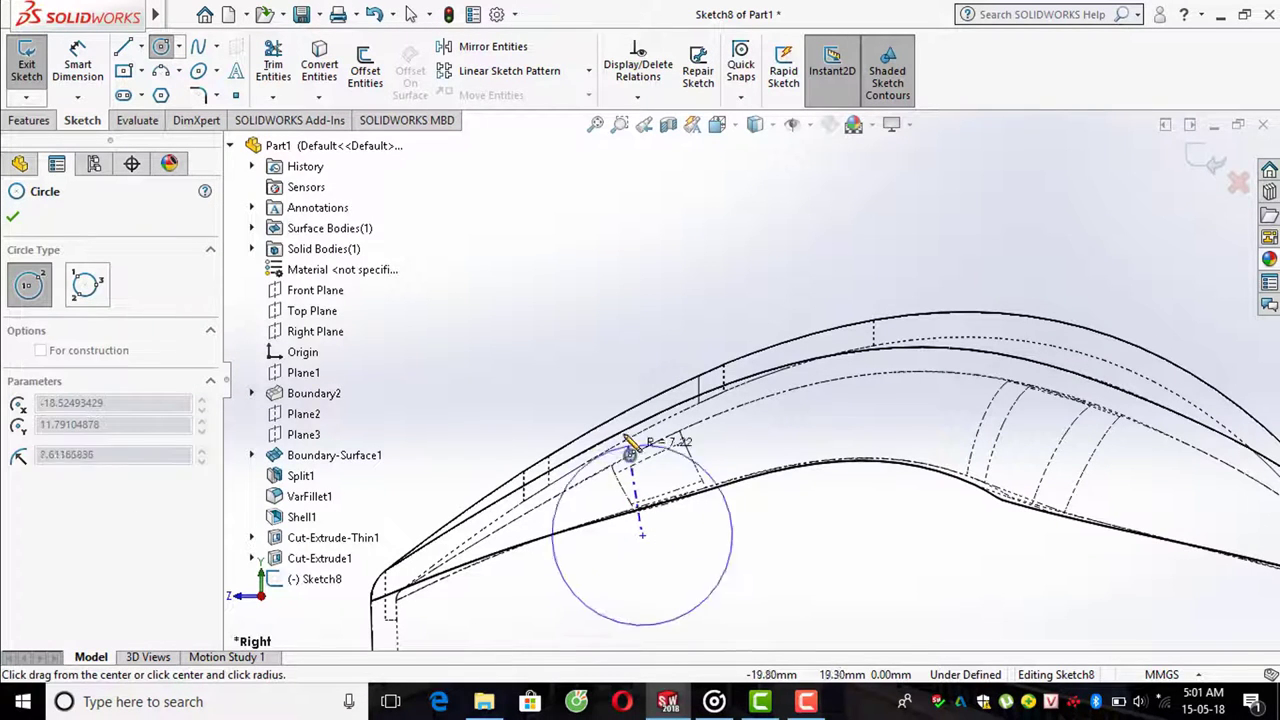
click(609, 392)
key(Escape)
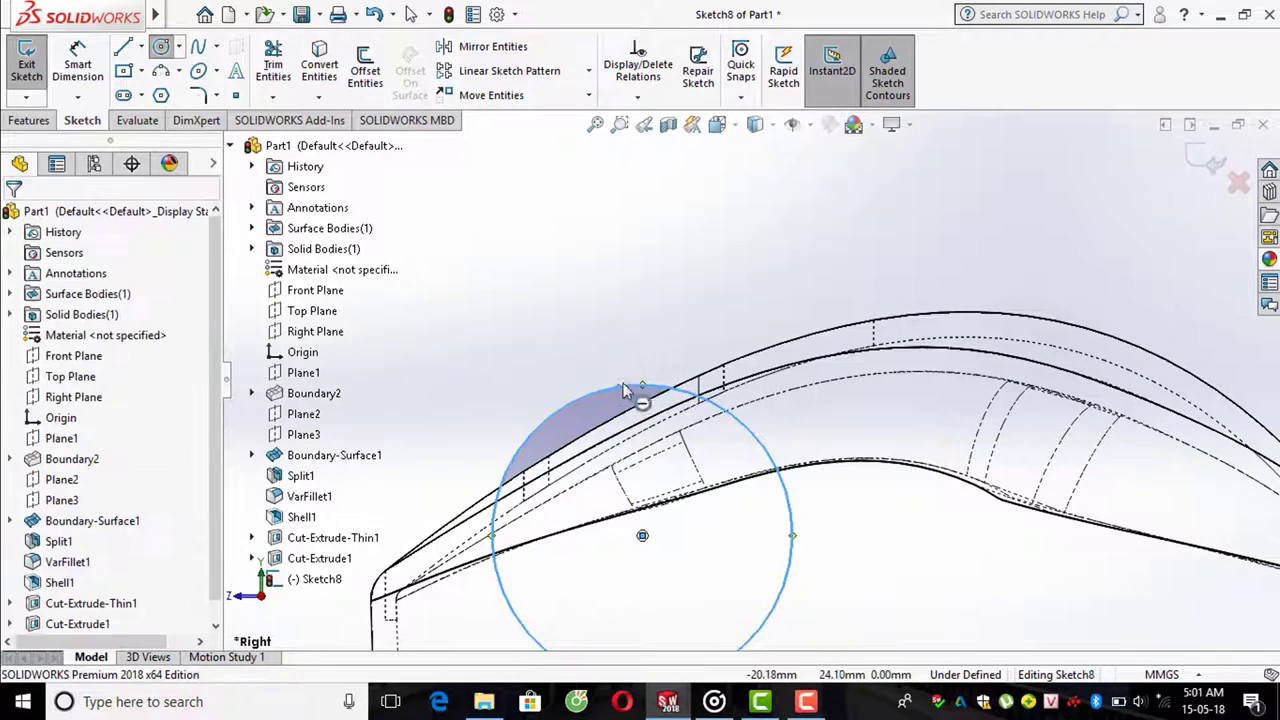
scroll(590, 370, up, 3)
scroll(565, 345, down, 4)
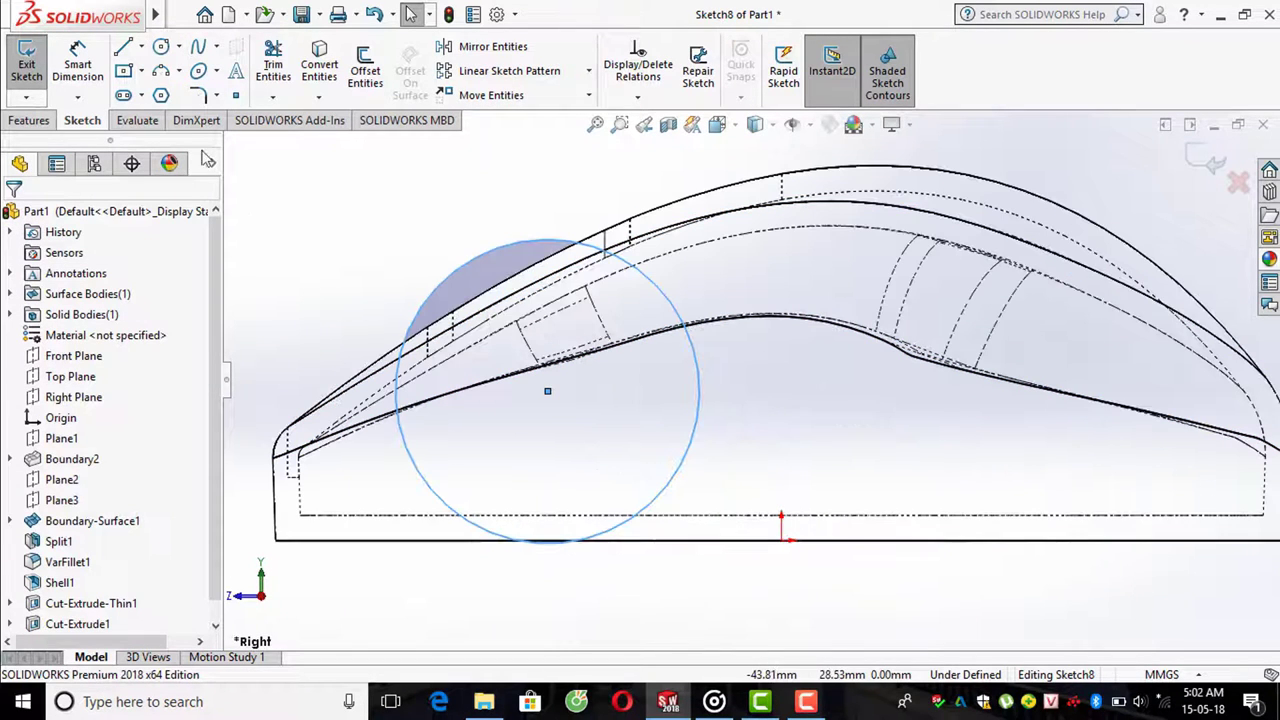
- Dimension the circle's diameter to 20 mm
click(88, 75)
click(699, 381)
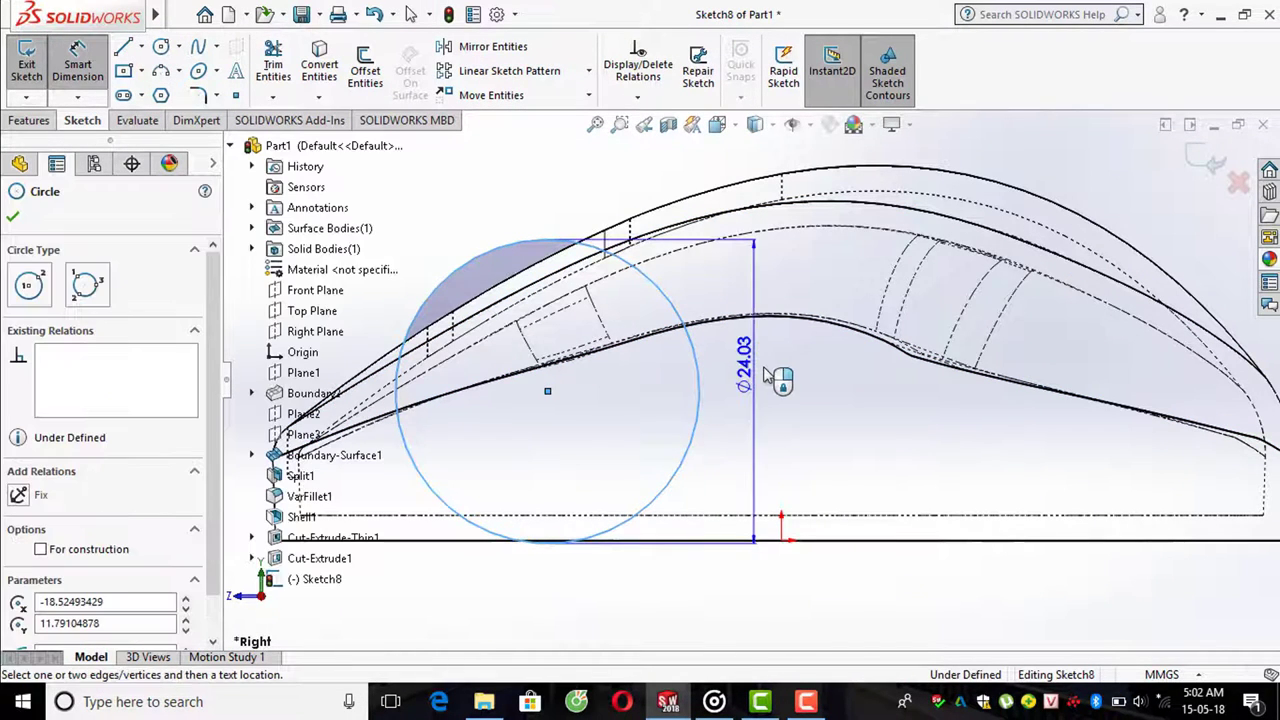
click(768, 375)
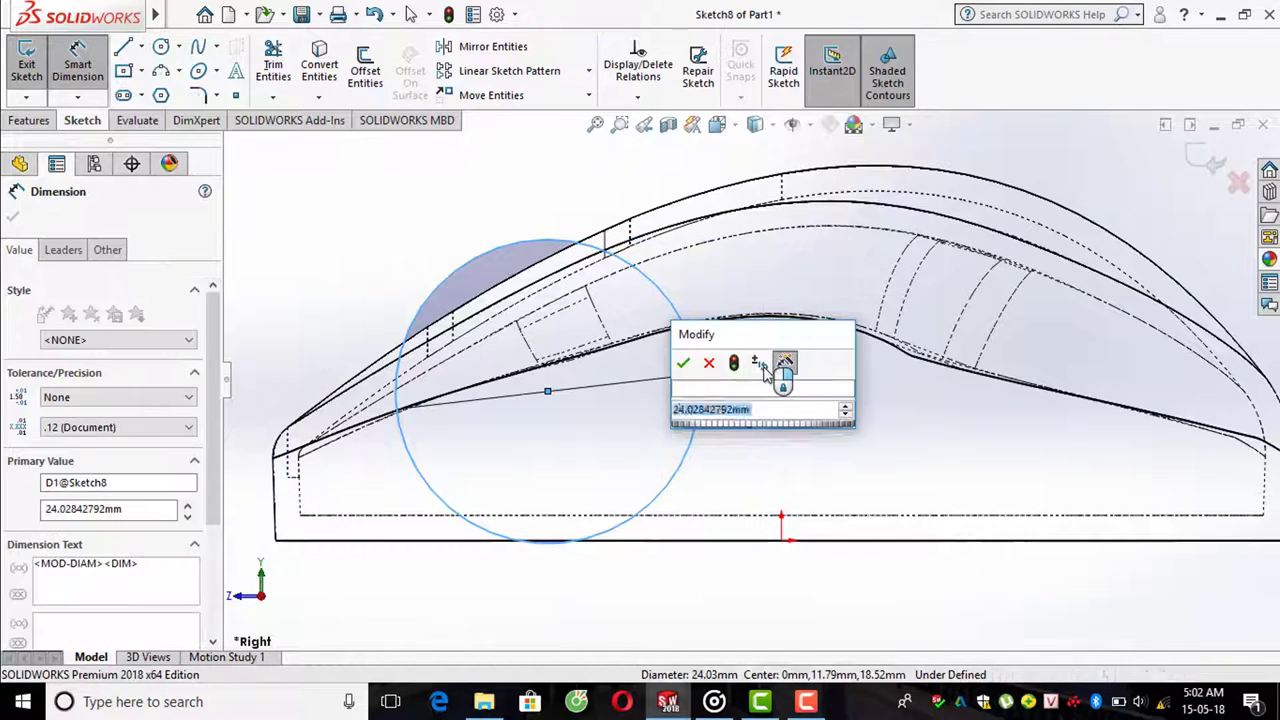
text(20)
key(Return)
scroll(690, 420, down, 1)
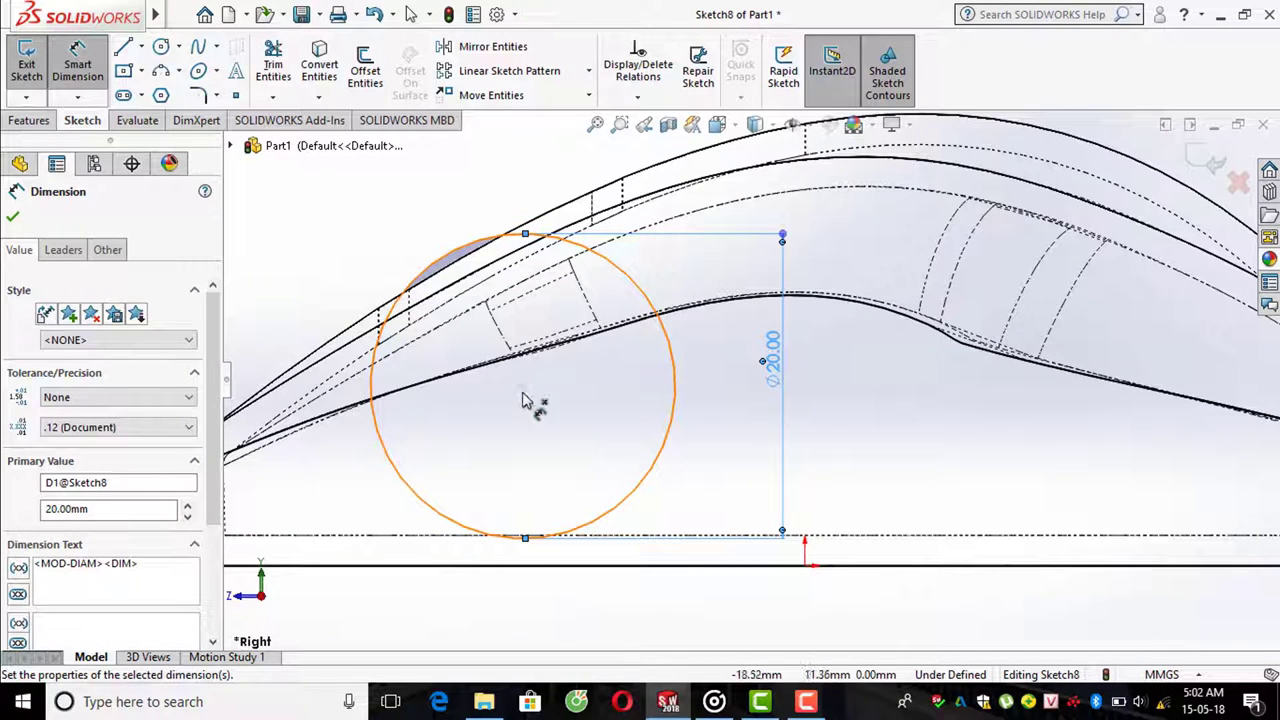
- Place the circle's centre 15 mm above the bottom line
click(522, 386)
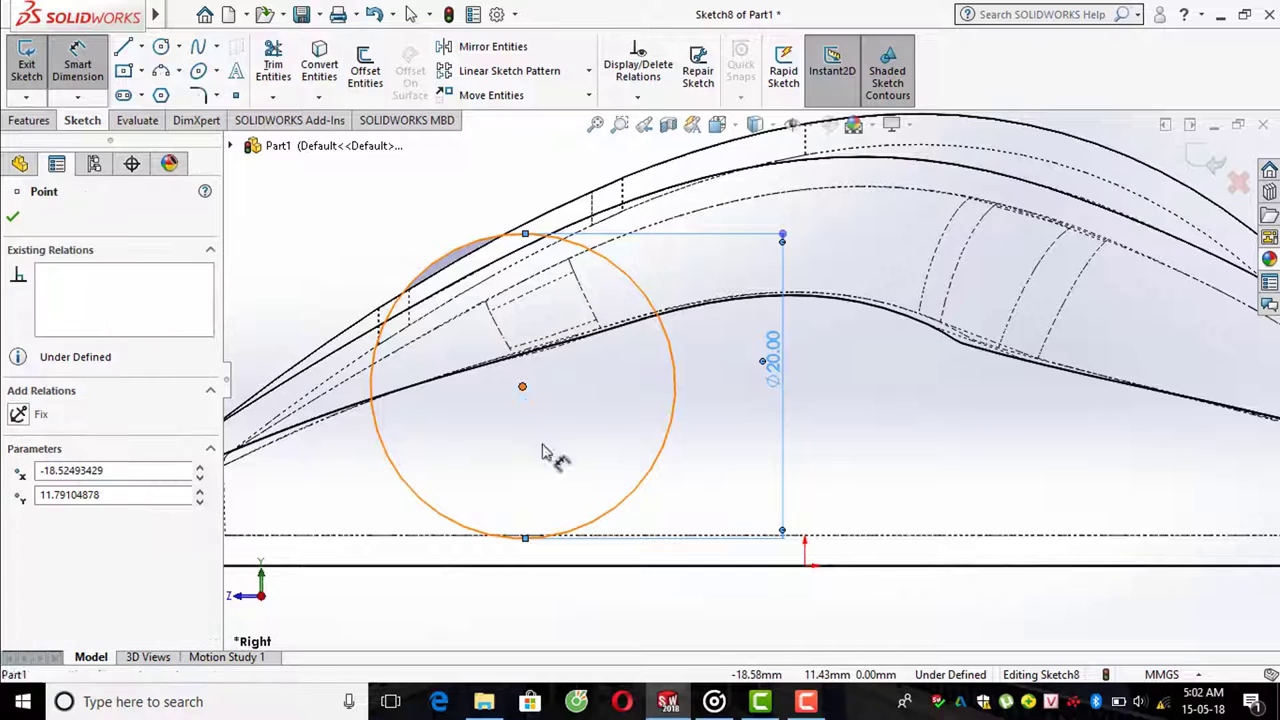
click(555, 568)
click(398, 522)
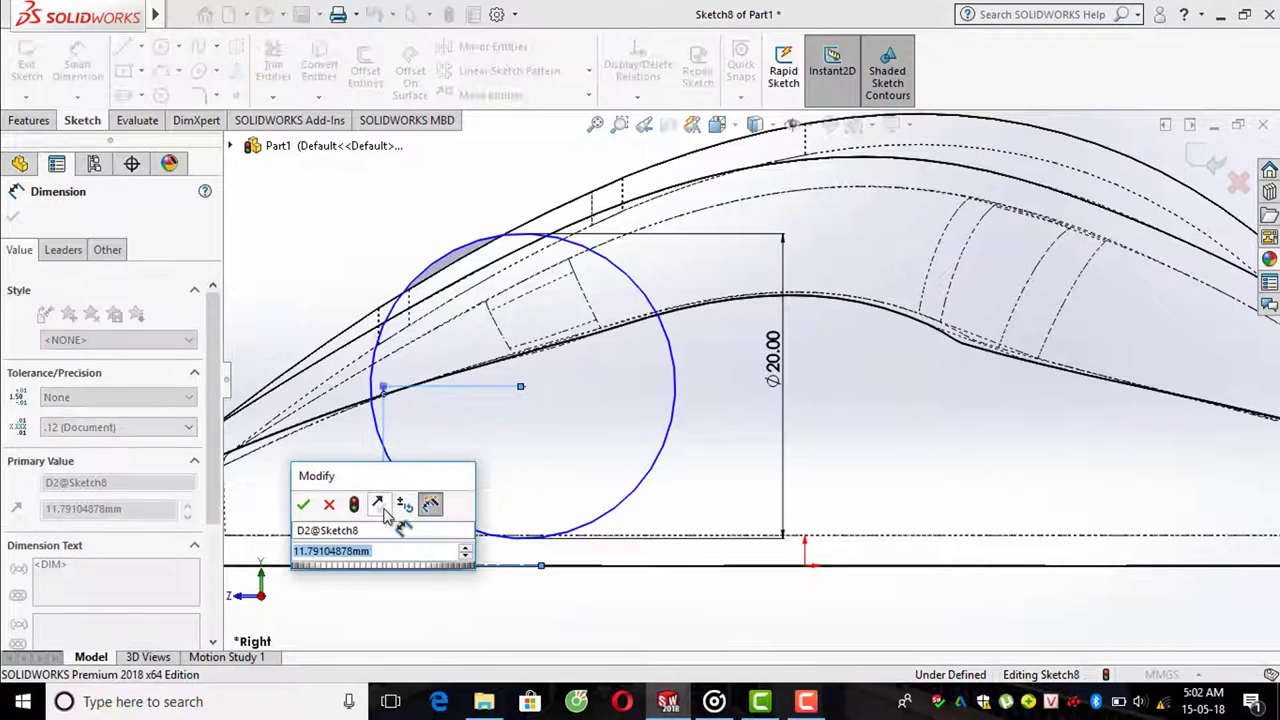
text(15)
key(Return)
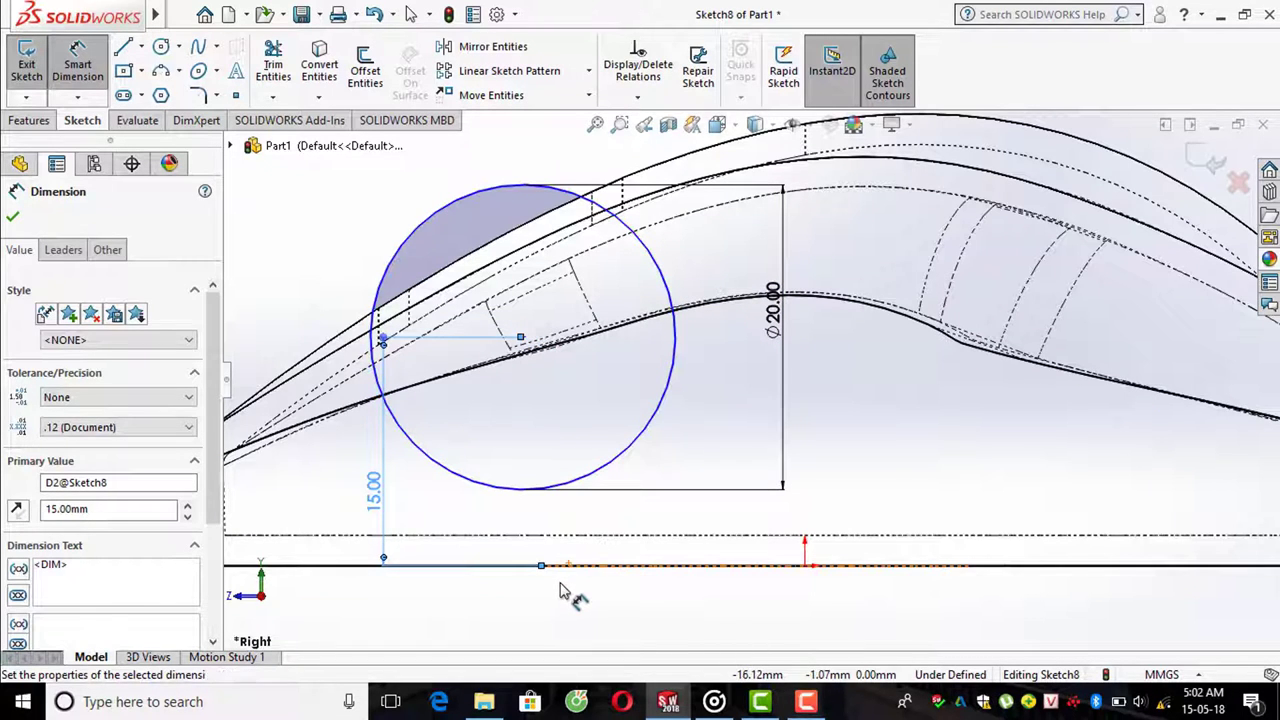
click(560, 590)
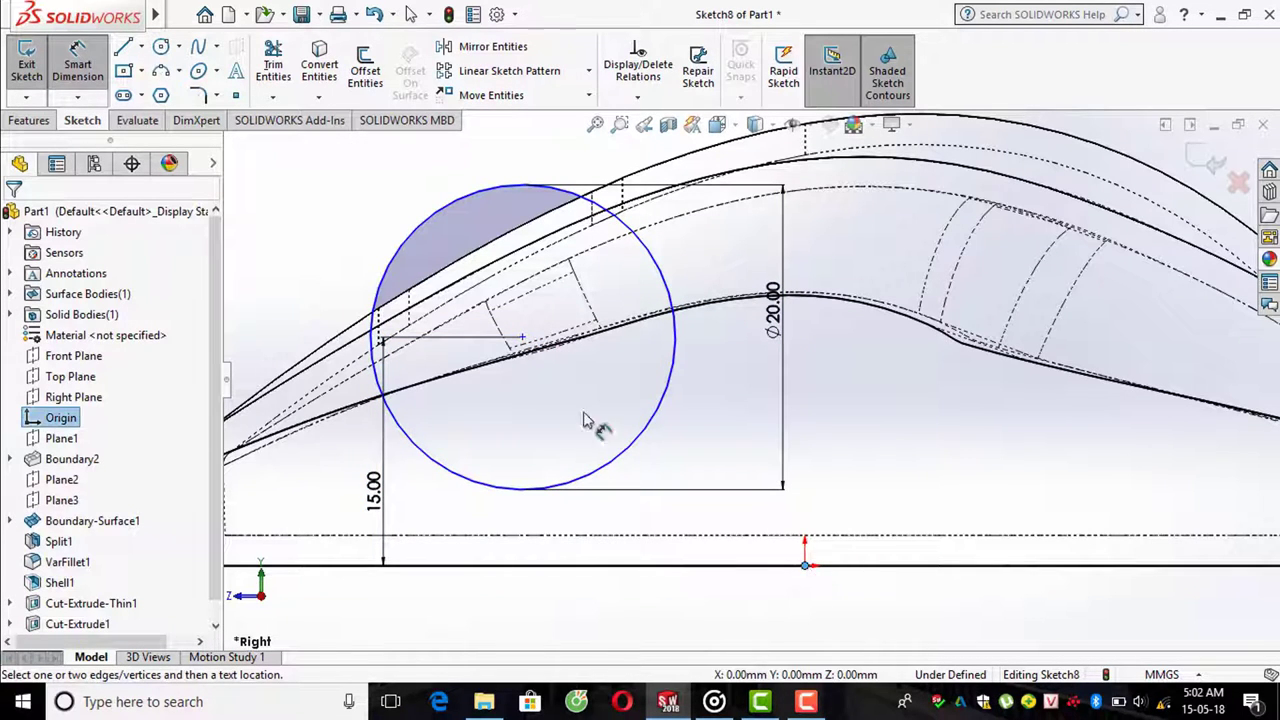
- Set the circle centre's horizontal distance from the origin to 18 mm
click(523, 340)
click(805, 565)
click(653, 608)
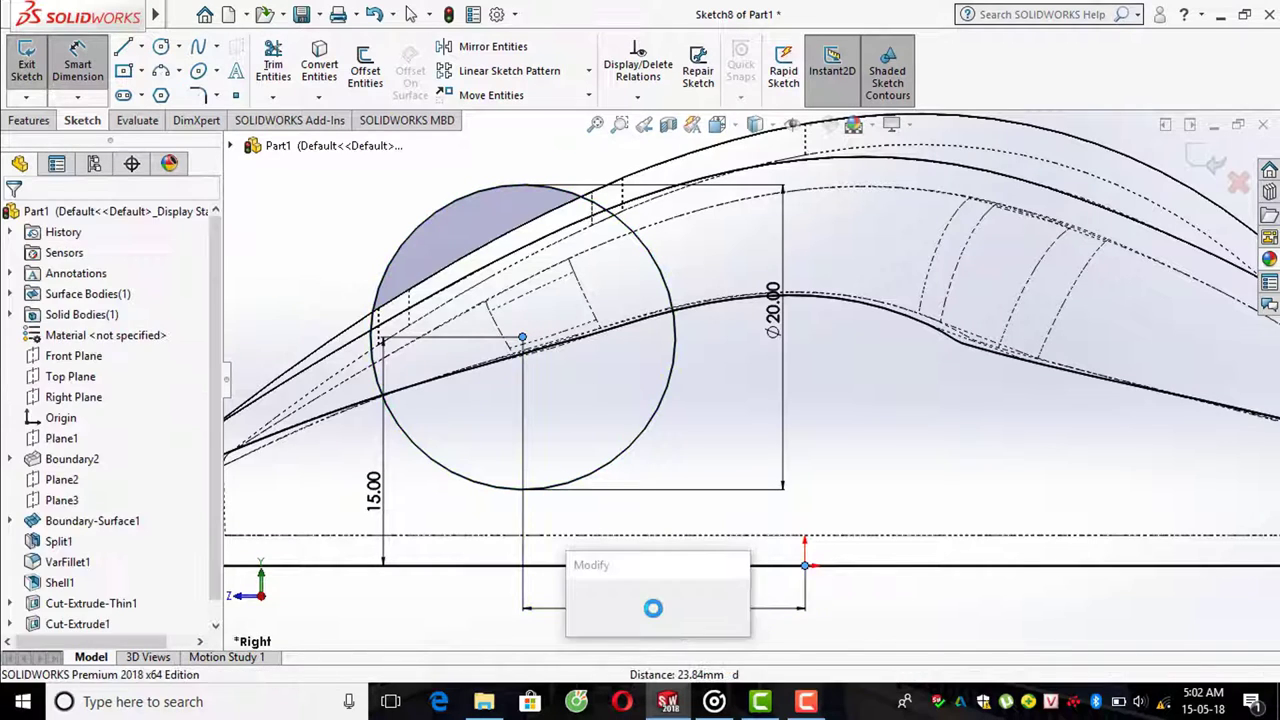
text(10)
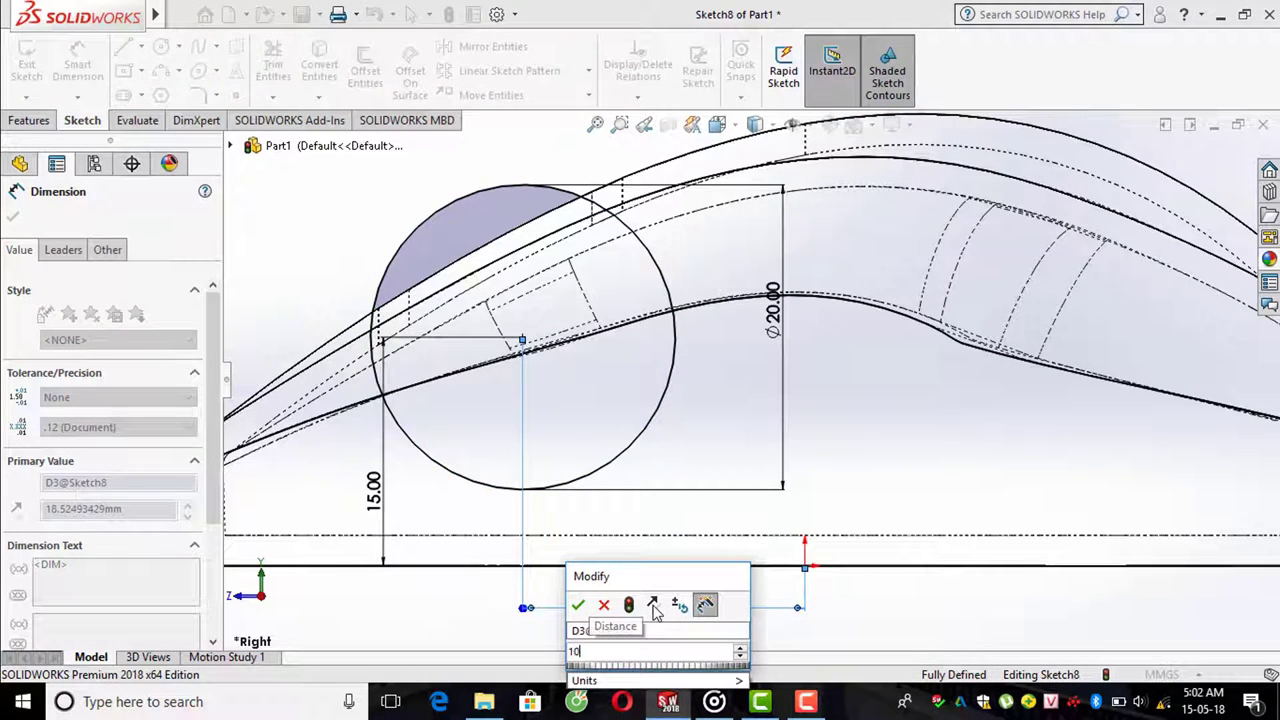
key(Return)
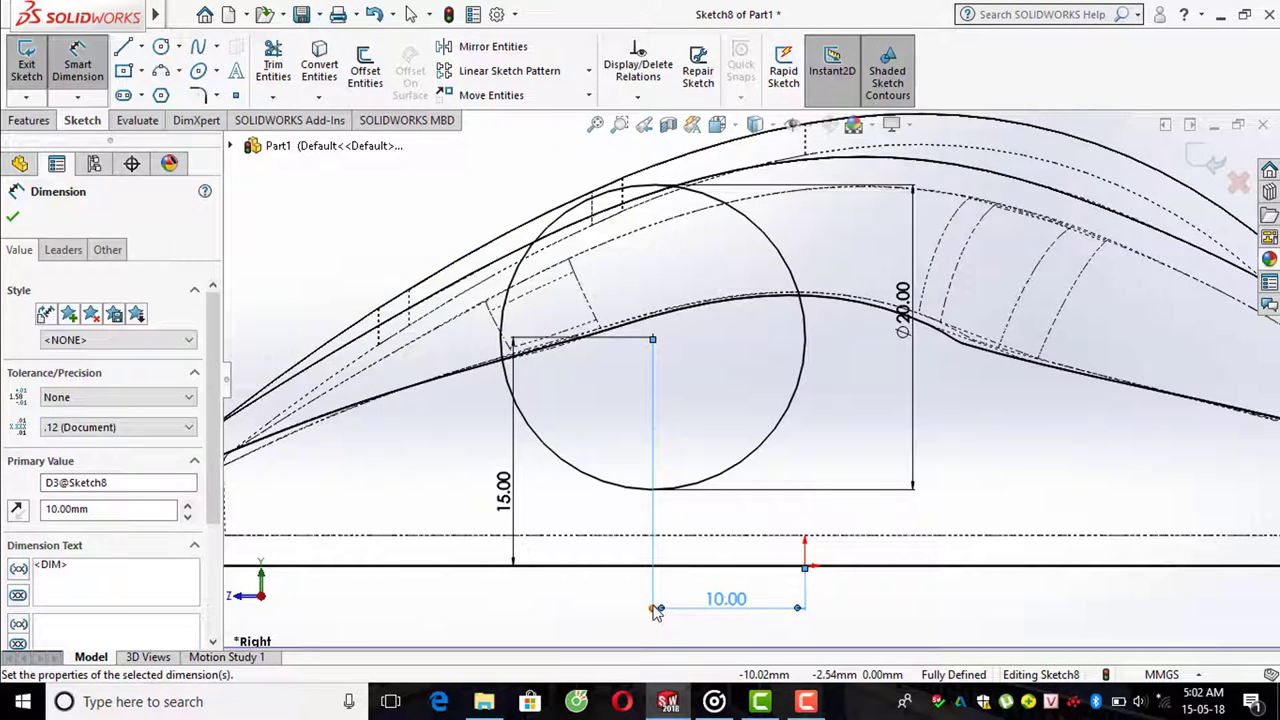
double_click(718, 612)
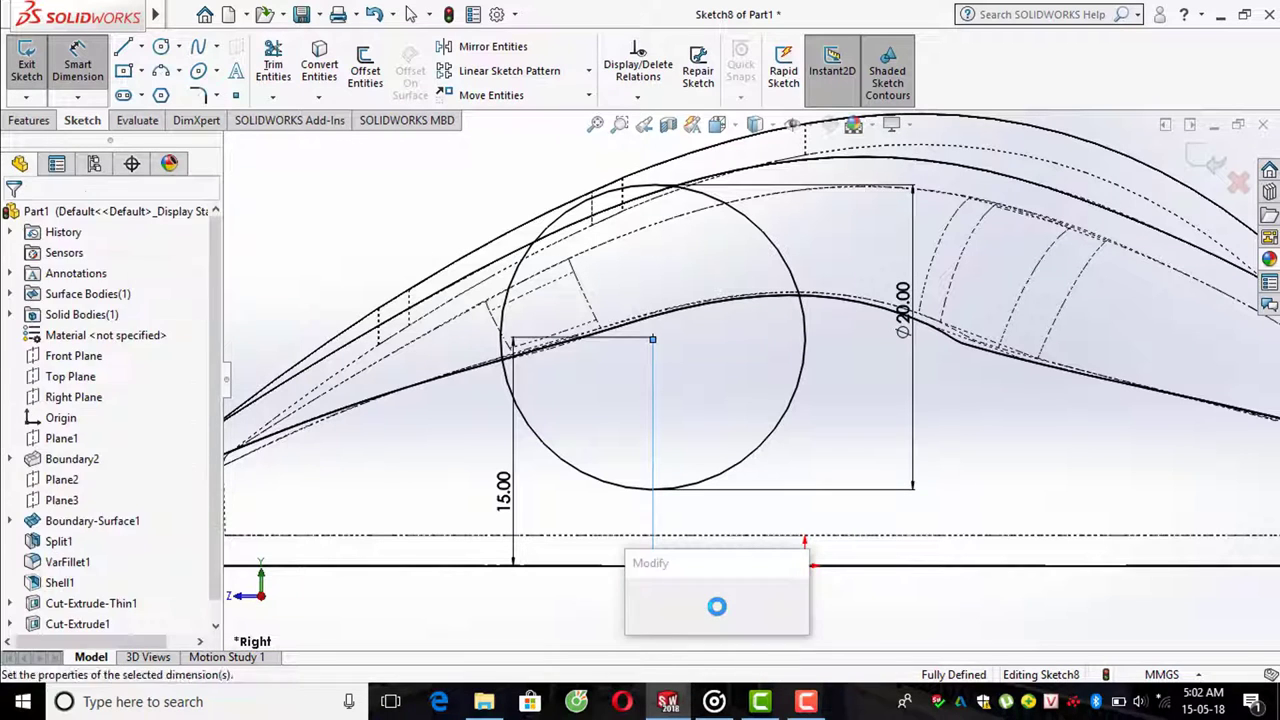
text(18)
key(Return)
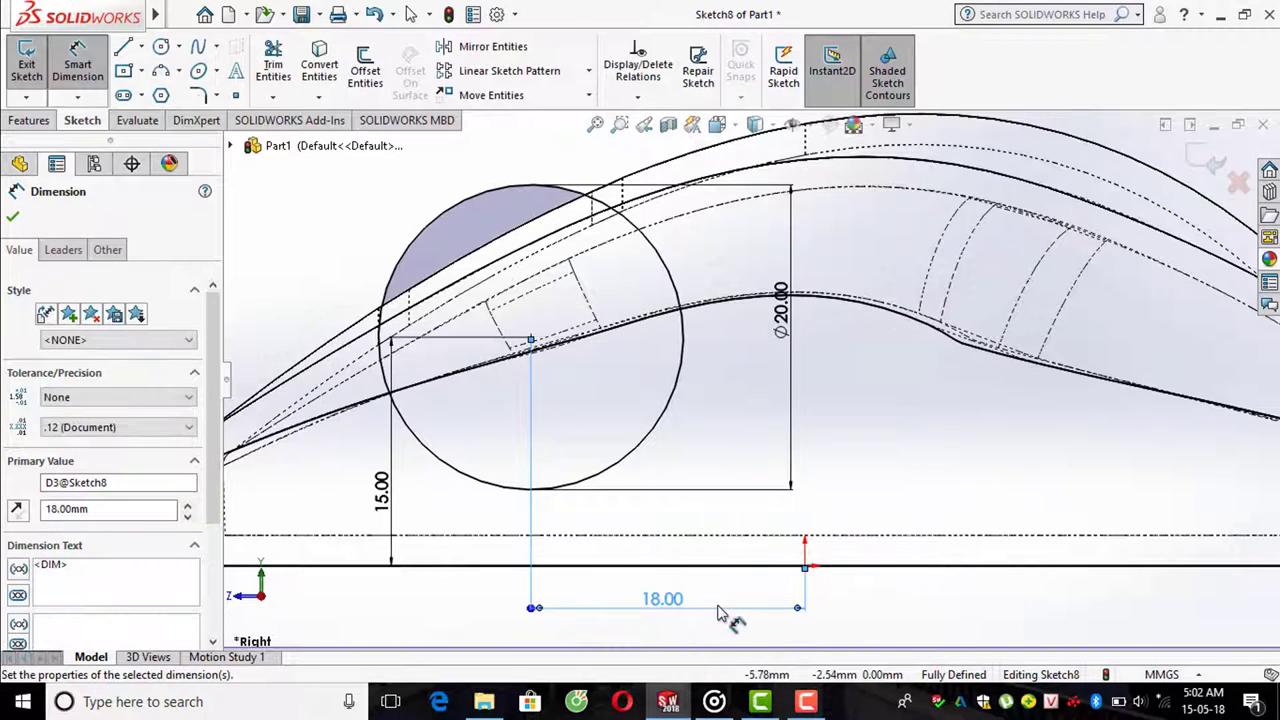
click(13, 217)
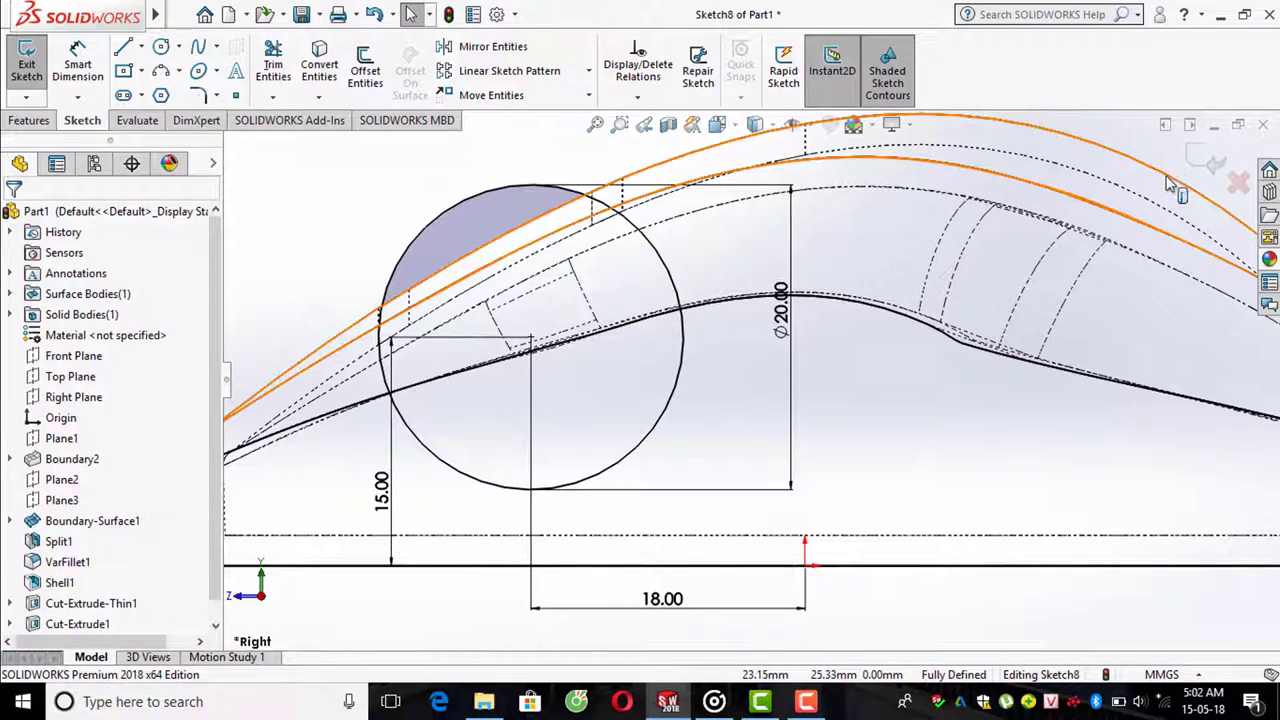
- Exit the sketch and return the model to shaded-with-edges display
click(1215, 160)
mouse_move(366, 357)
middle_down()
mouse_move(696, 381)
mouse_move(720, 330)
middle_up()
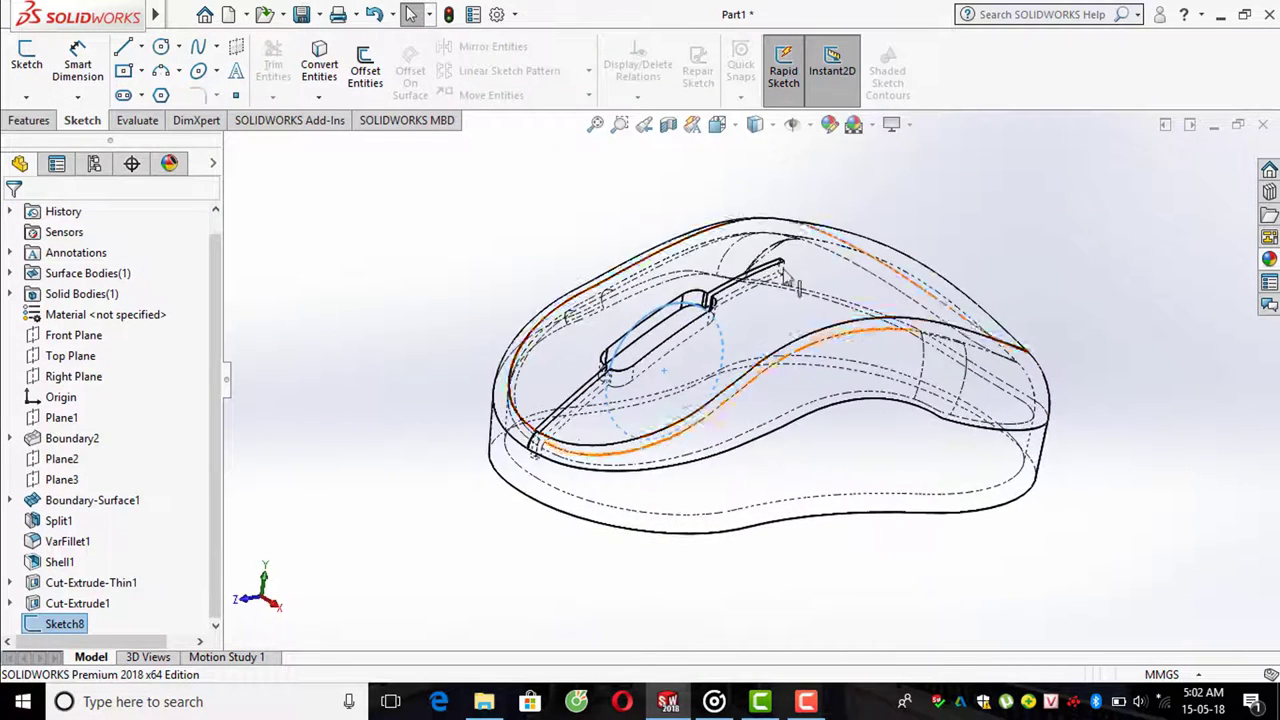
click(772, 125)
click(755, 157)
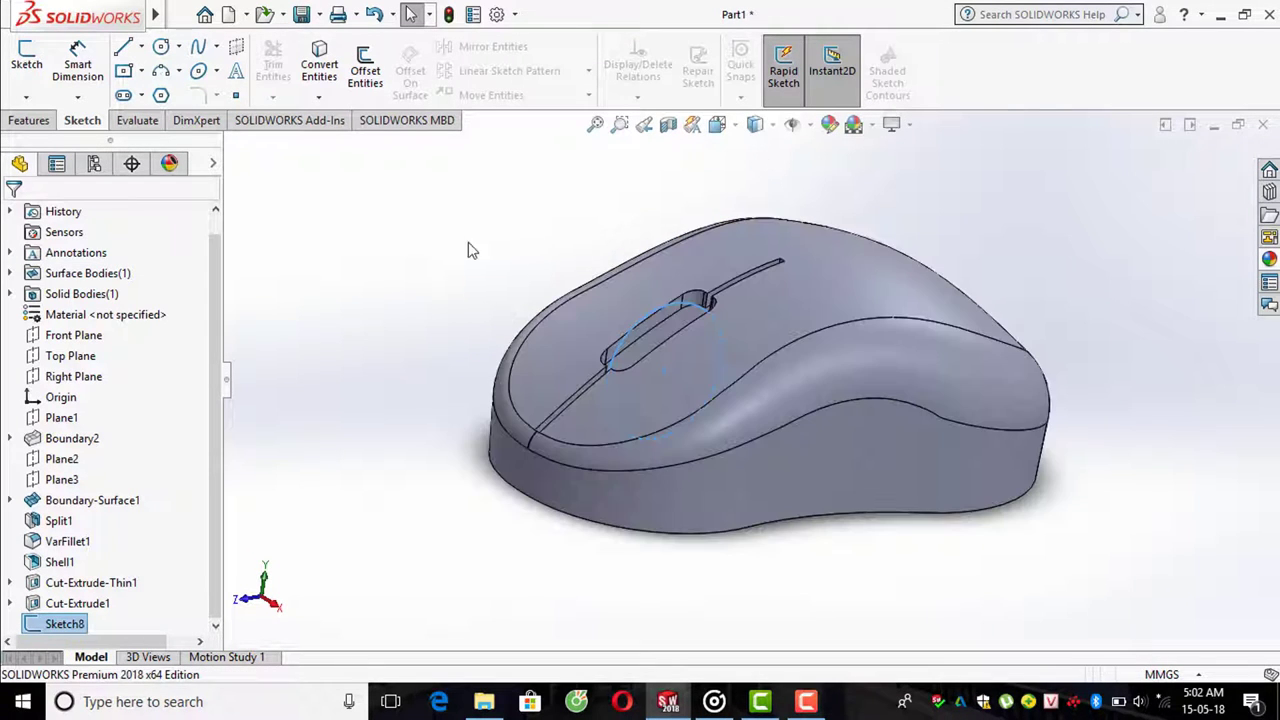
- Start a Boss-Extrude of the circle with a Mid Plane end condition
click(28, 120)
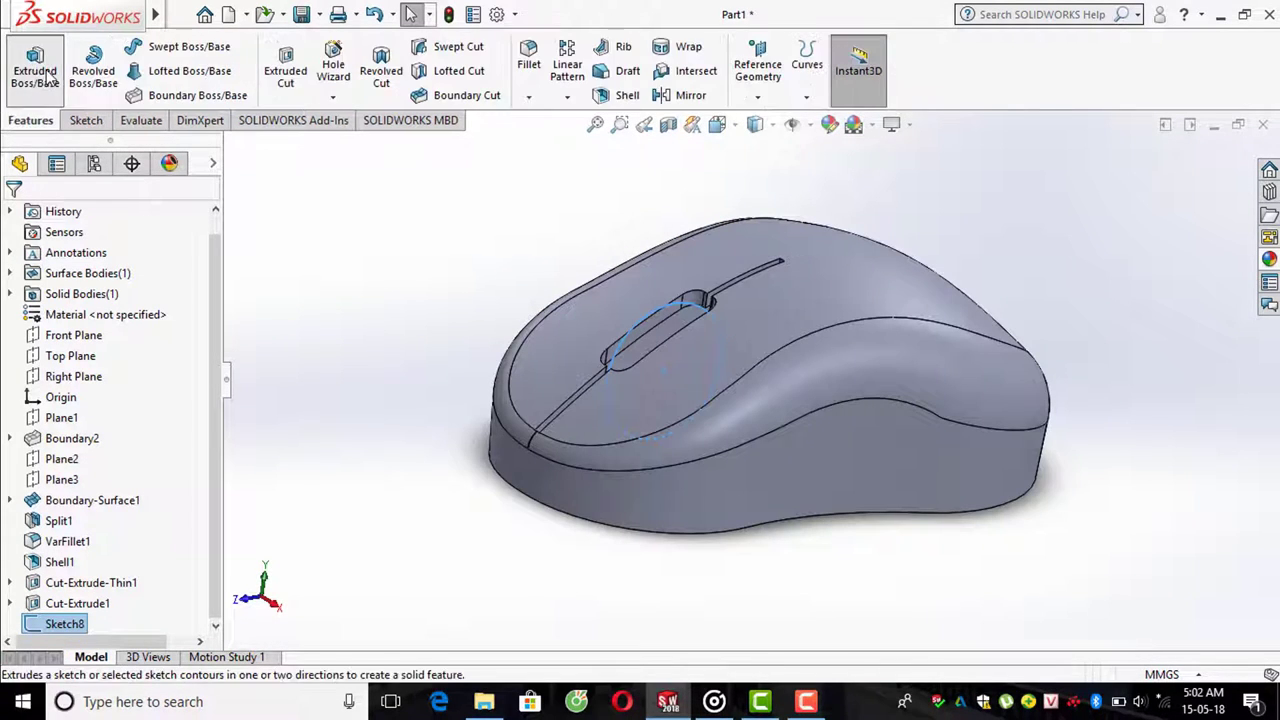
click(45, 68)
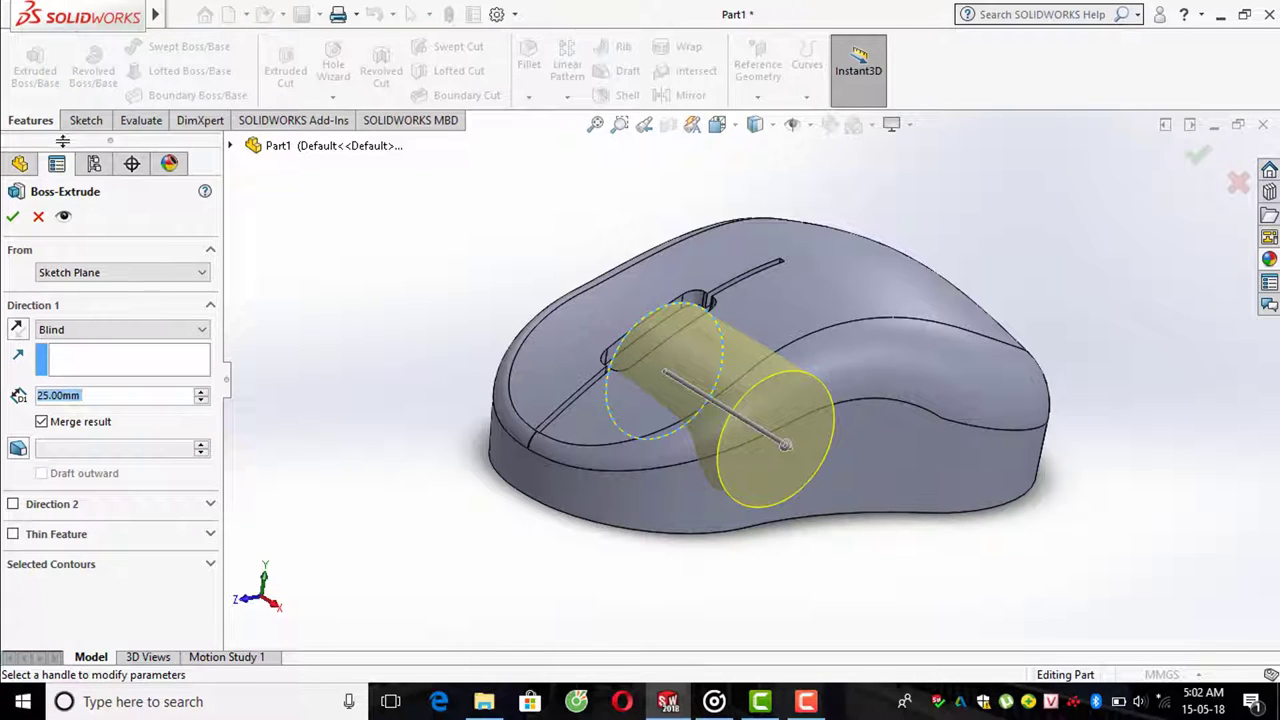
click(98, 330)
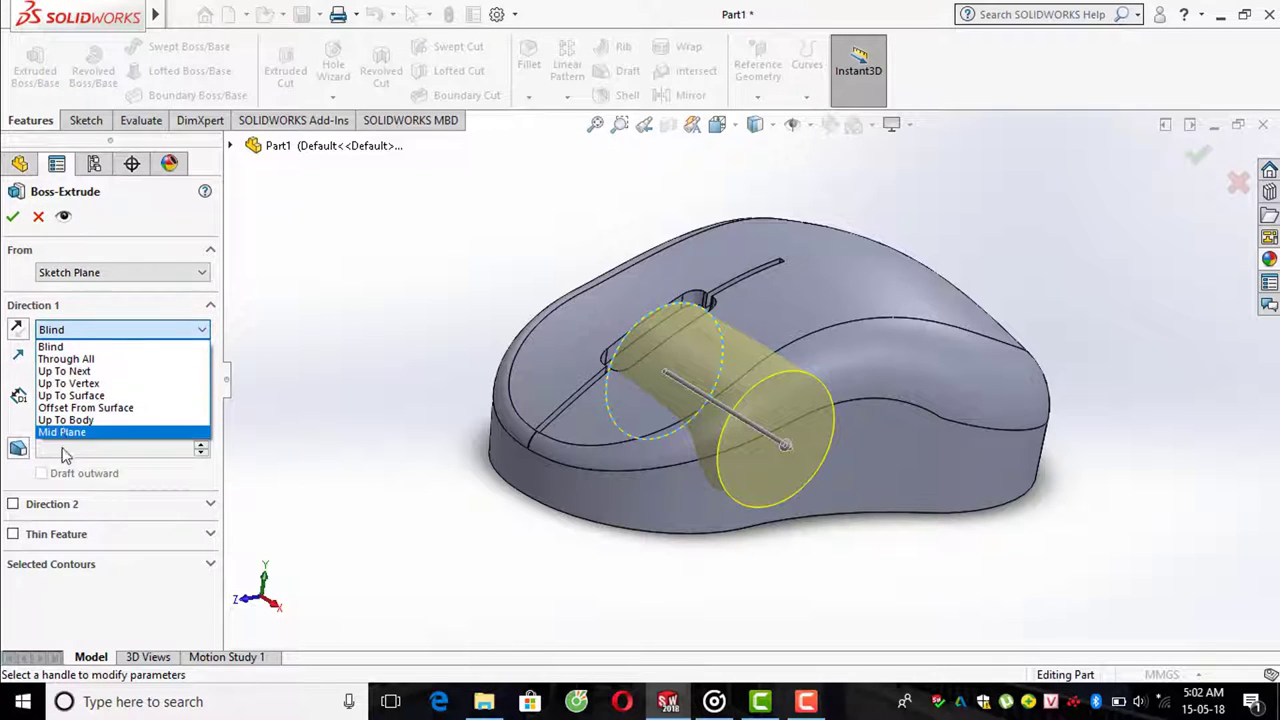
click(66, 436)
middle_drag(700, 450, 757, 290)
scroll(757, 290, down, 3)
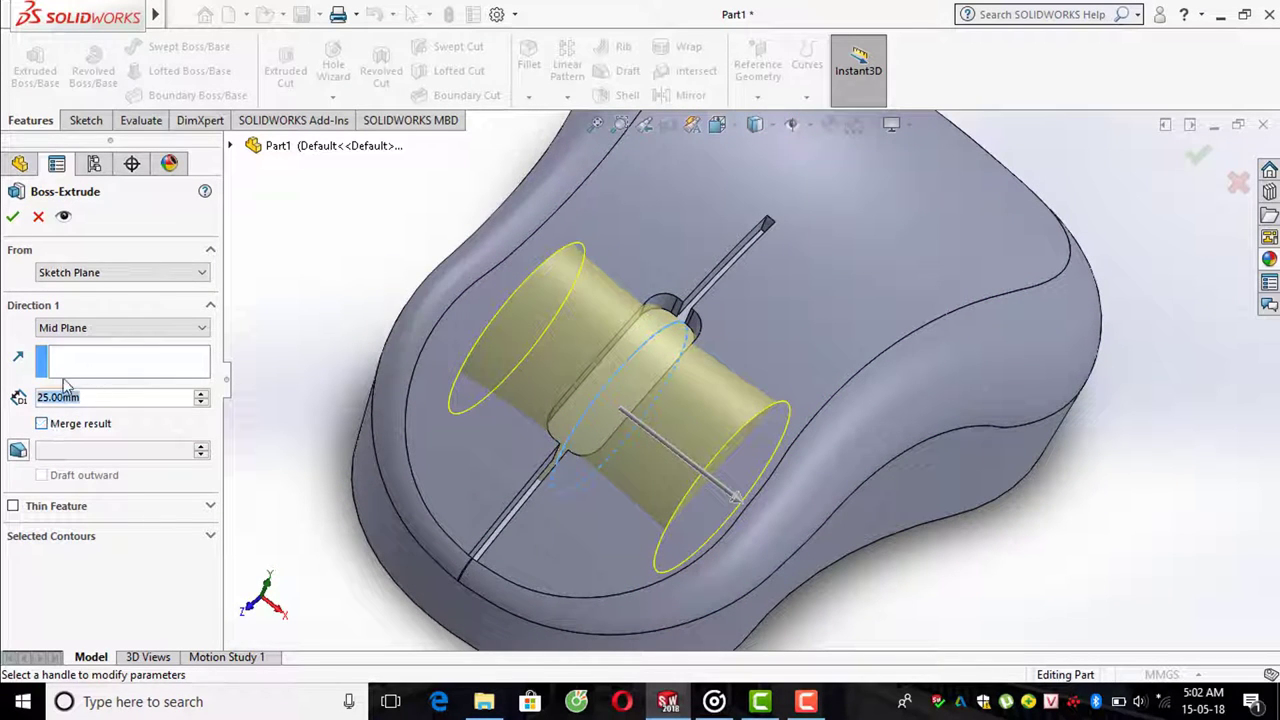
- Set the wheel's extrusion depth to 5 mm and finish it as a separate body
text(6)
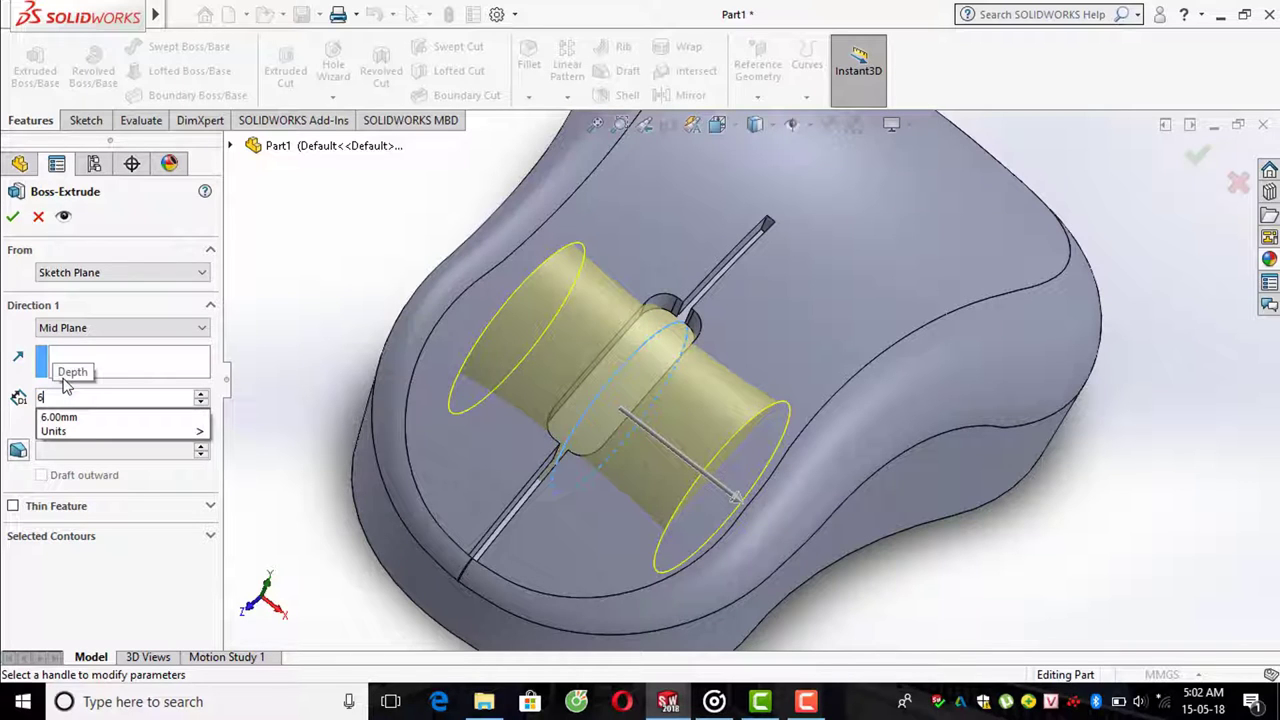
key(Return)
middle_drag(477, 399, 520, 430)
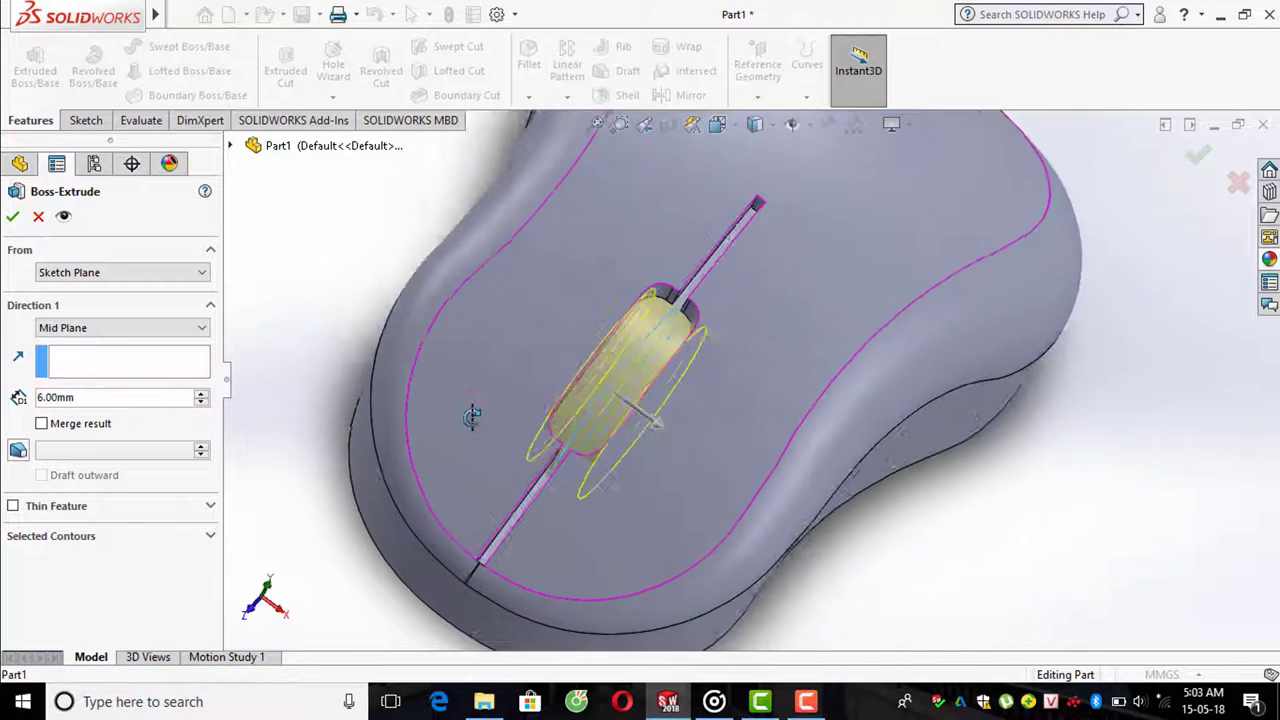
double_click(120, 397)
text(5)
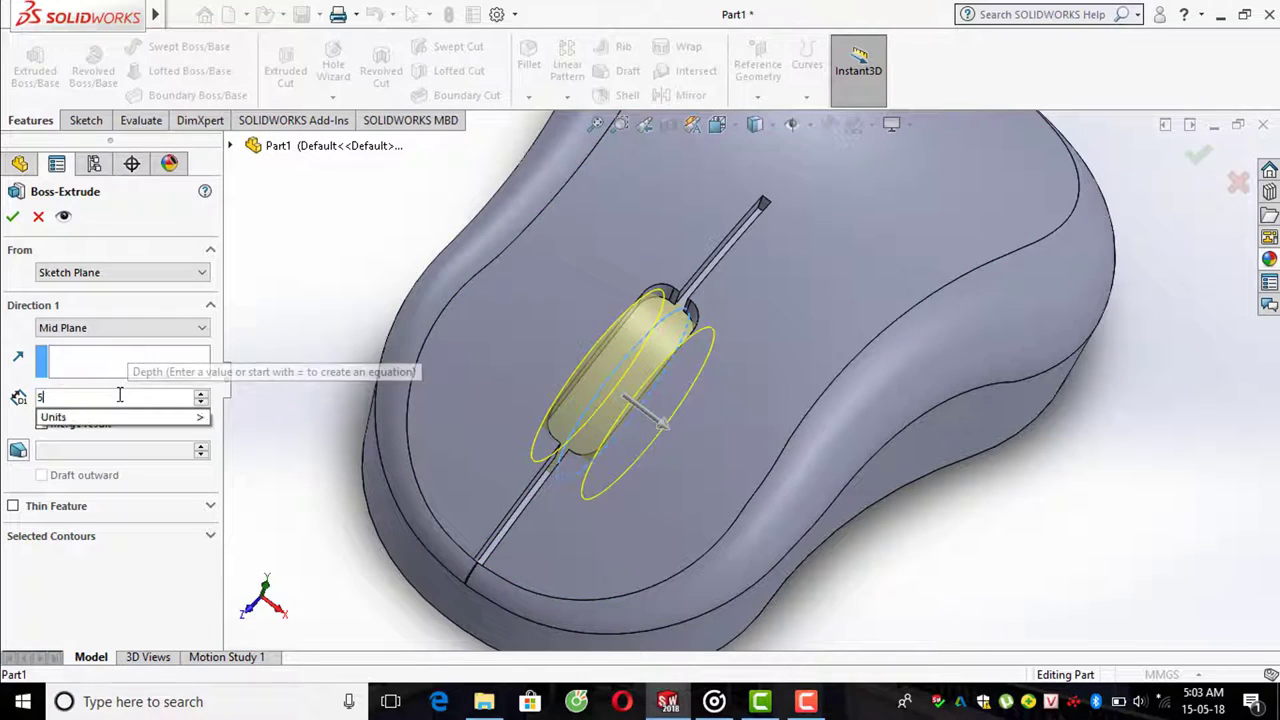
key(Return)
mouse_move(508, 371)
middle_down()
mouse_move(651, 332)
mouse_move(601, 345)
middle_up()
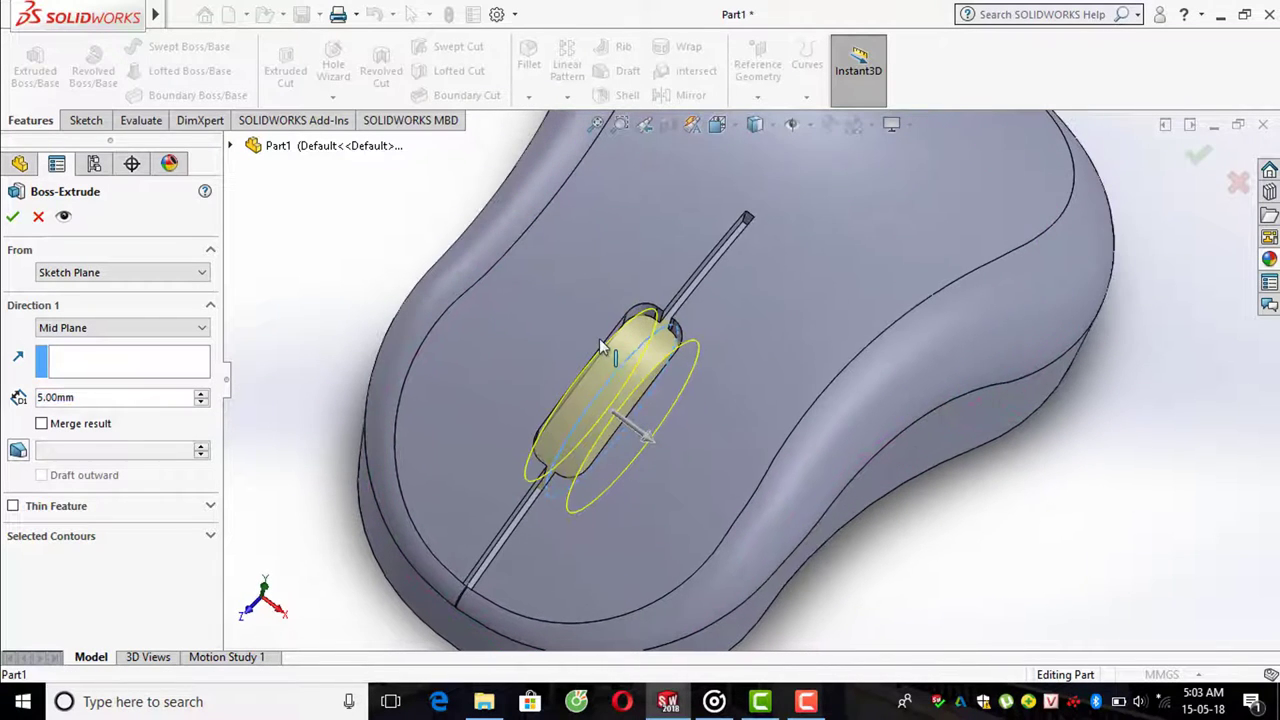
key(Return)
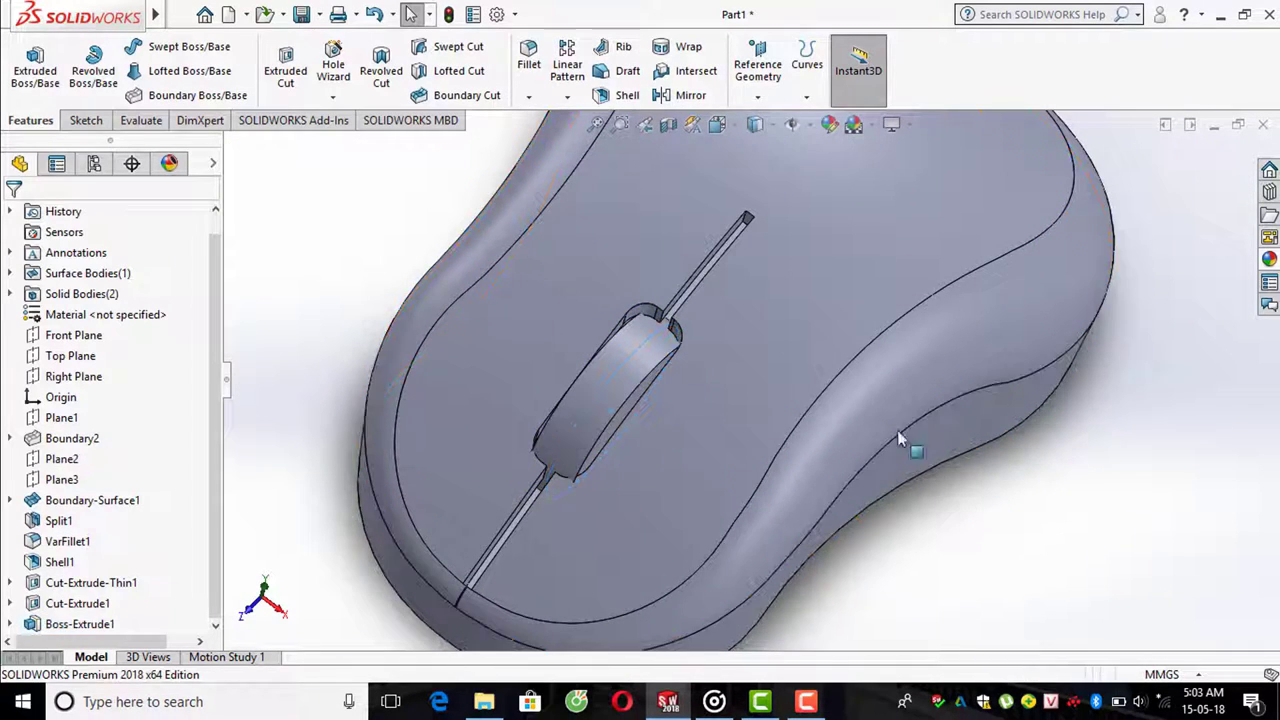
- Start a Full Round Fillet on the scroll wheel
mouse_move(897, 430)
middle_down()
mouse_move(853, 404)
mouse_move(920, 366)
middle_up()
scroll(853, 404, down, 2)
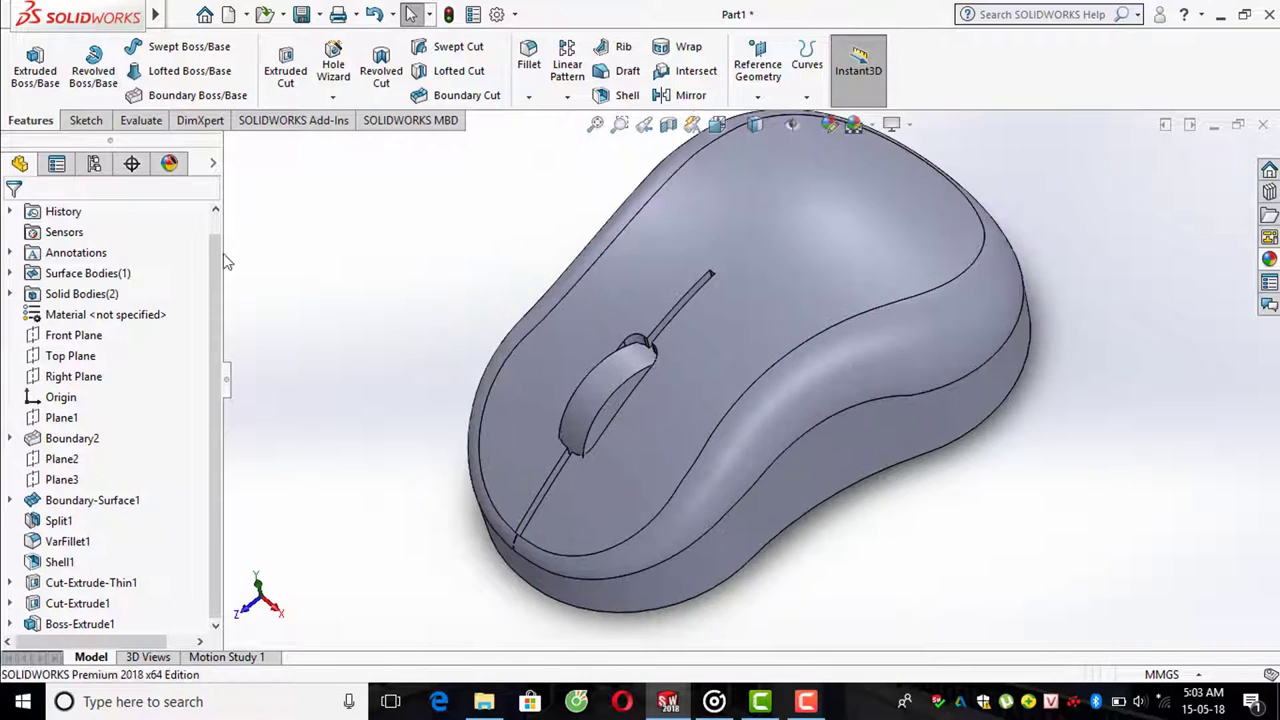
middle_drag(528, 294, 529, 295)
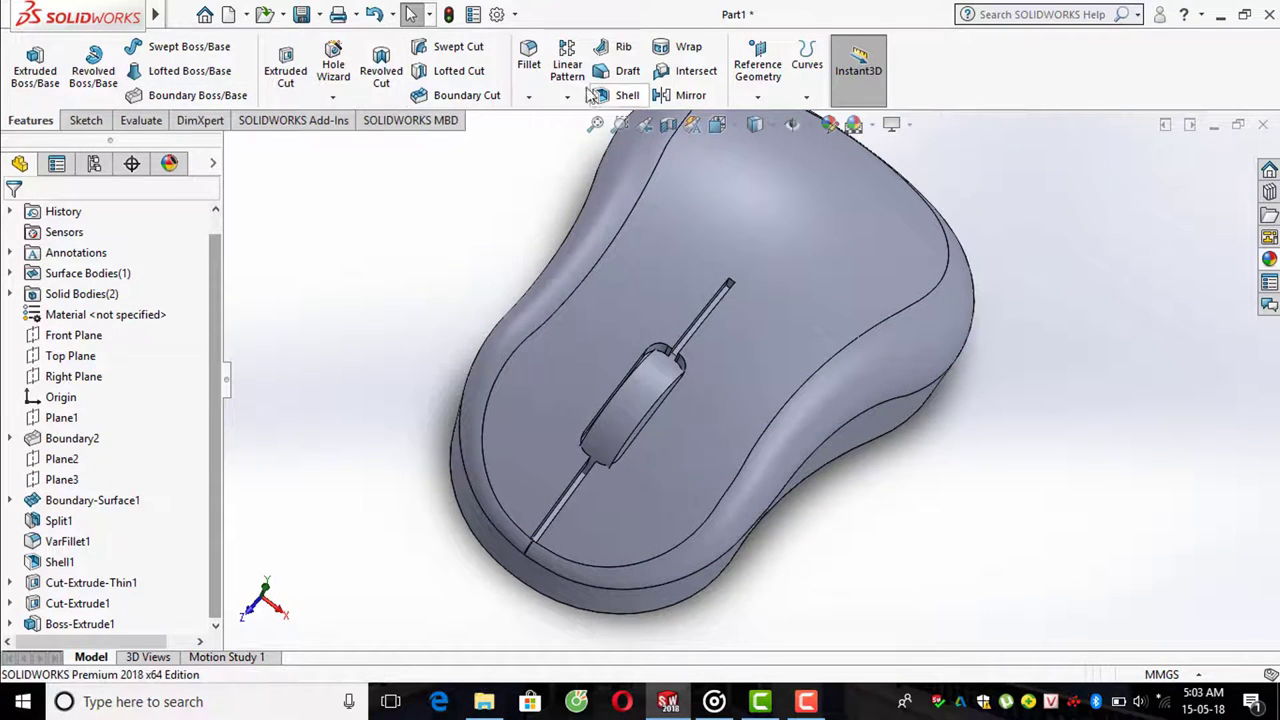
click(531, 62)
click(139, 305)
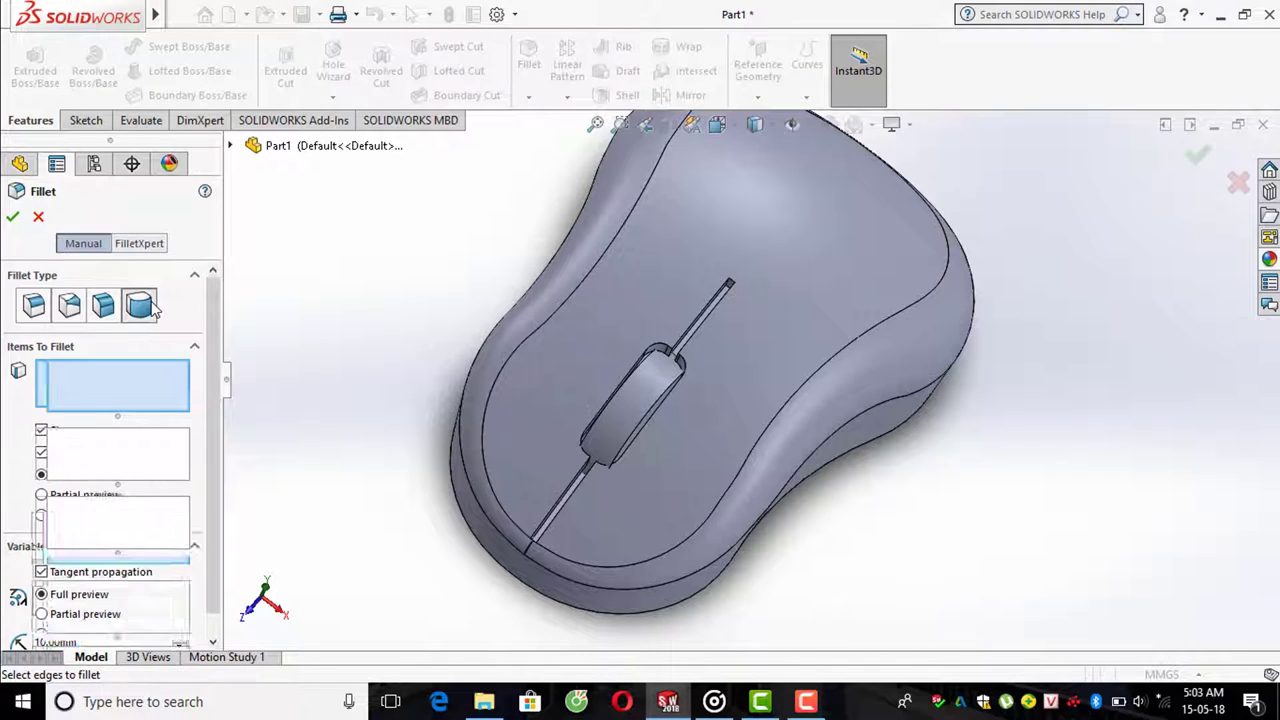
middle_drag(485, 468, 613, 410)
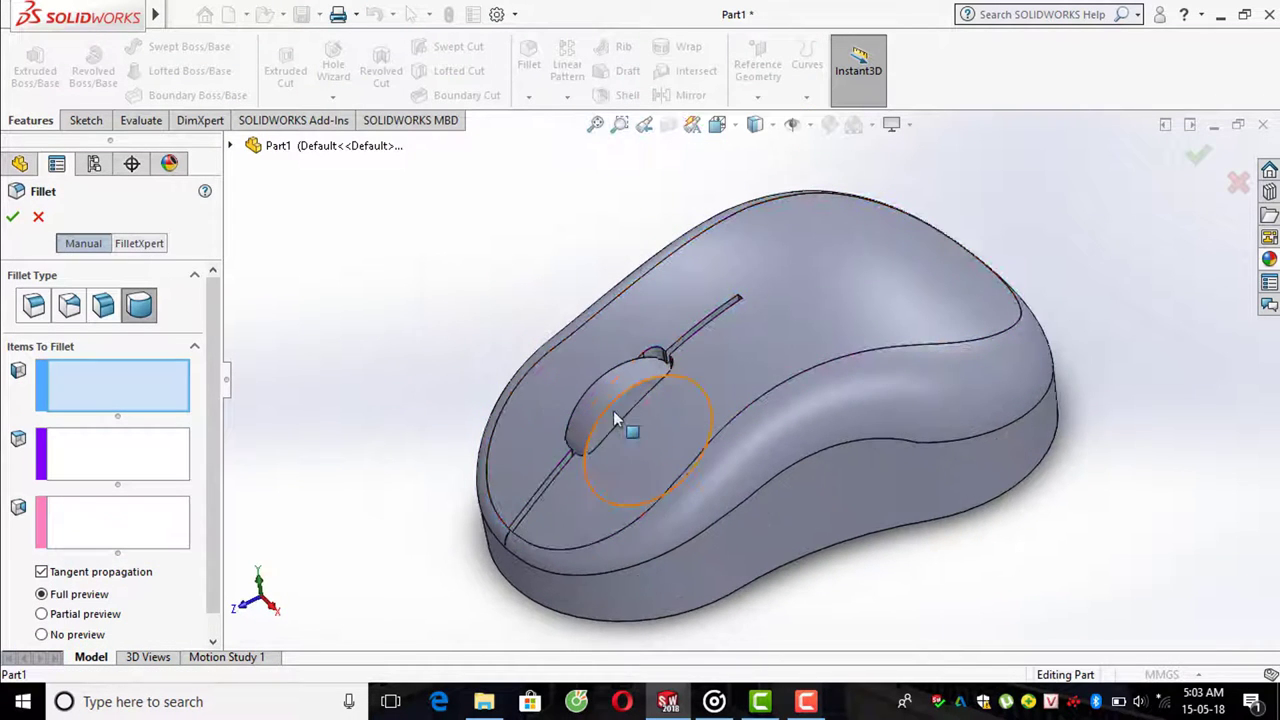
- Select the wheel's first side, its rim as centre face and second side, then accept
click(602, 414)
click(80, 443)
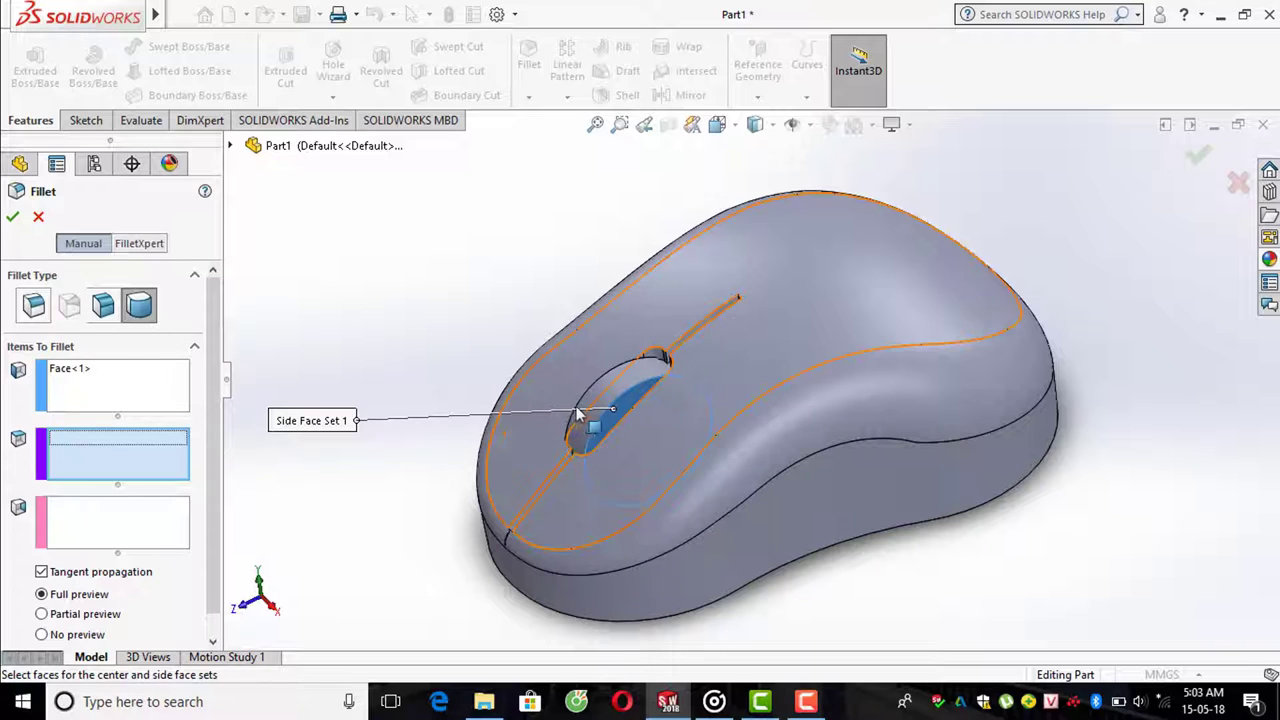
click(640, 410)
middle_drag(709, 409, 557, 437)
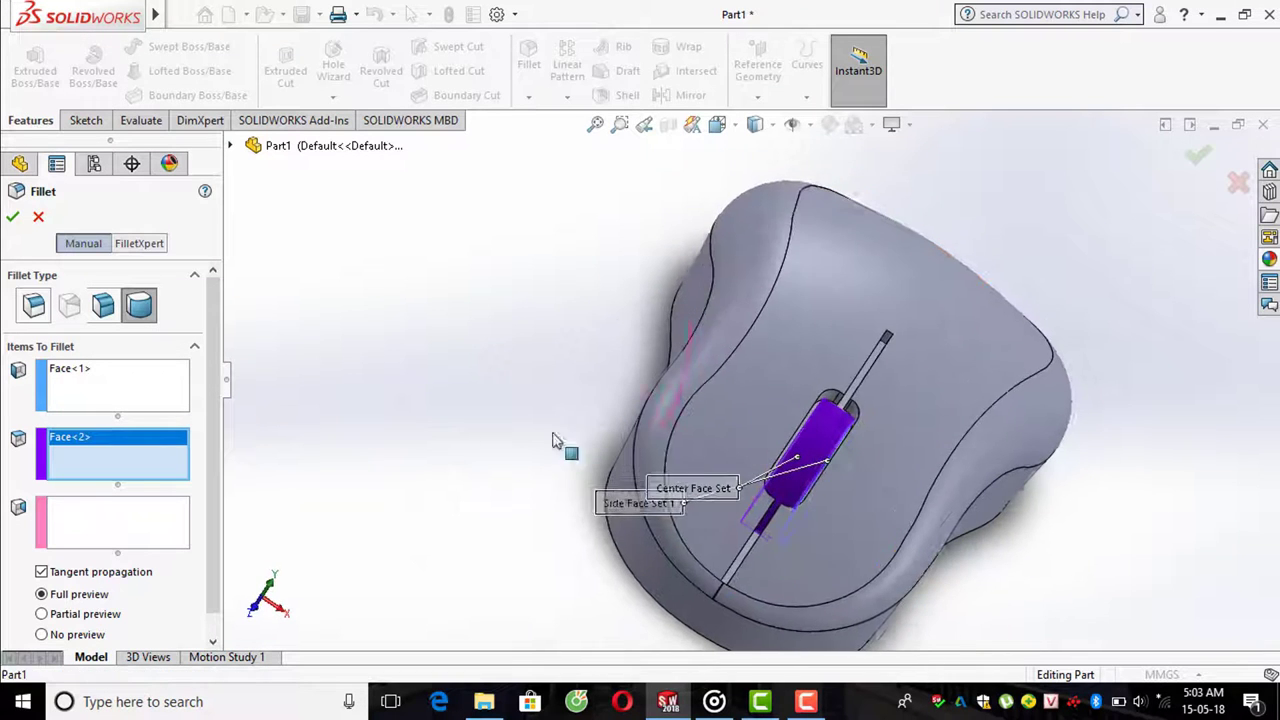
click(89, 526)
scroll(757, 383, down, 3)
middle_drag(757, 383, 781, 455)
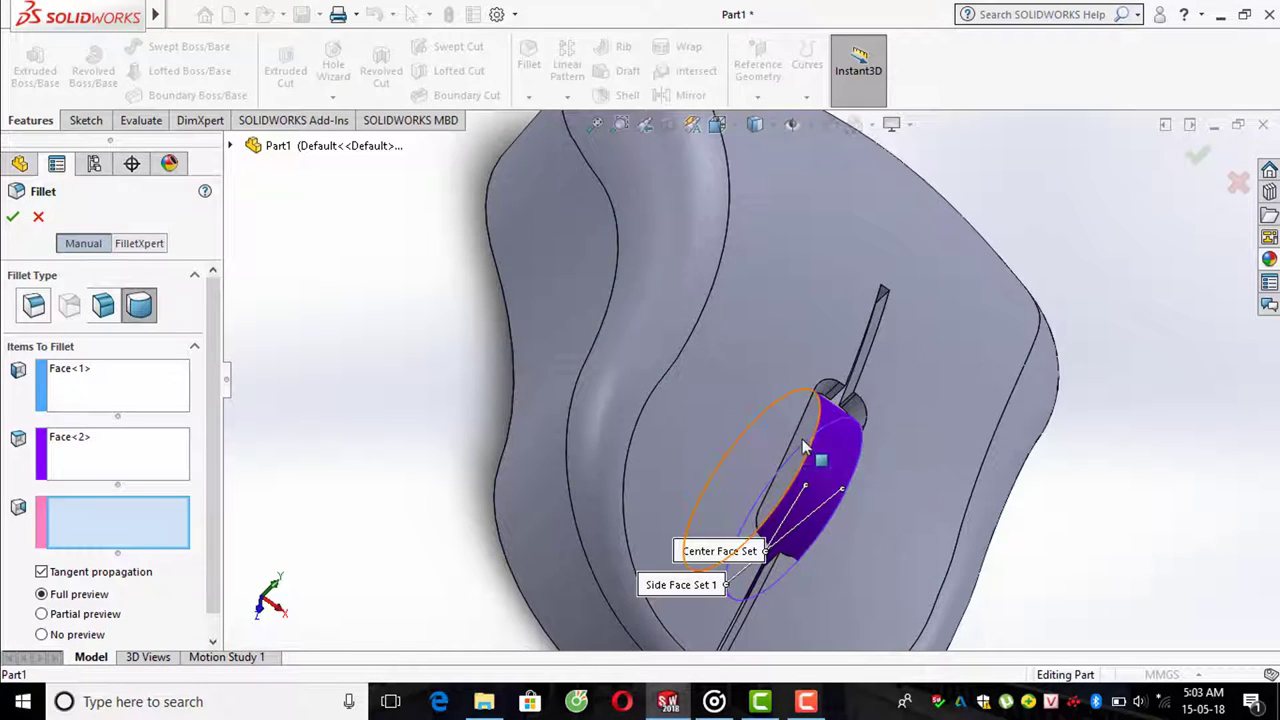
click(705, 438)
scroll(706, 440, up, 5)
middle_drag(634, 314, 497, 286)
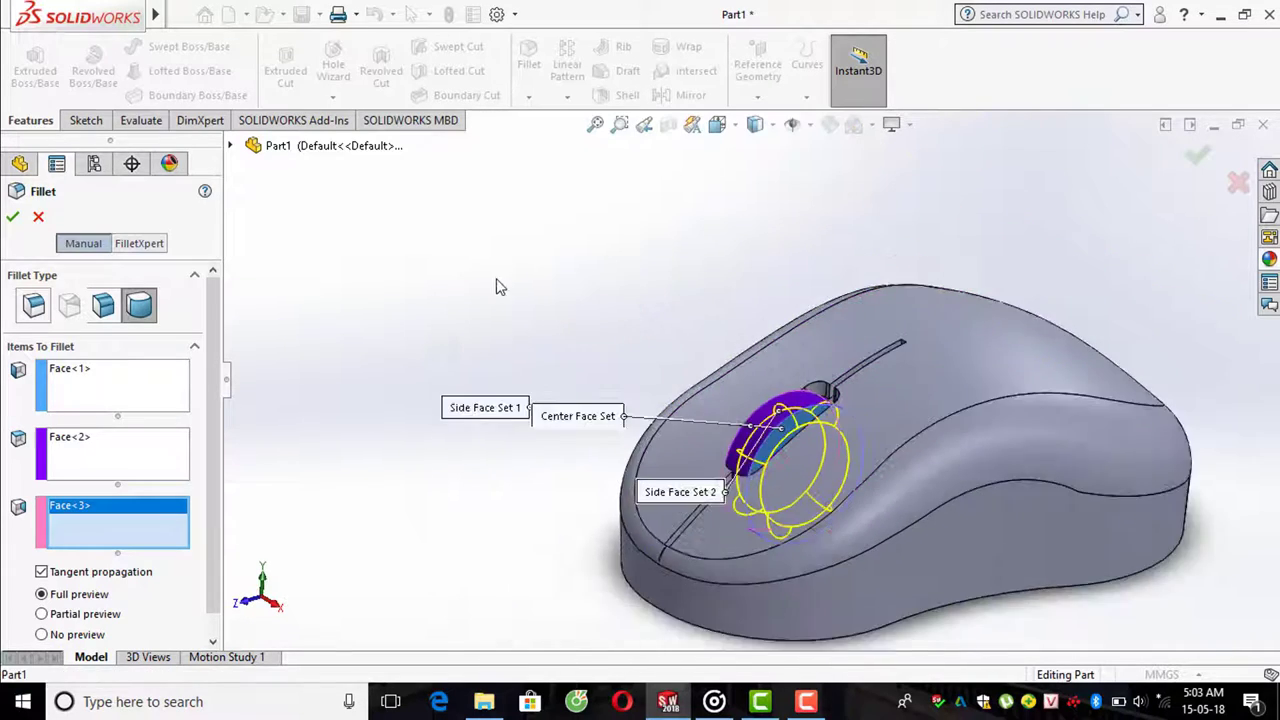
click(1197, 153)
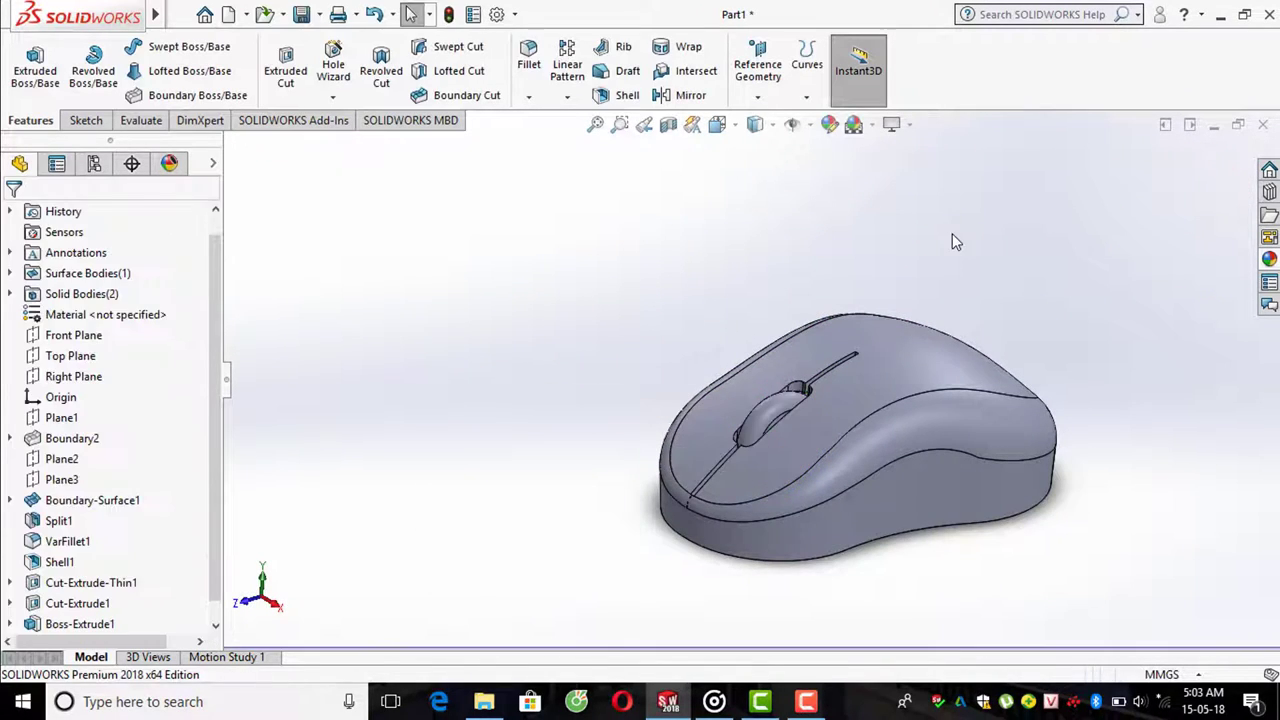
middle_drag(954, 240, 905, 482)
- Apply a 1 mm × 45° chamfer to the slot's two opening edges
scroll(880, 450, down, 3)
middle_drag(854, 420, 866, 423)
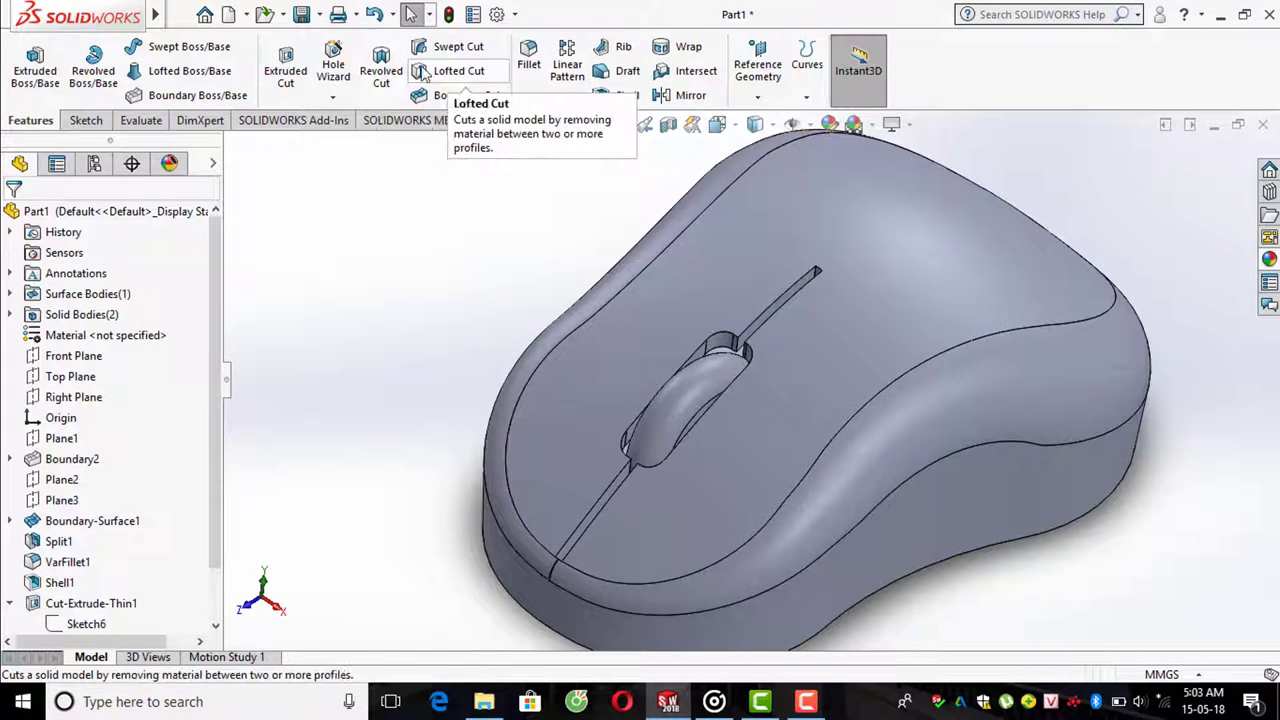
click(527, 99)
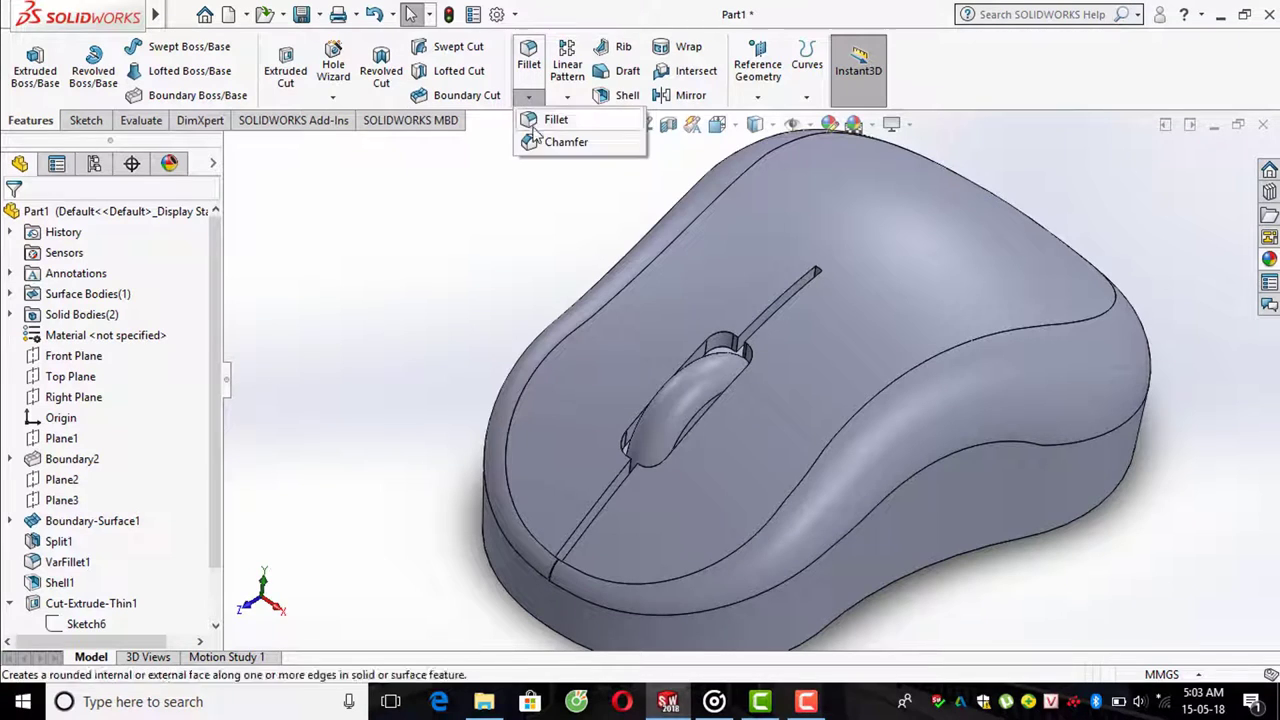
click(540, 141)
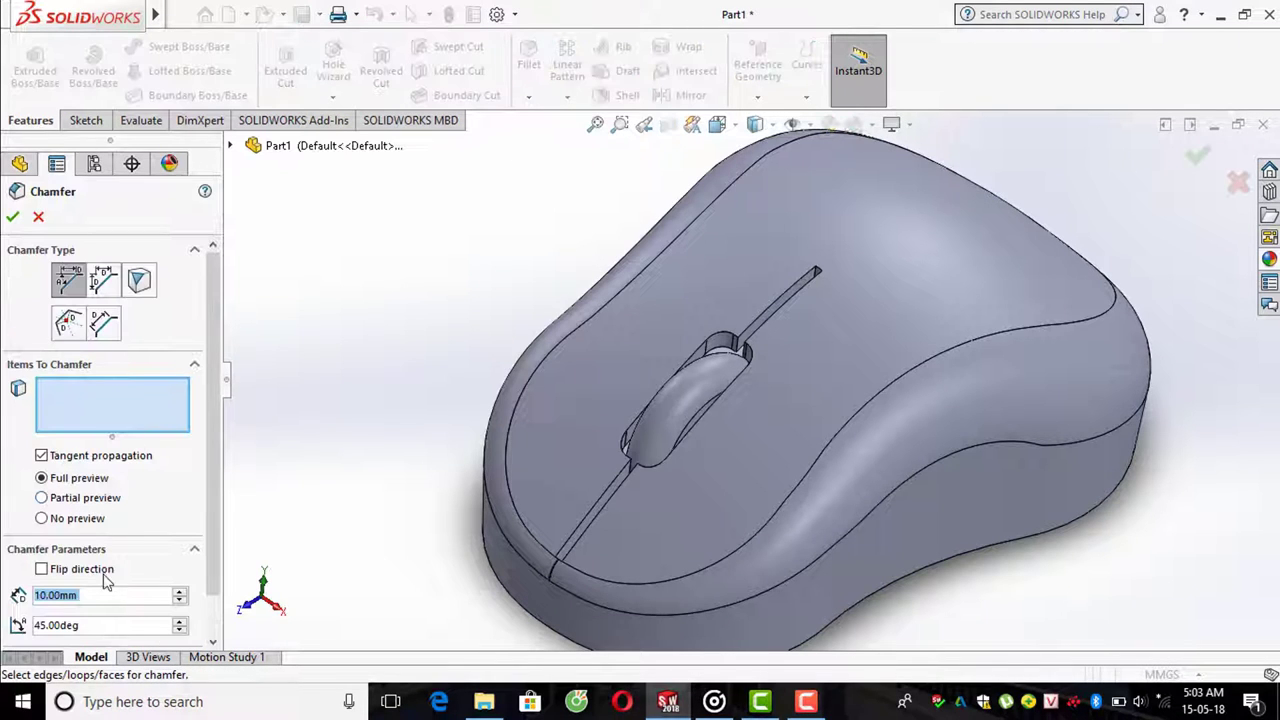
text(1)
key(Return)
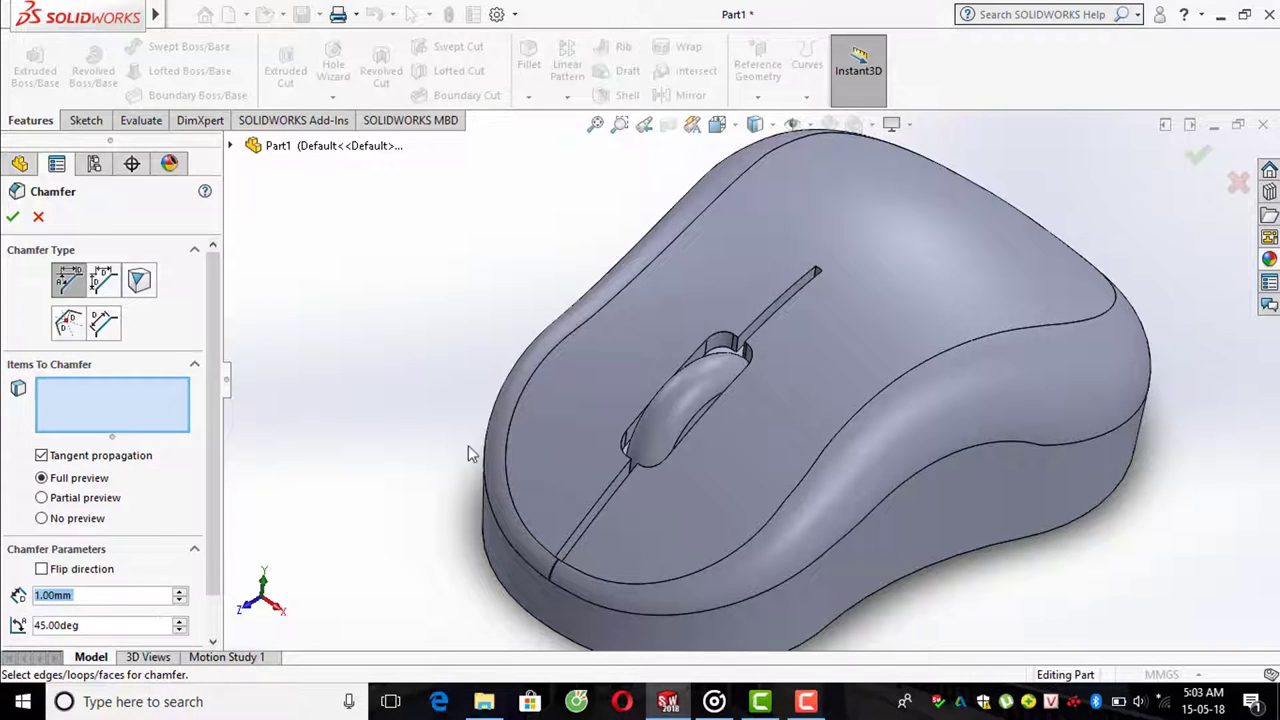
scroll(703, 370, down, 3)
click(705, 333)
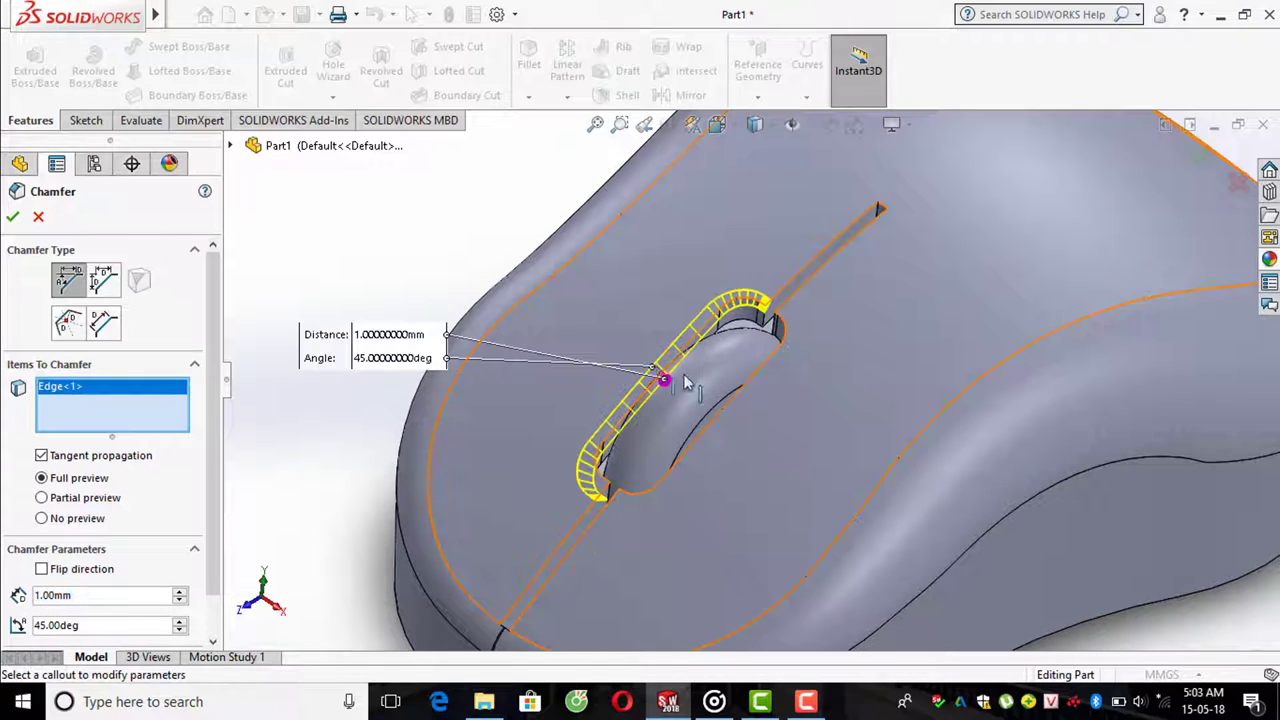
click(680, 416)
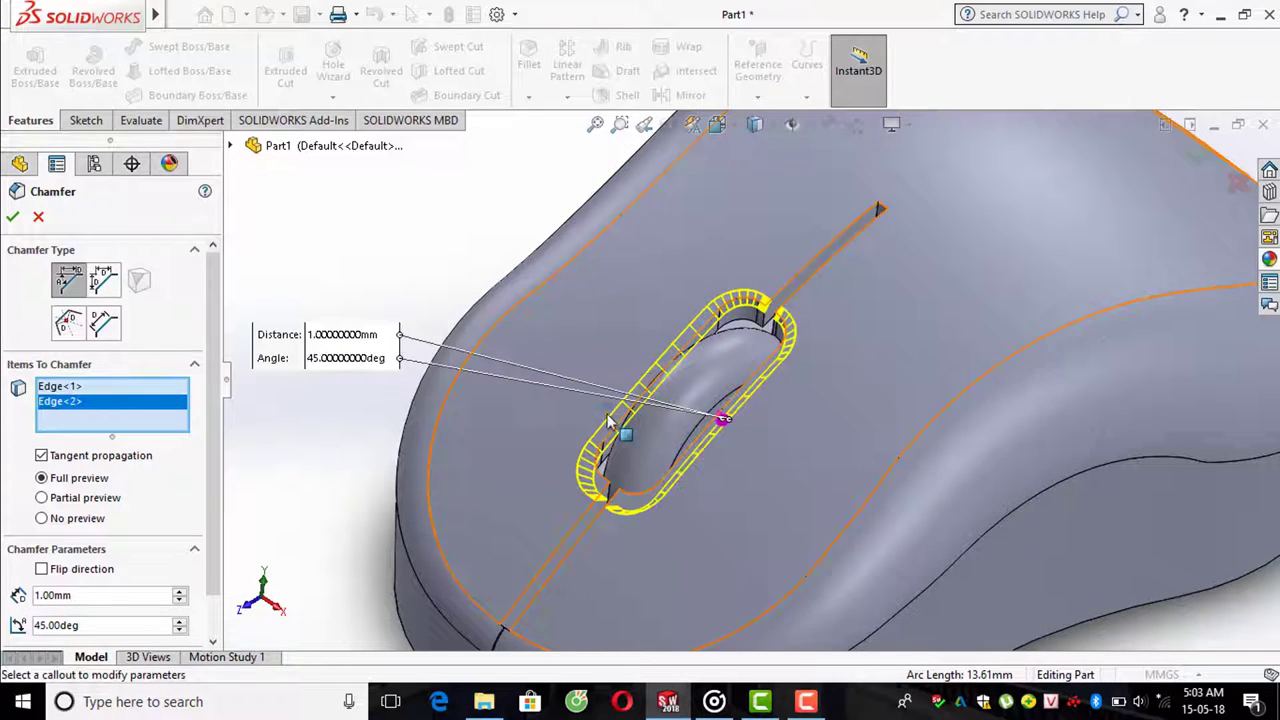
scroll(758, 390, up, 5)
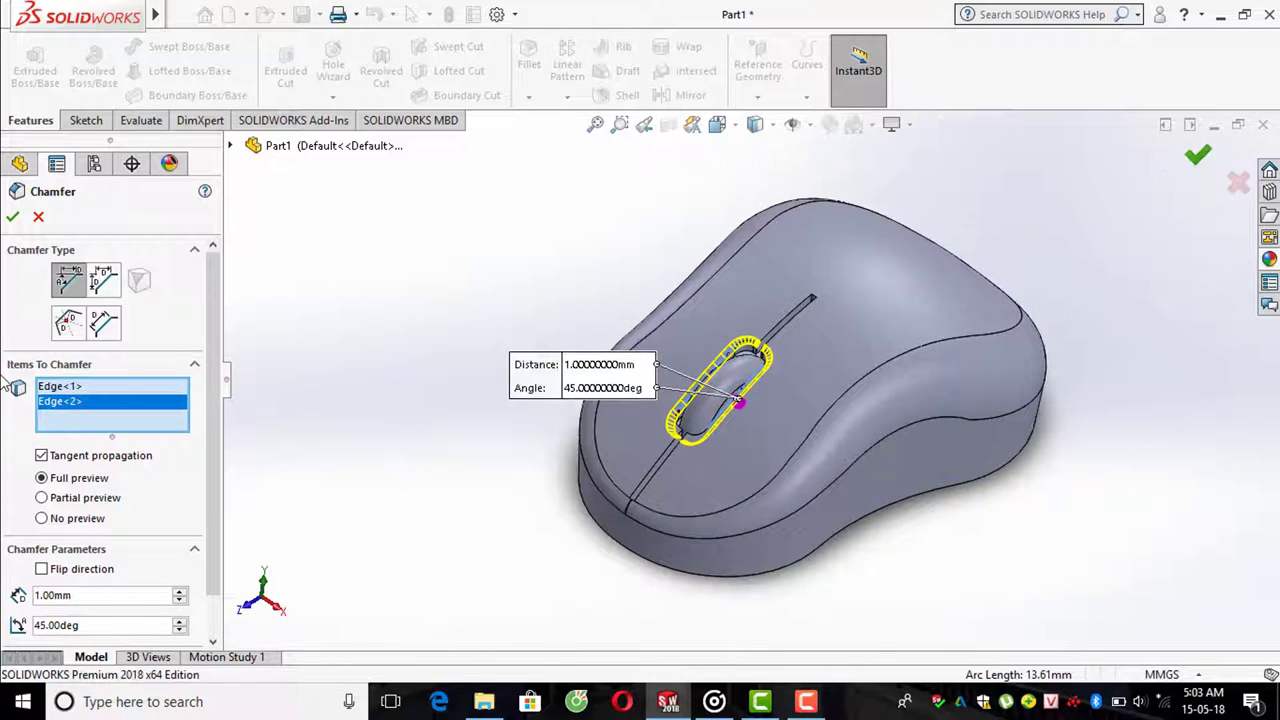
scroll(586, 366, down, 3)
scroll(542, 340, up, 4)
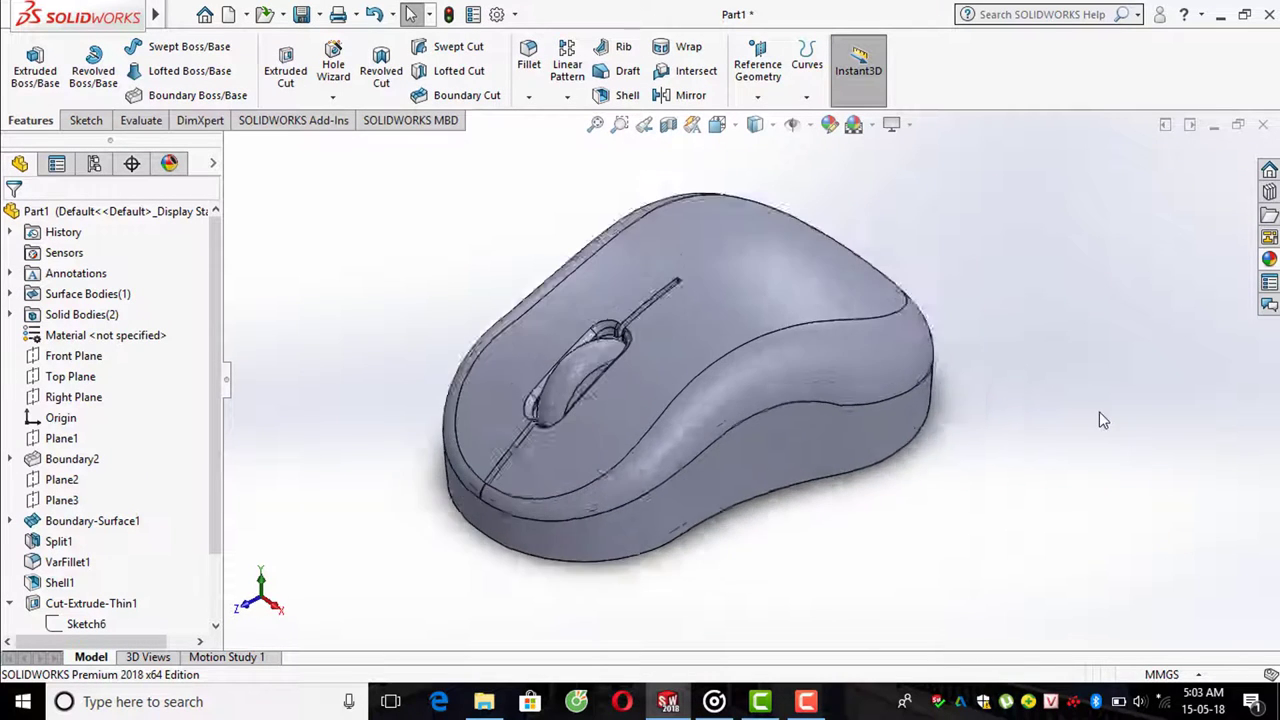
- Orbit the finished mouse to an oblique angle and show it full screen with F11
mouse_move(1099, 411)
middle_down()
mouse_move(565, 366)
mouse_move(559, 349)
mouse_move(591, 363)
middle_up()
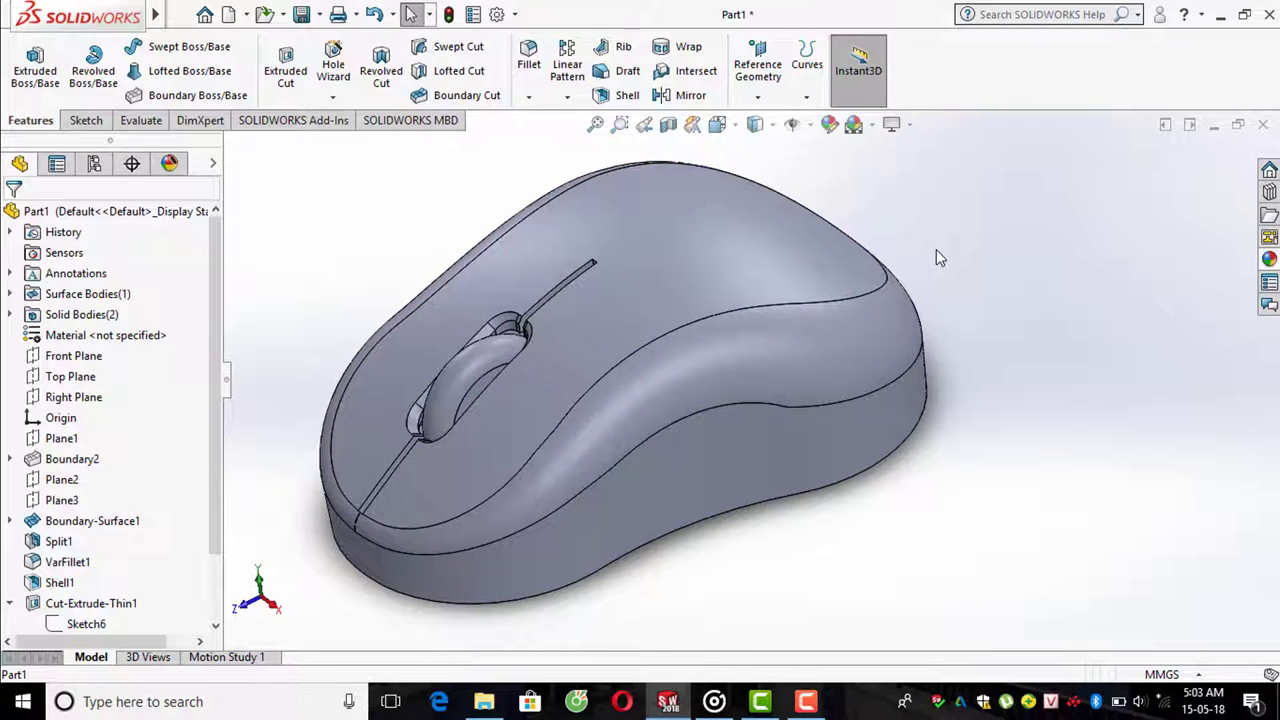
key(F11)
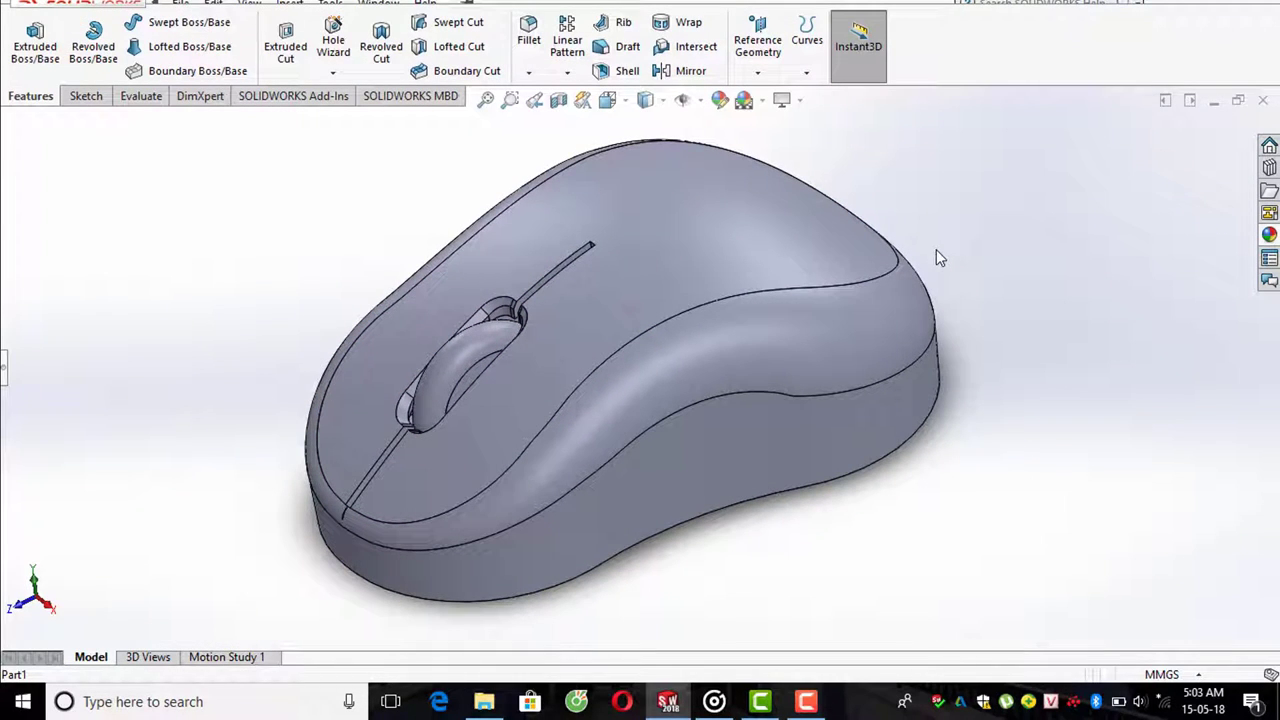